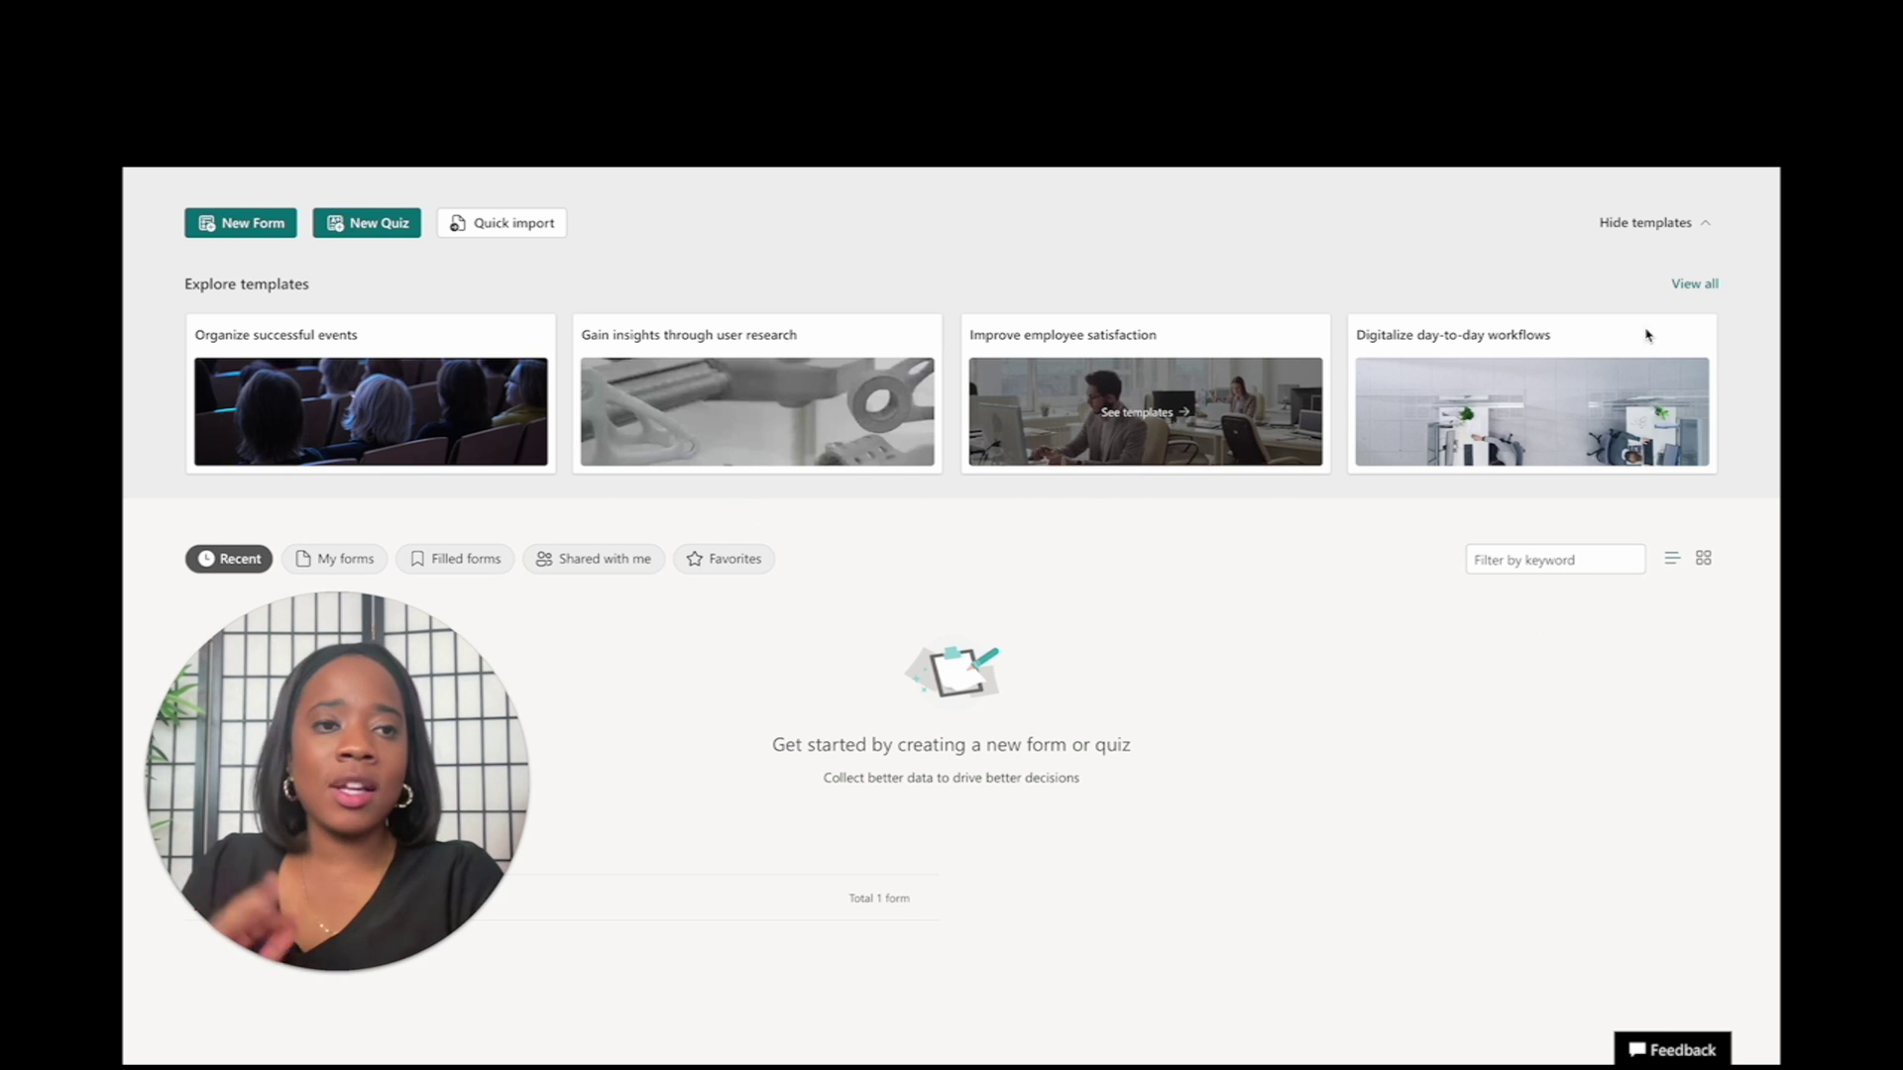
- Look through the full template gallery, from the trending templates to the category sections, and return to the start page
left_click(1694, 285)
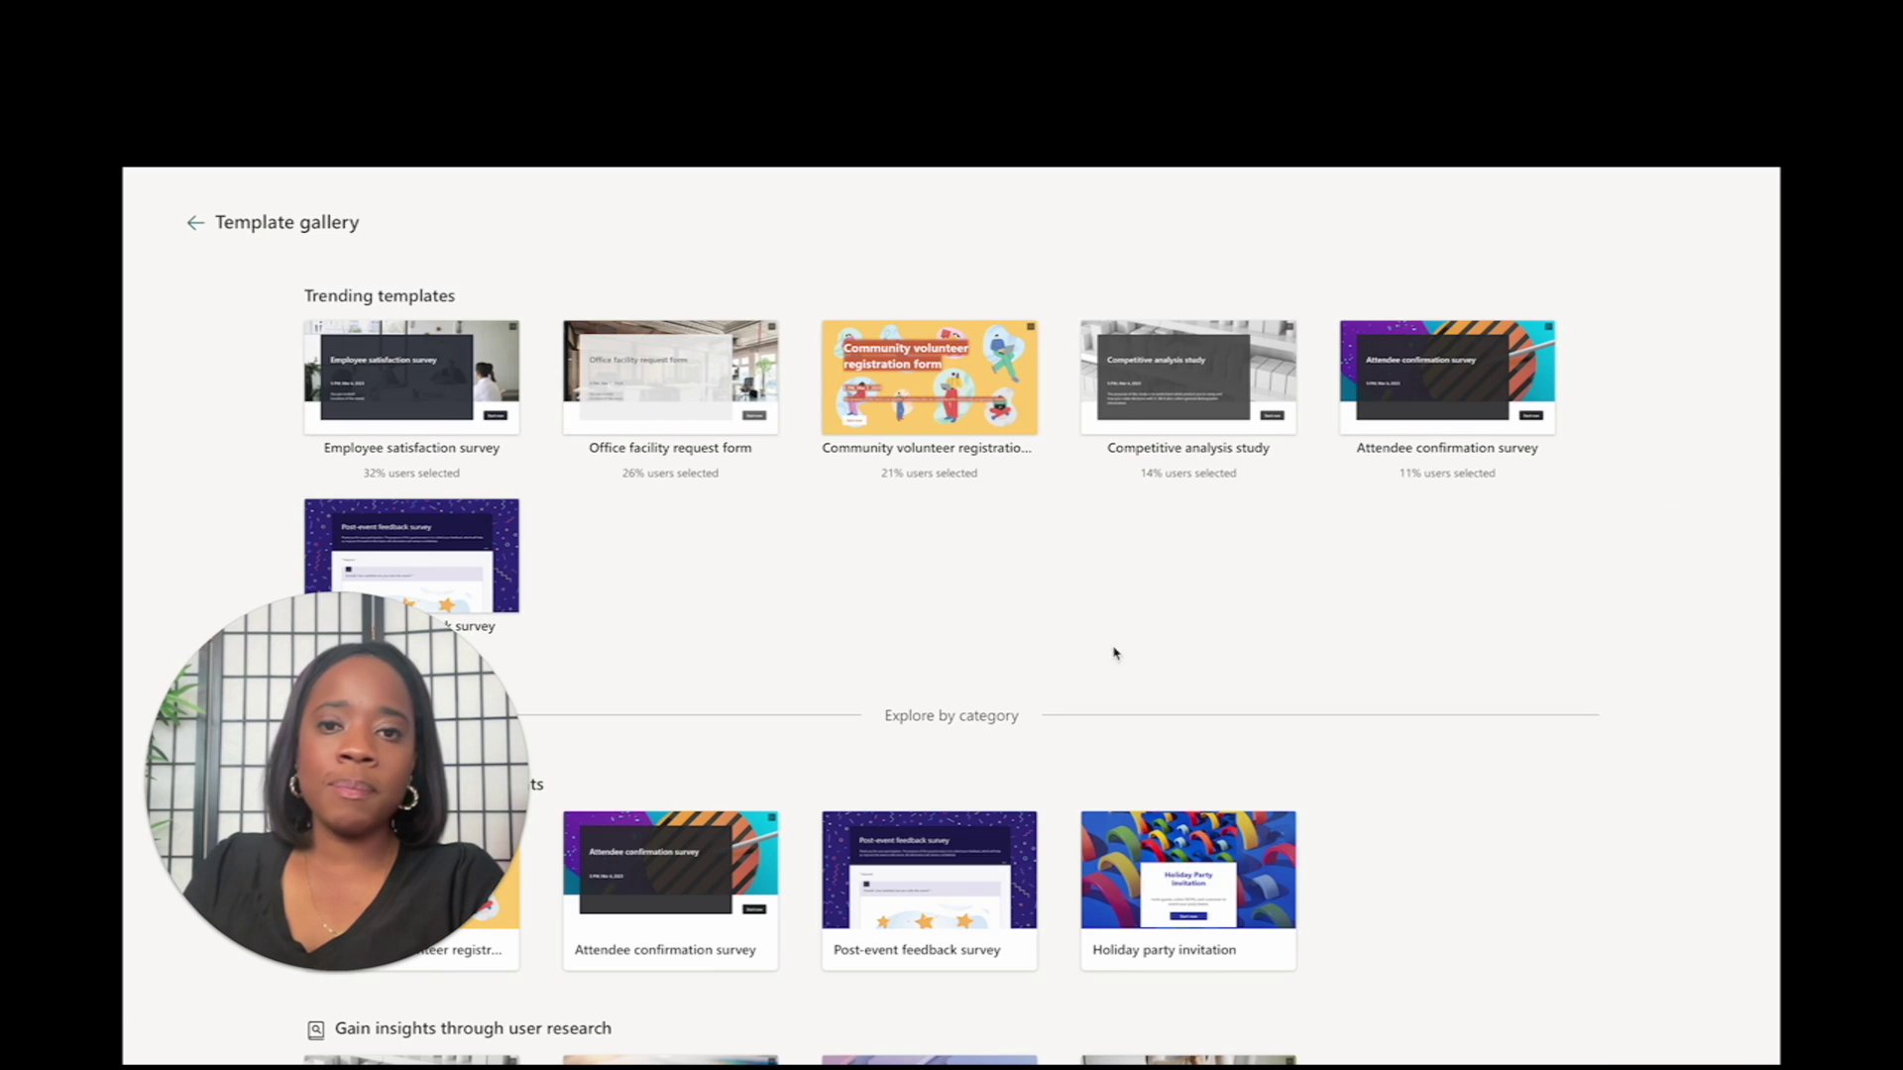
scroll(1100, 677, "down", 5)
scroll(1100, 677, "down", 2)
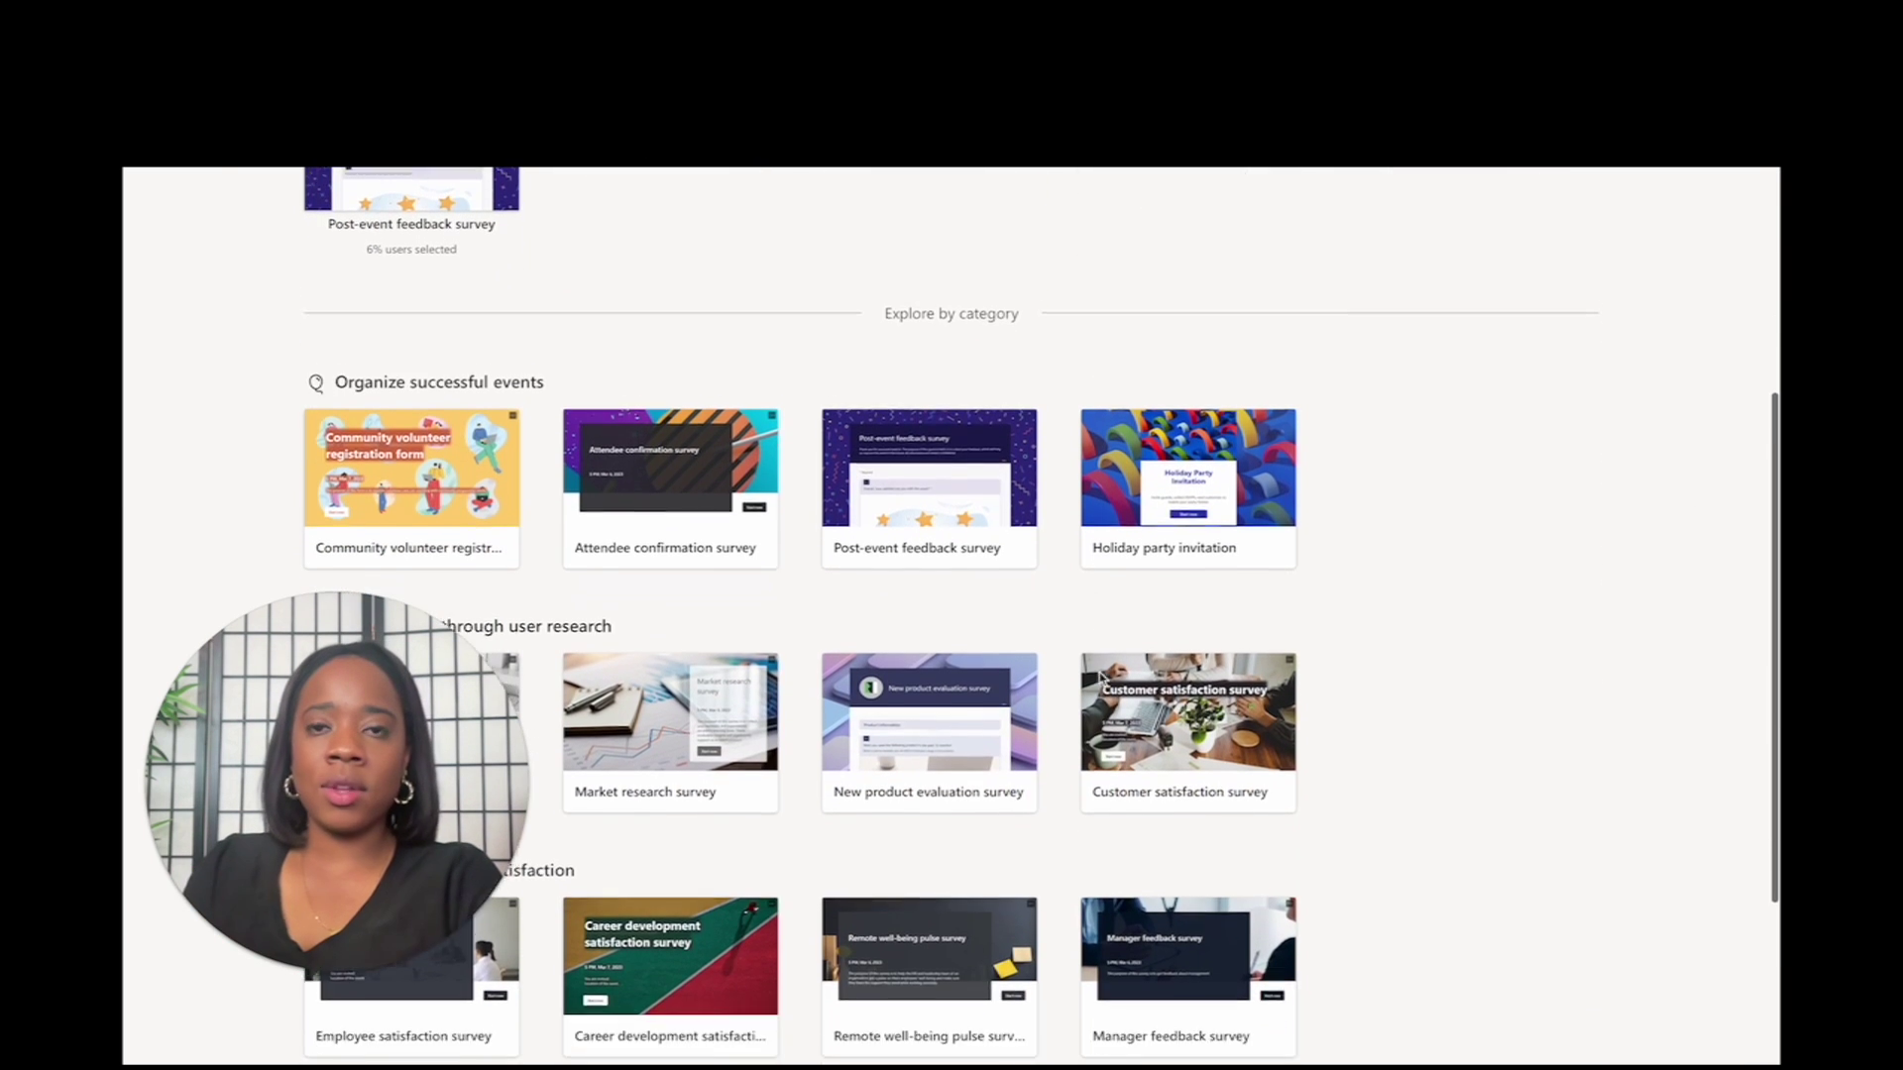
scroll(1100, 679, "down", 2)
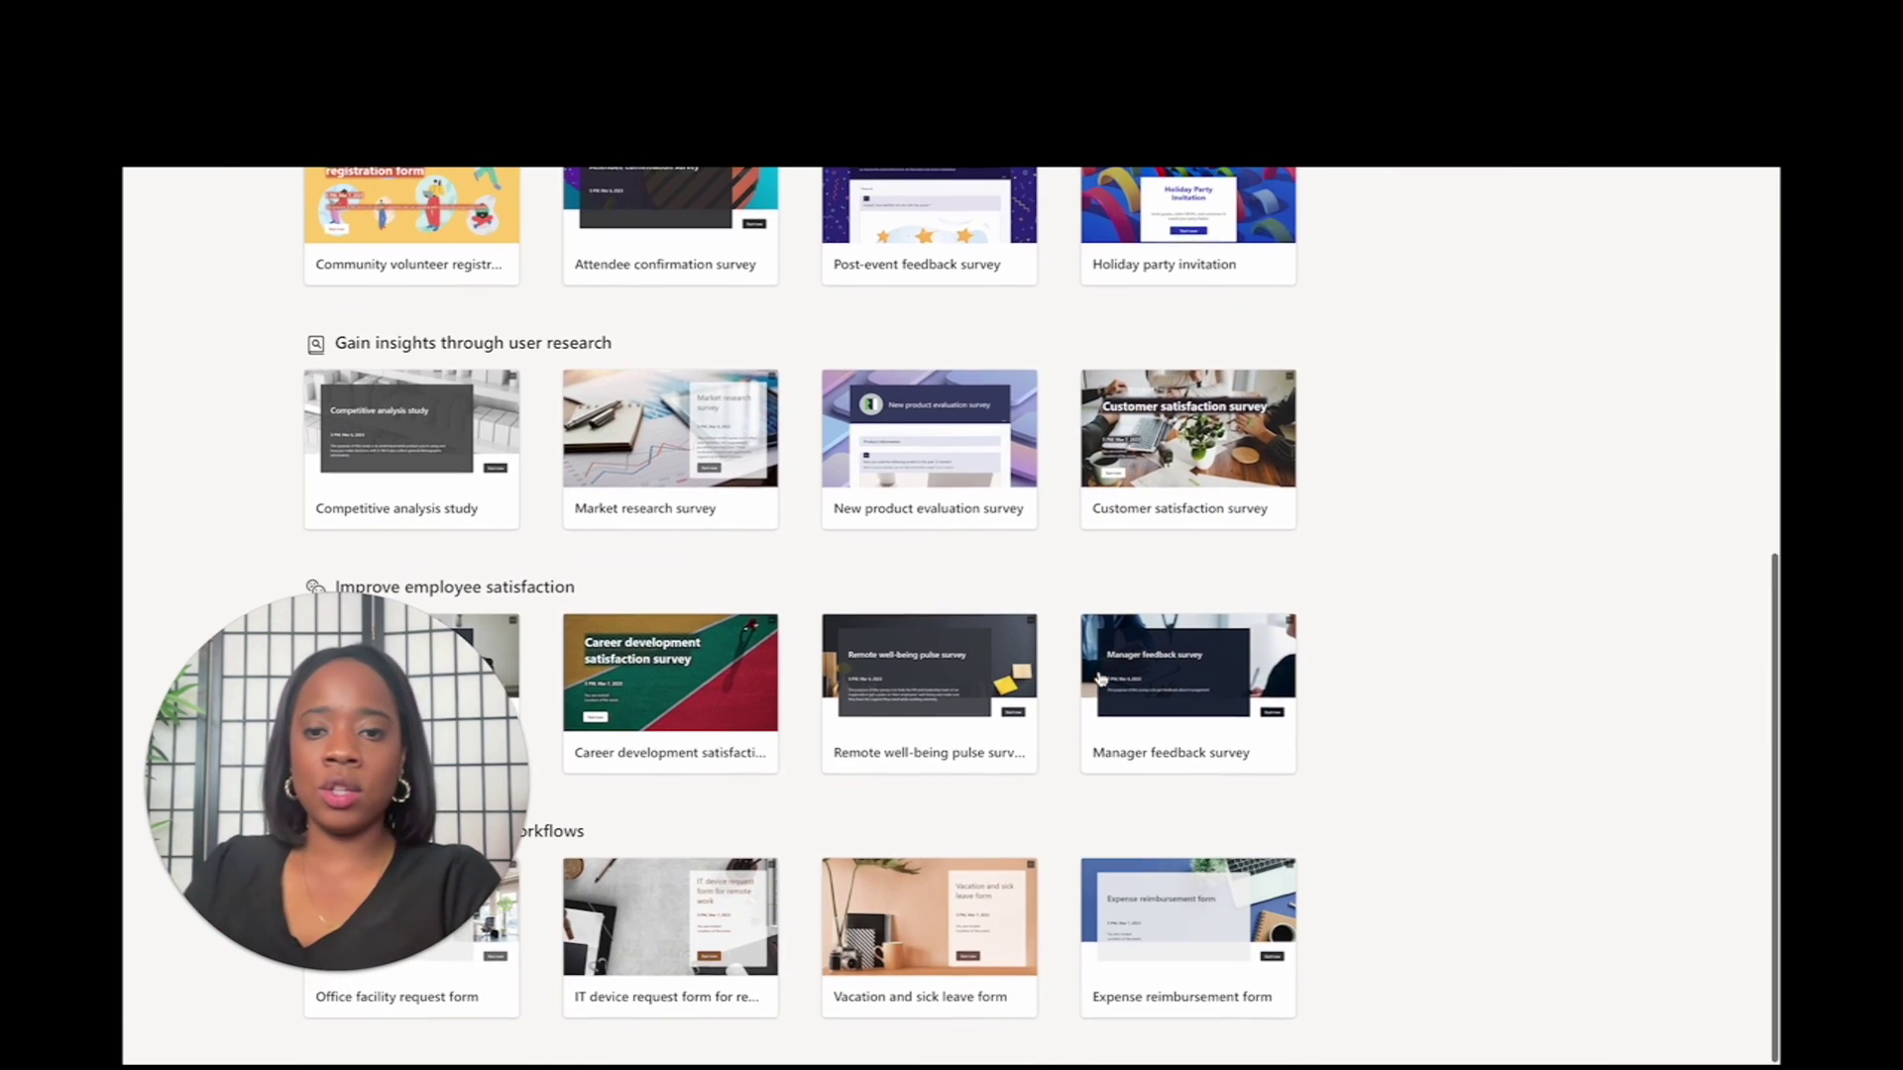
scroll(1100, 680, "up", 8)
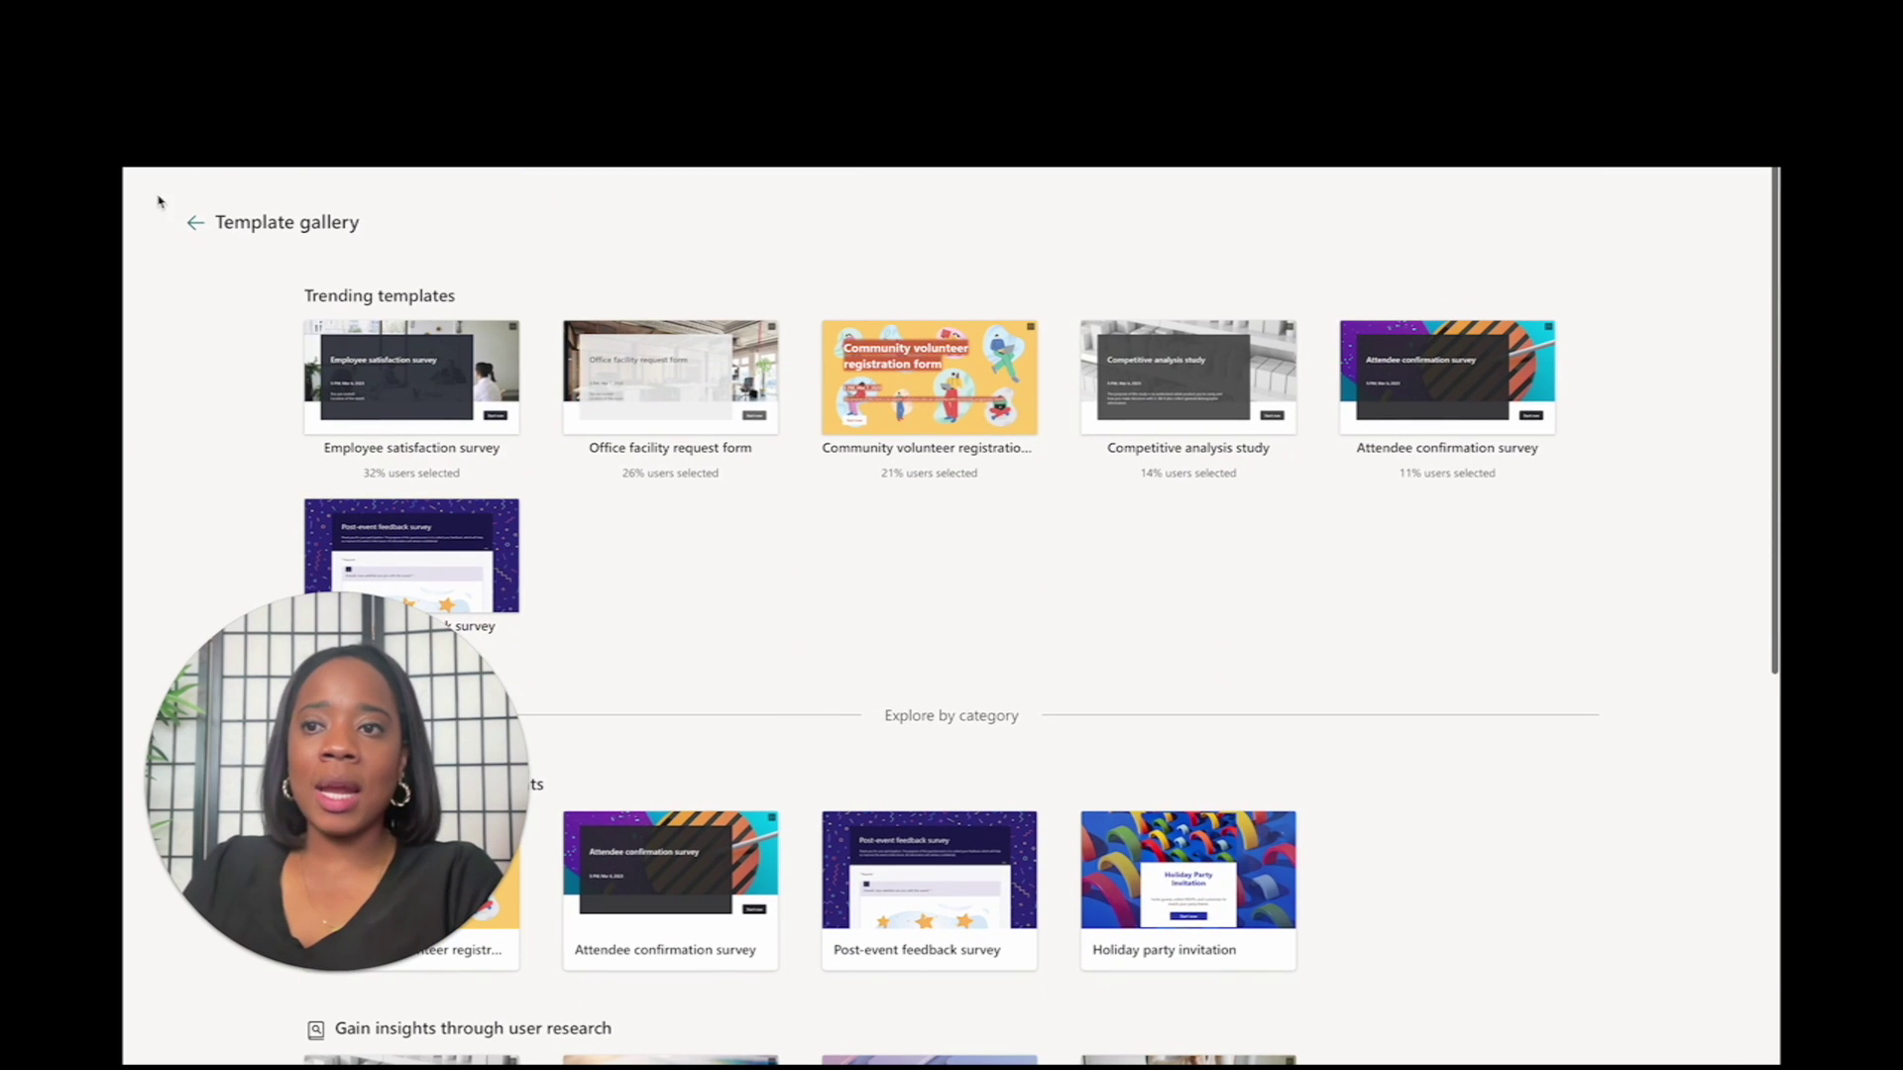
left_click(195, 222)
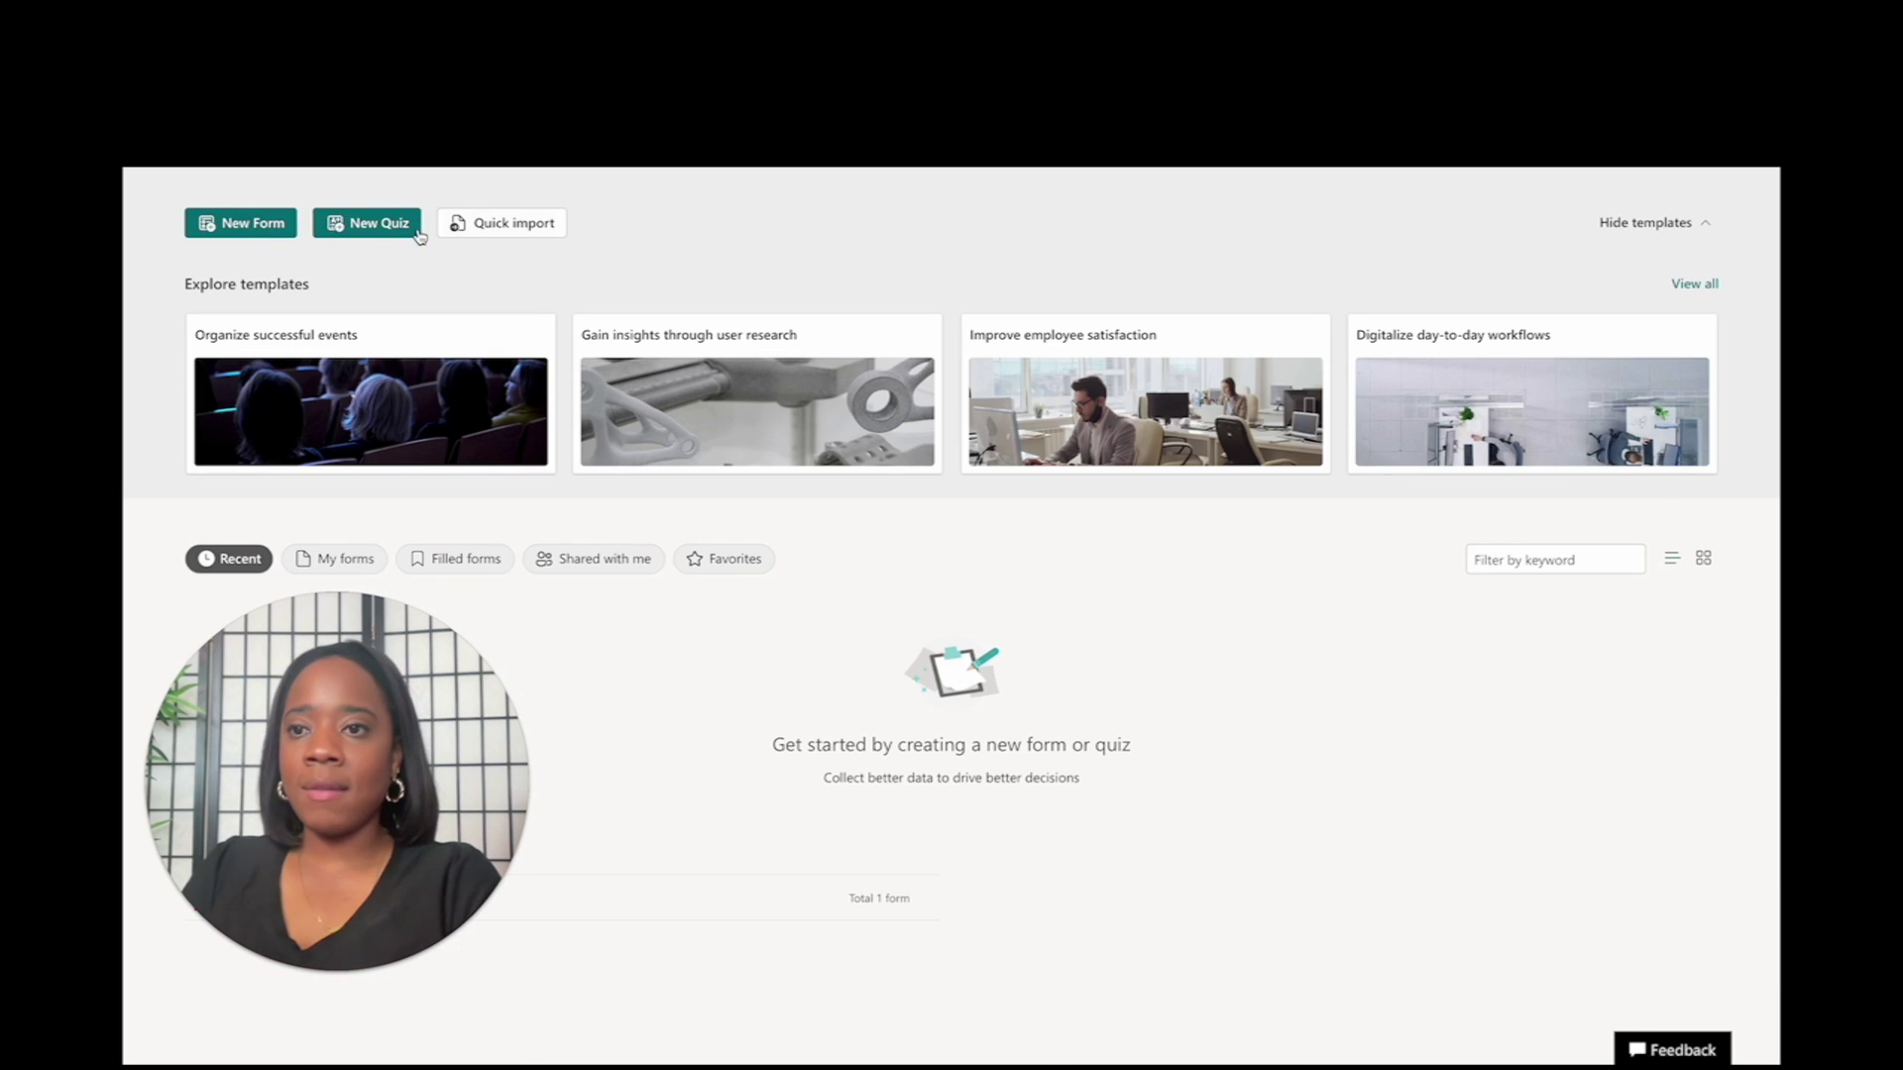
- Create a new blank form and title it "School Counselor Needs Assessment (Parent/Guardian)"
left_click(270, 226)
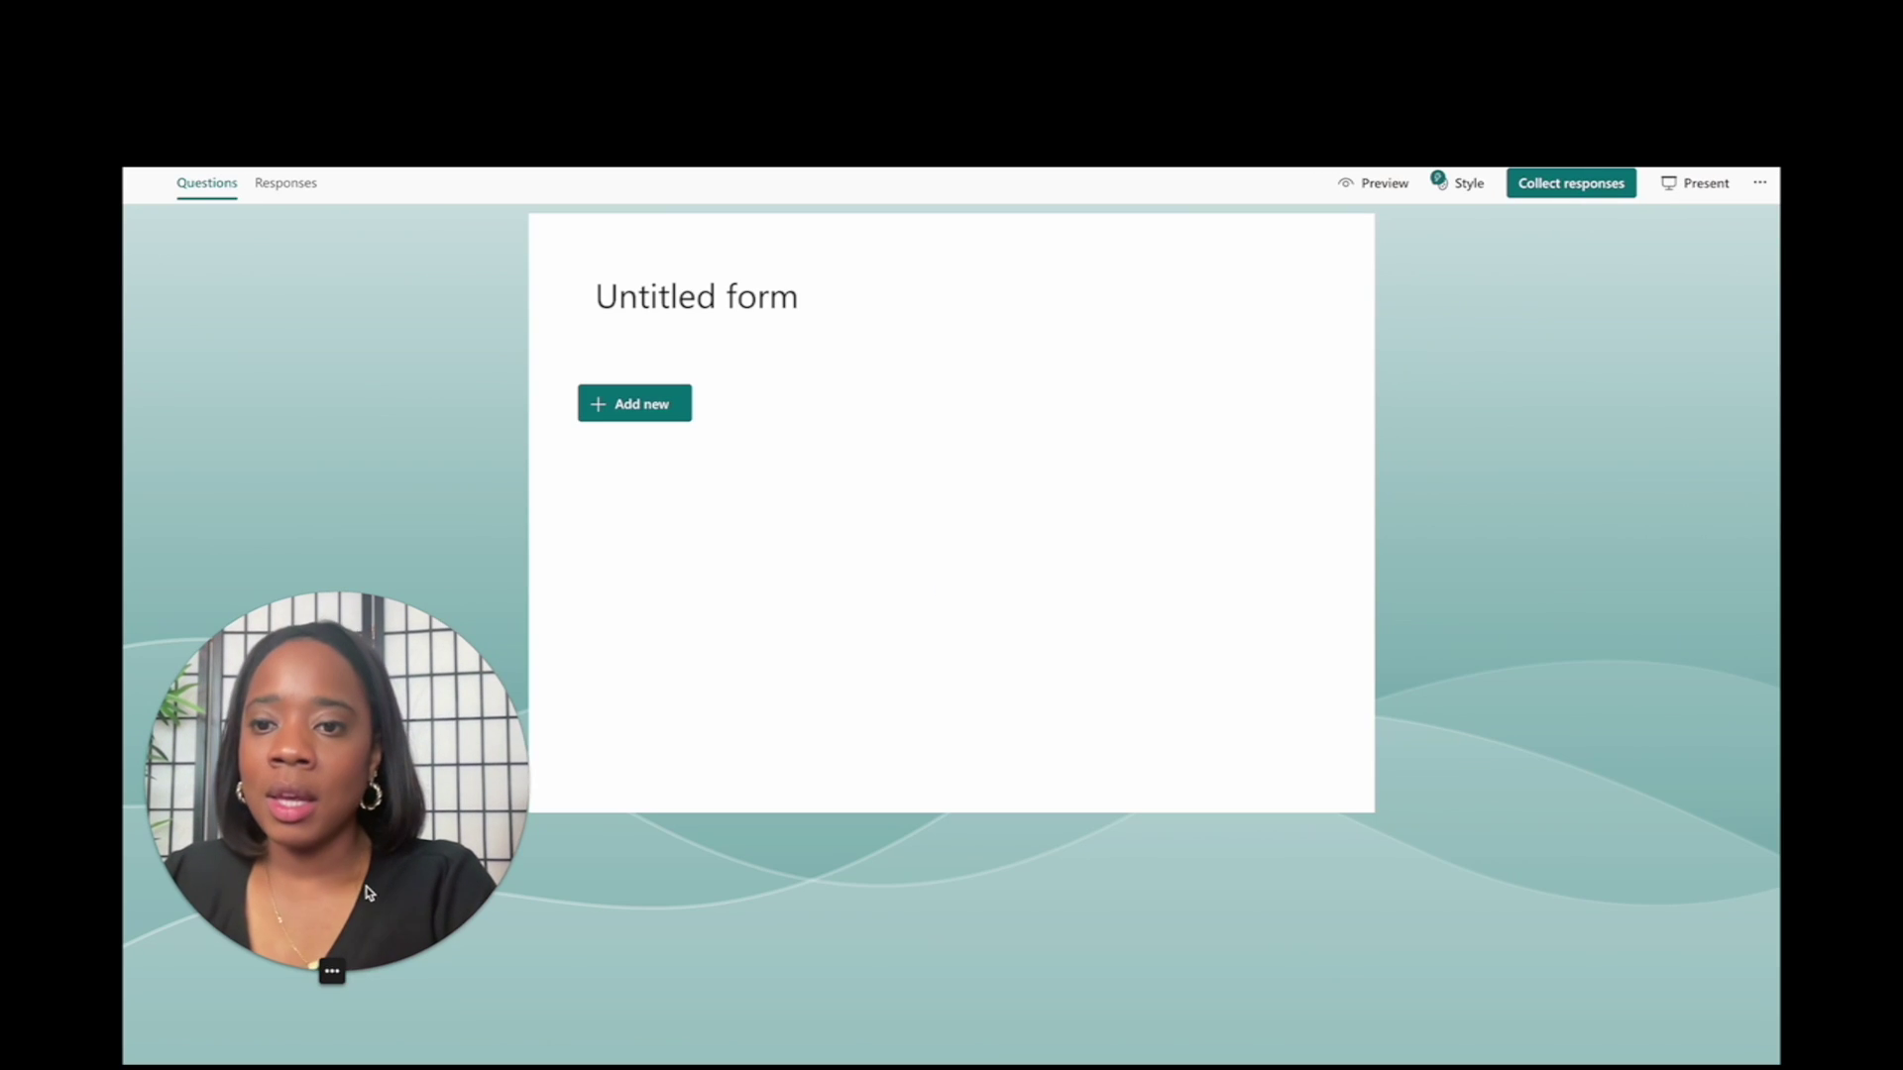
left_click(302, 973)
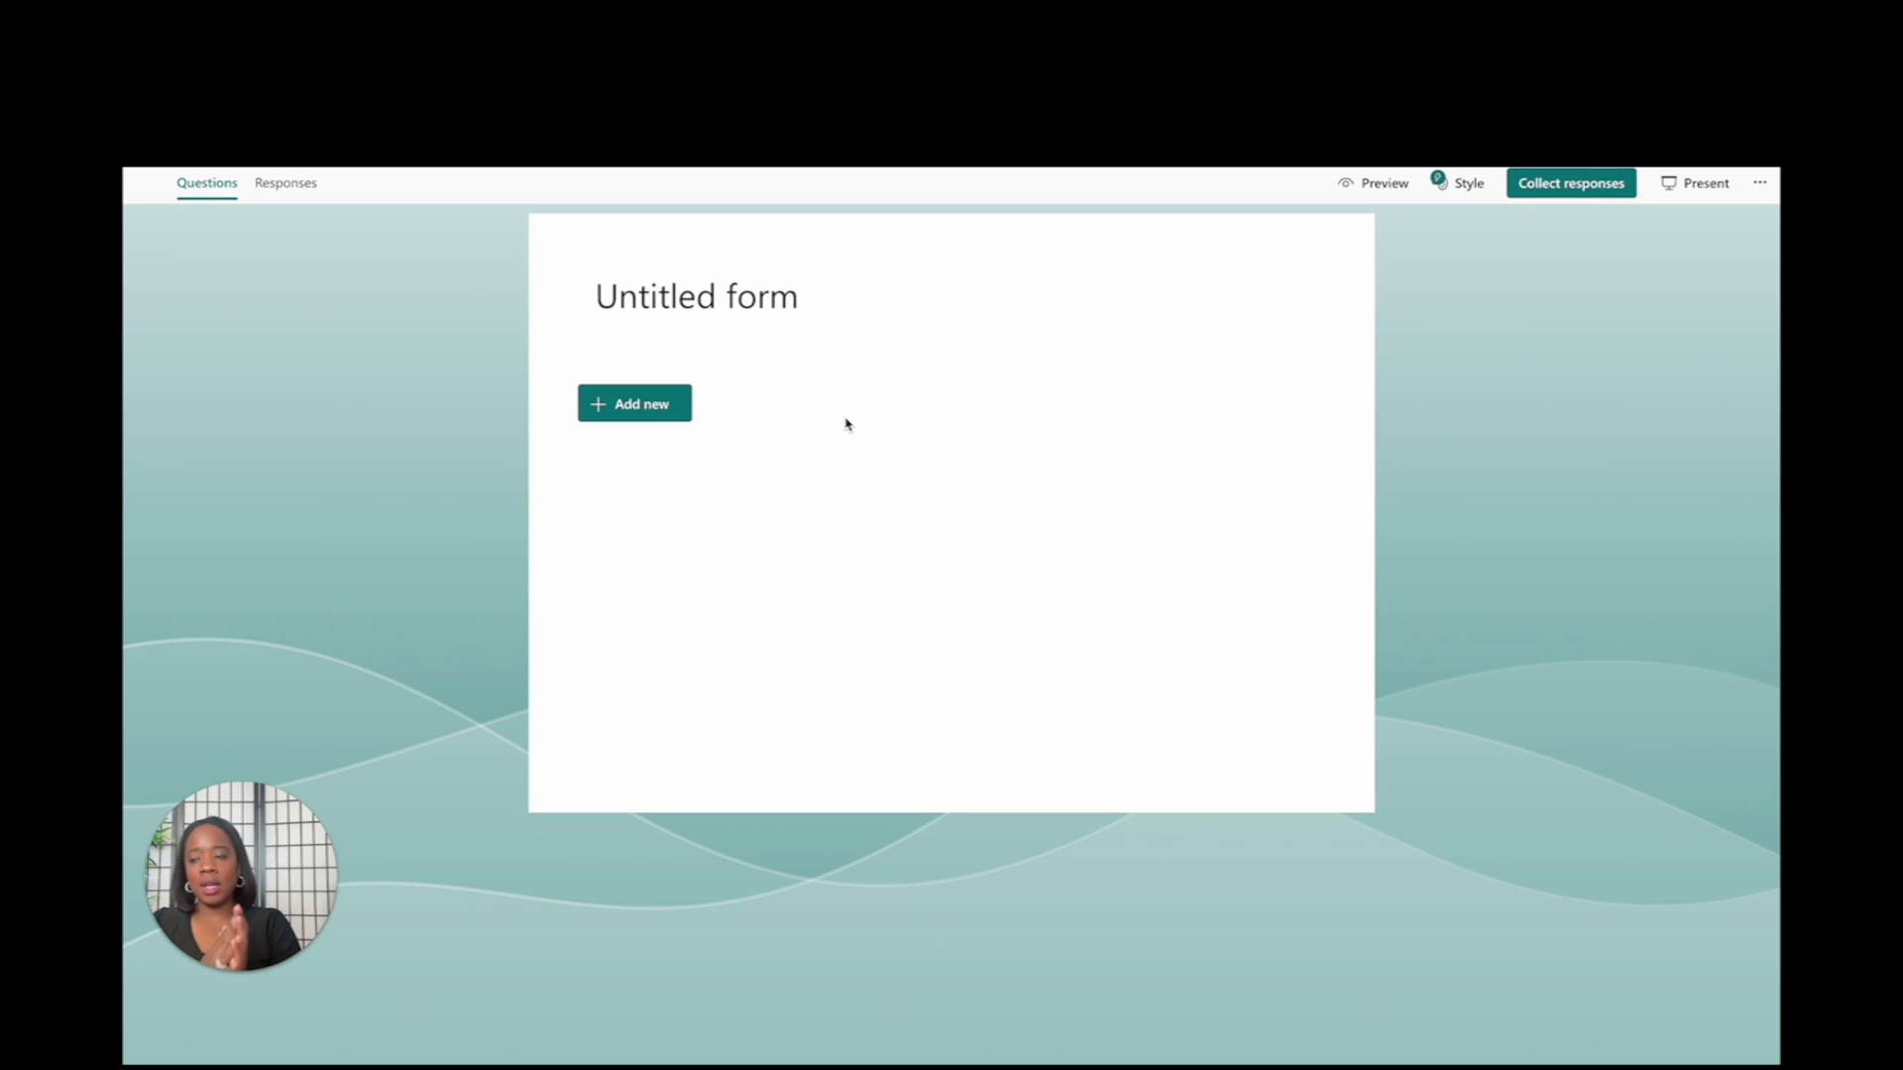
left_click(802, 297)
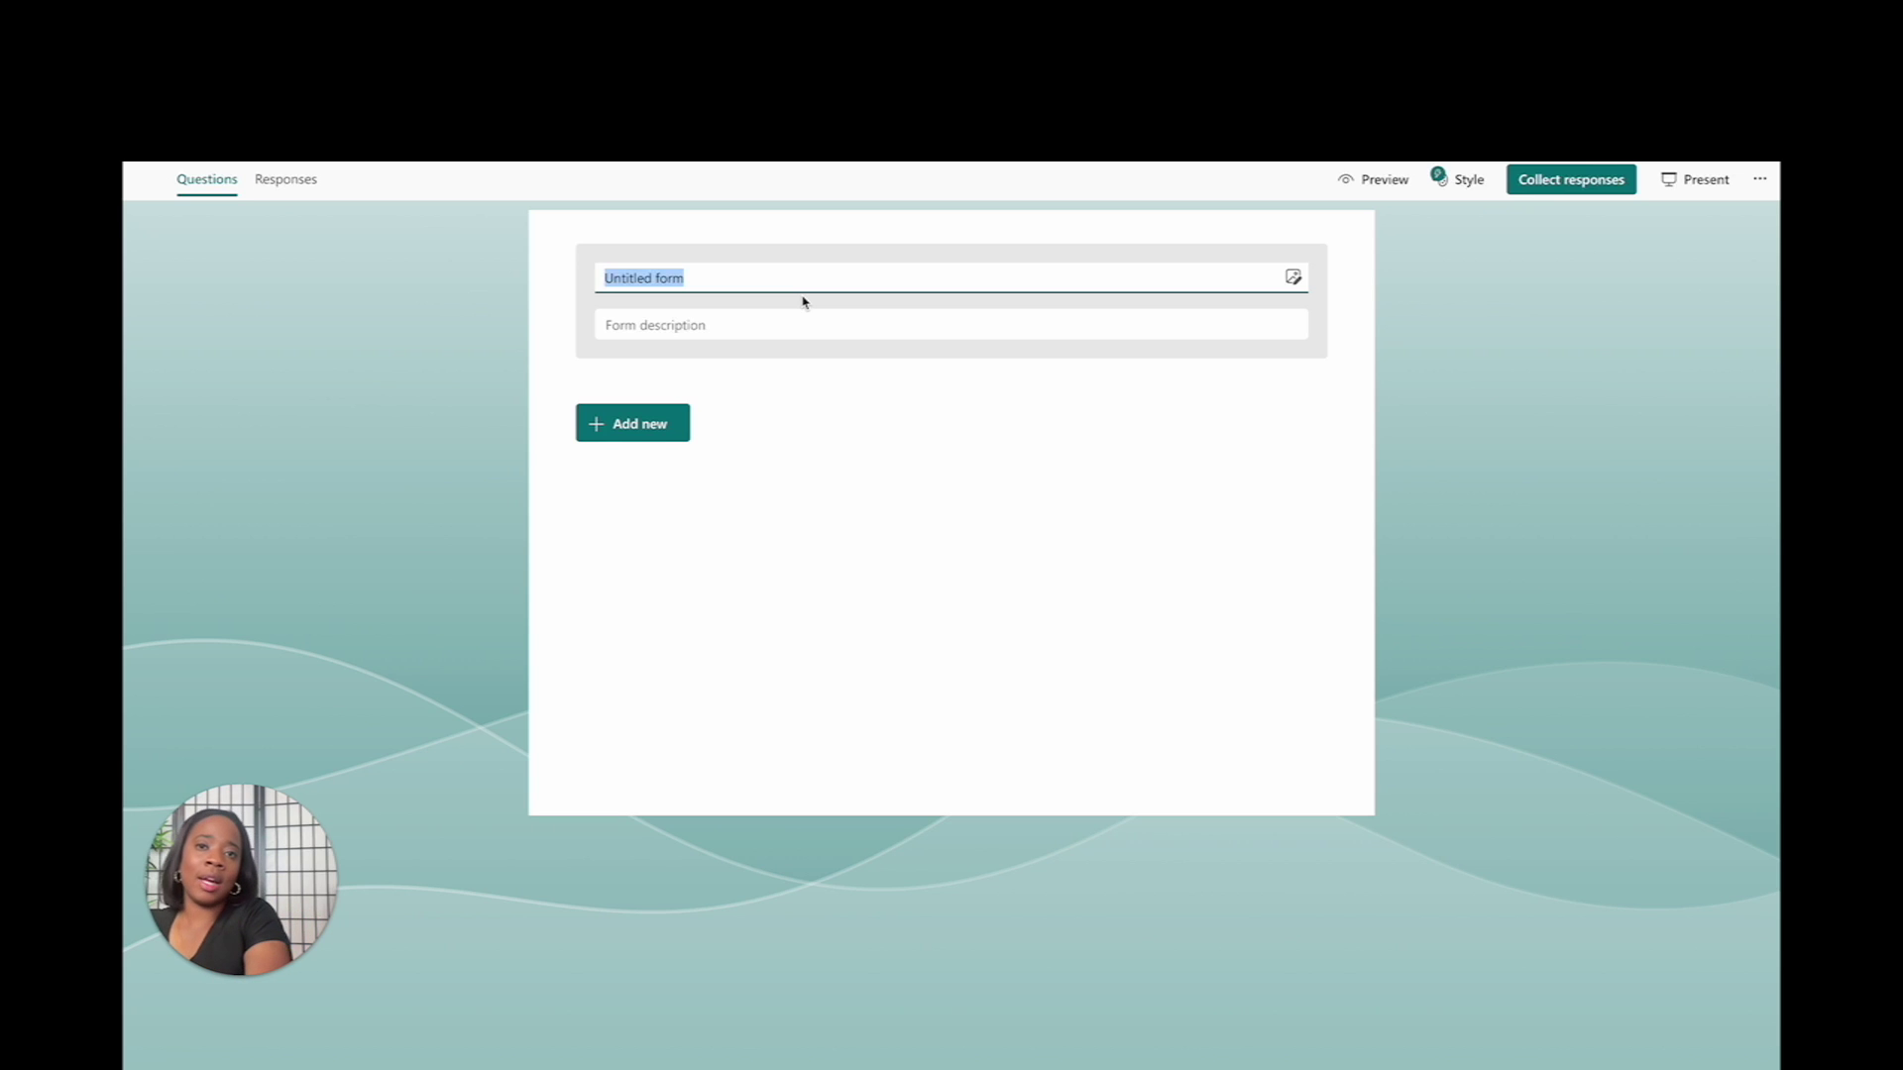
type("Sc")
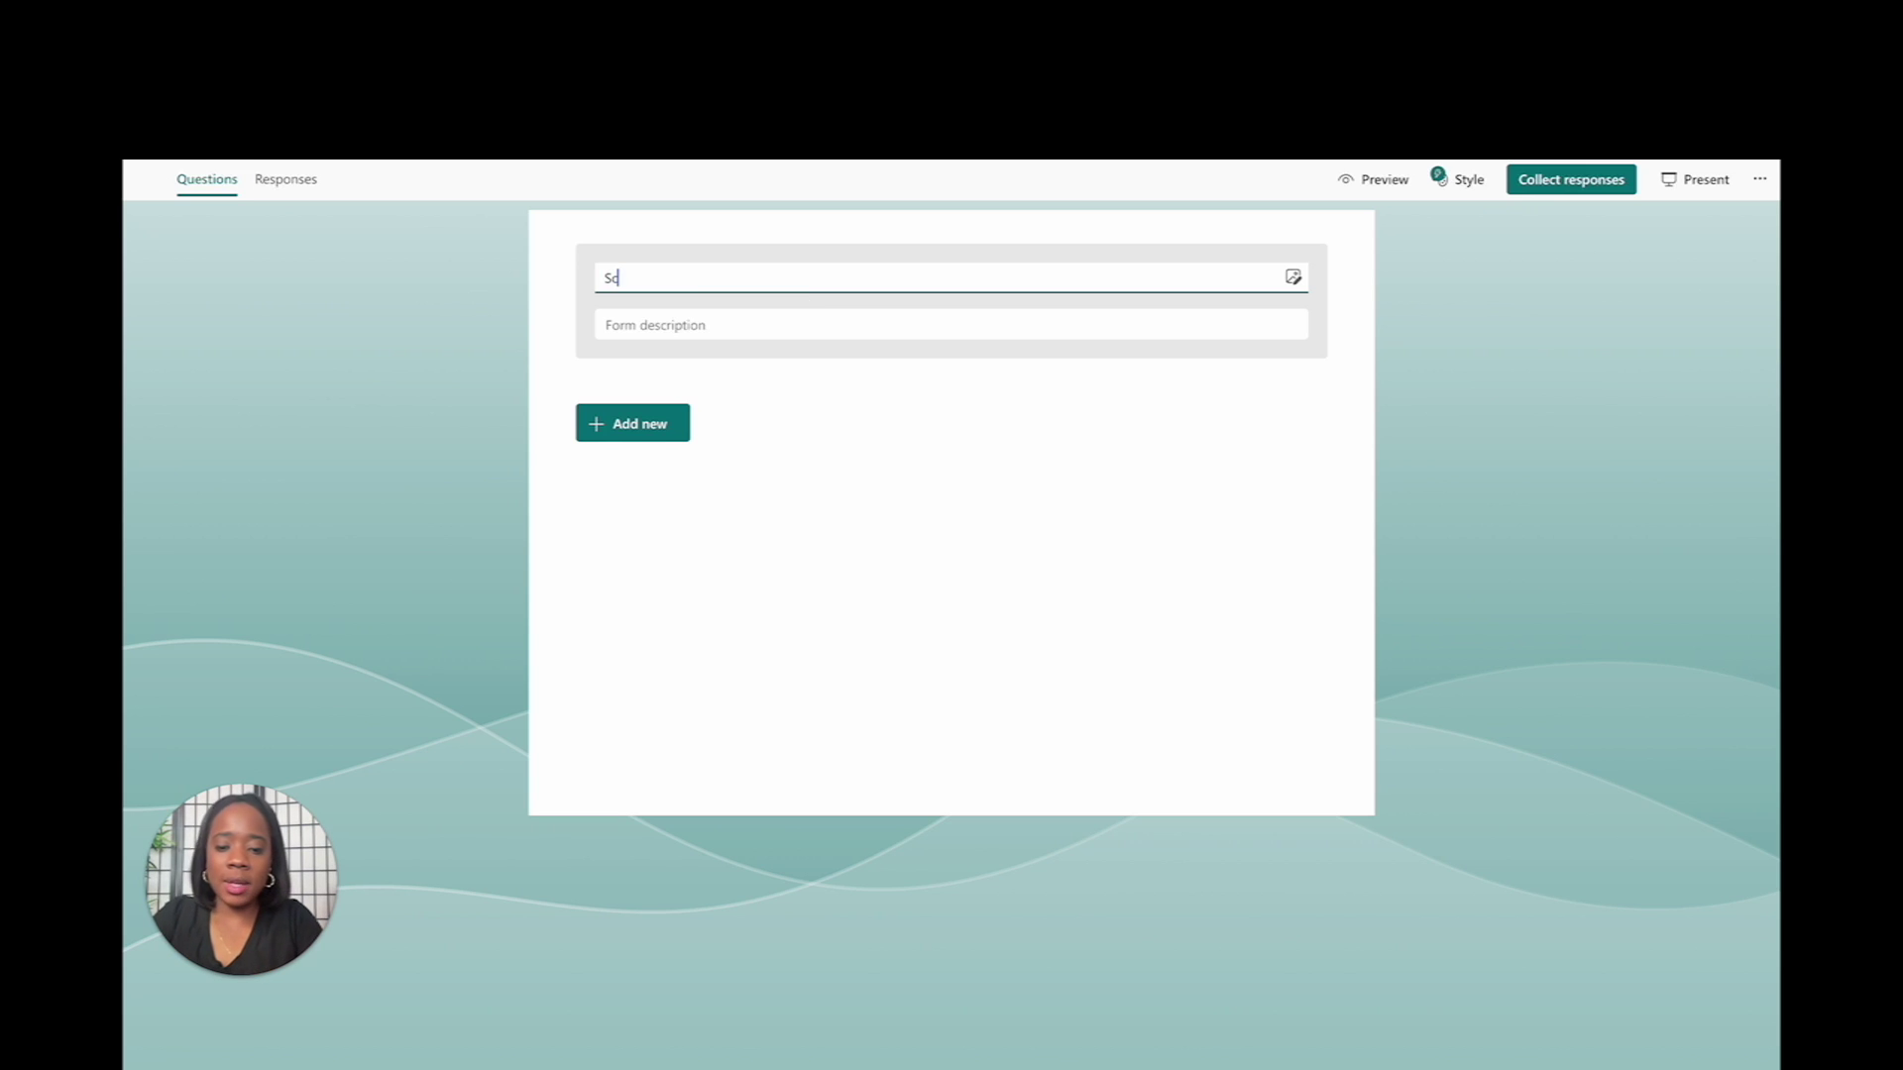
type("hool ")
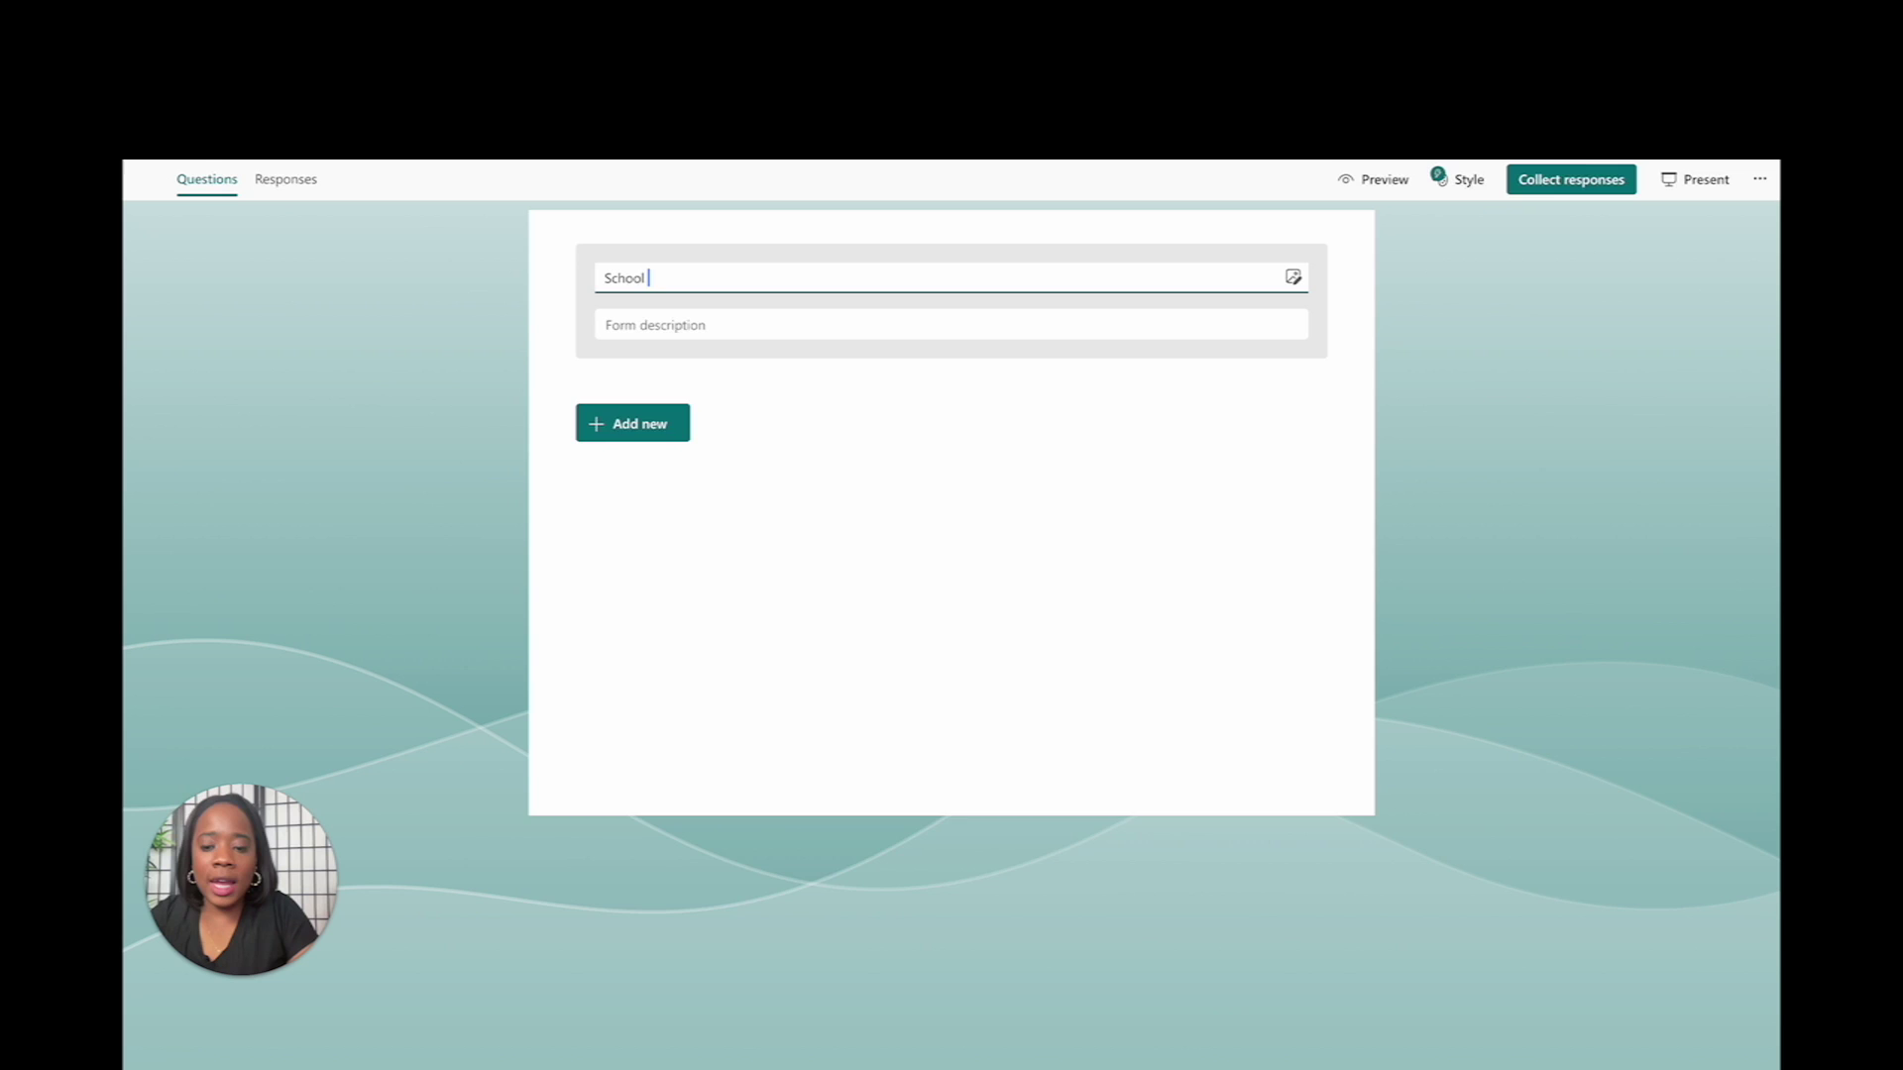
type("Counselor")
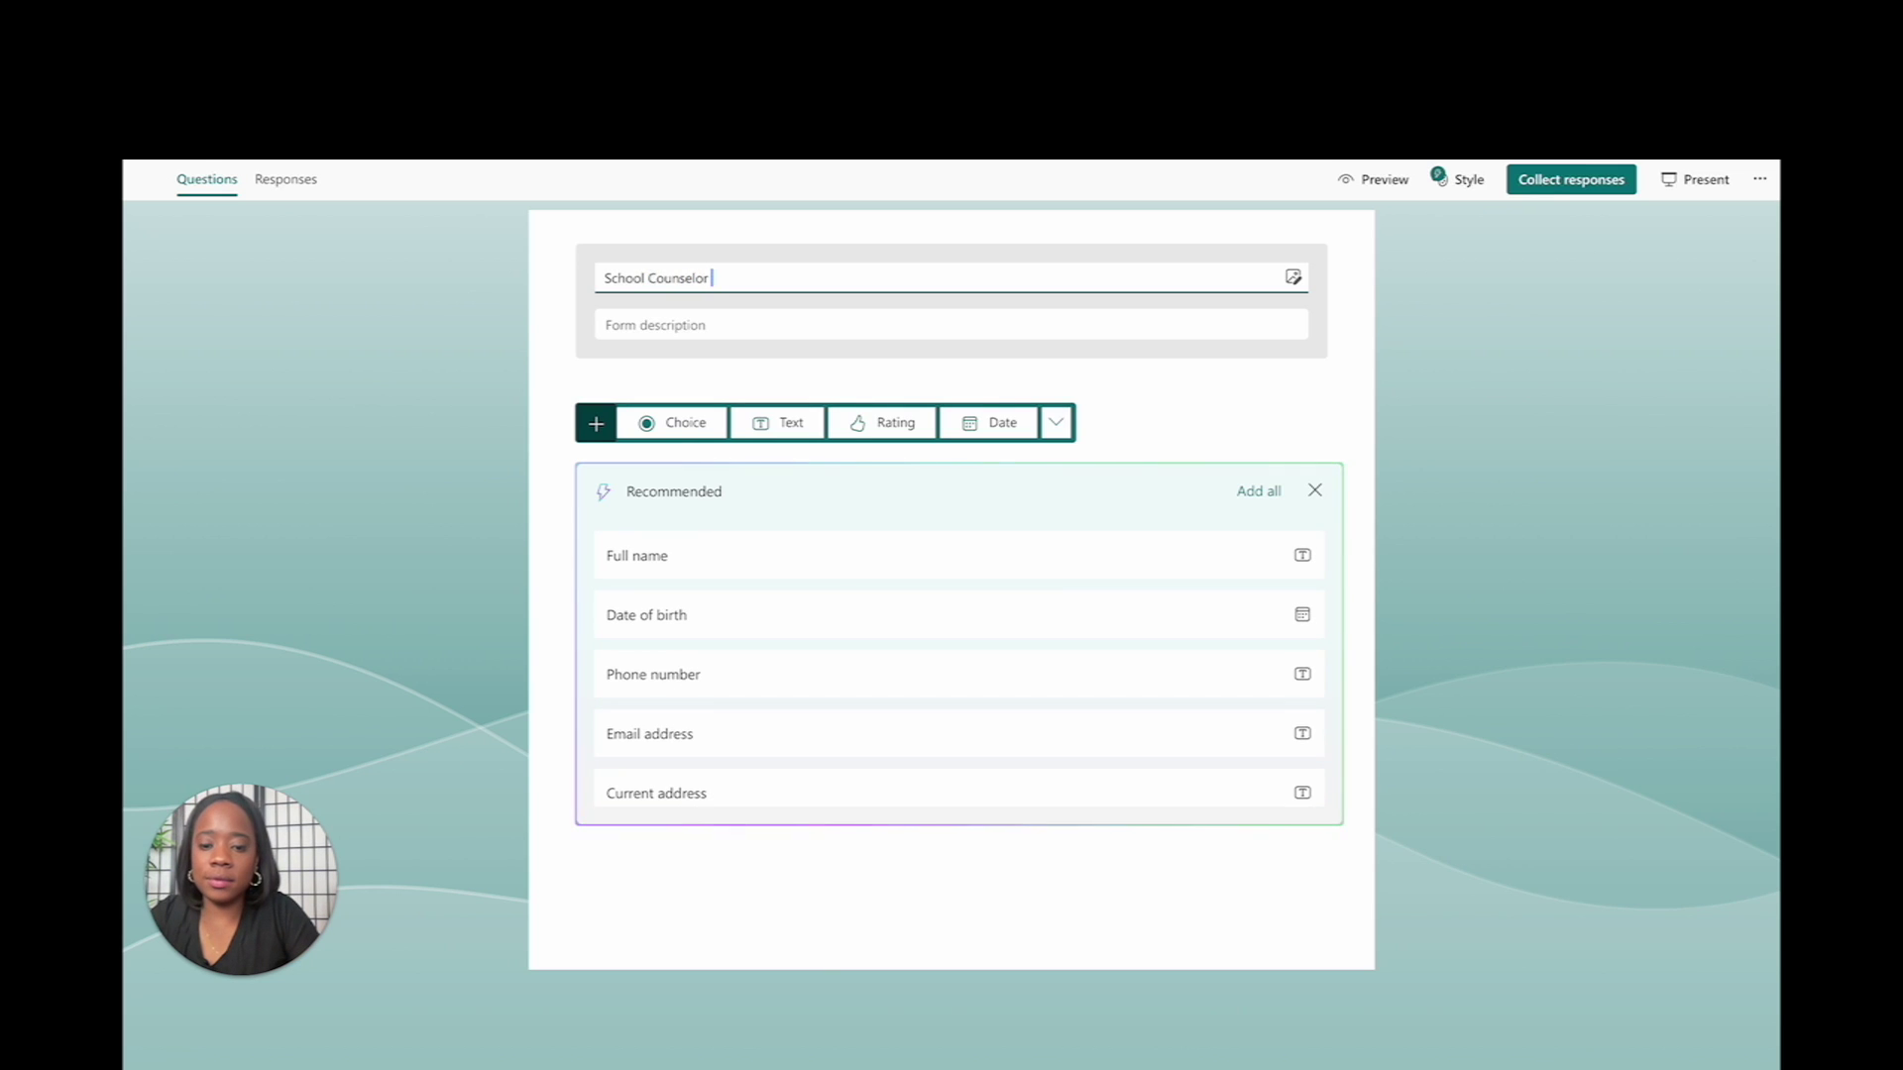
type(" Needs Ass")
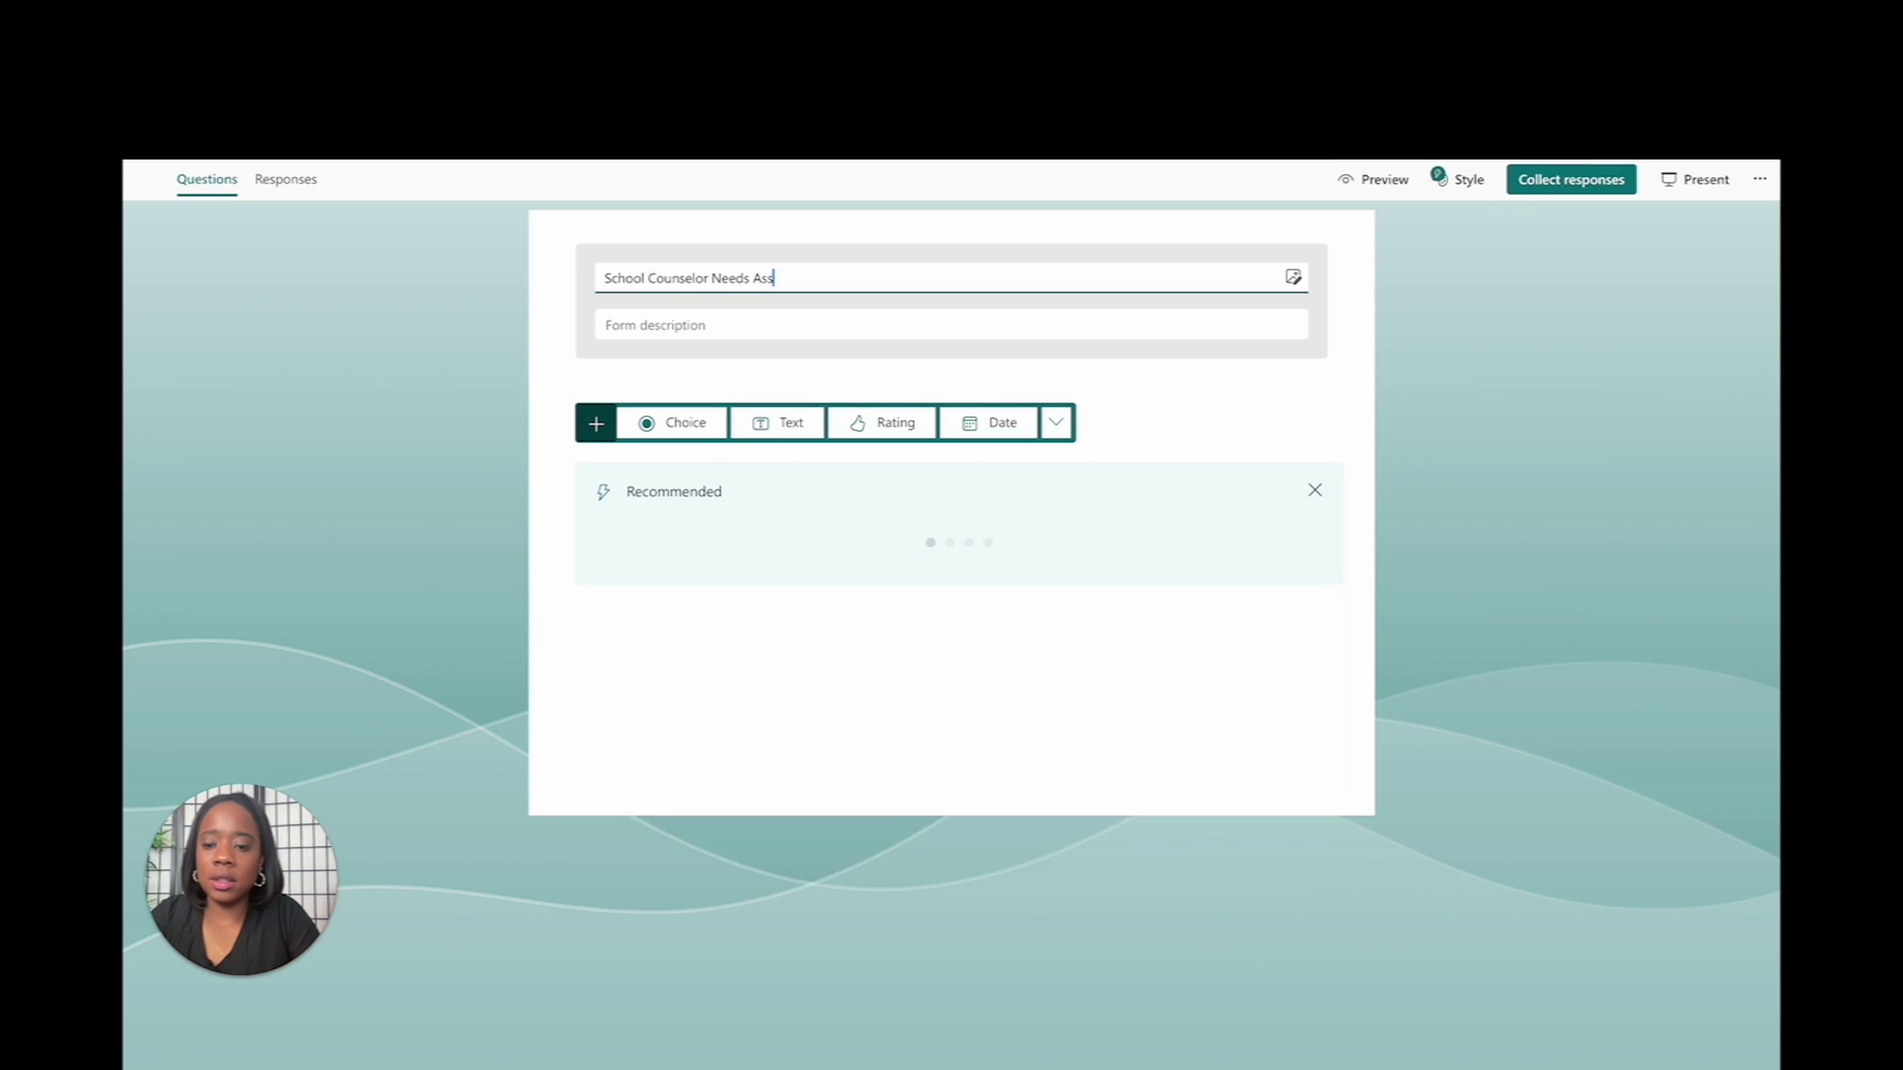
type("essment ")
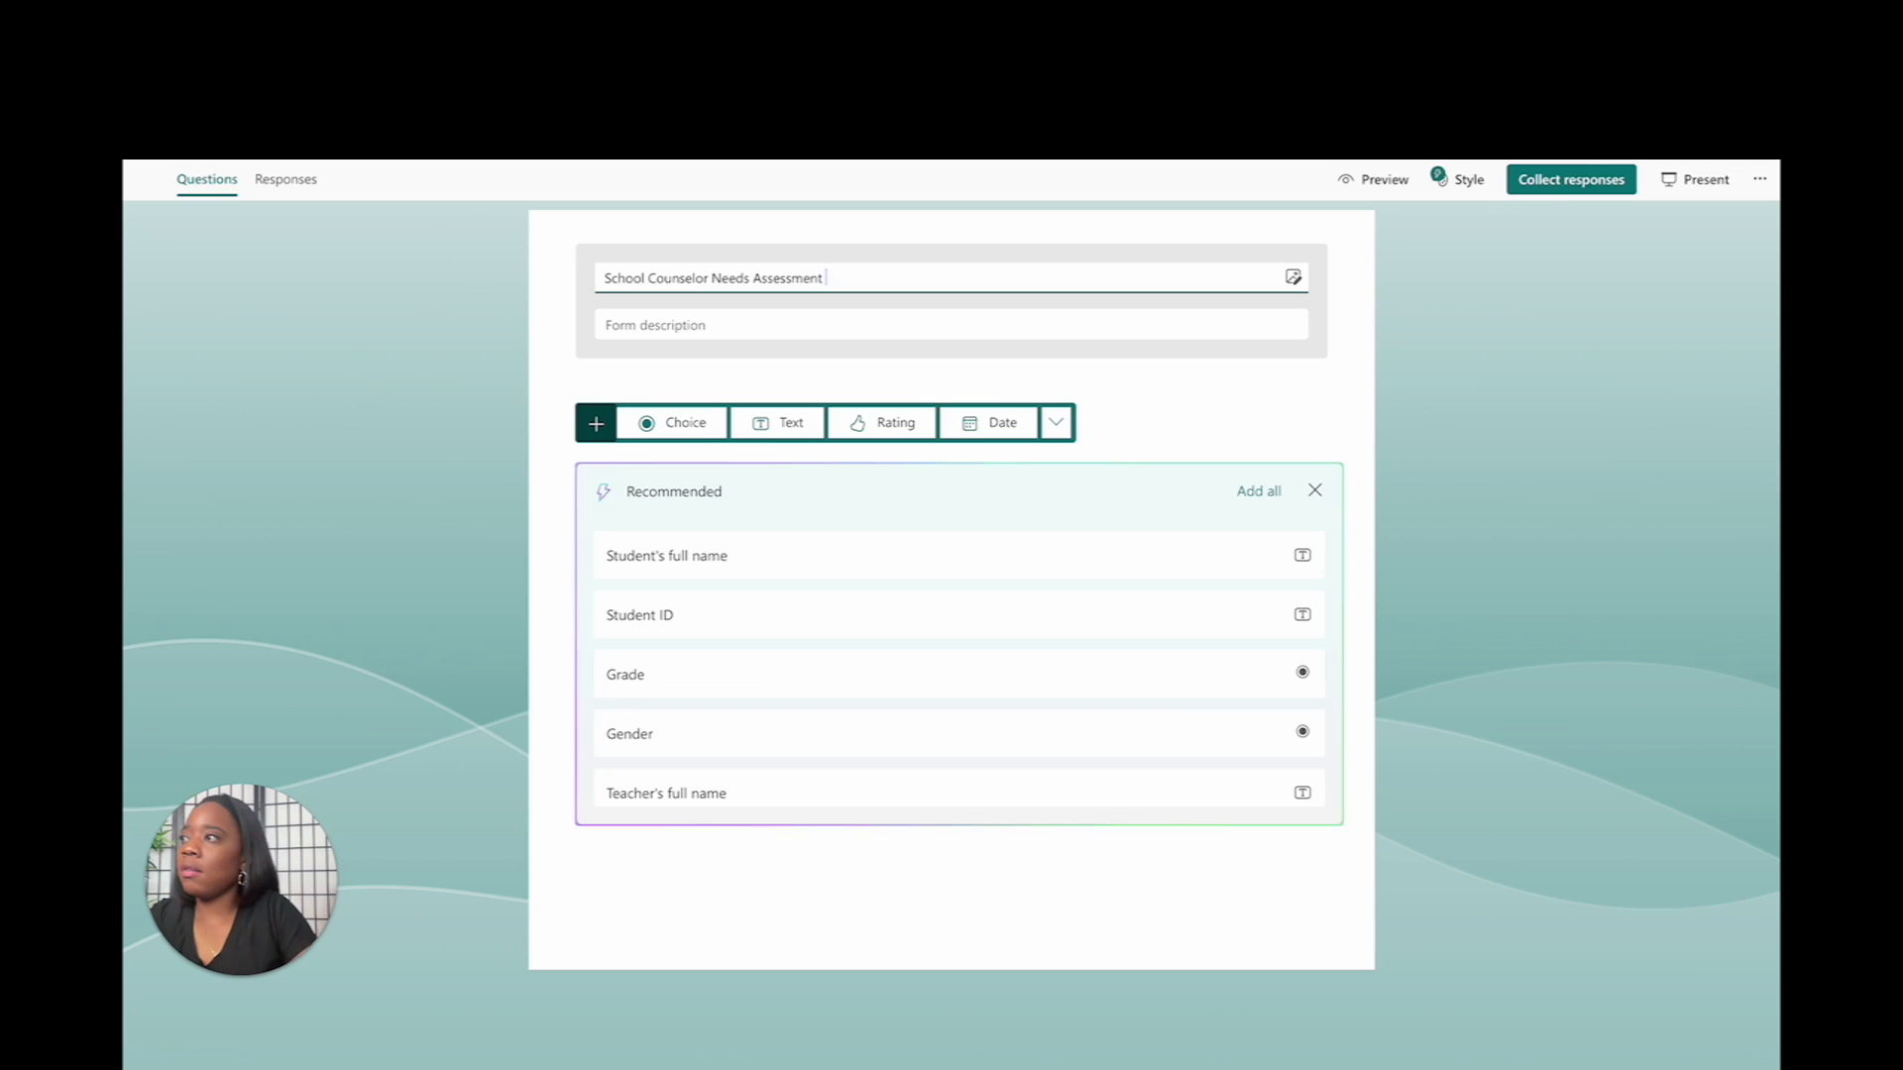
type("(")
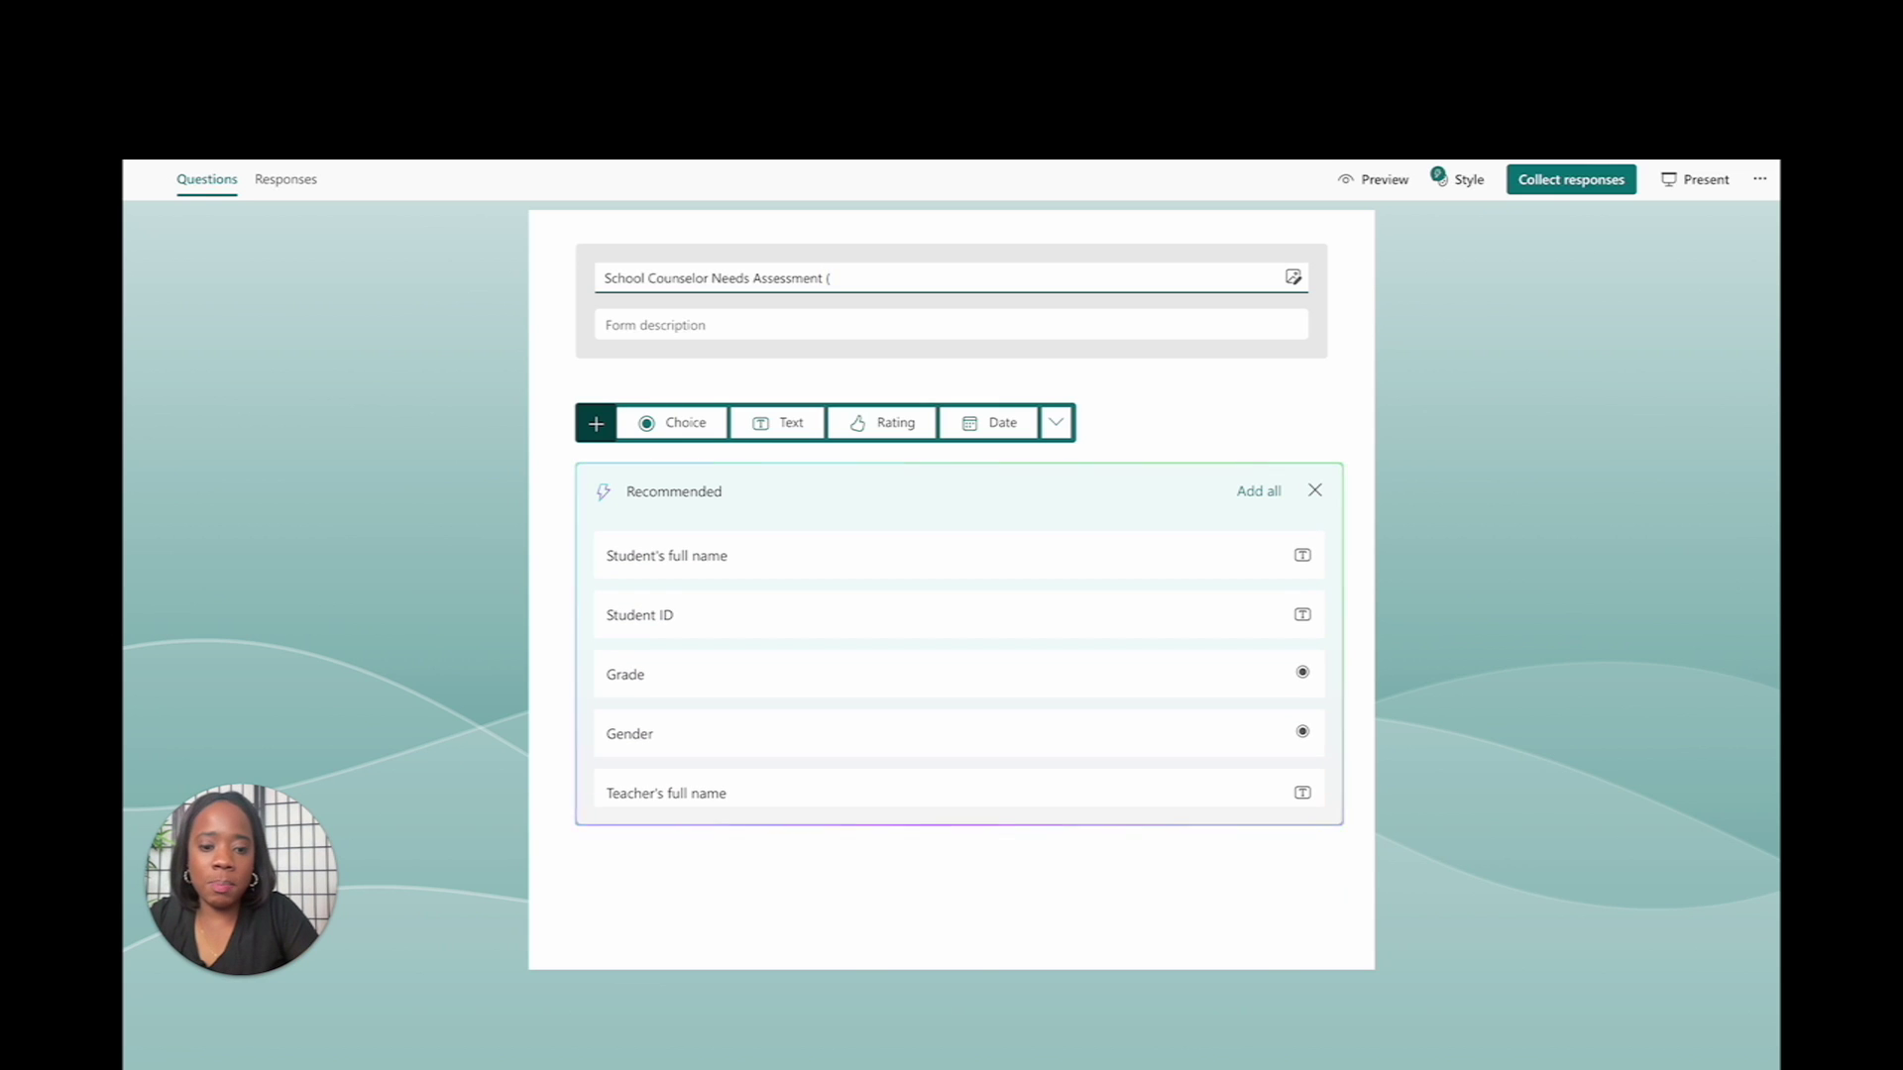
type("Parent/")
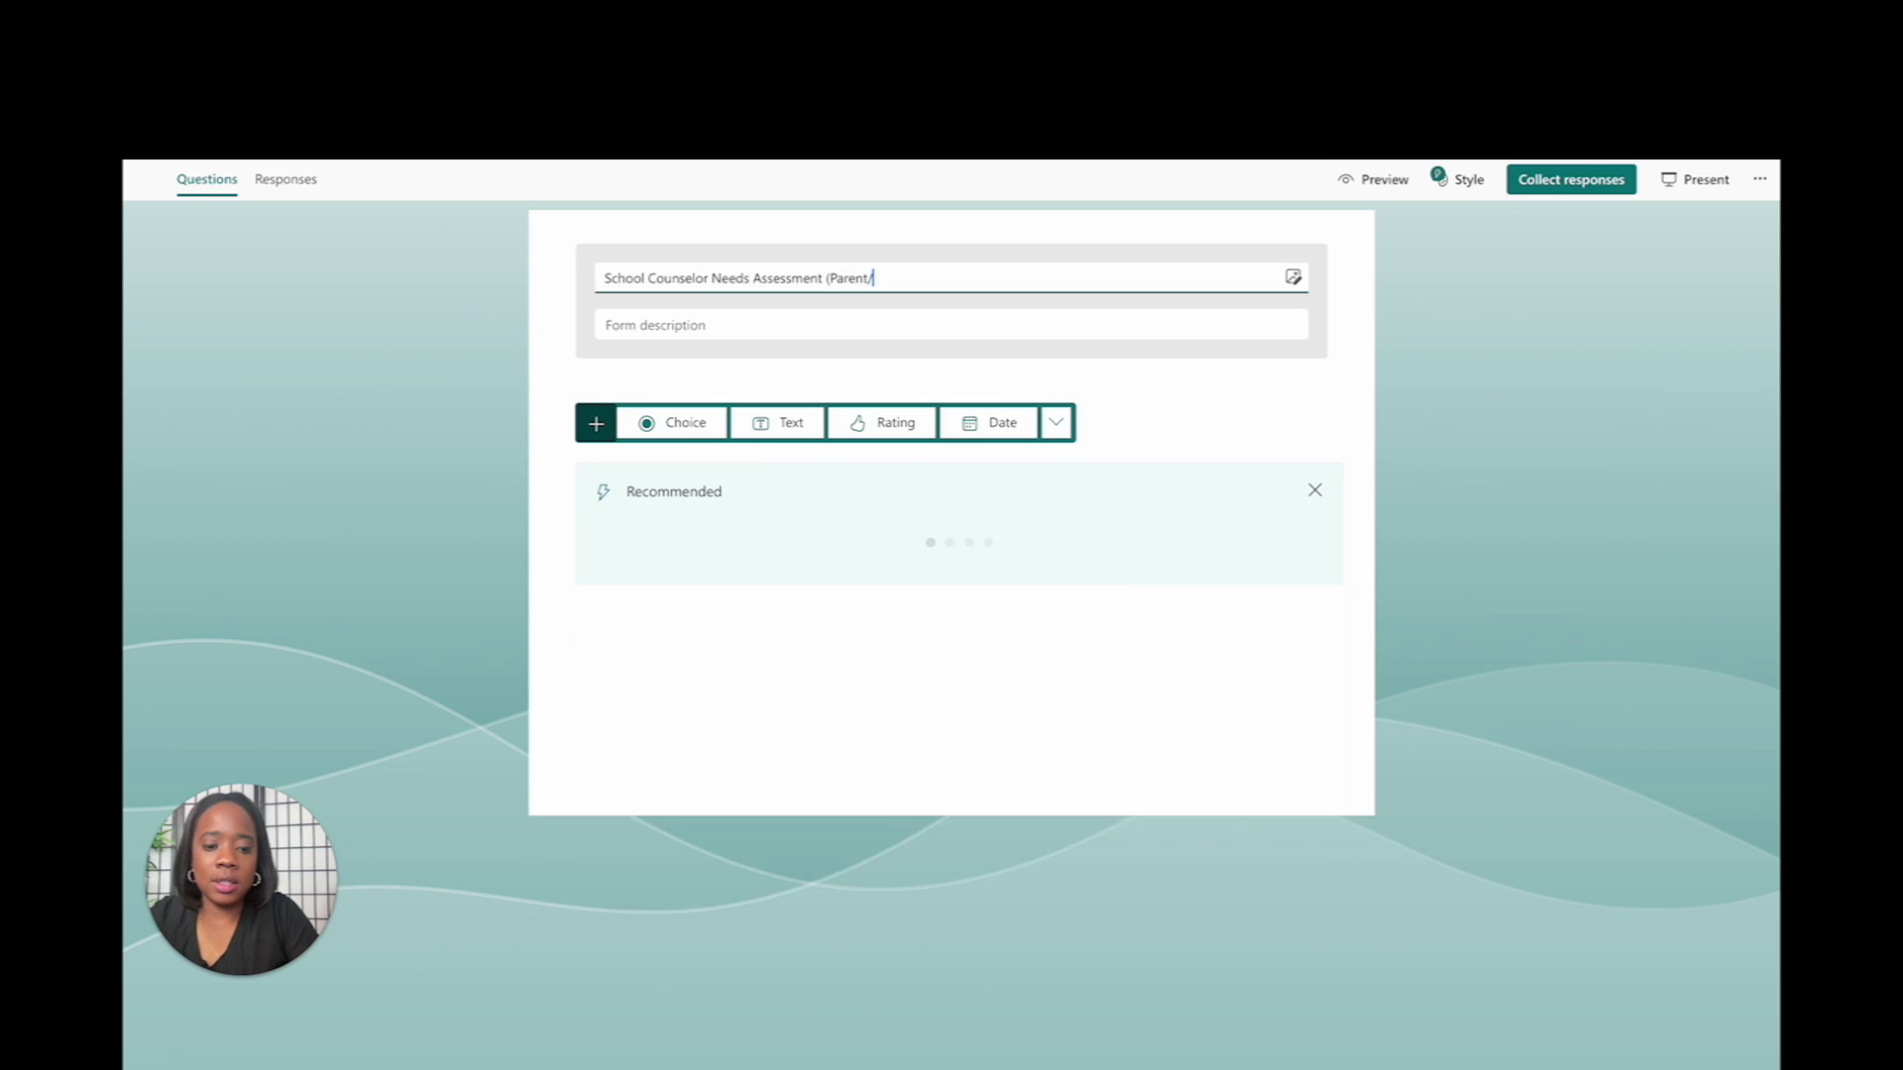
type("Gaurdia")
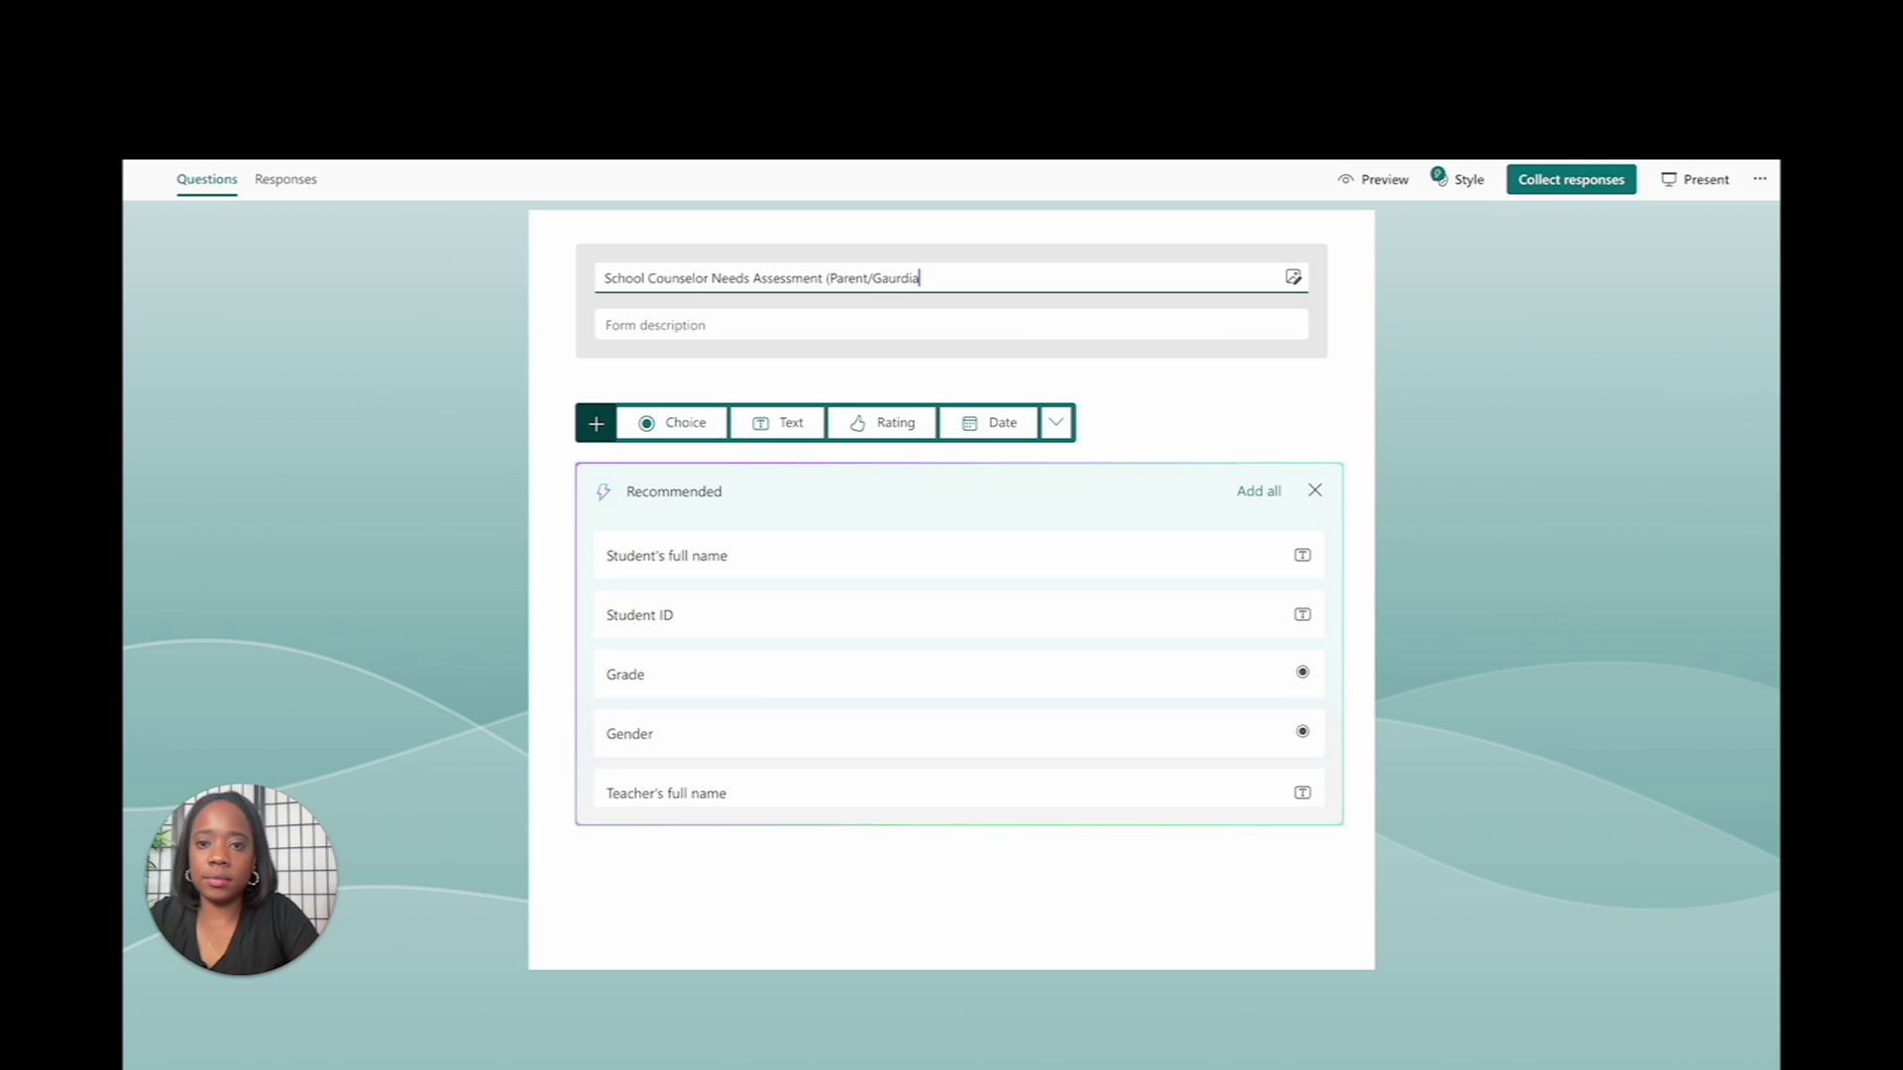
type("n")
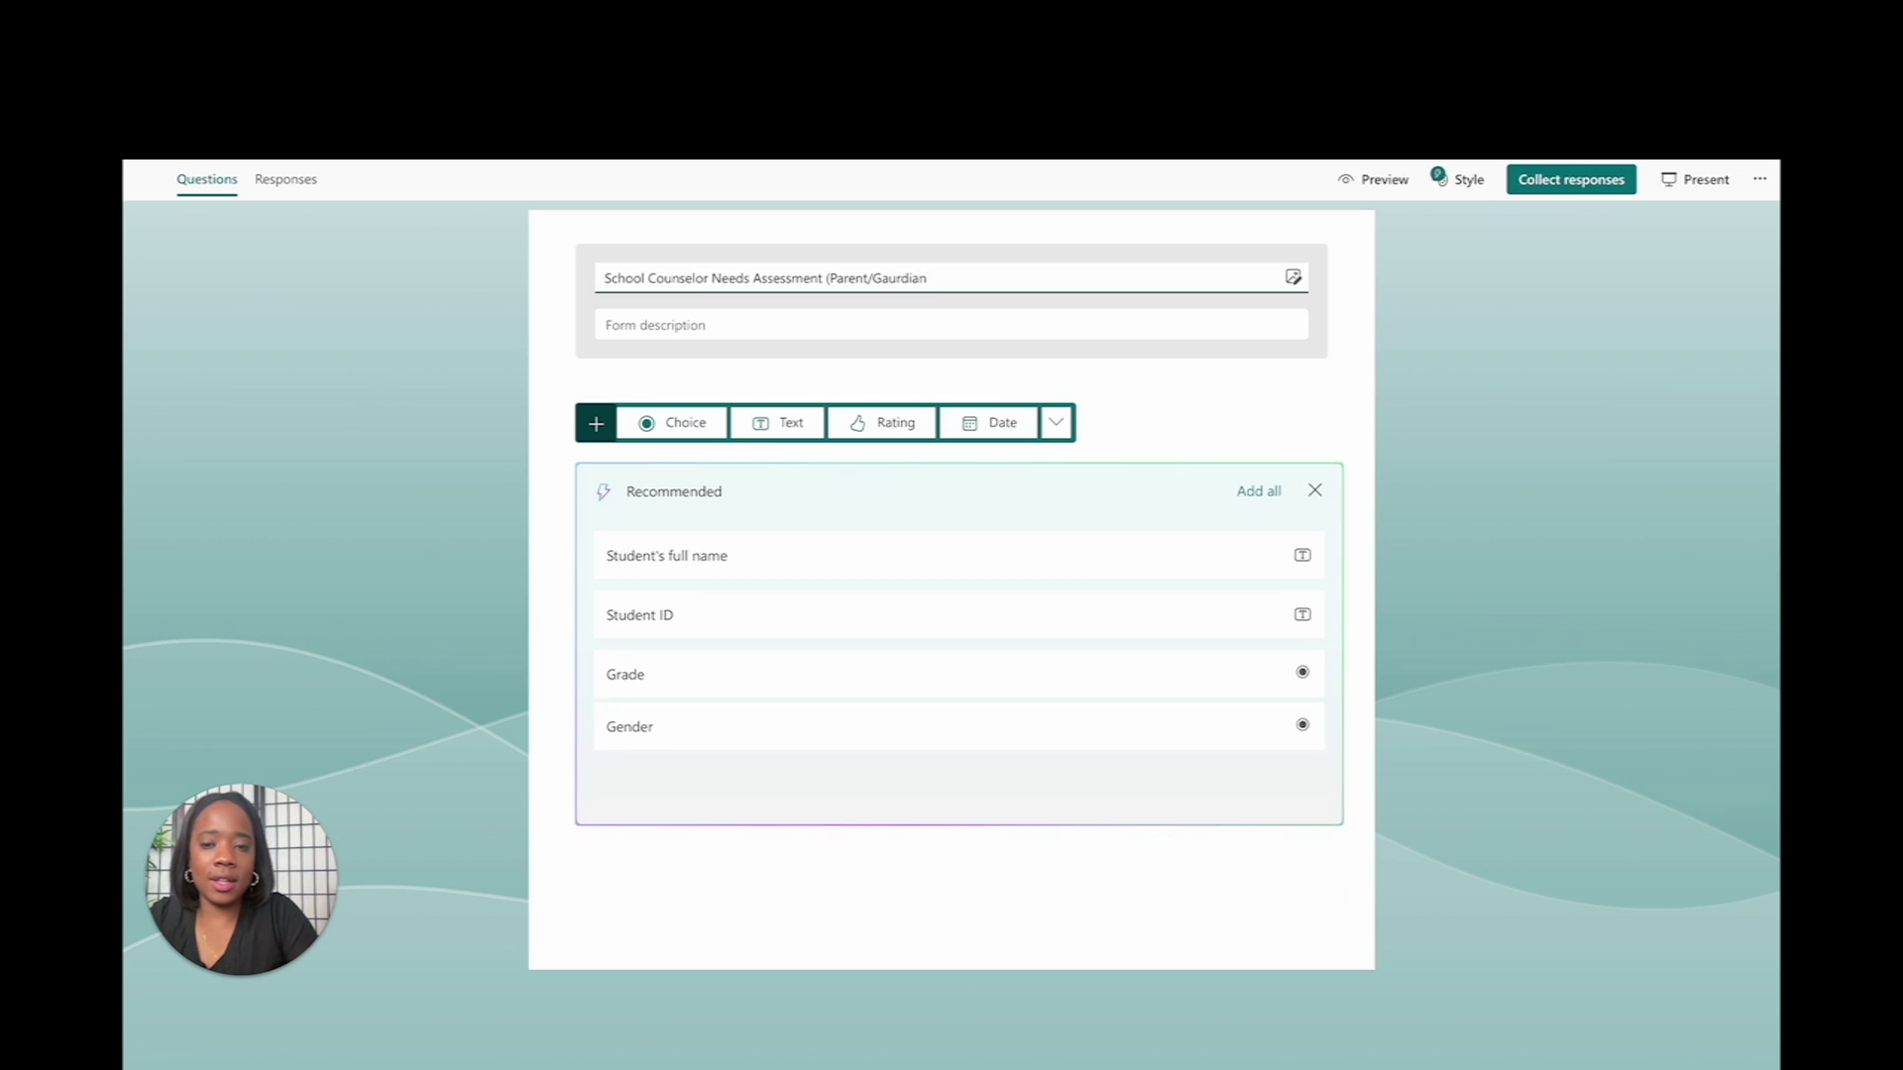
type(")")
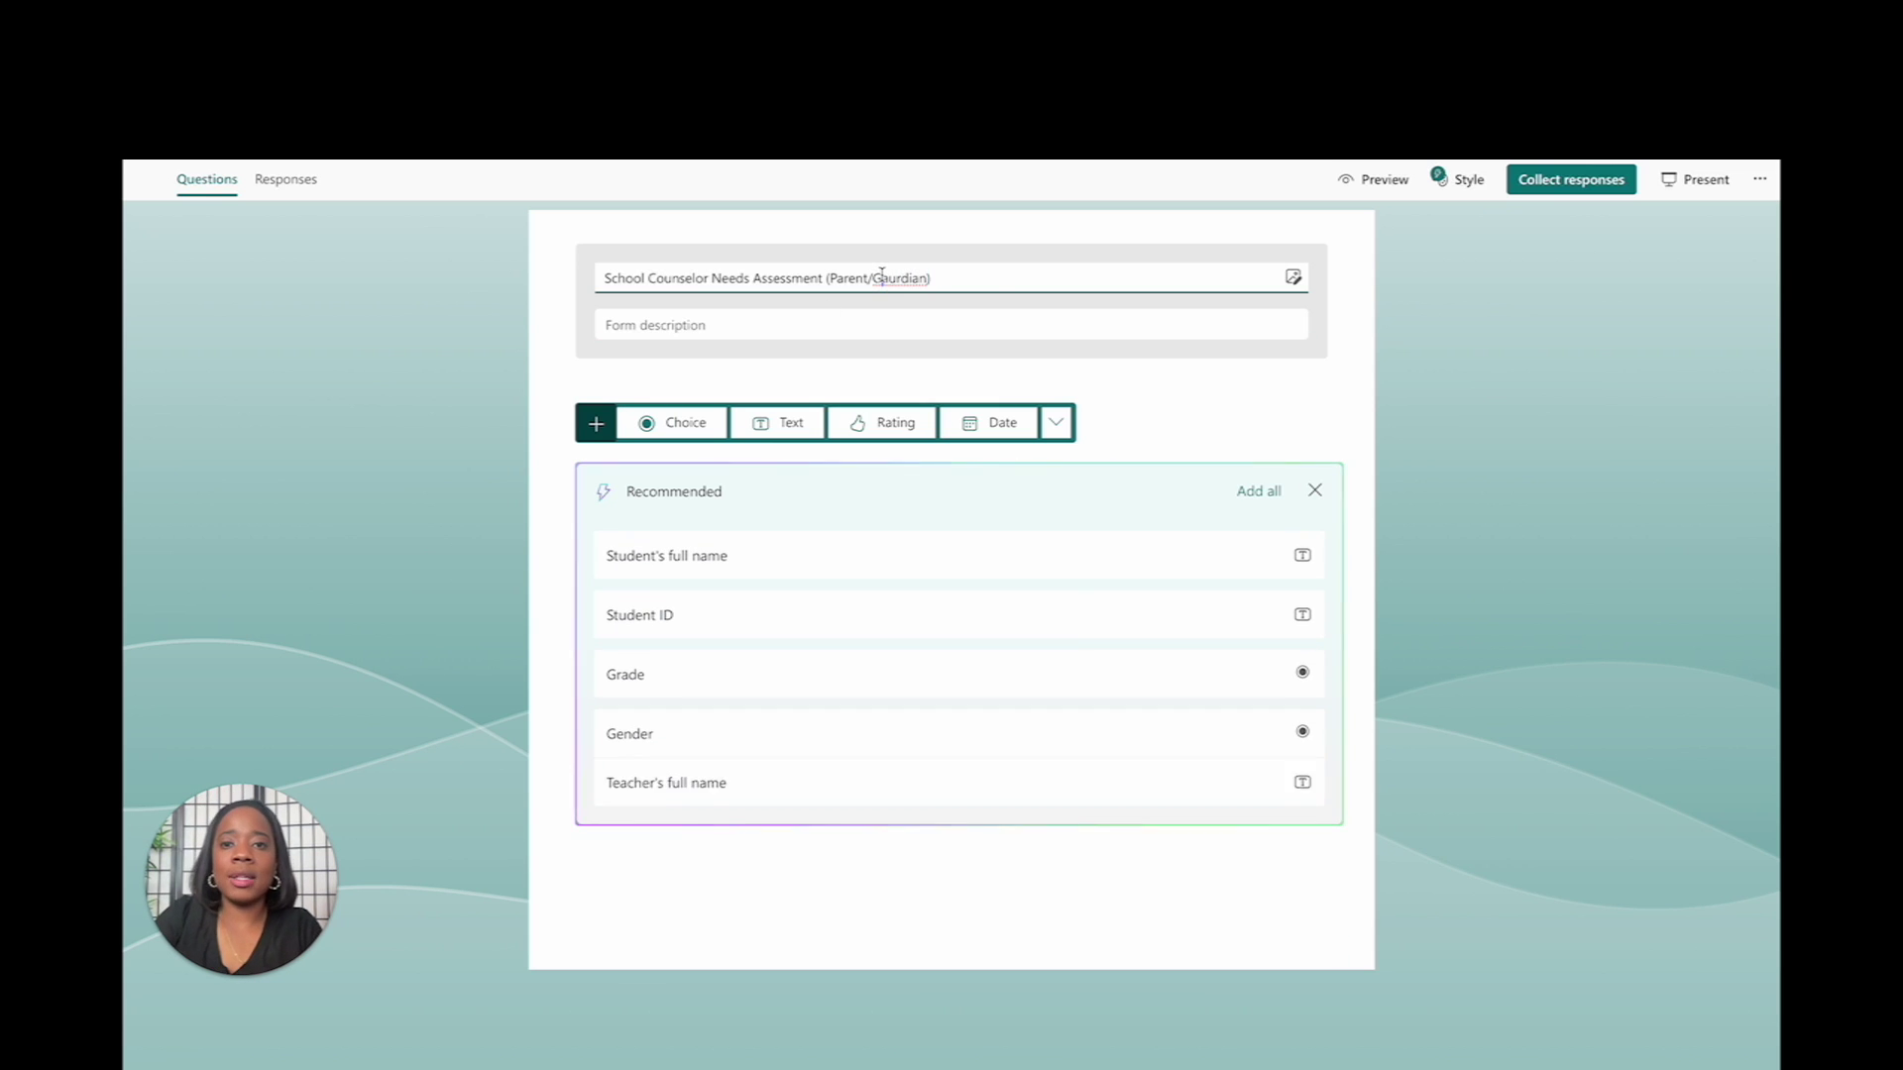
right_click(882, 276)
left_click(921, 281)
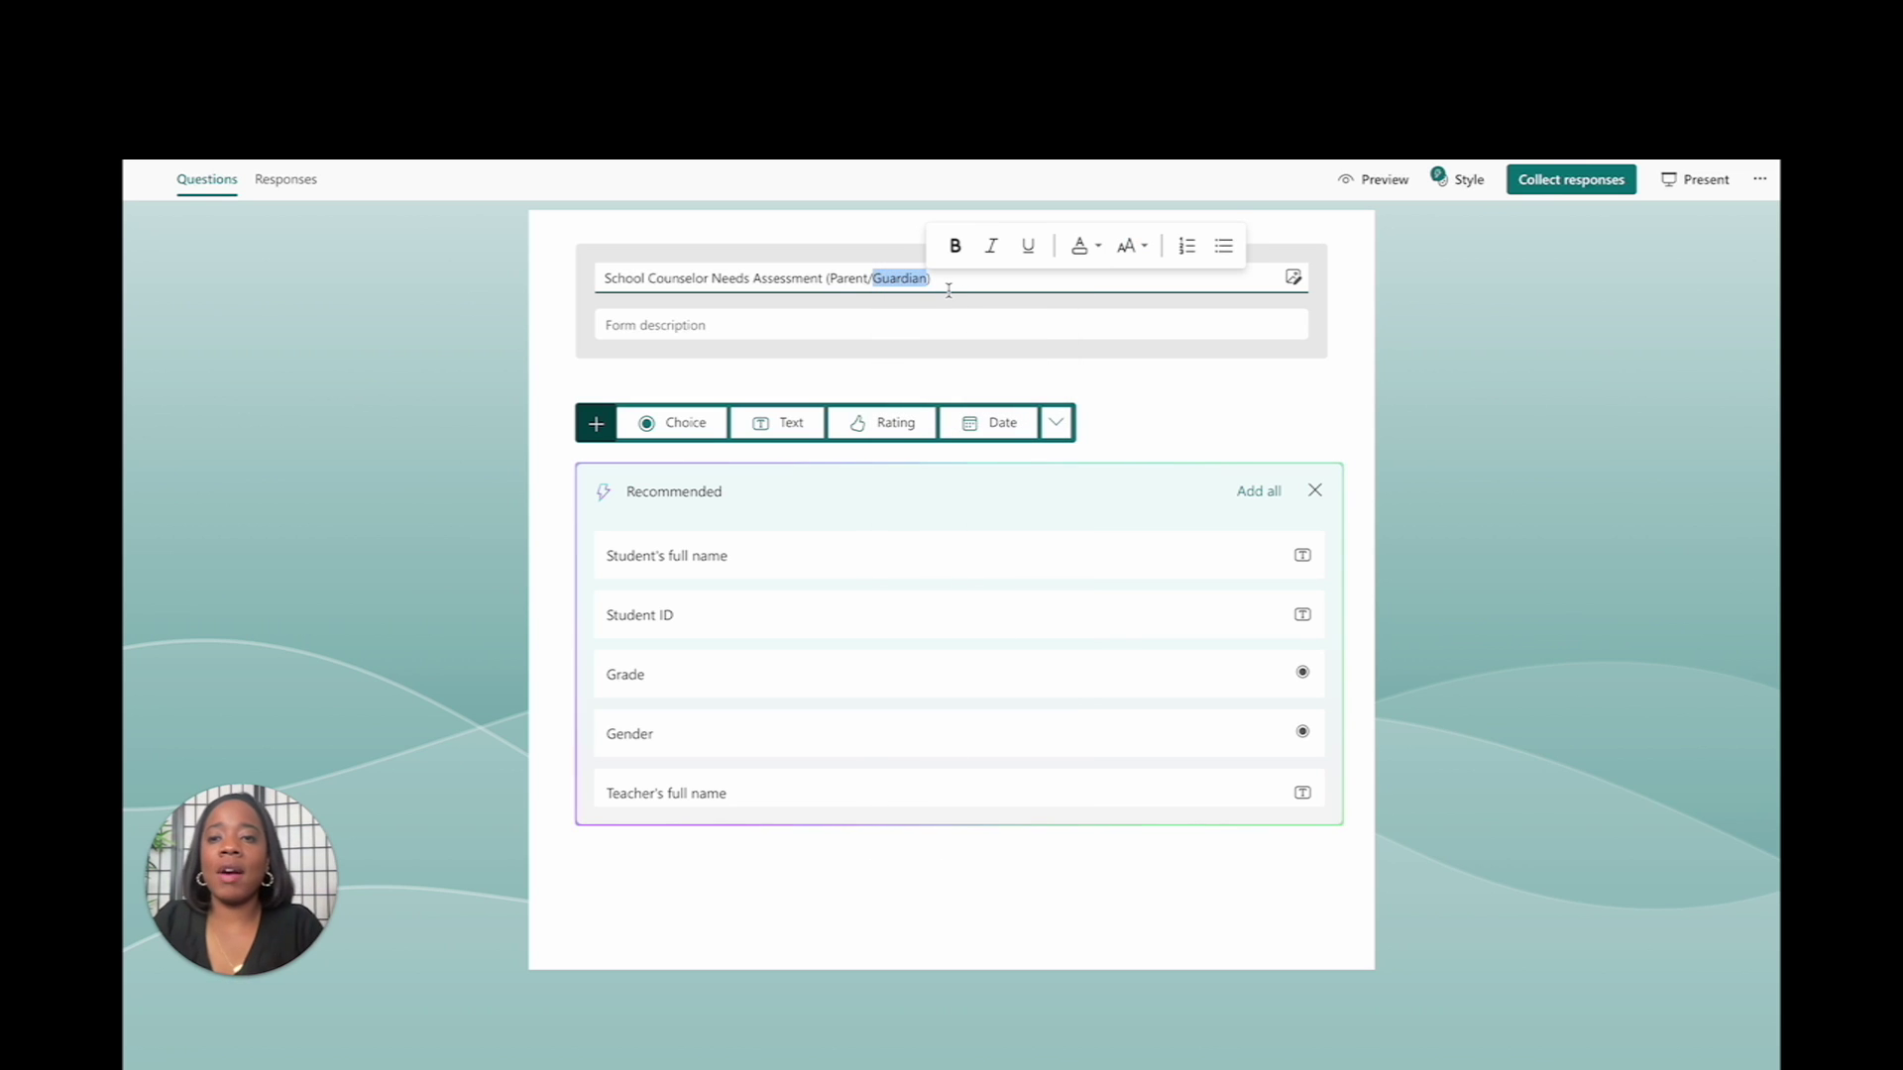
- Write a form description stating the assessment's purpose, requesting a separate survey for each child, and giving August 15, 2024 as the due date
left_click(935, 325)
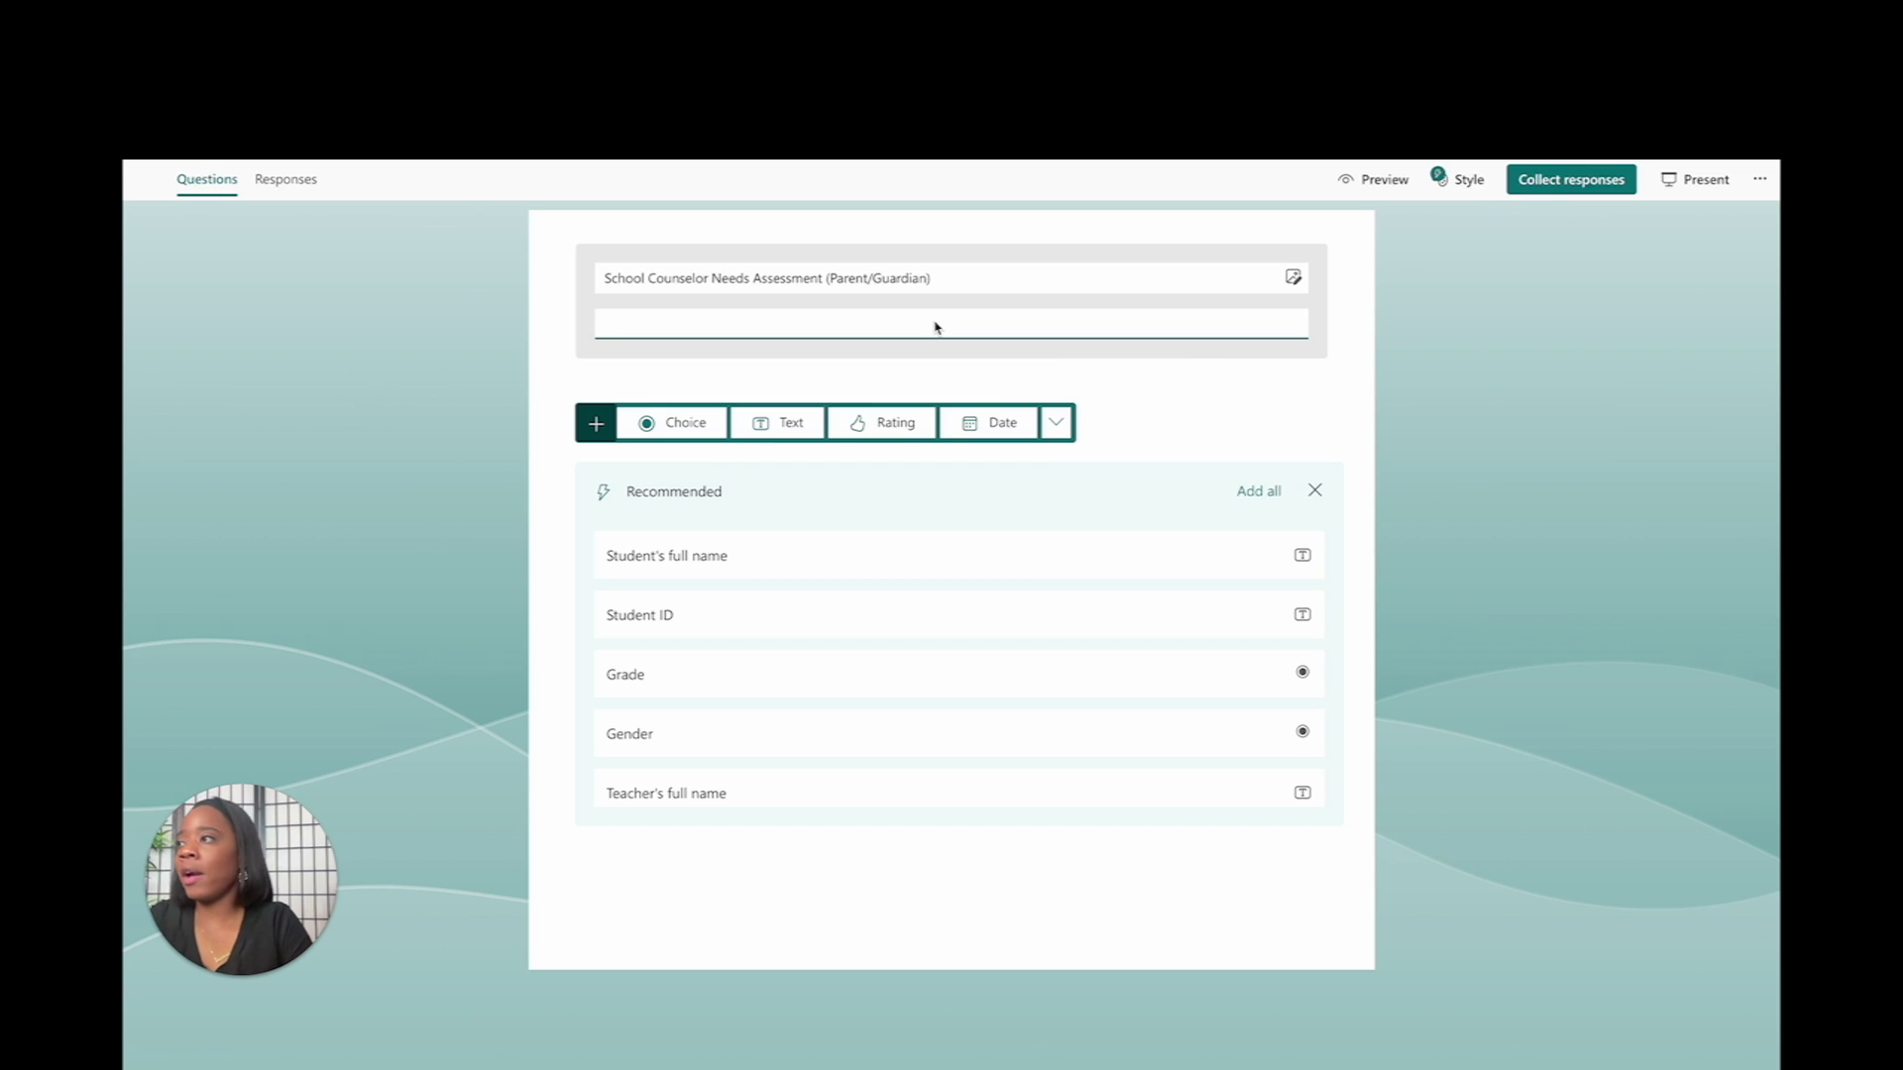
type("The Purpose of this needs assessment is to gather your feedback concerning your child's needs this school year. Your feedback will help the school counselor support your Childs academic, social, and emotional needs. Please submit this survey for each child separately so the school counselor can meet the needs of each individual student. This survey is due by August 15, 2024.")
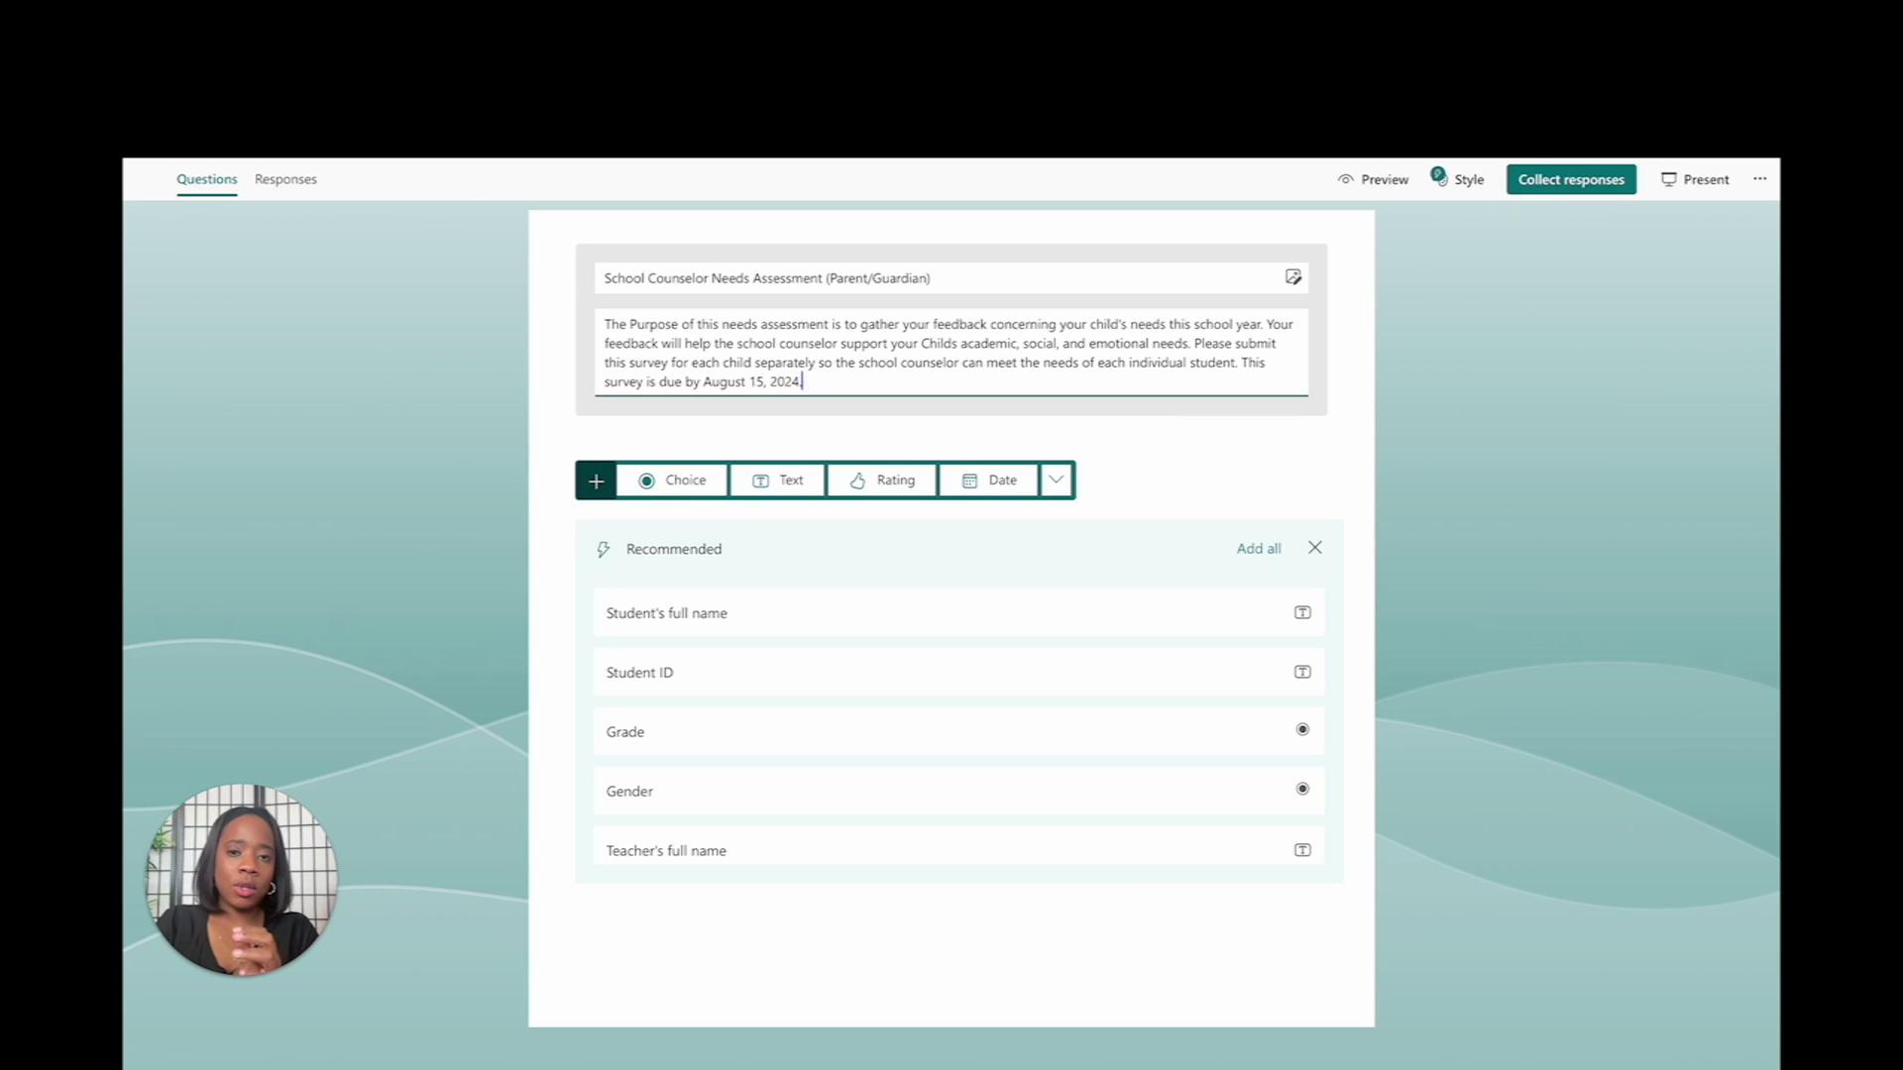
- Correct the form description so "purpose" is lowercase and "Childs" reads "child's"
left_click(630, 324)
key("Delete")
type("p")
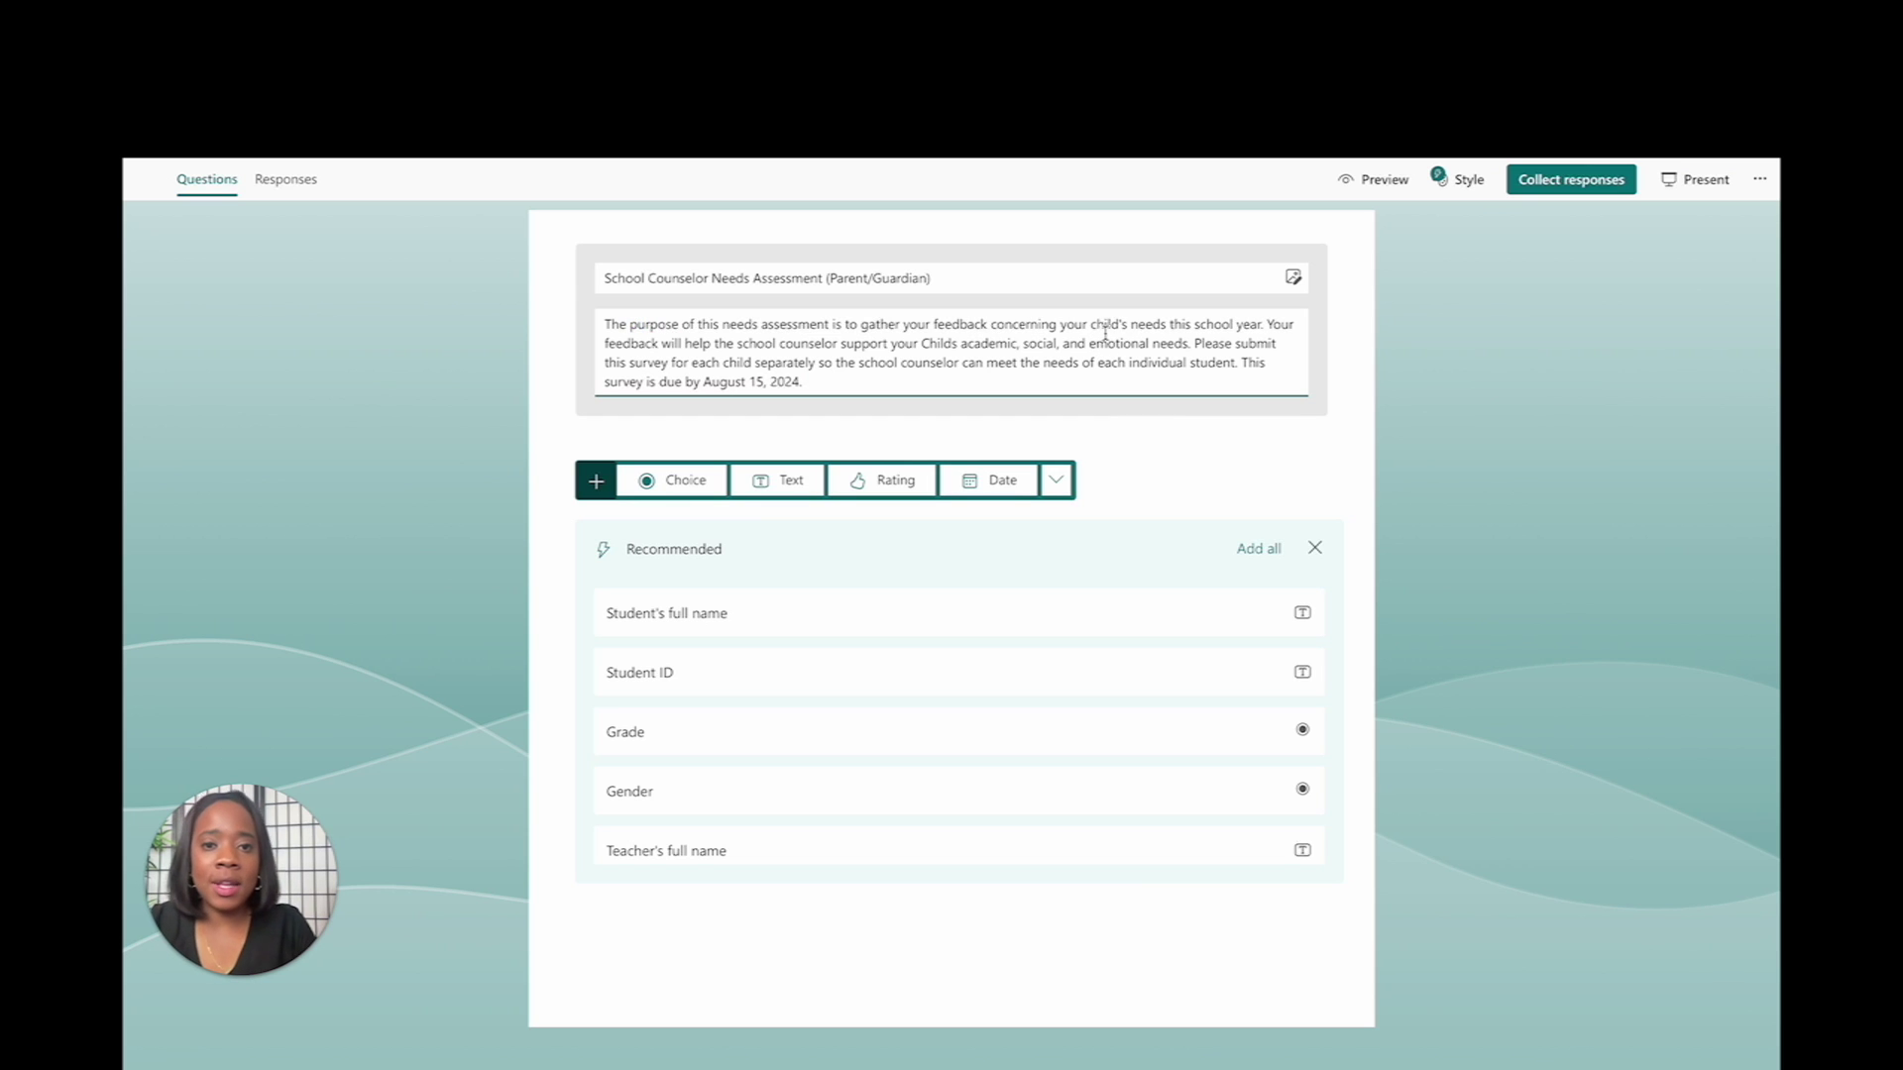
left_click(927, 344)
key("BackSpace")
type("c")
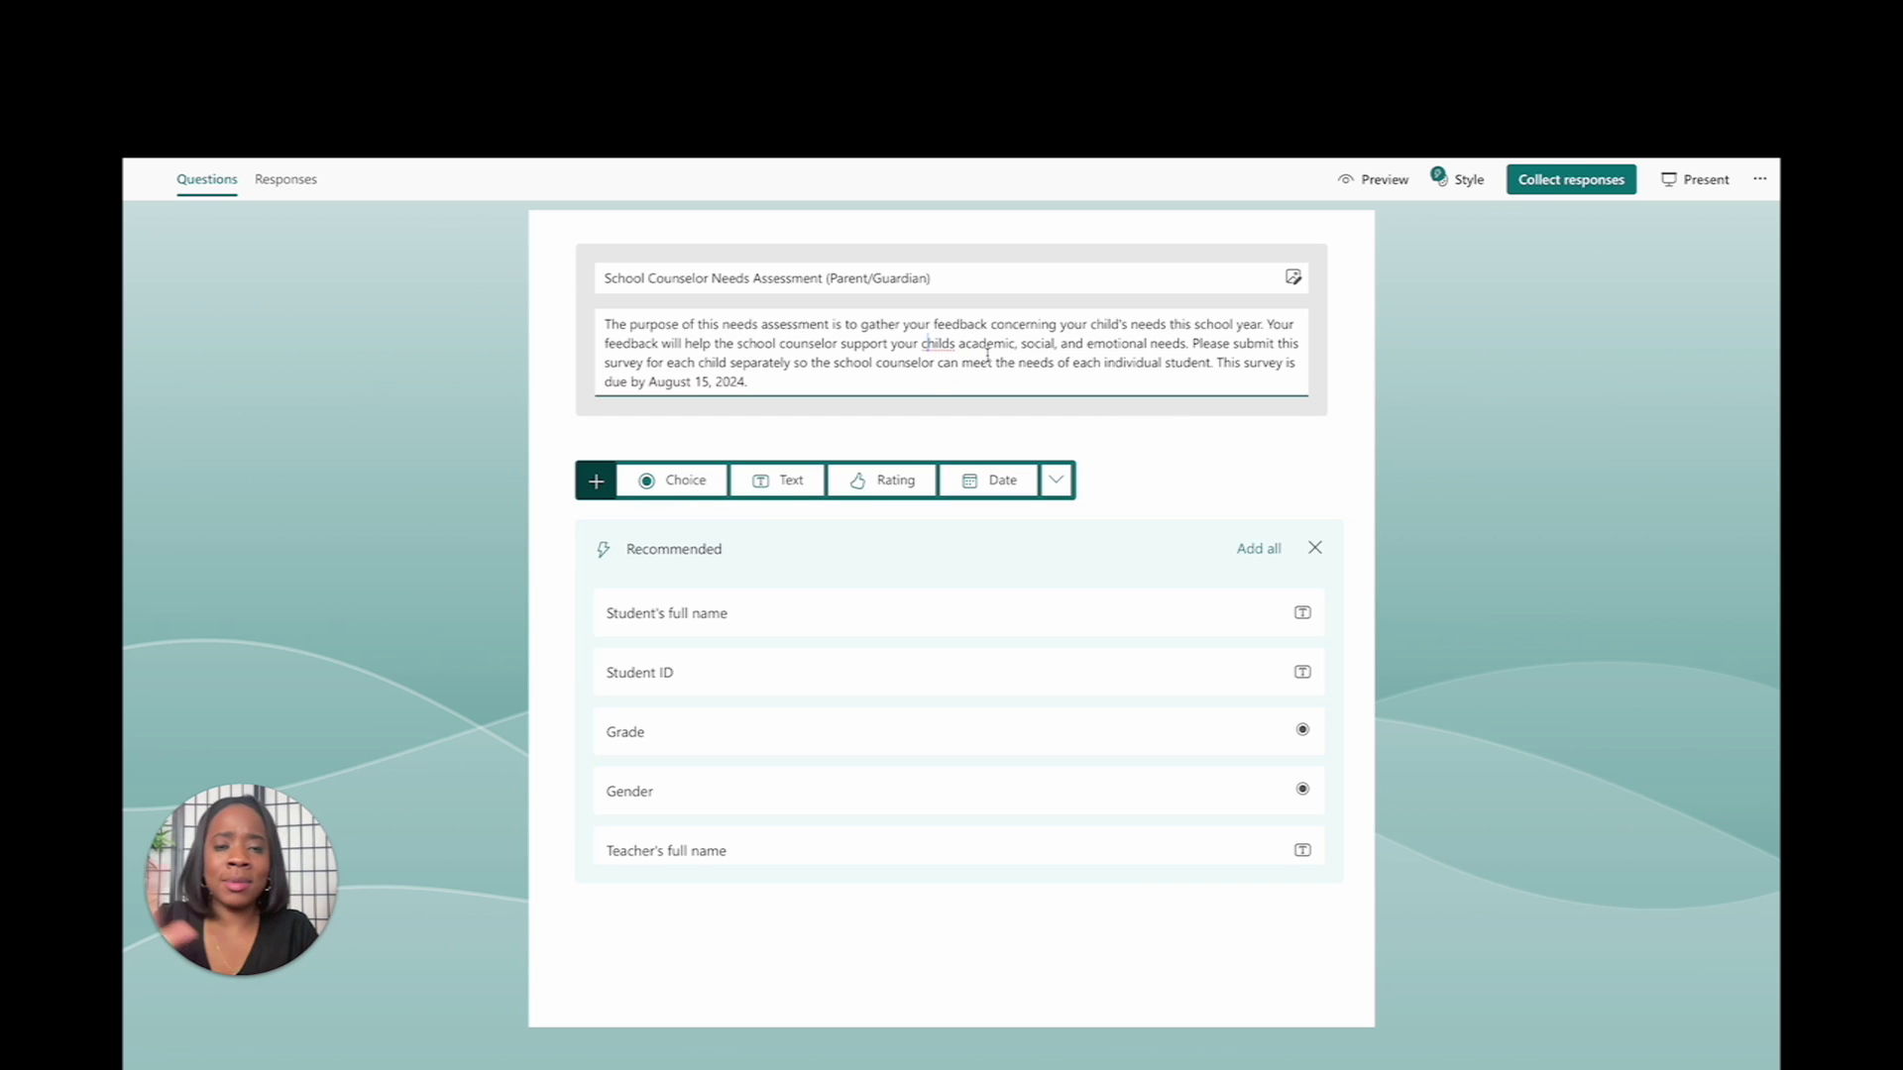
right_click(938, 340)
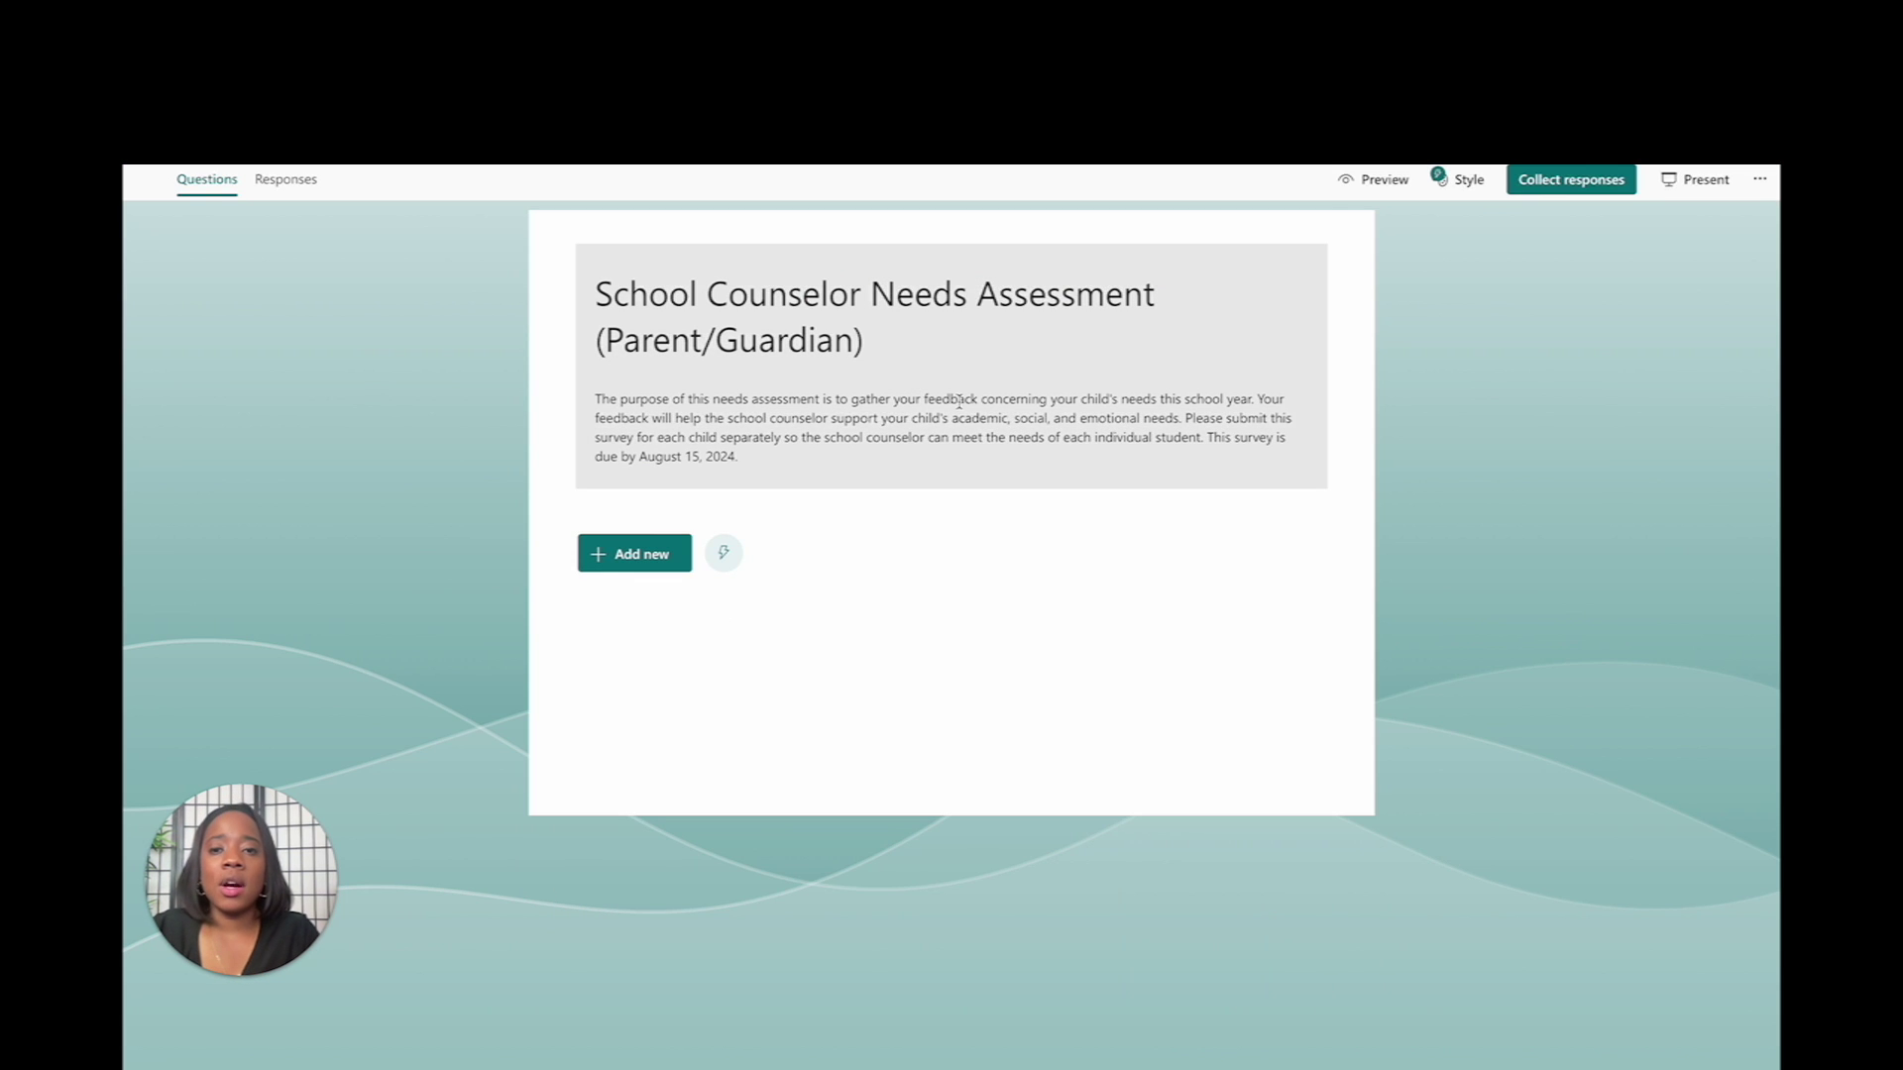
- Add a text question reading "Parent/Gaurdians Name that is filling out survey?" as the form's first question
left_click(650, 556)
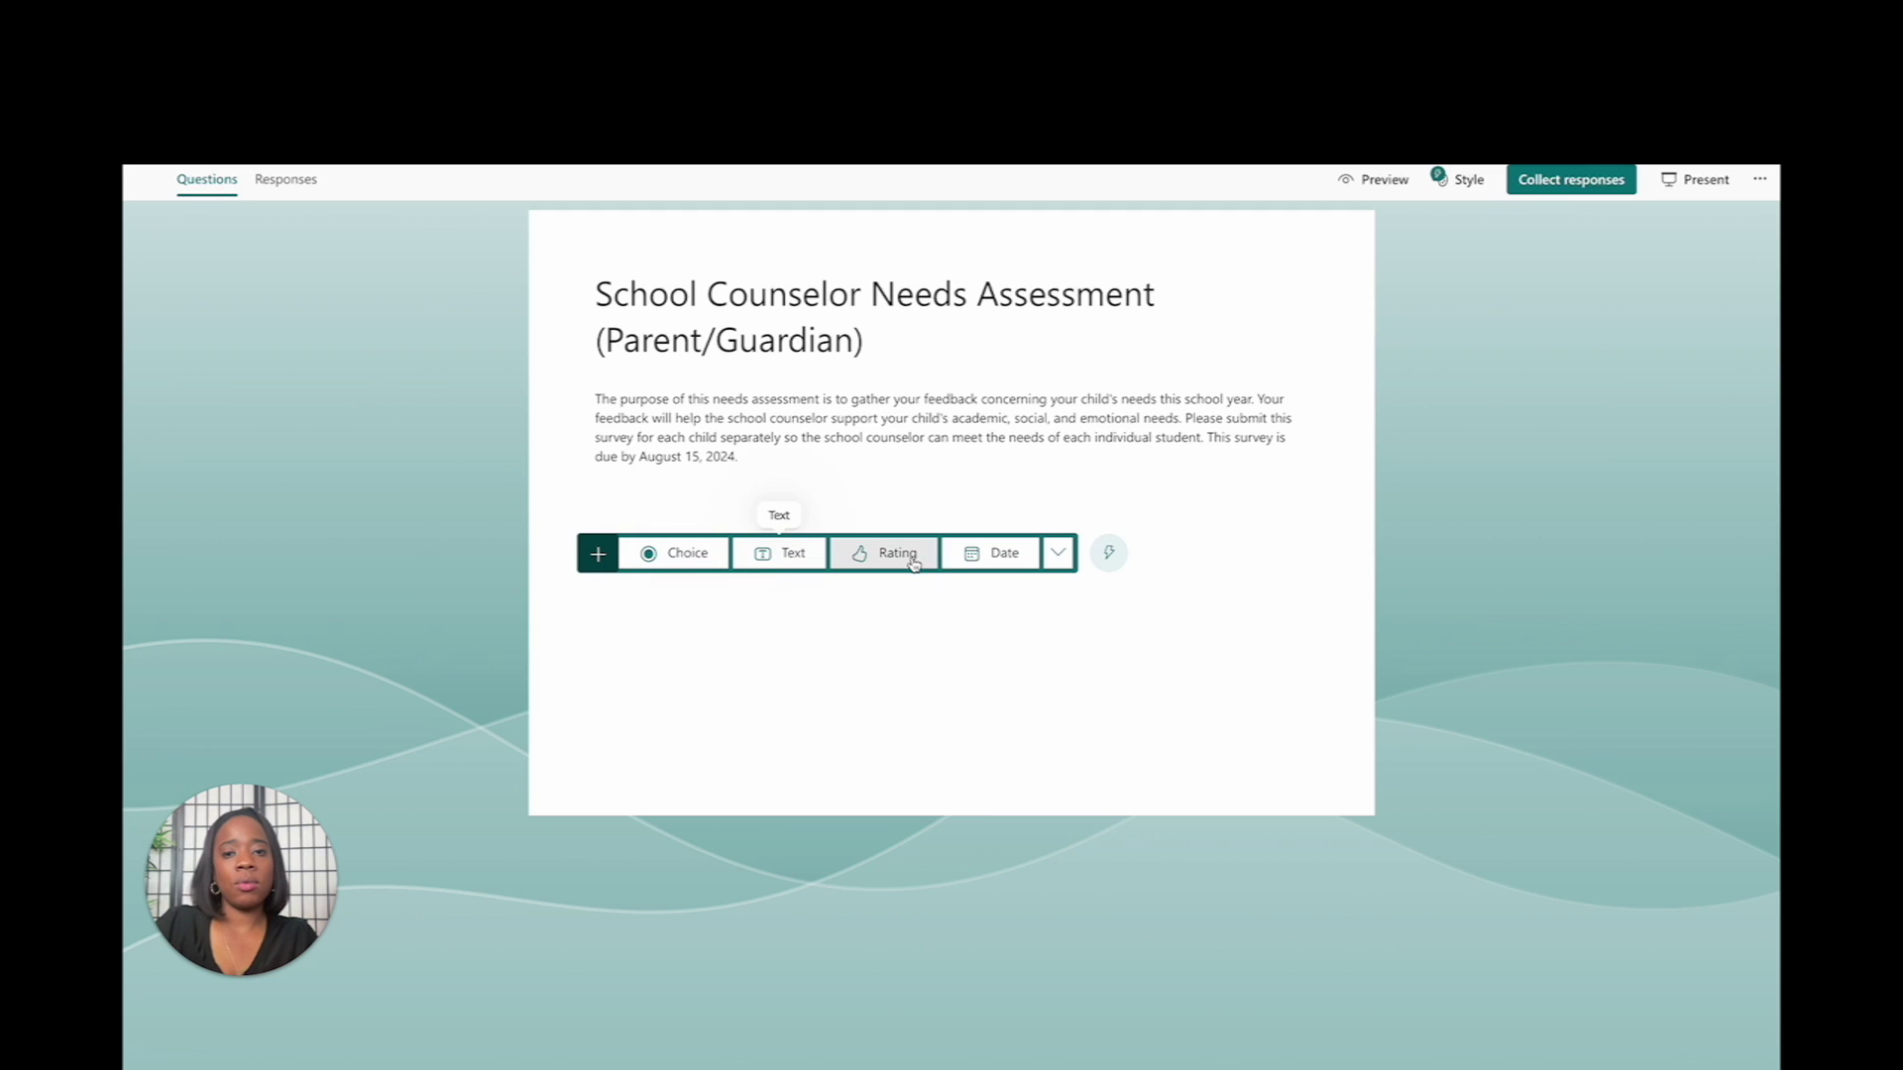
left_click(1060, 557)
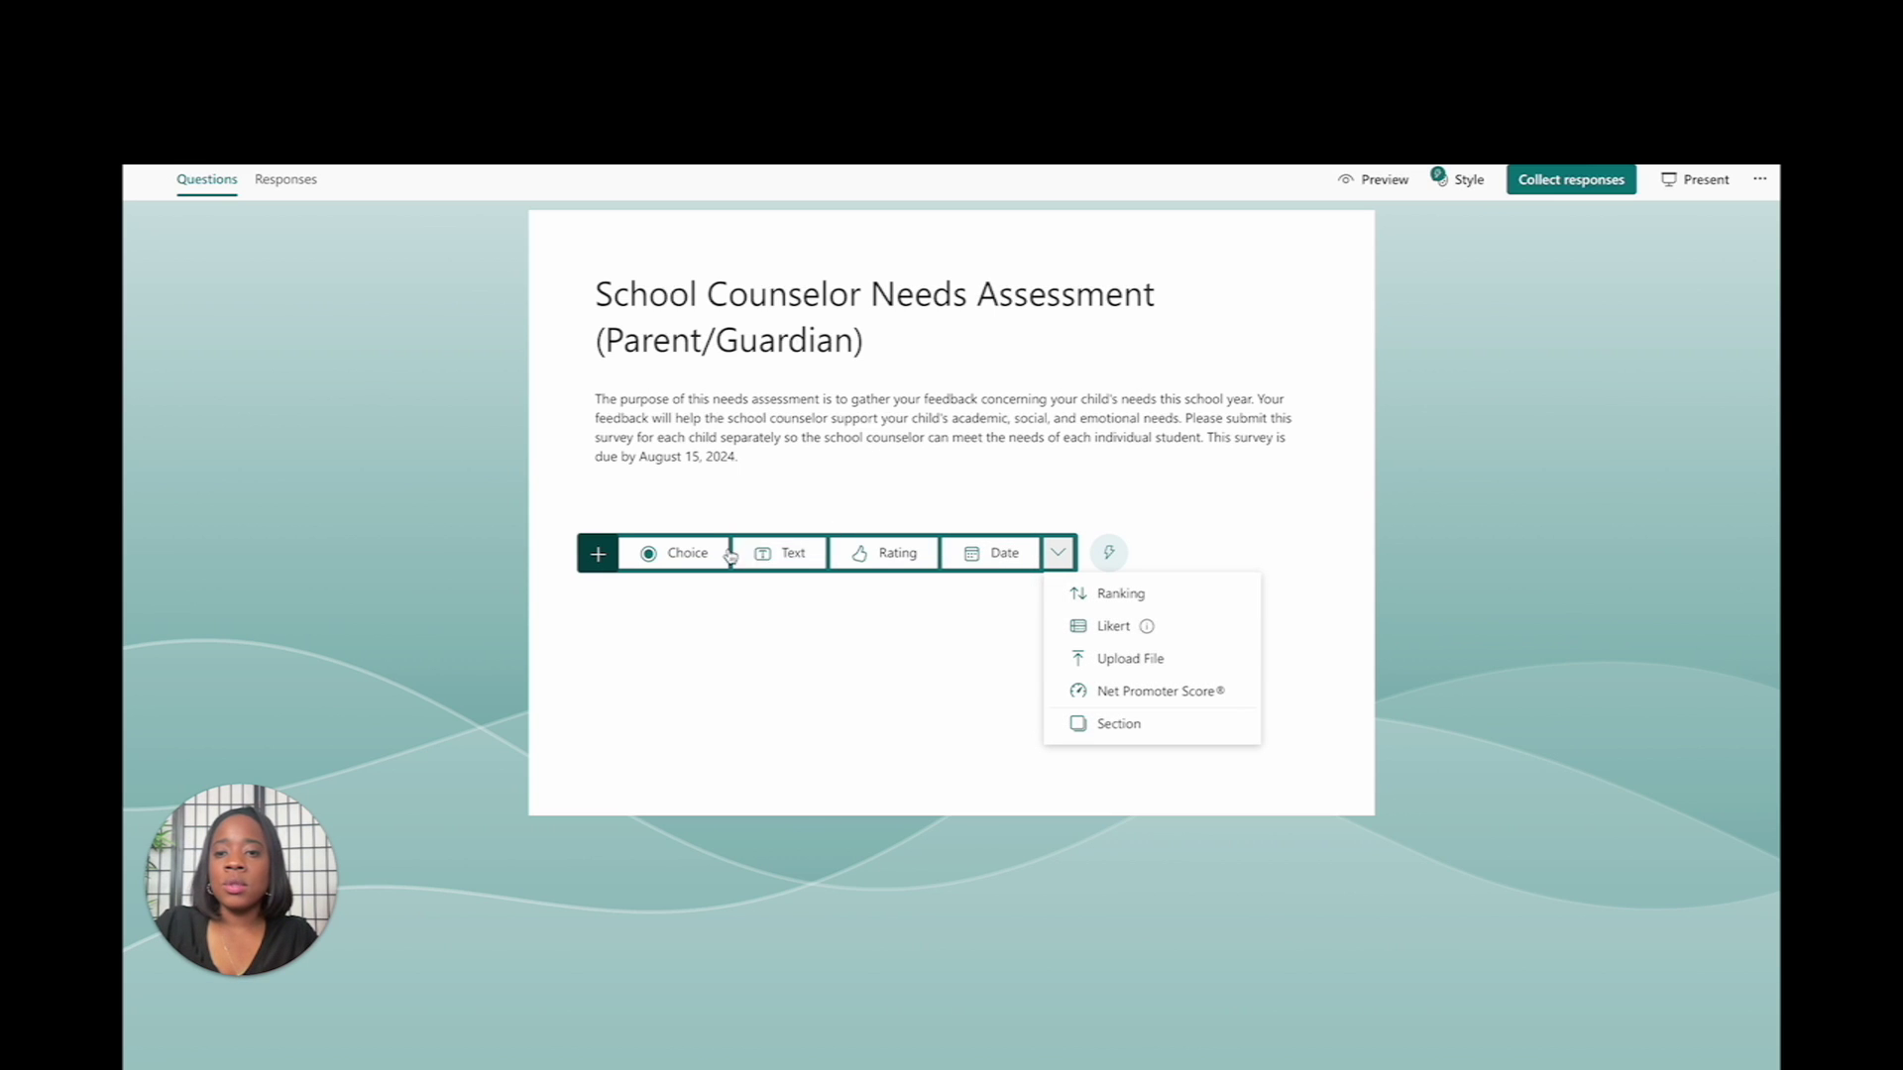
left_click(785, 553)
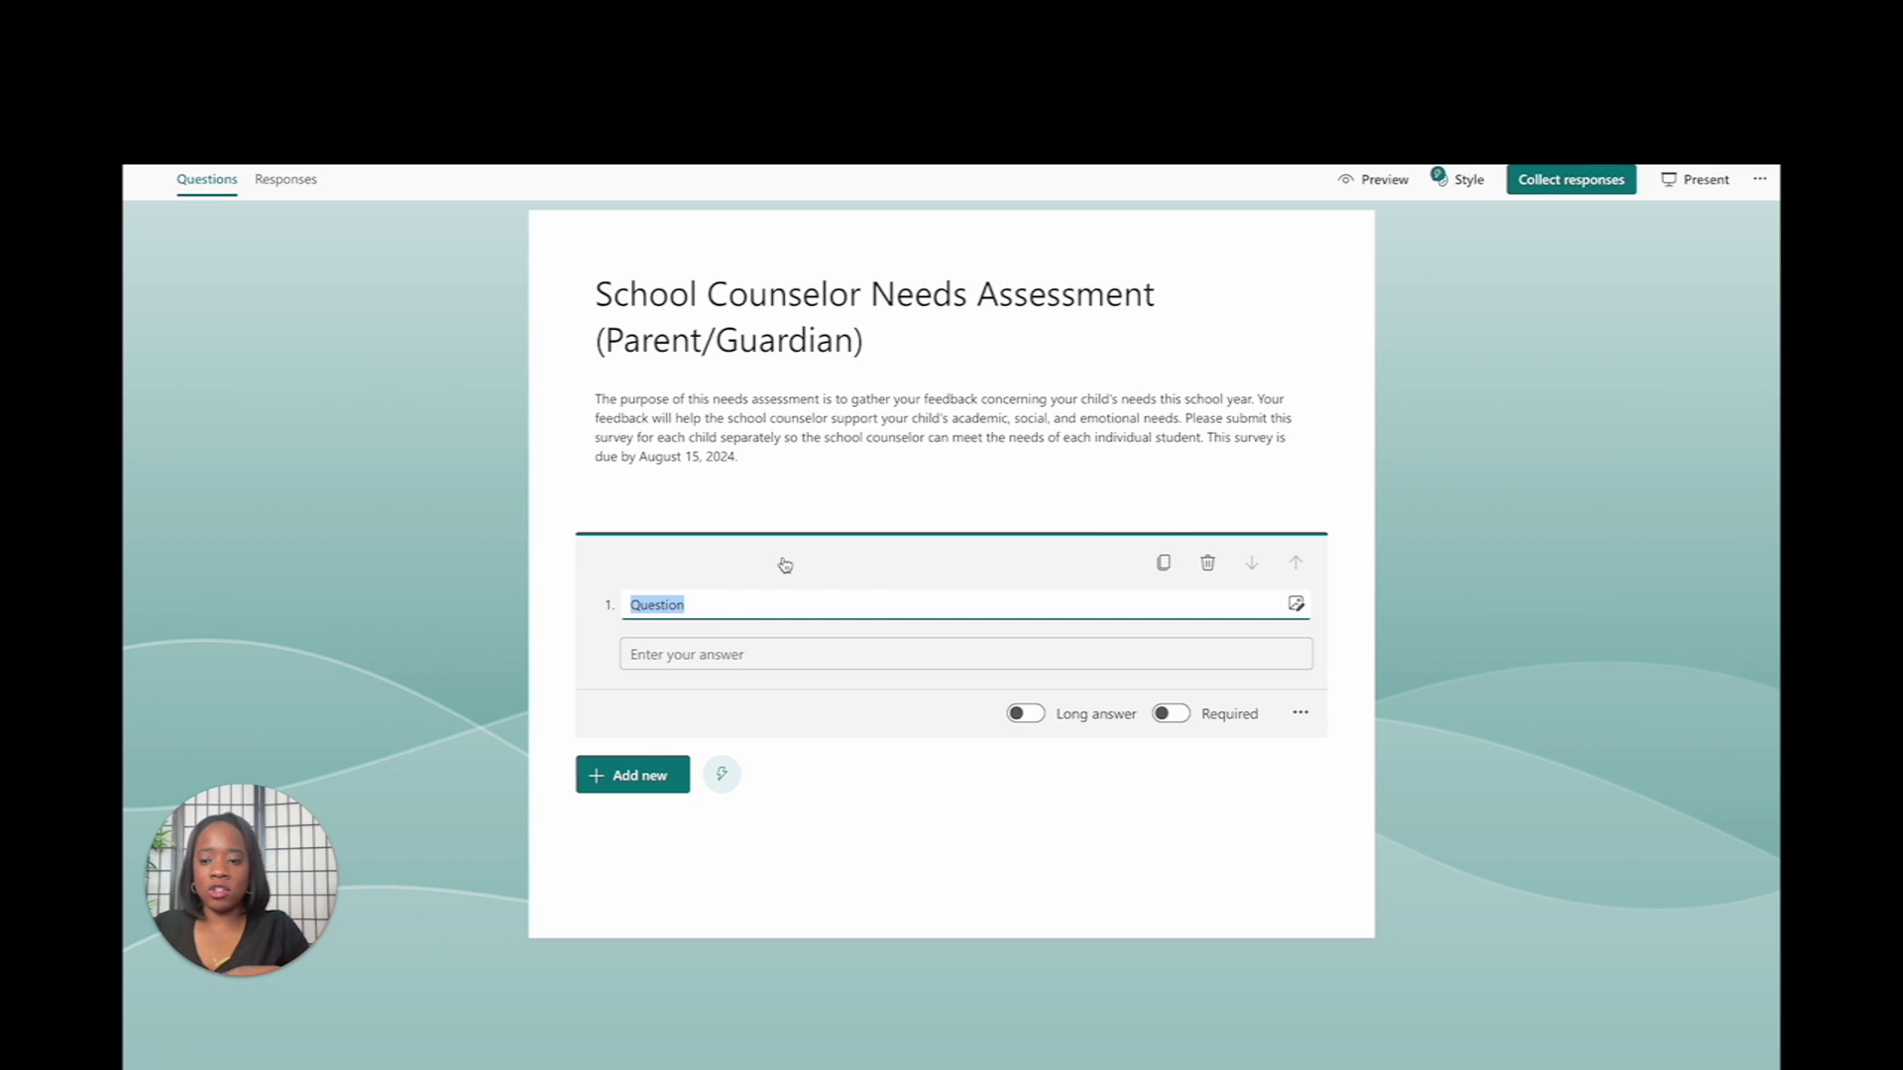
type("Parent/Gaurdians Name that is filling out survey")
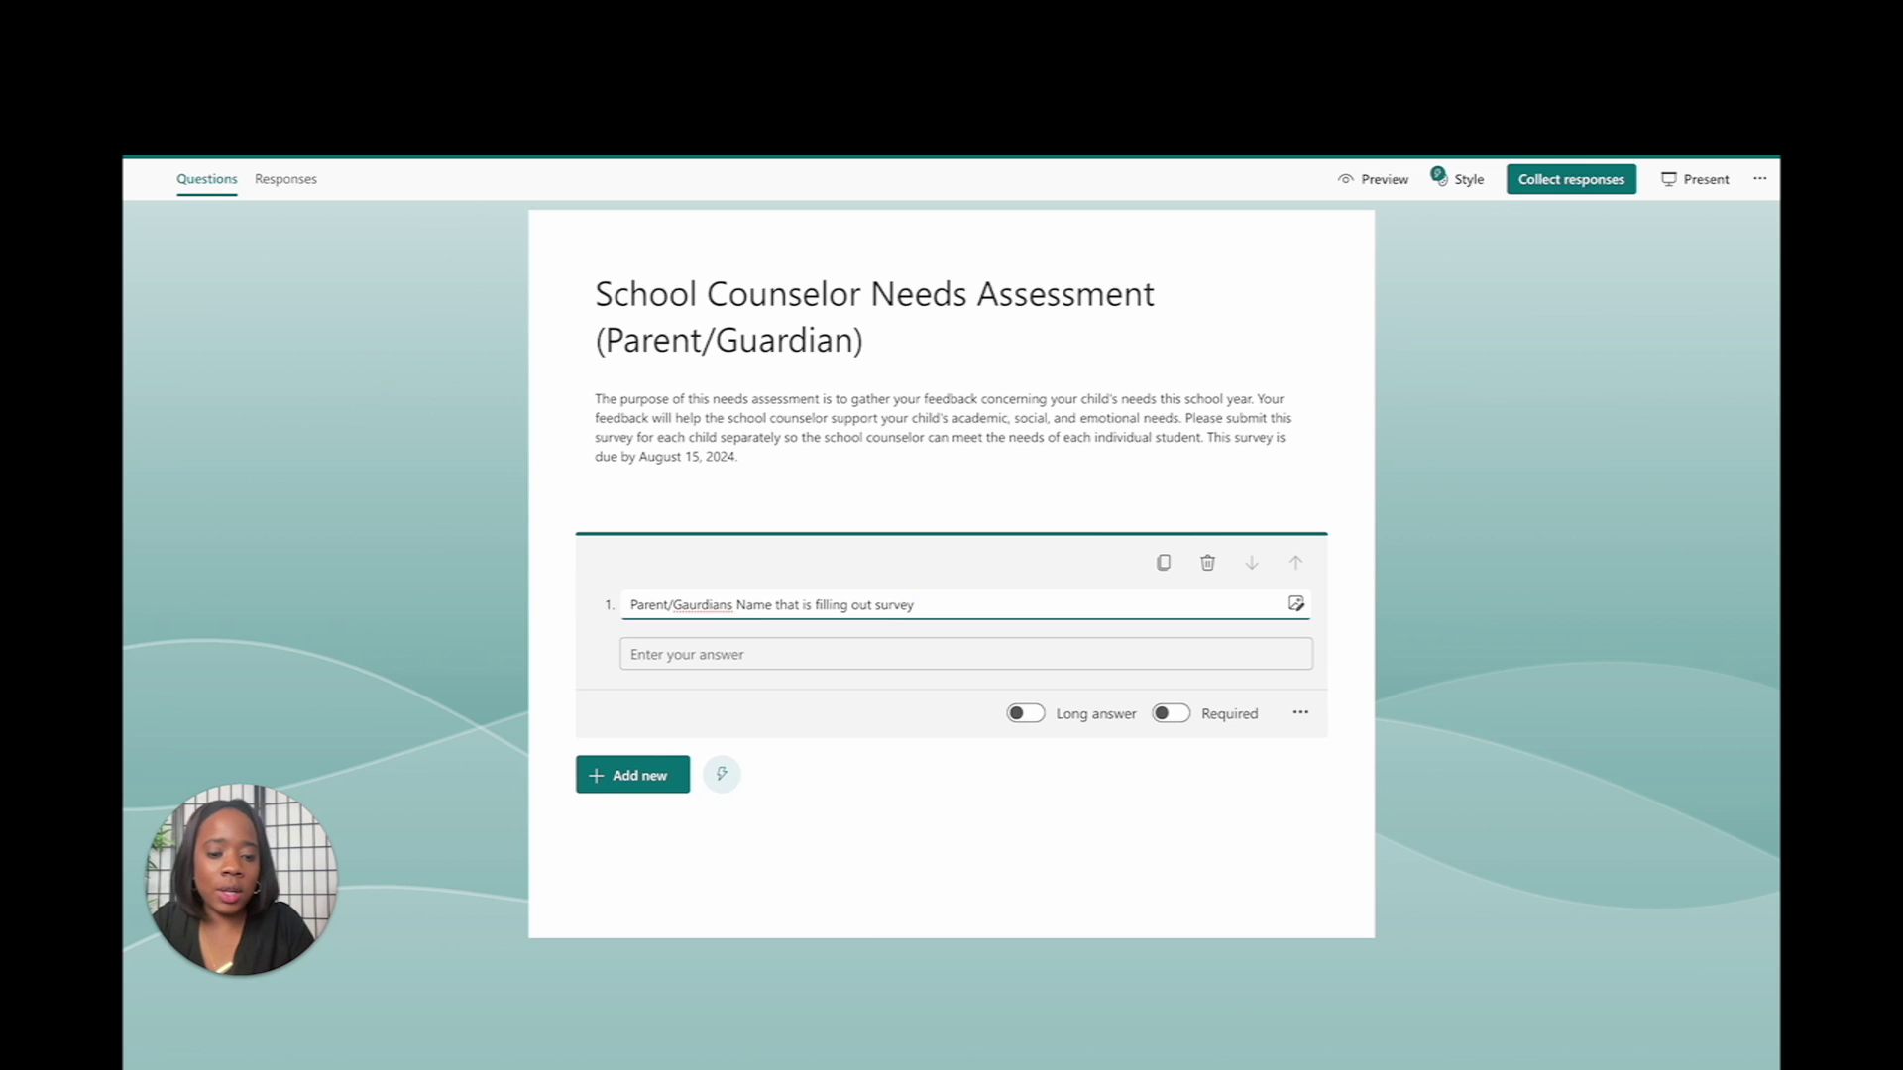
type("?")
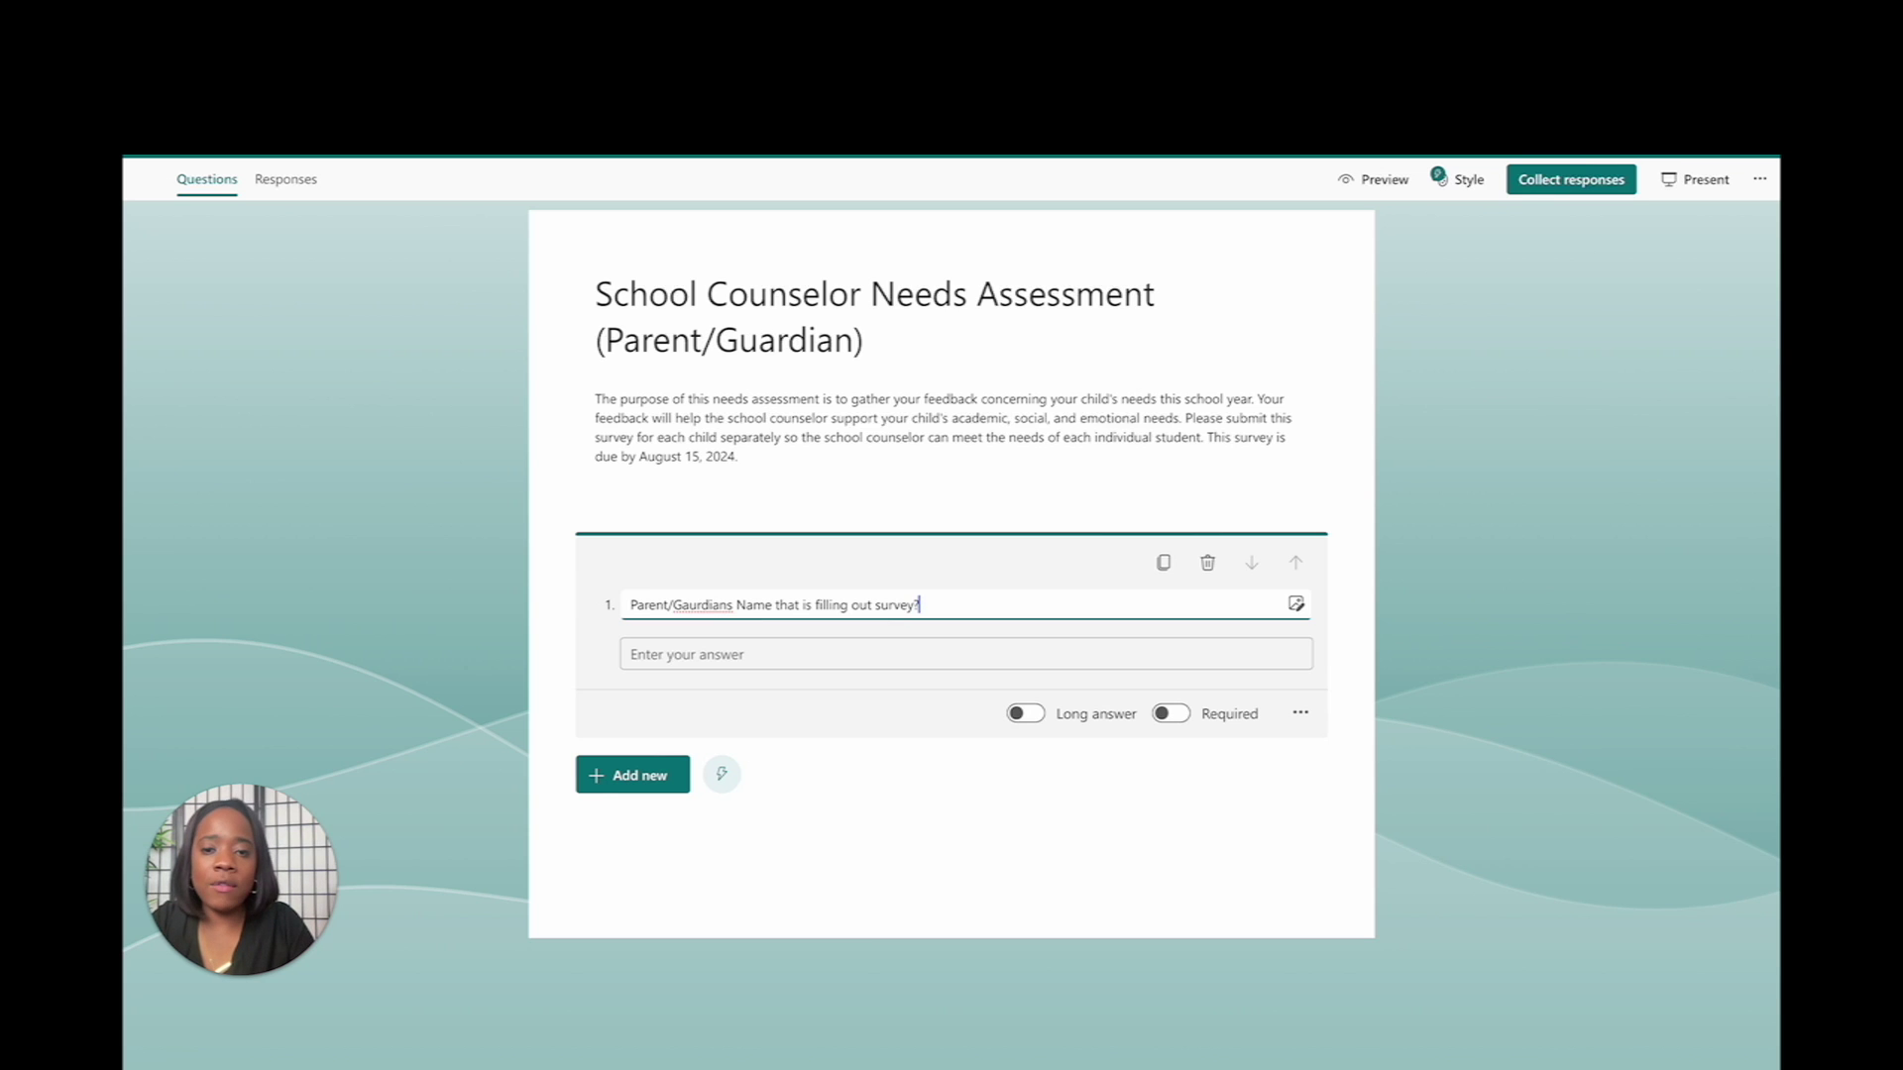
- Correct the first question to read "Parent/Guardian's name that is filling out this survey?"
right_click(698, 604)
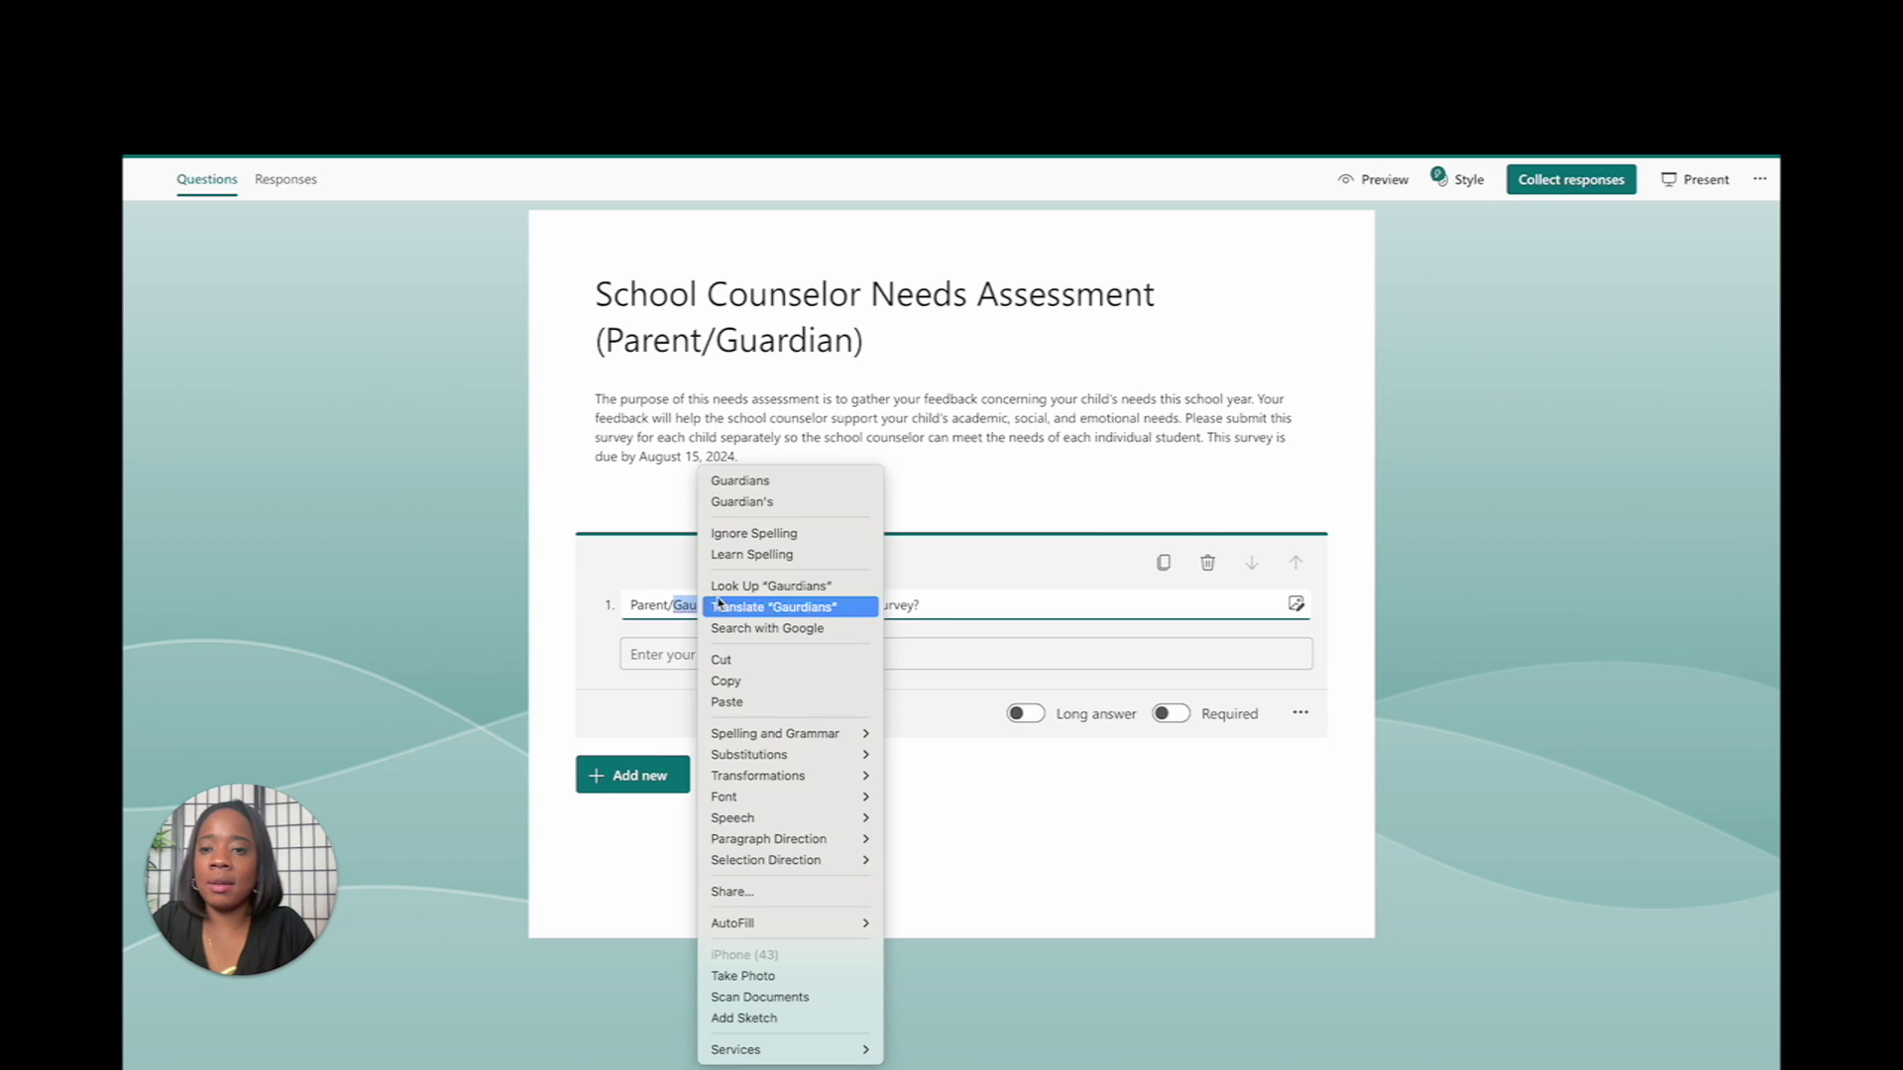
left_click(751, 501)
left_click(711, 605)
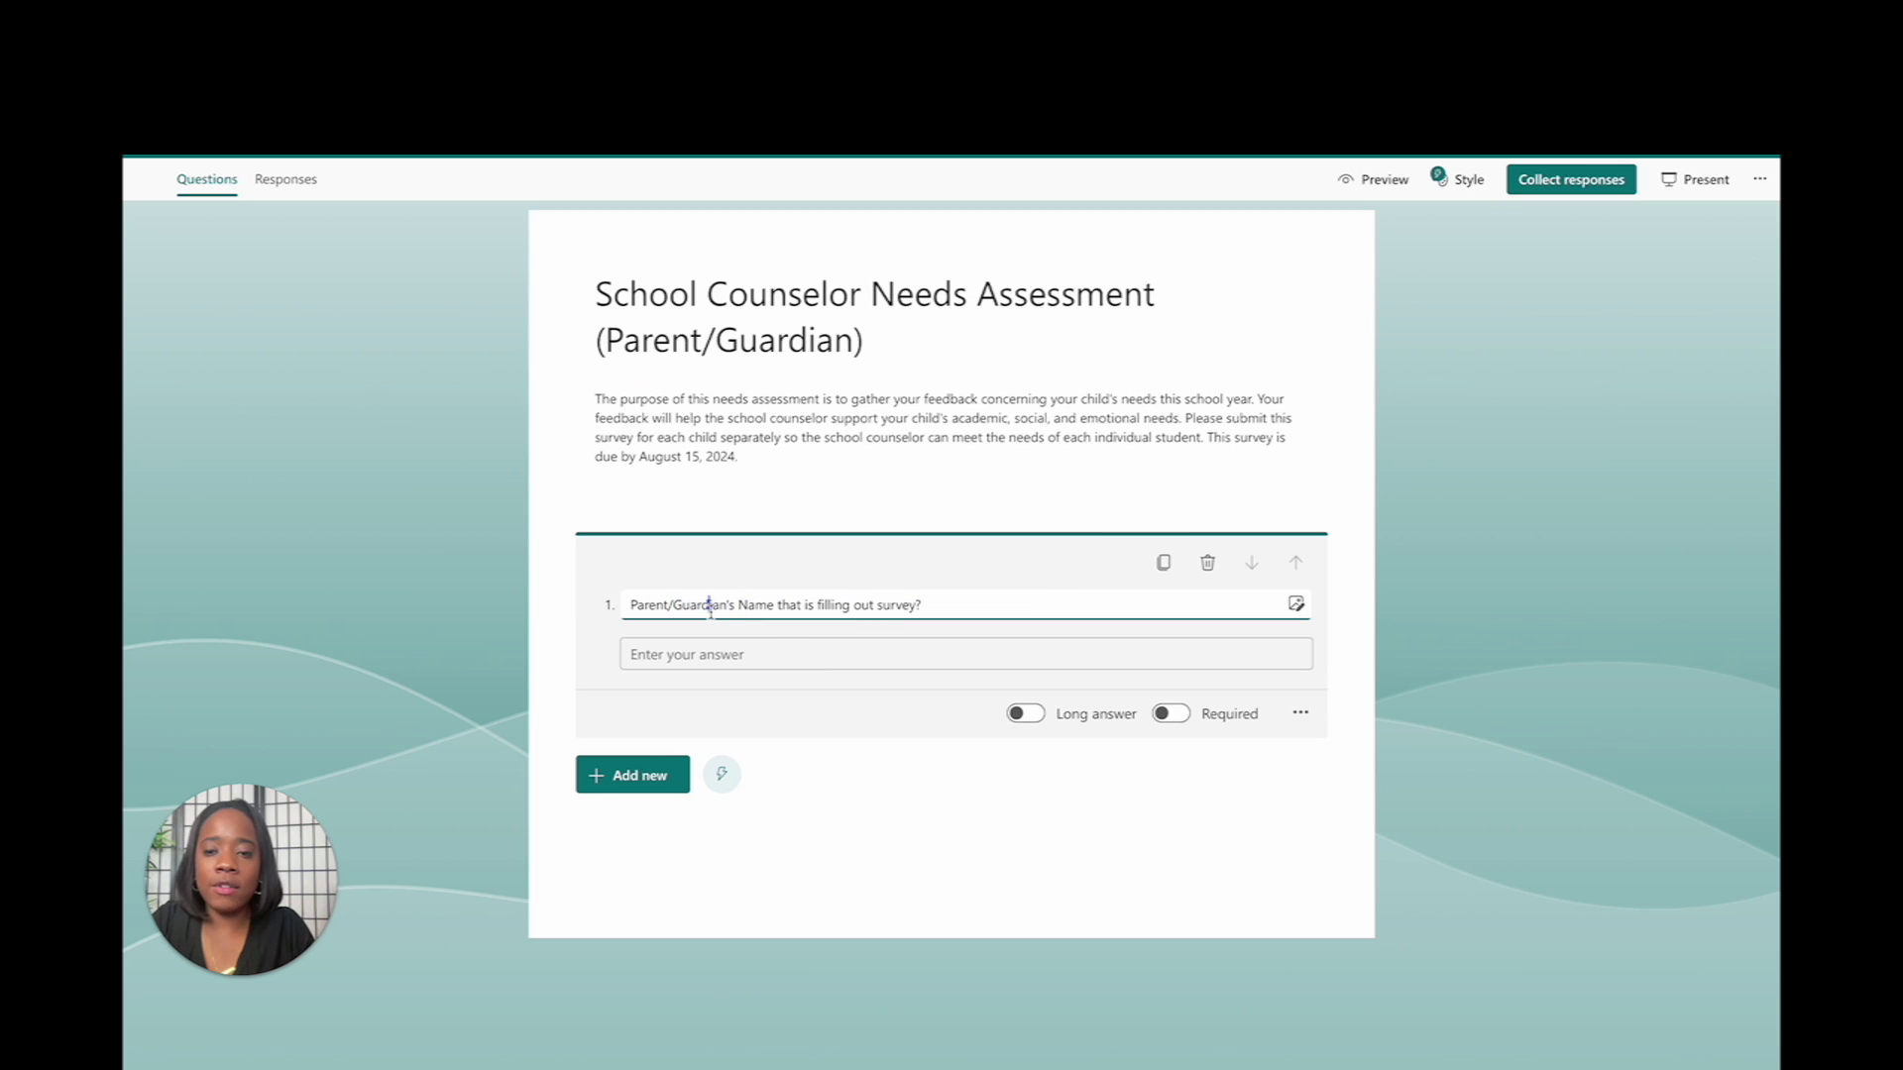
left_click(768, 604)
left_click(751, 604)
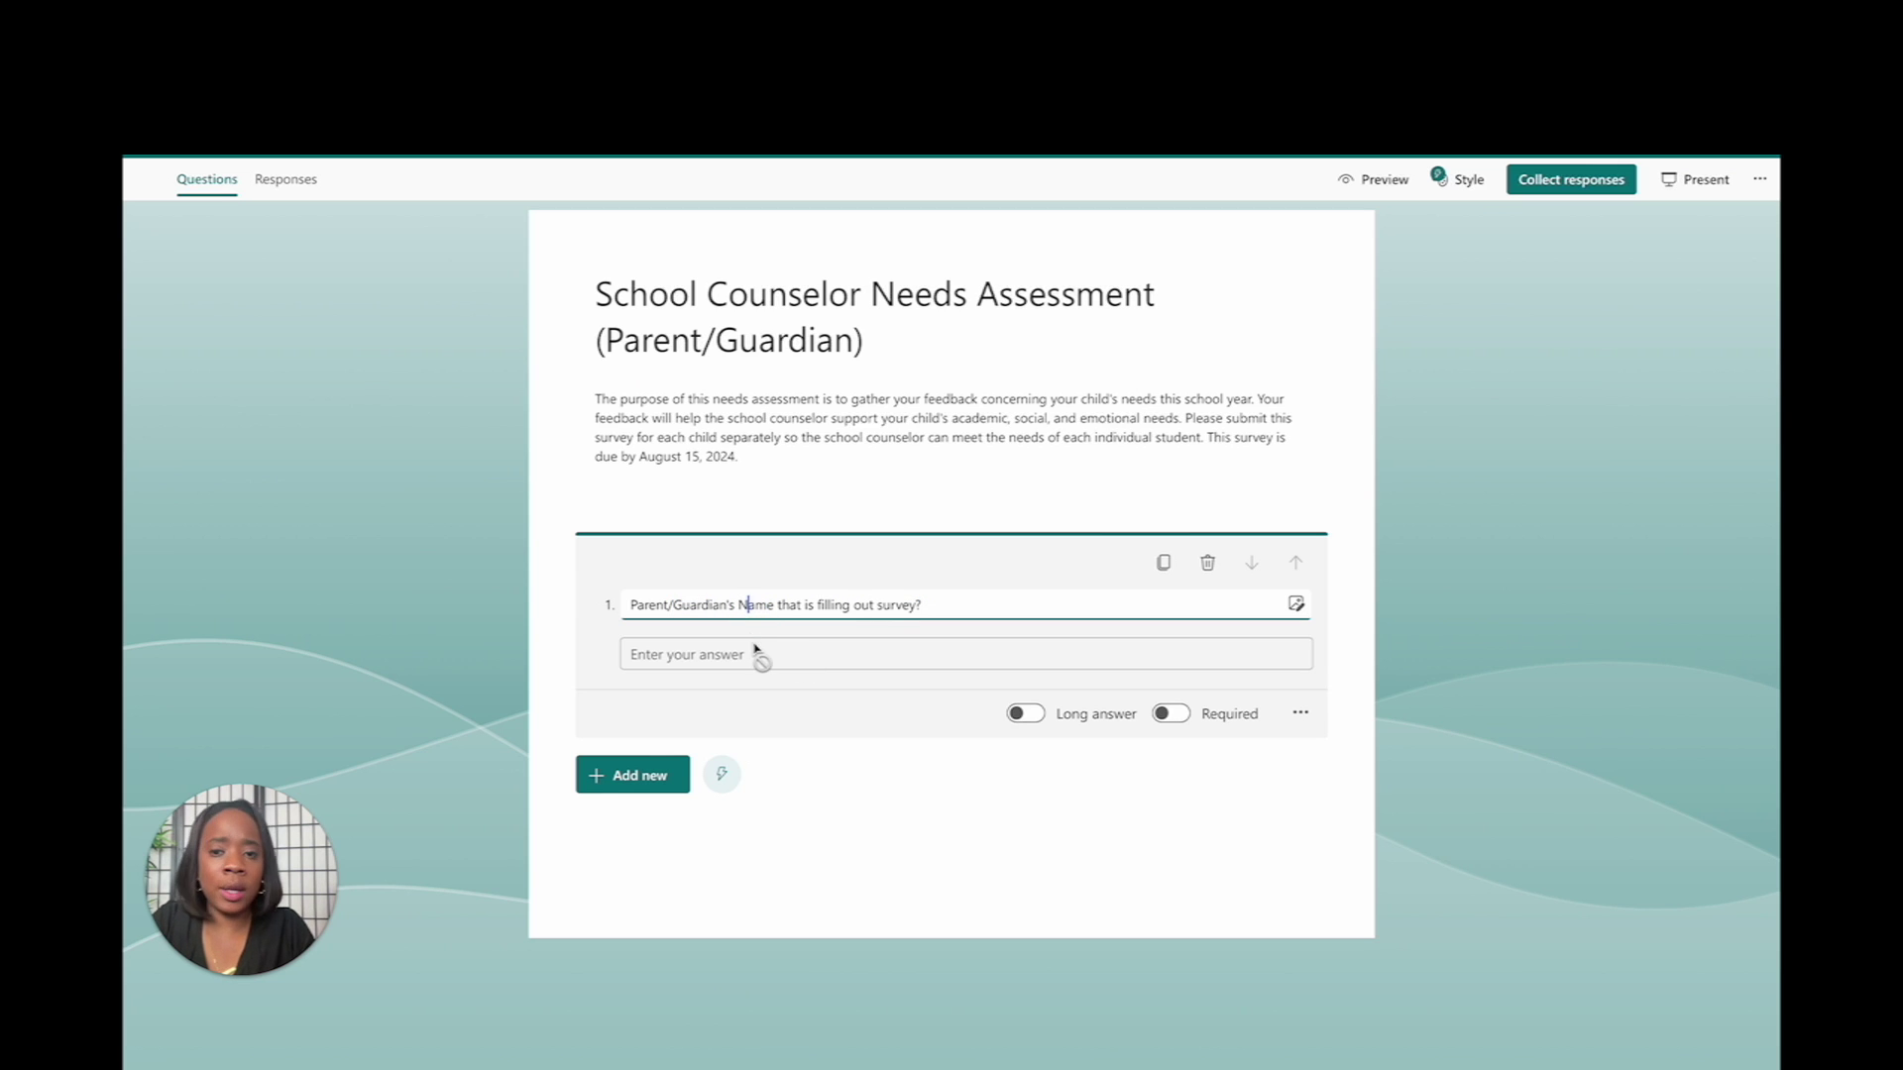
key("BackSpace")
type("n")
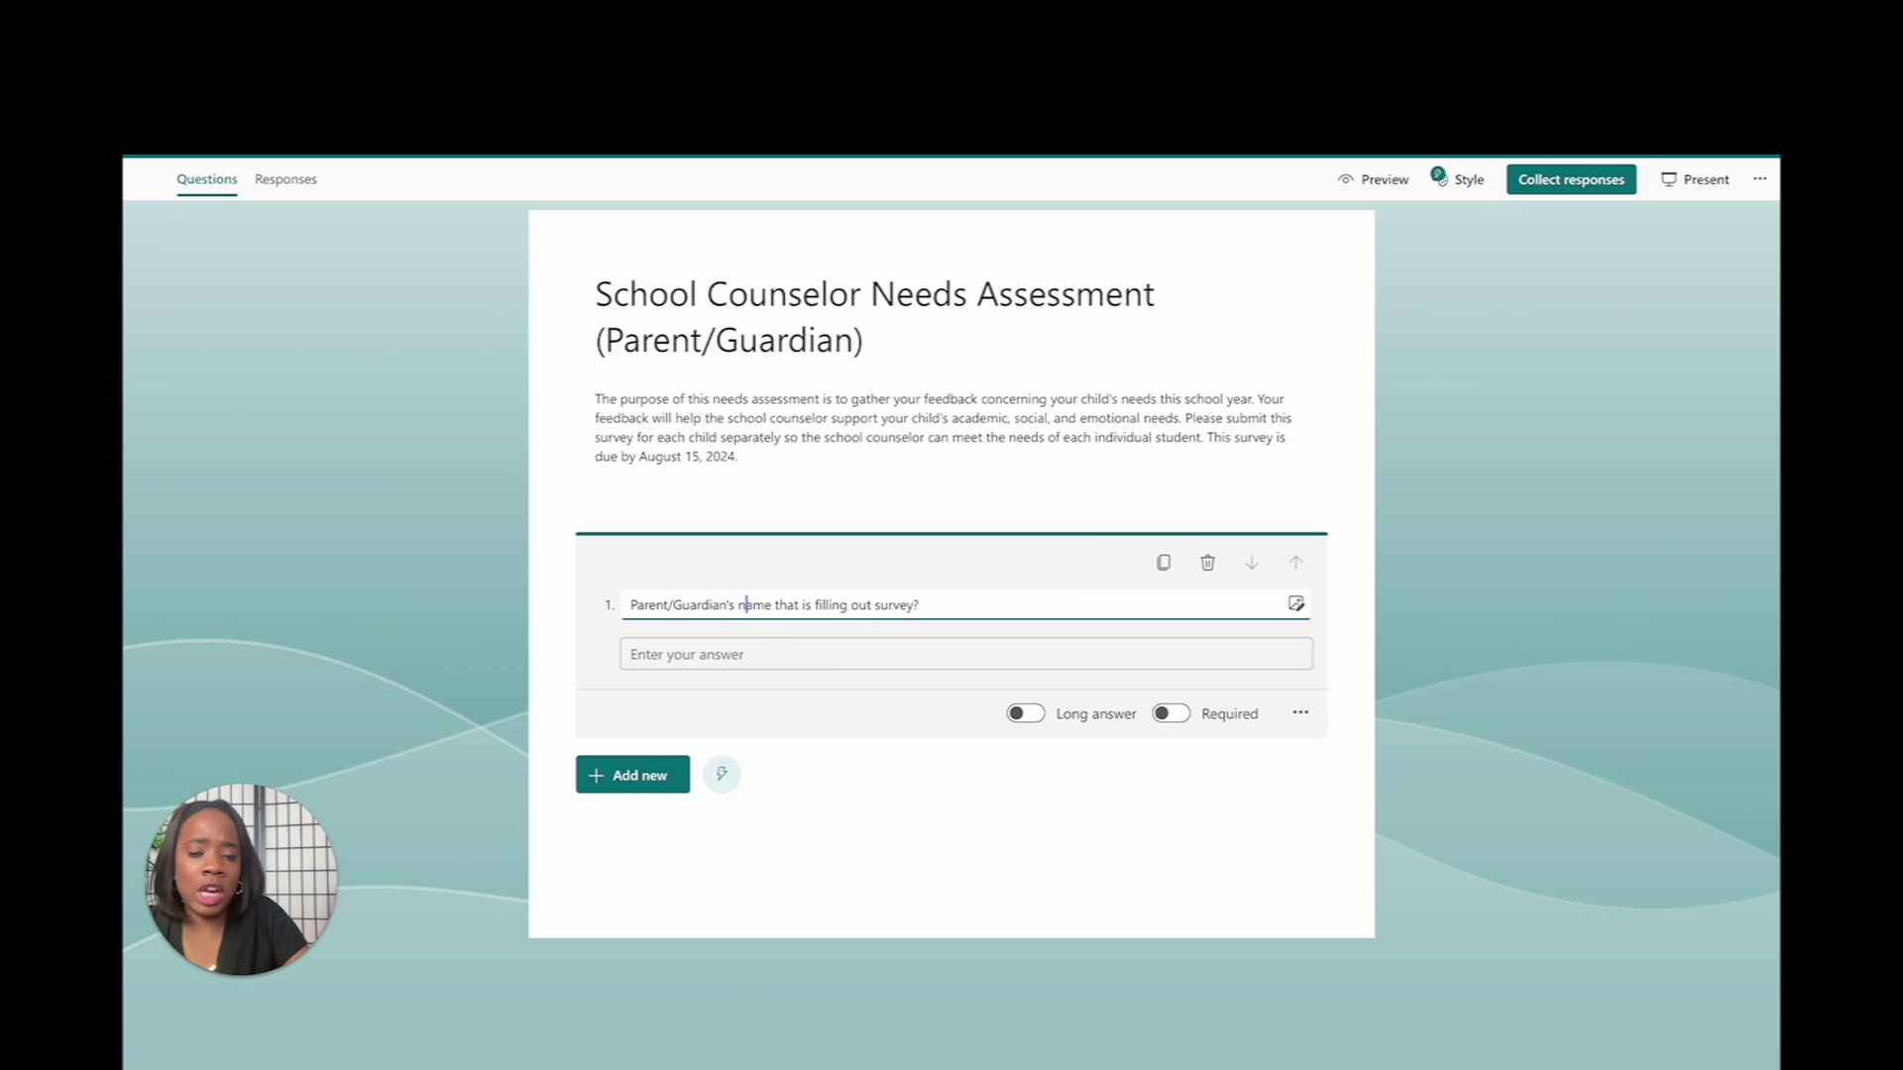
left_click(973, 611)
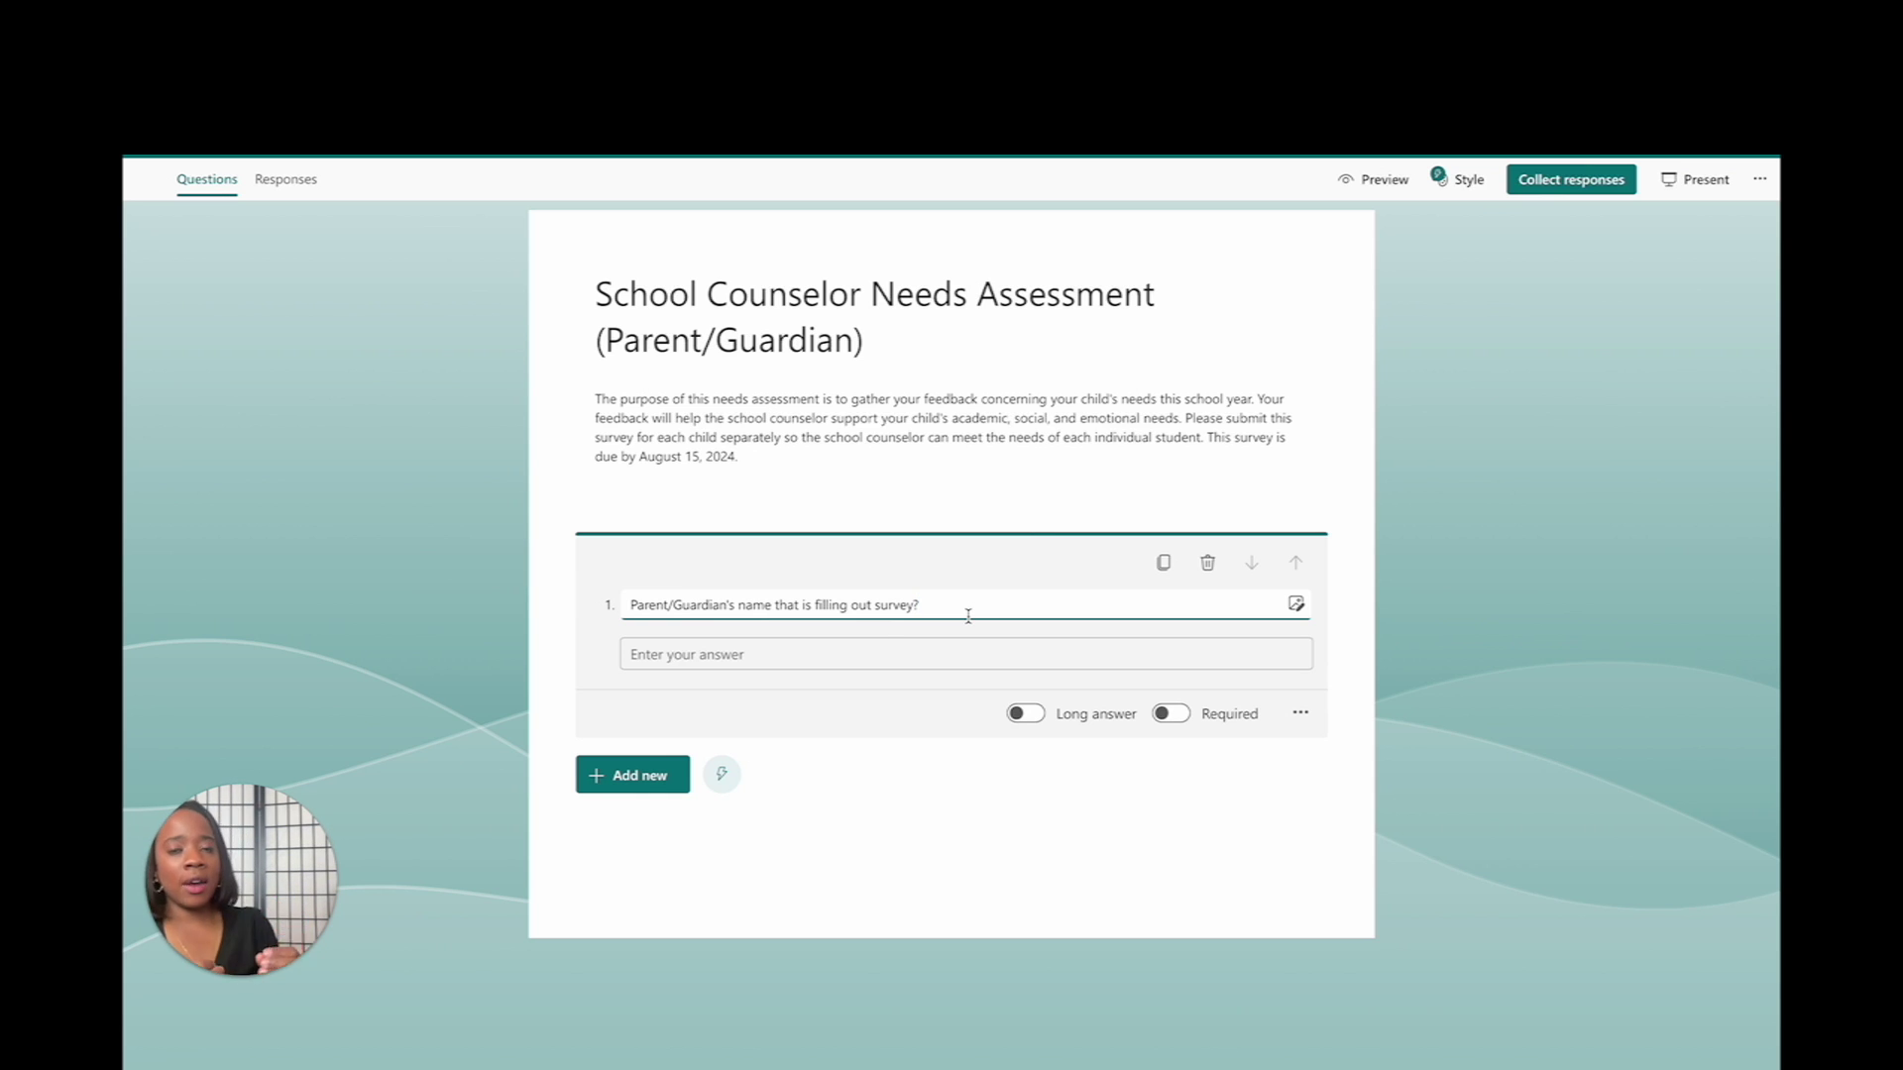
left_click(874, 606)
type("this")
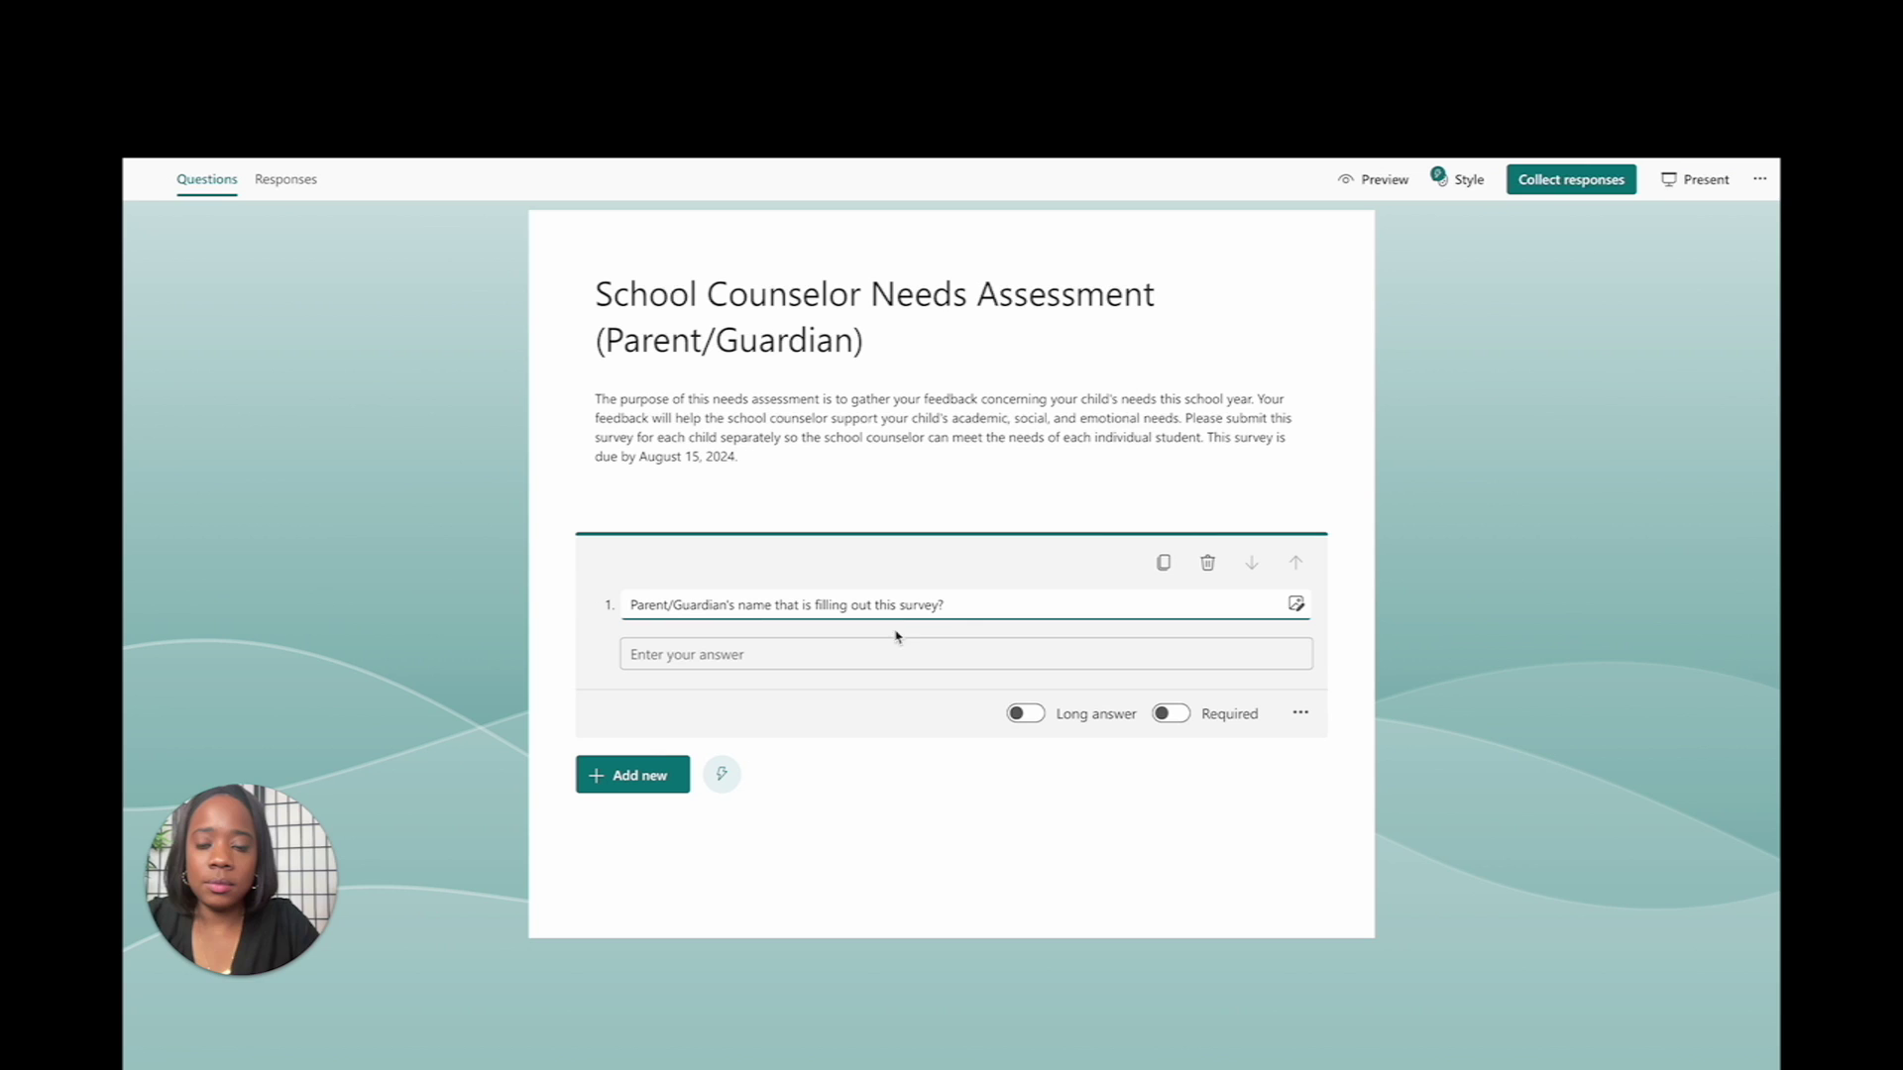
left_click(958, 604)
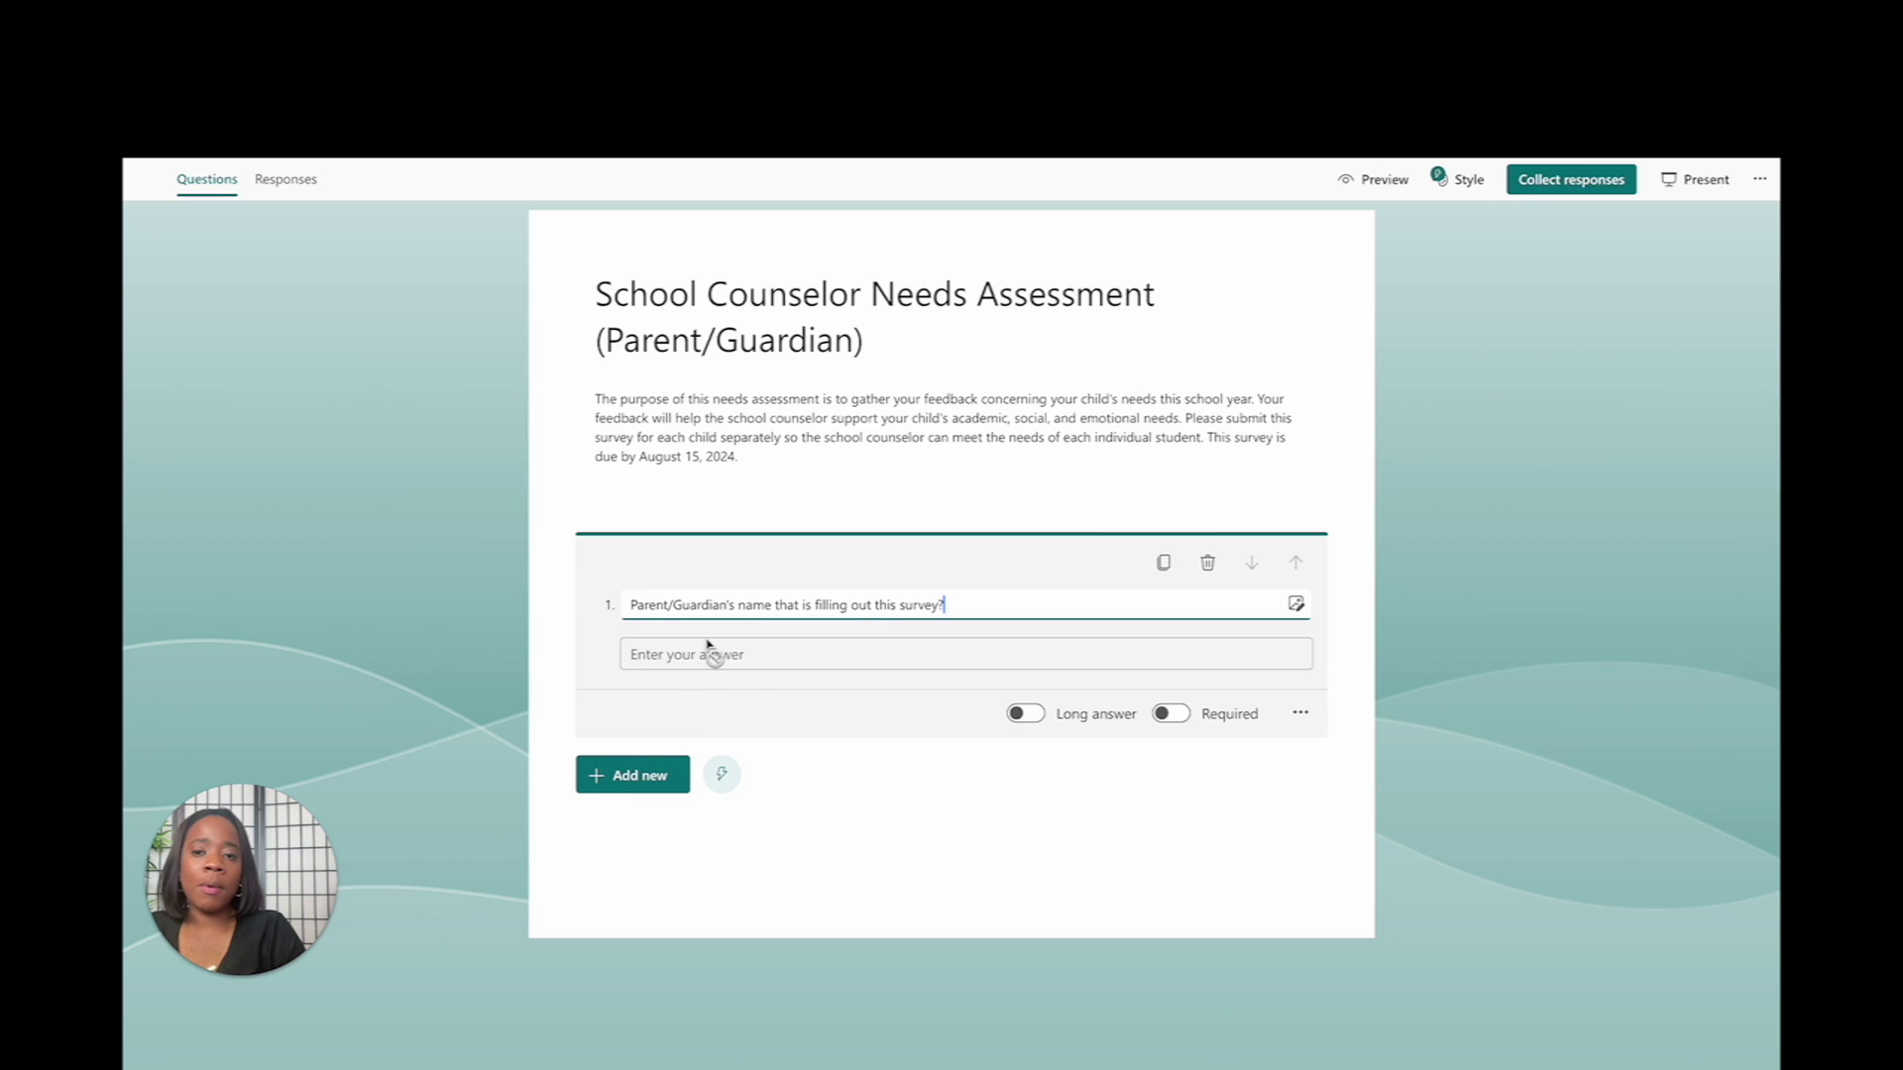
left_click(1031, 714)
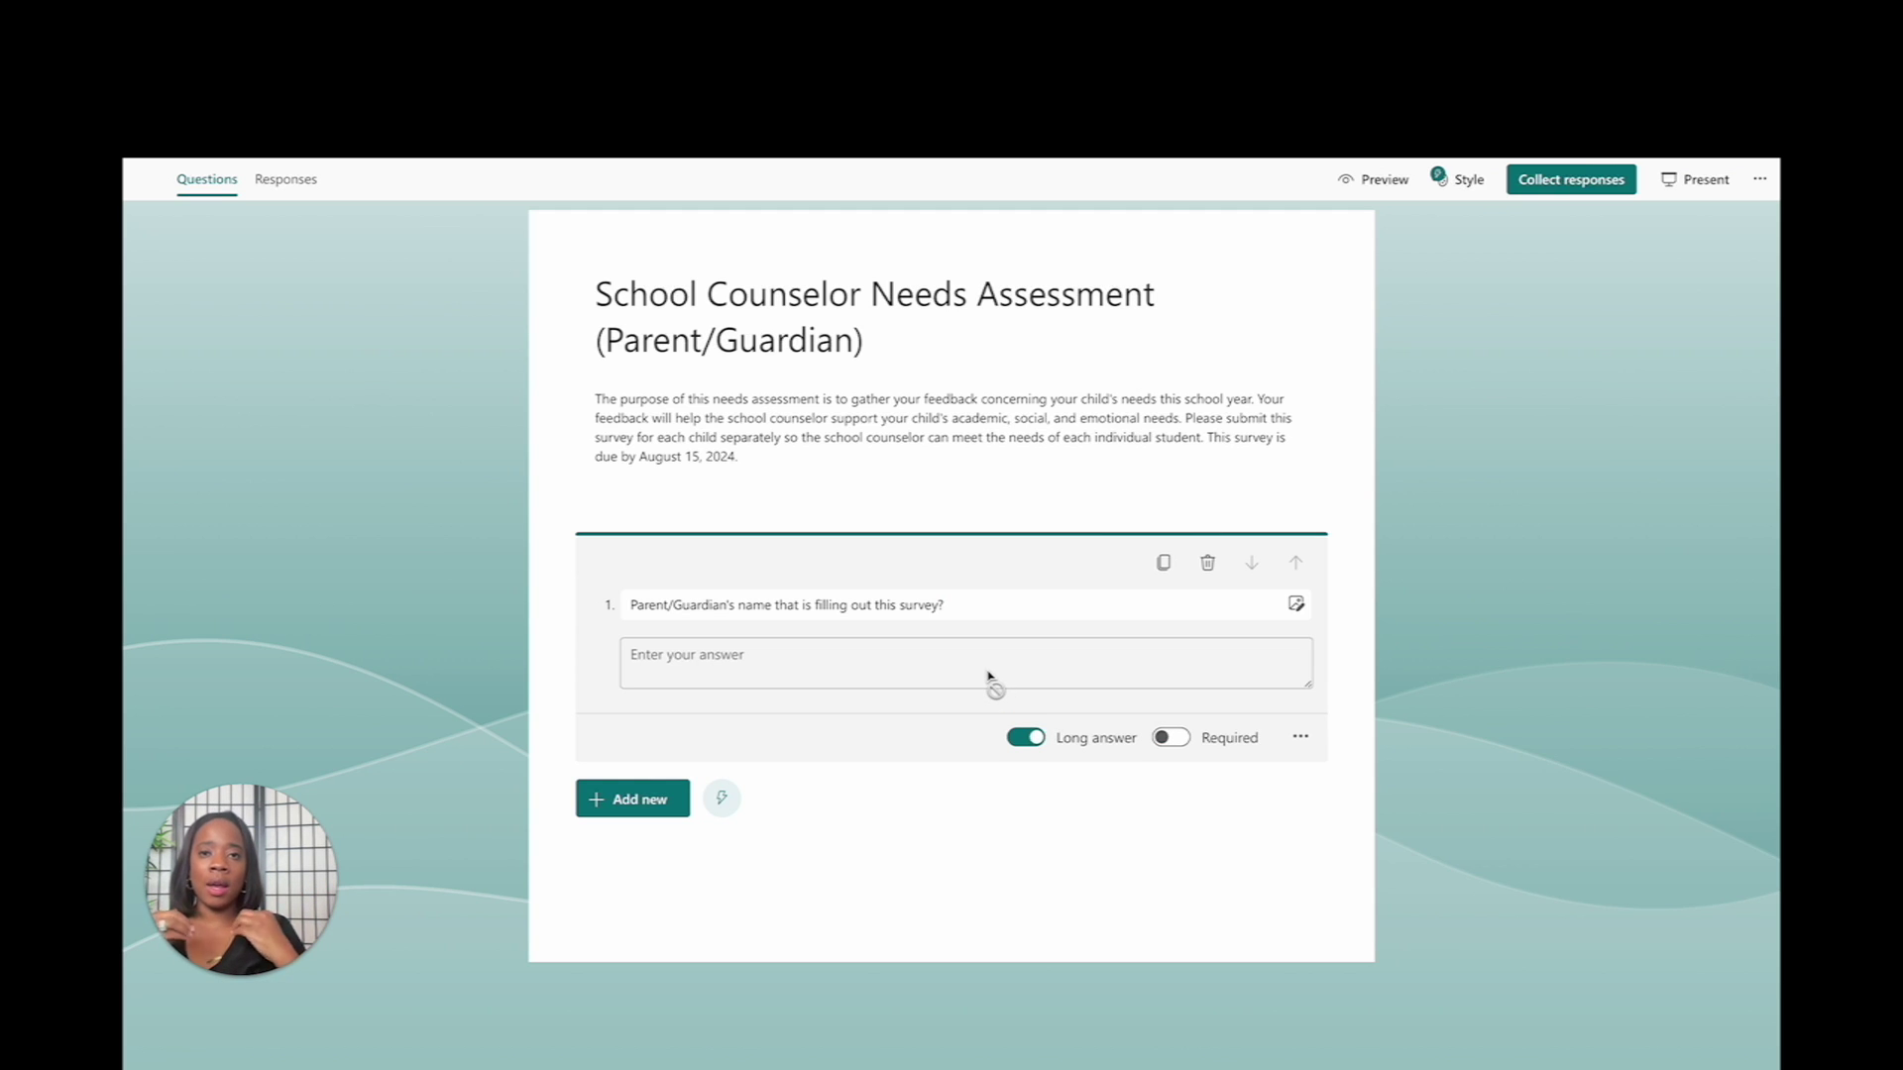
left_click(1028, 737)
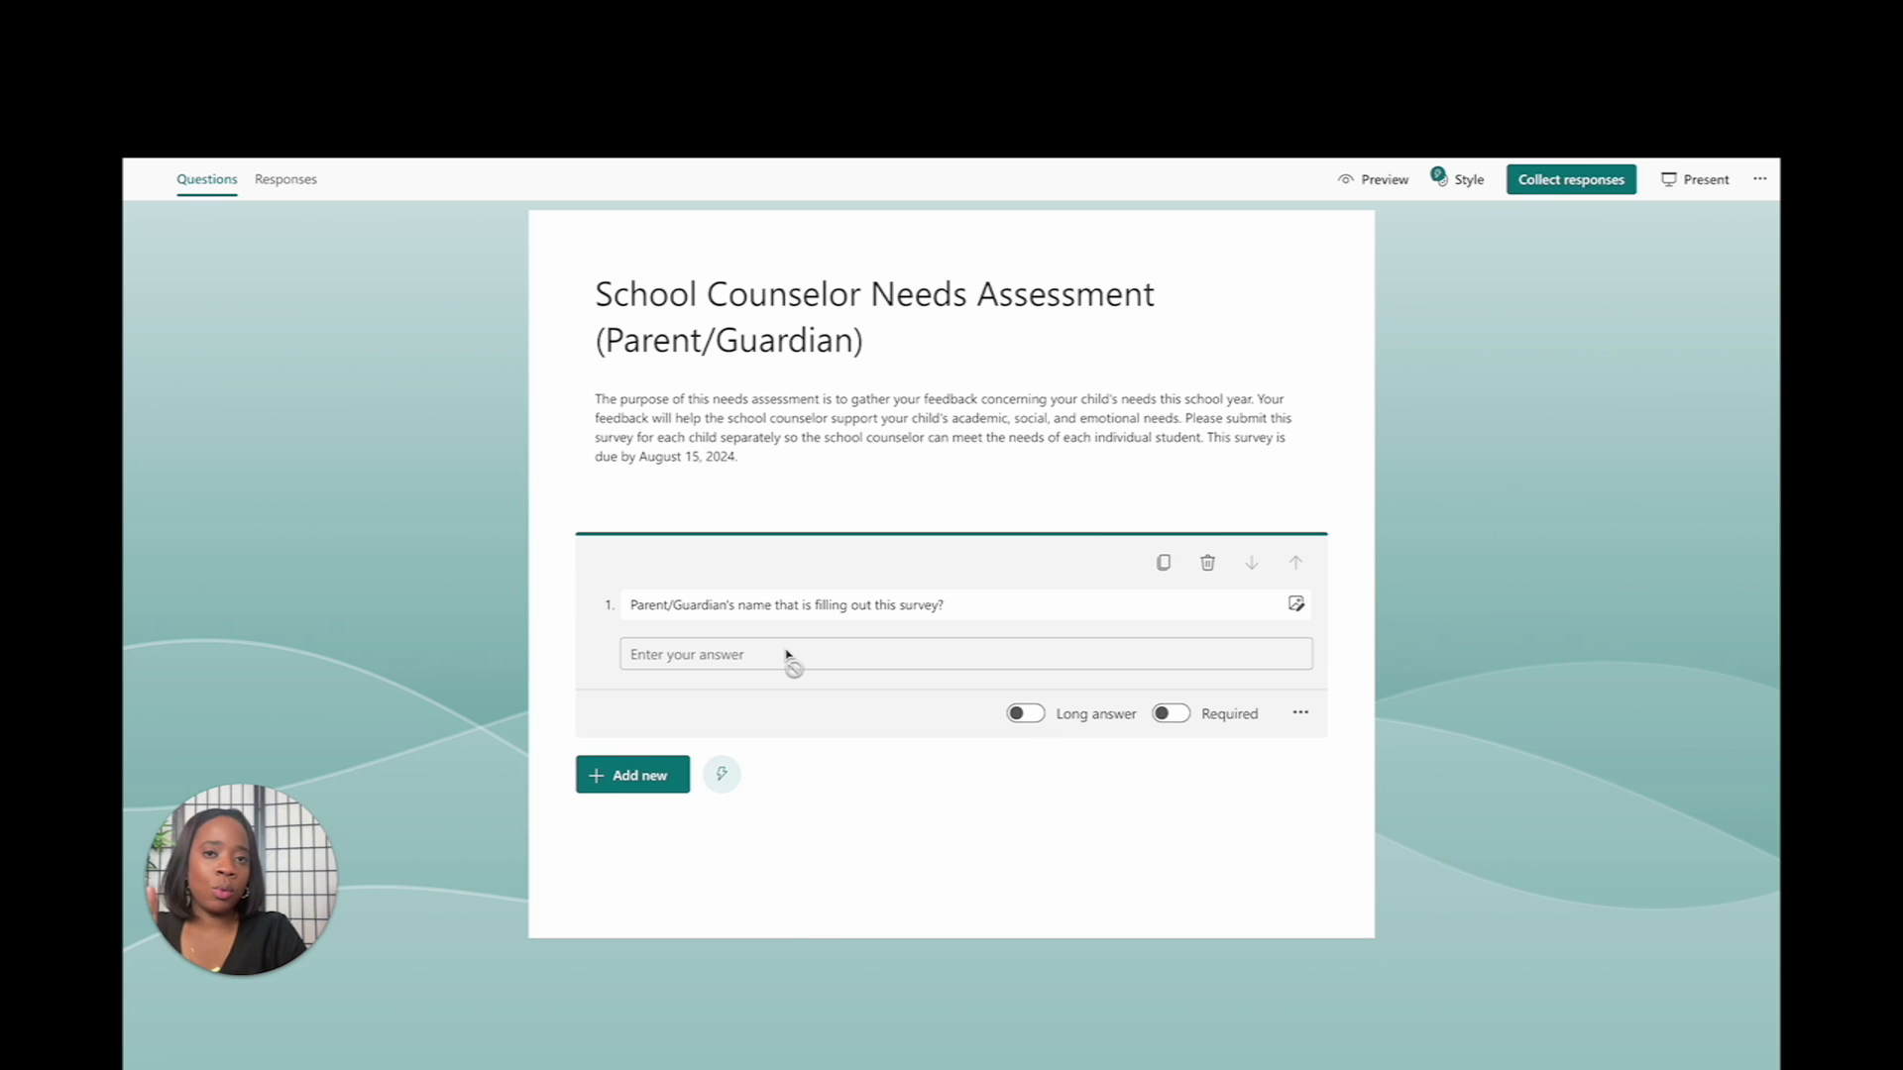
- Make the parent/guardian name question required and check which additional settings the question offers
left_click(1169, 714)
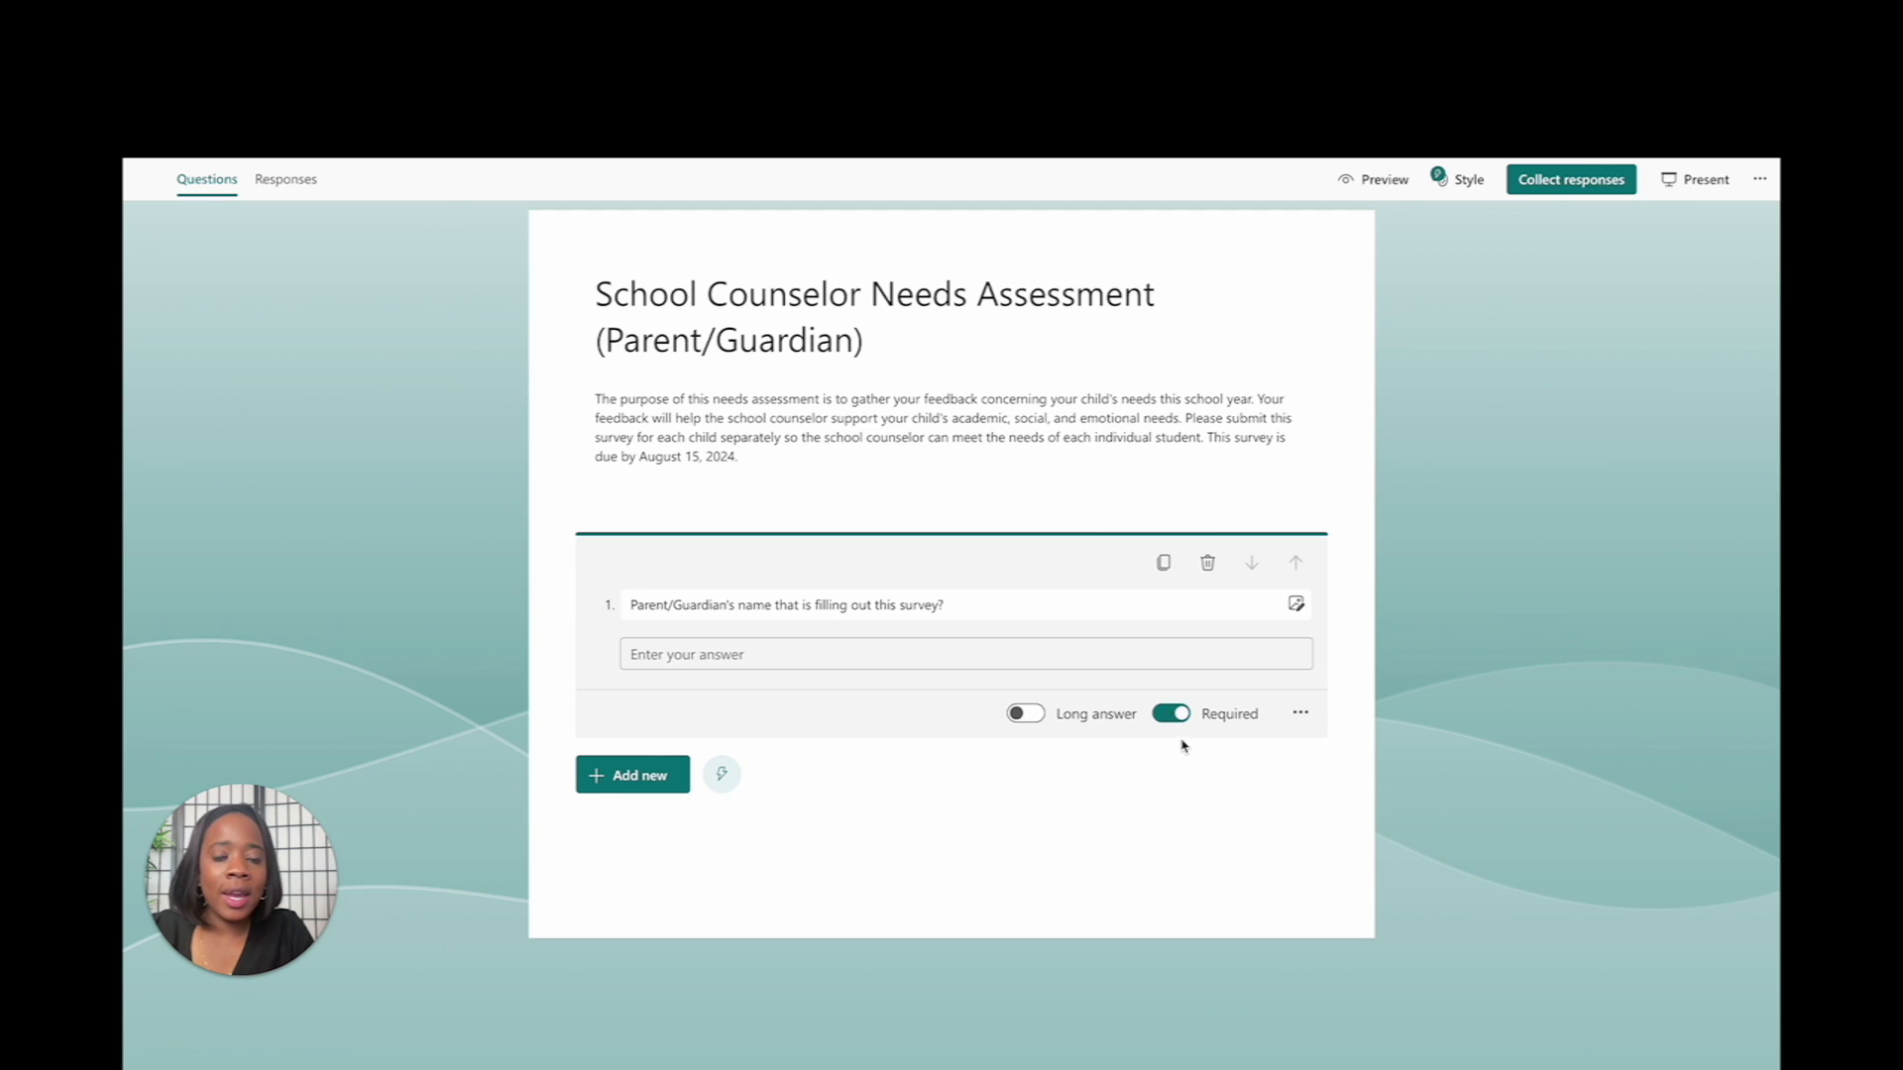
left_click(1302, 718)
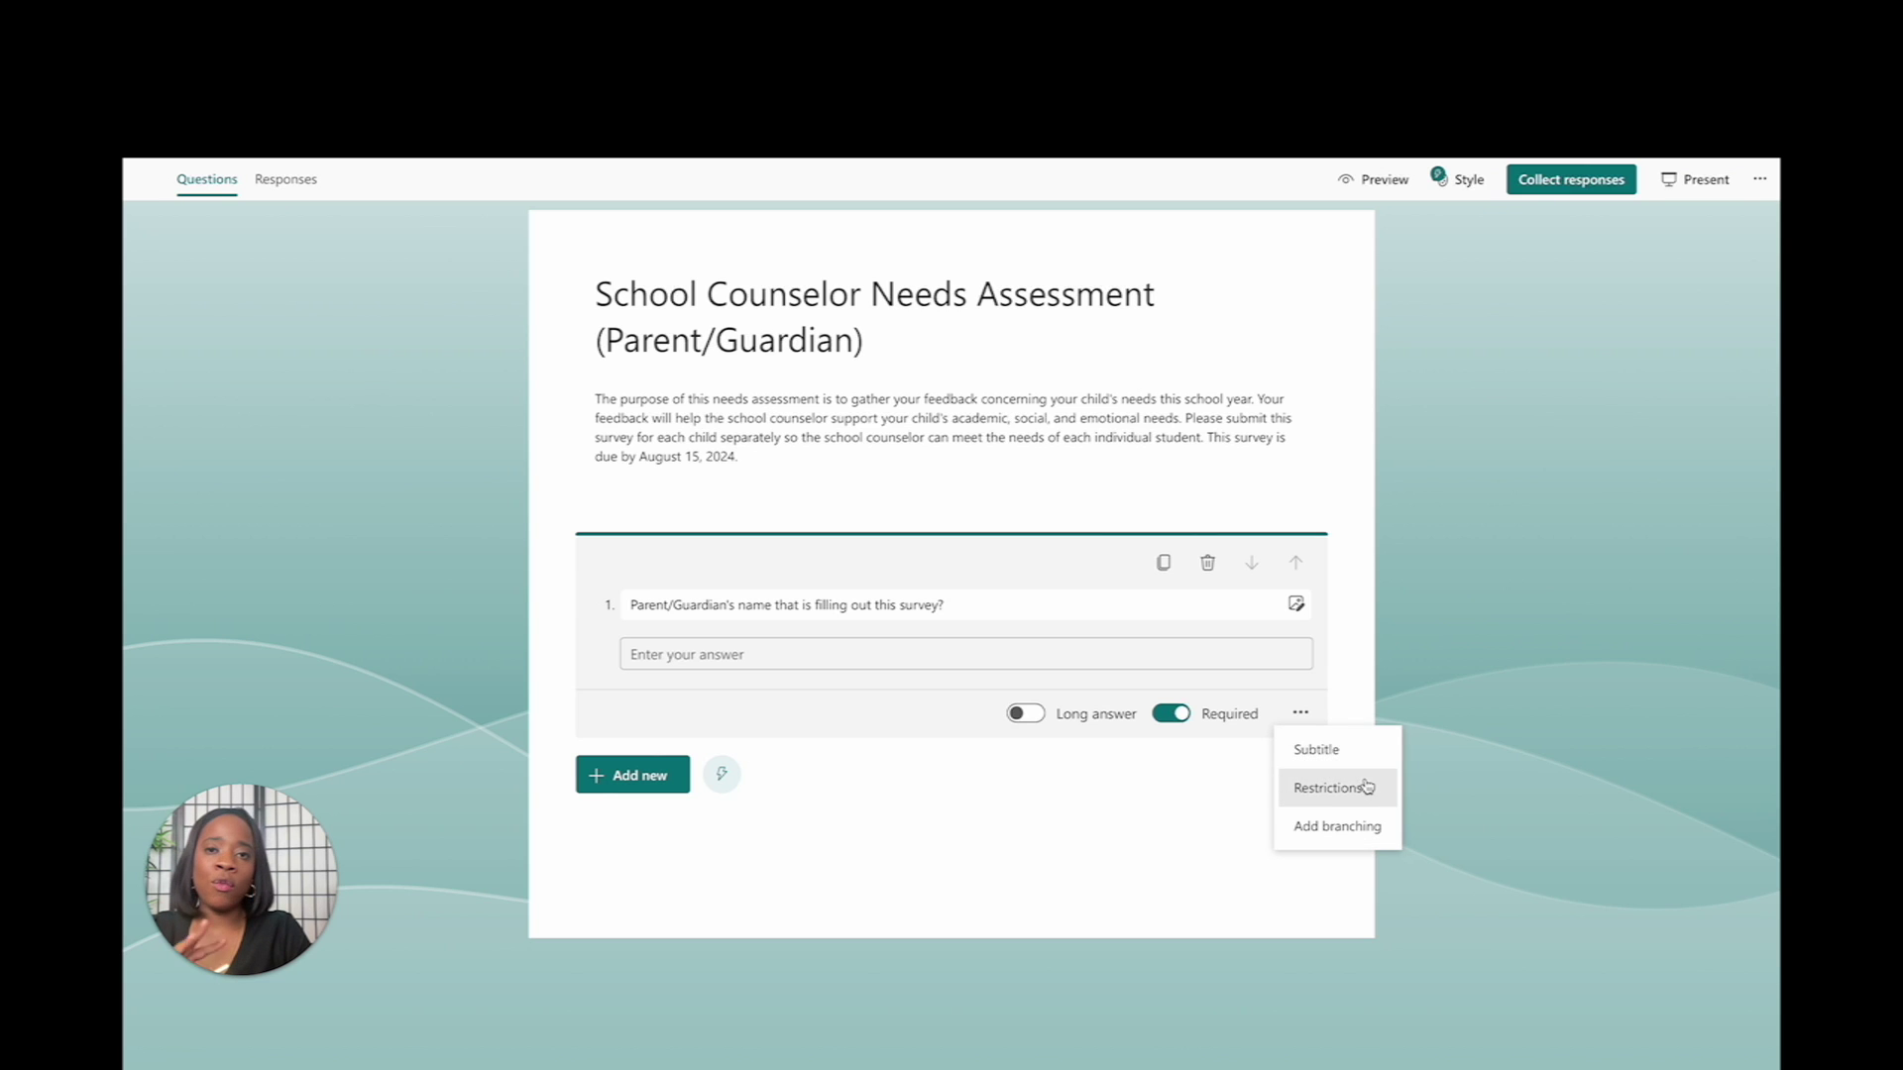
left_click(850, 728)
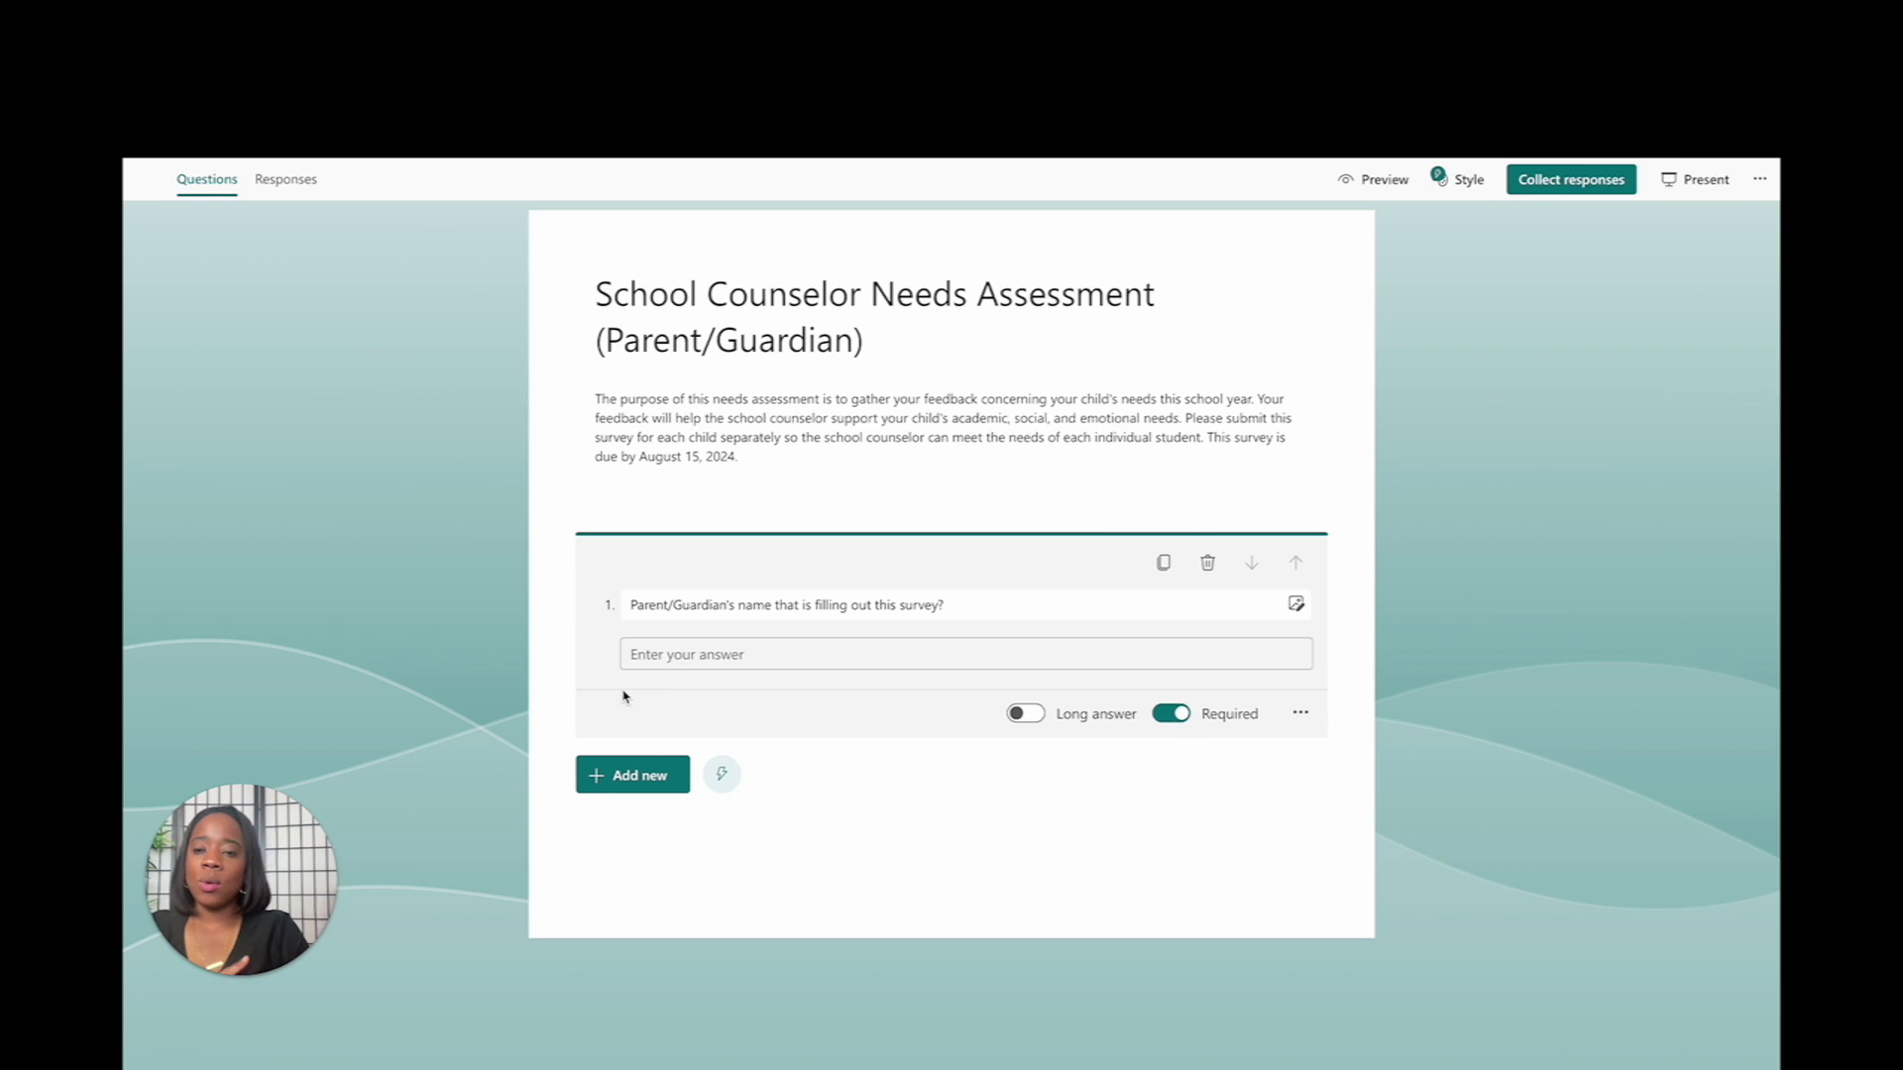
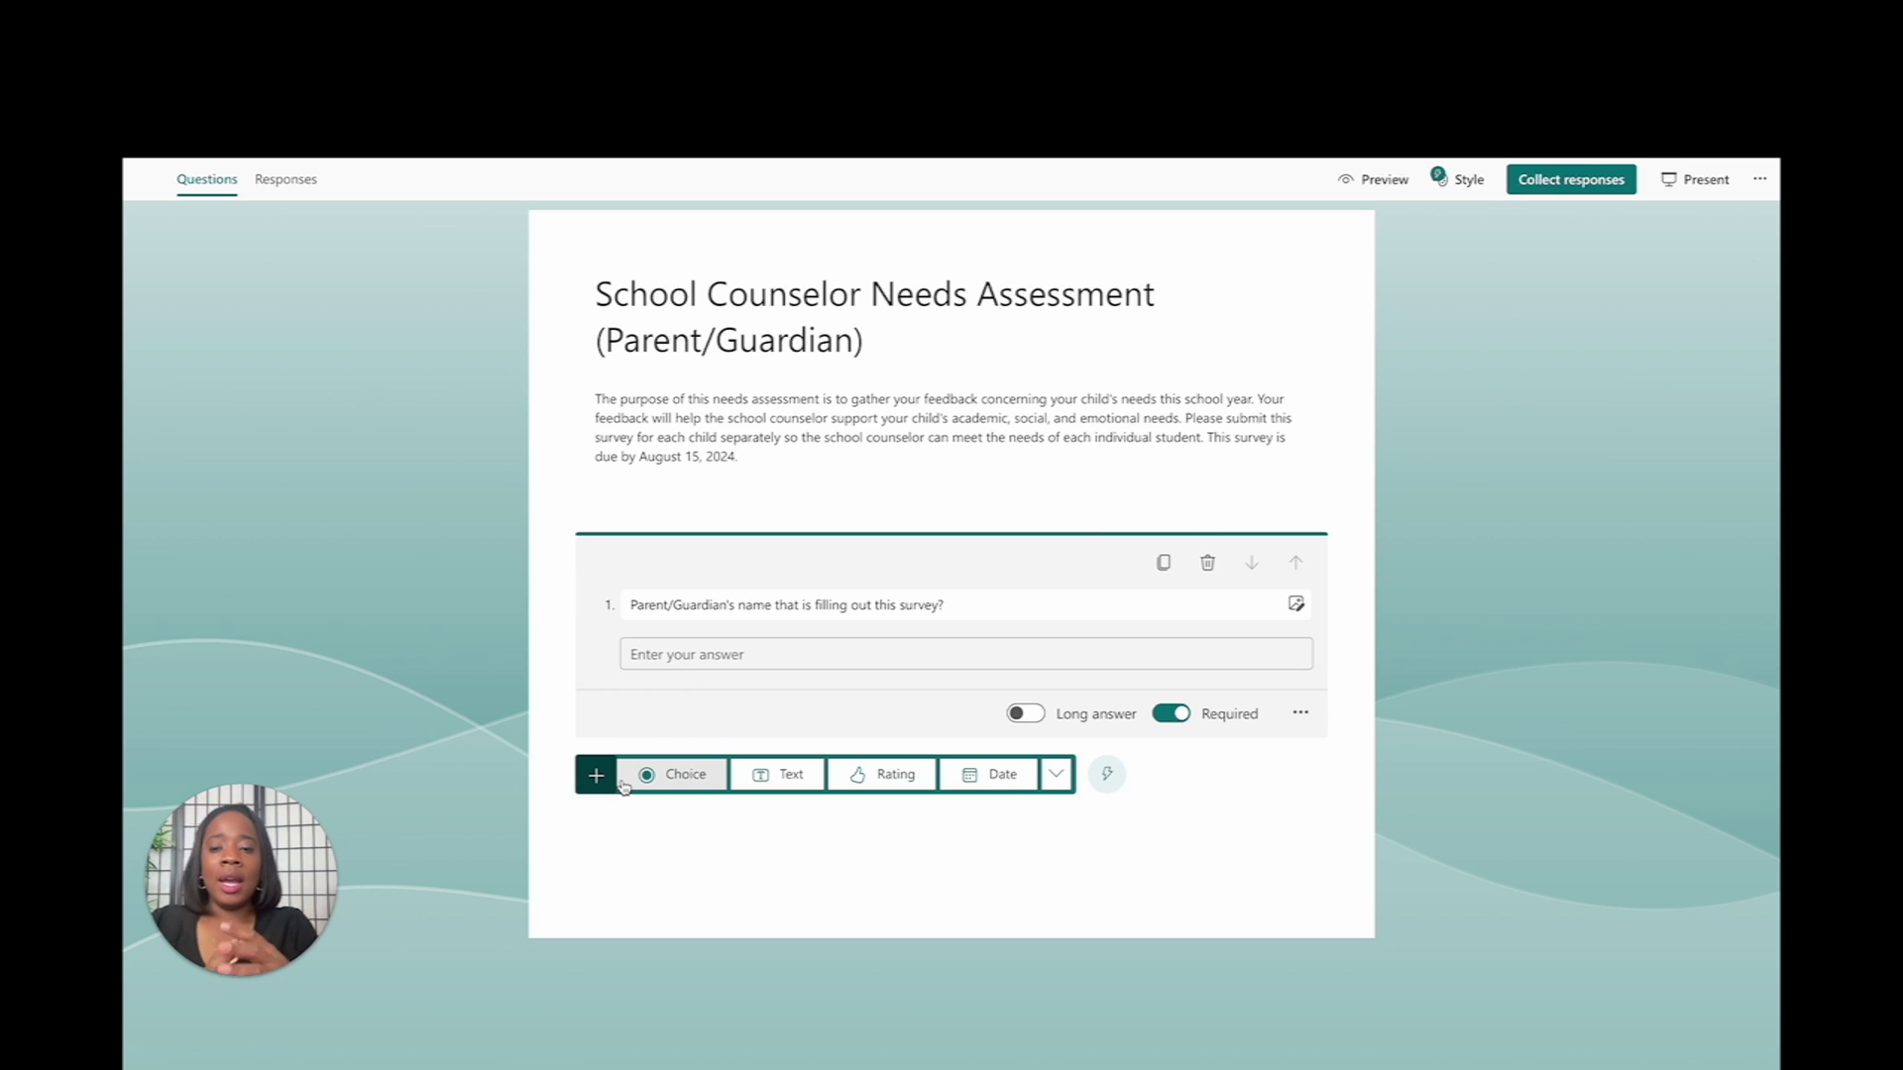
- Add a required choice question "Your relationship to the child?" with the options Mother/Stepmother, Father/Stepfather, Grandparent and Other
left_click(686, 777)
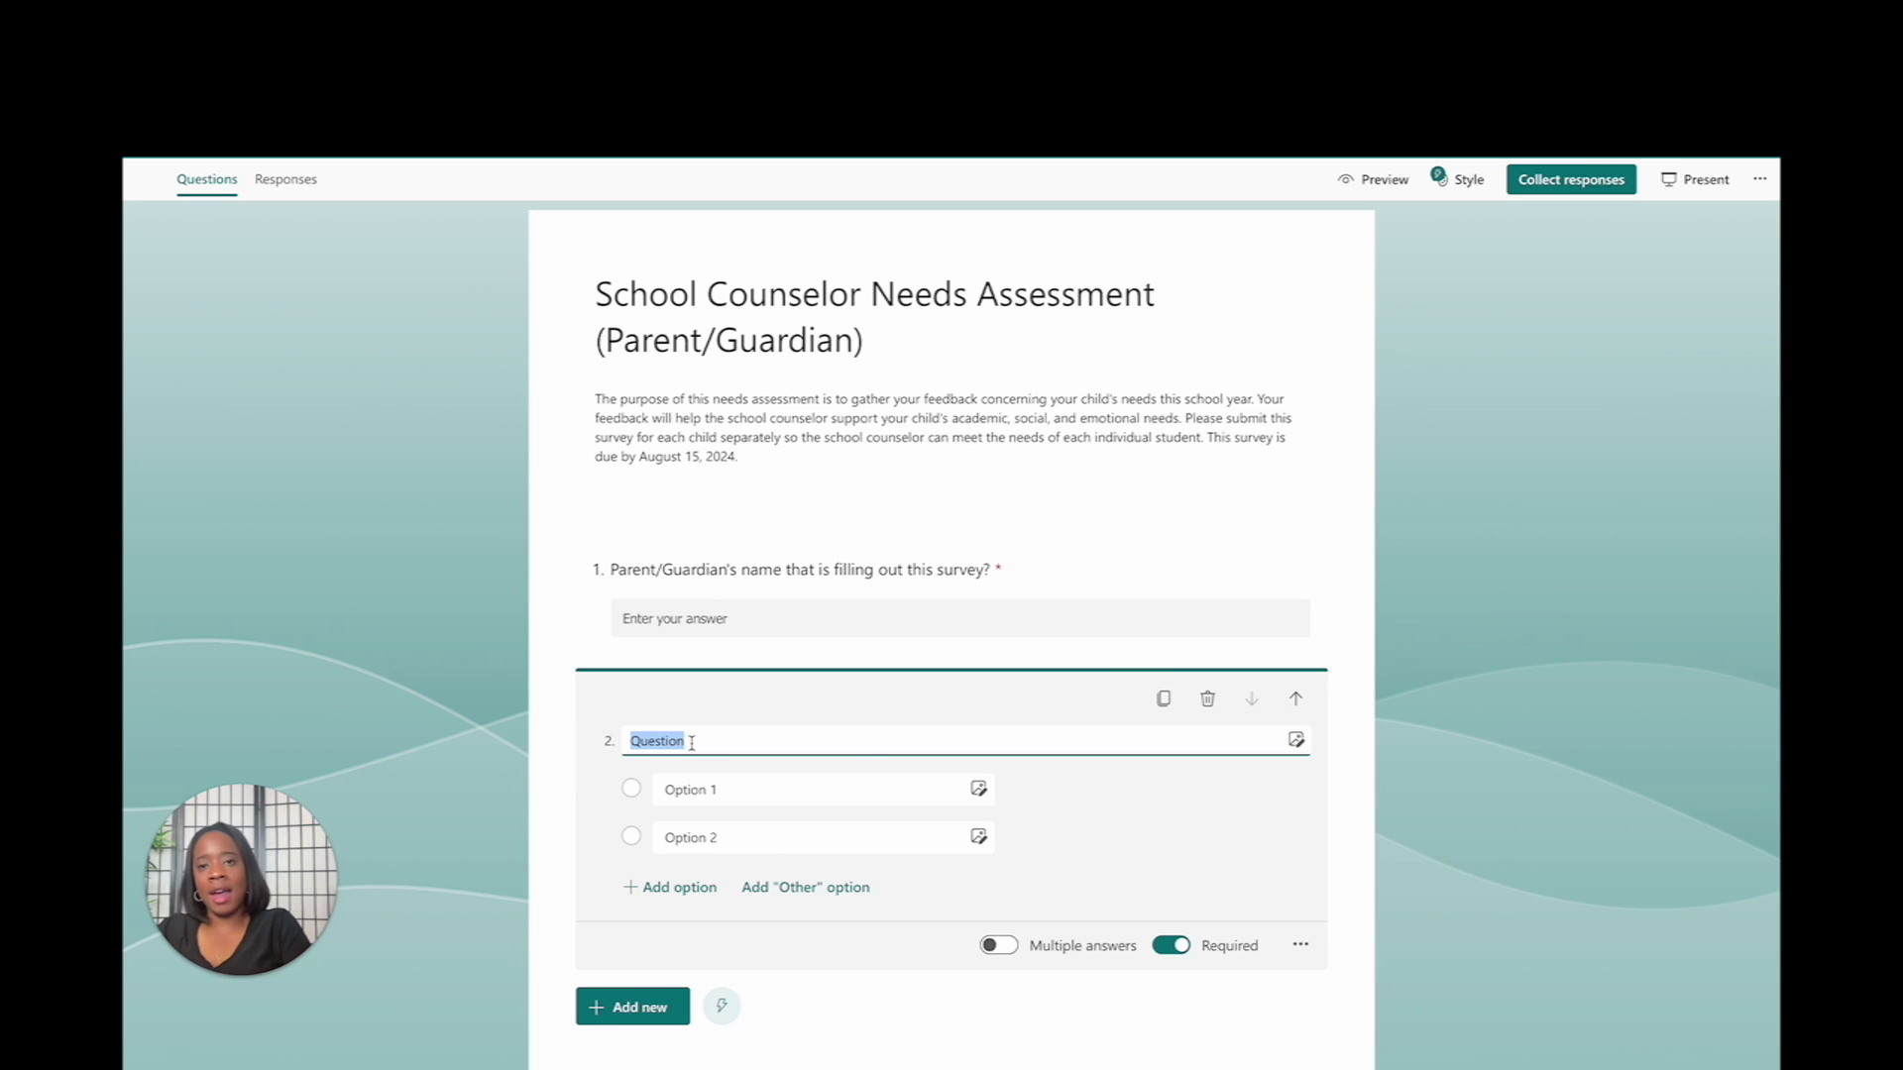
scroll(691, 743, "down", 1)
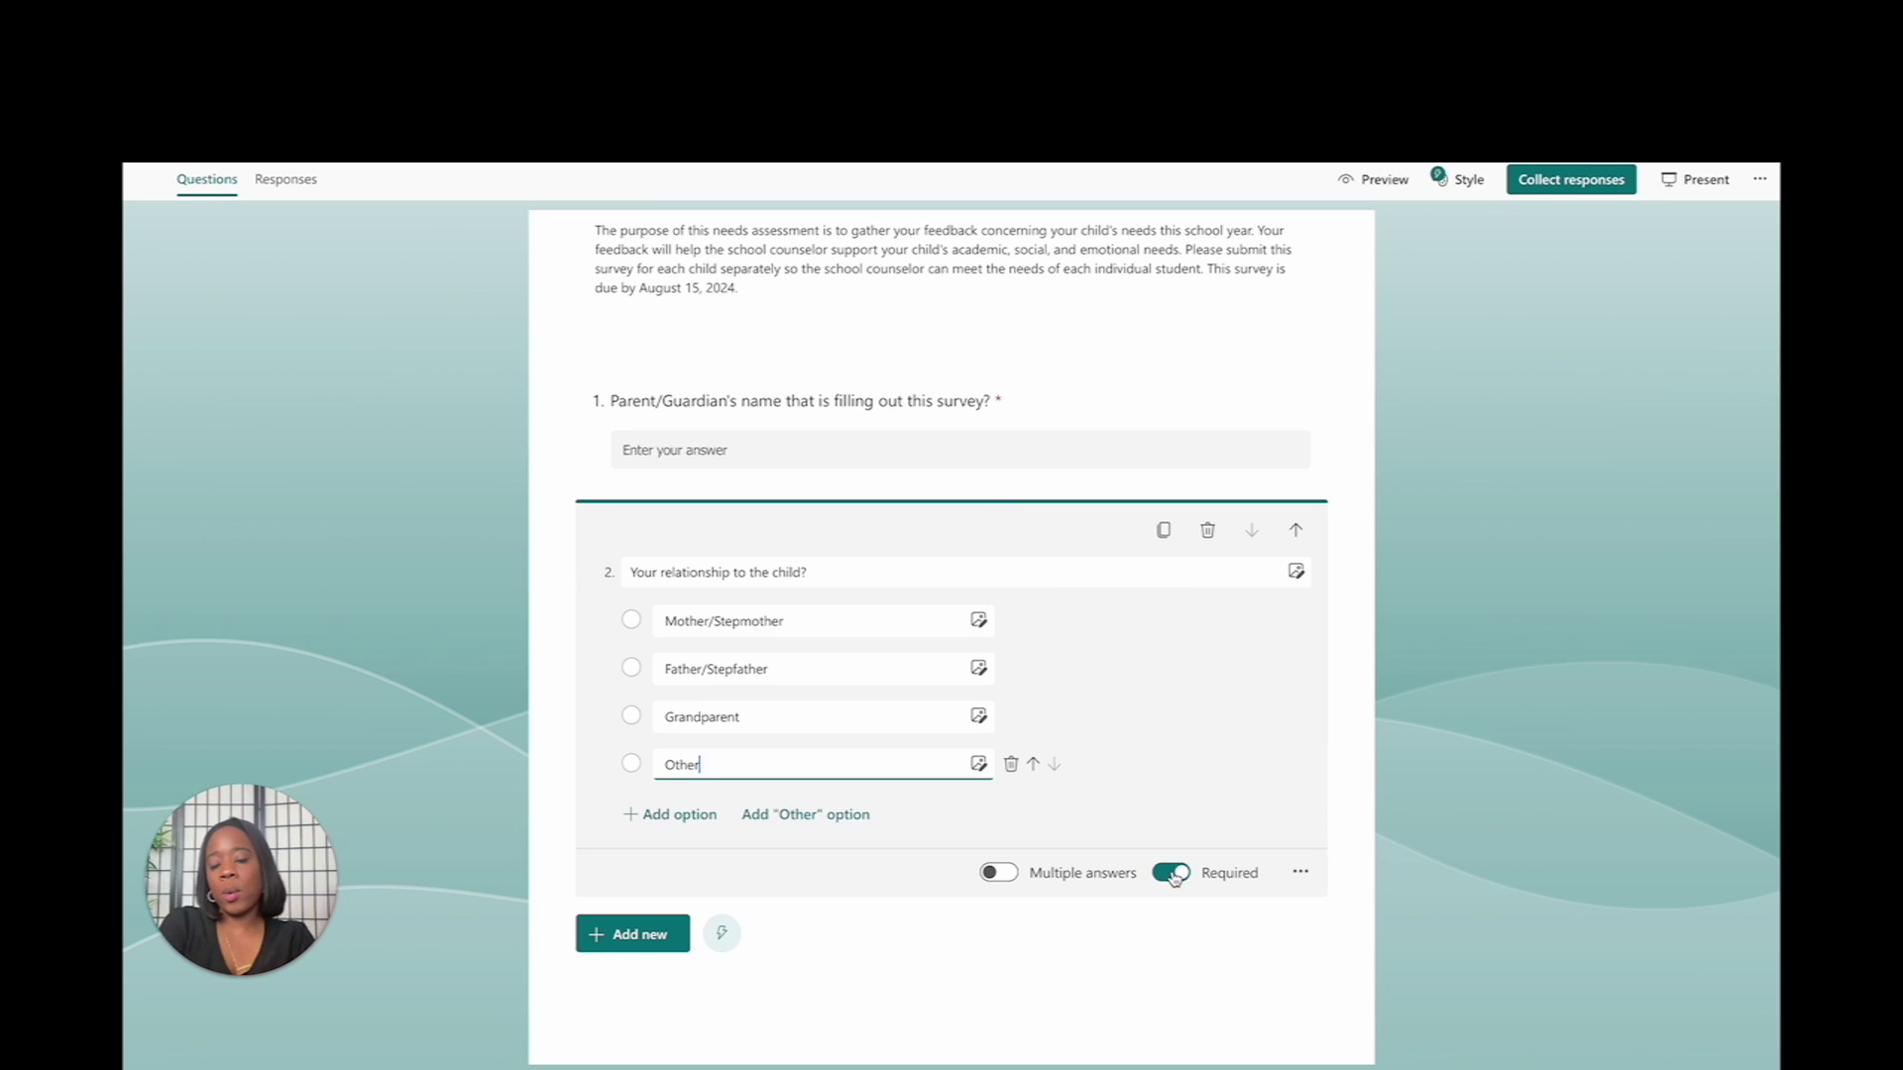
left_click(1006, 872)
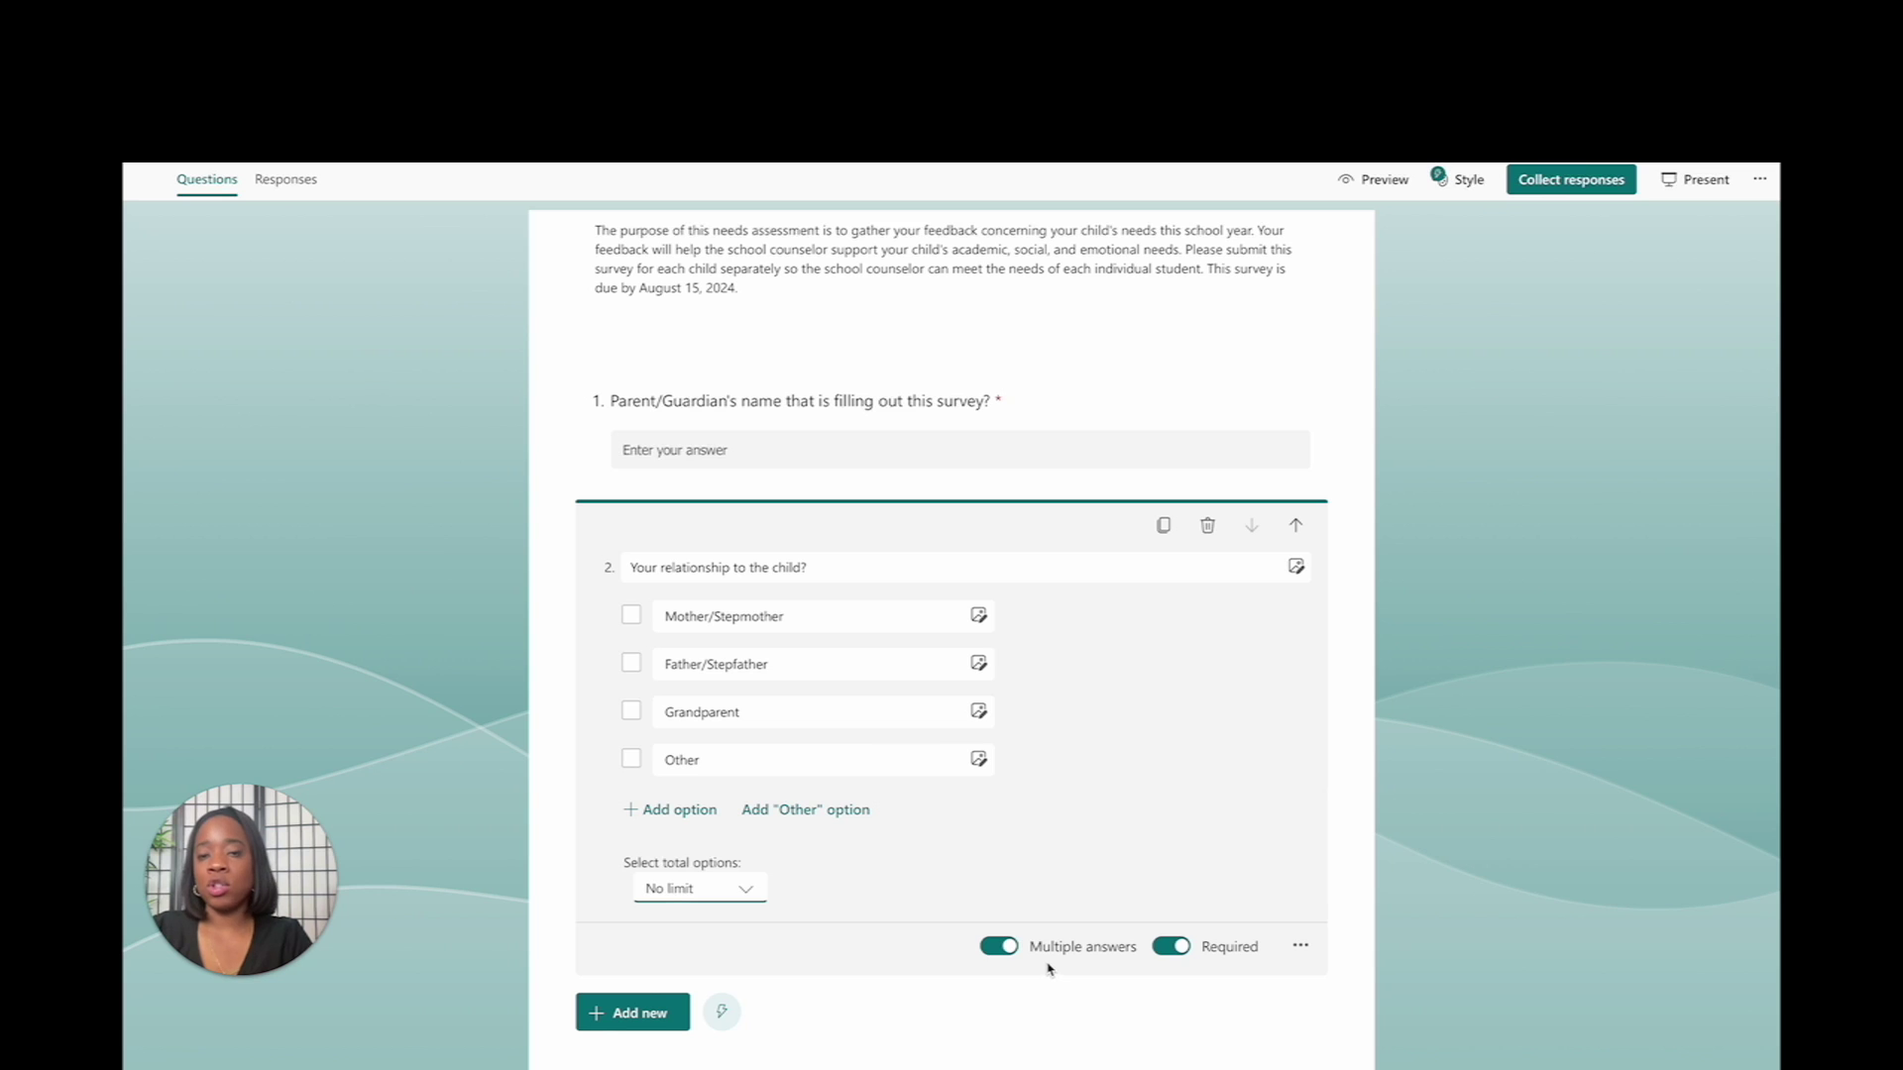
left_click(747, 892)
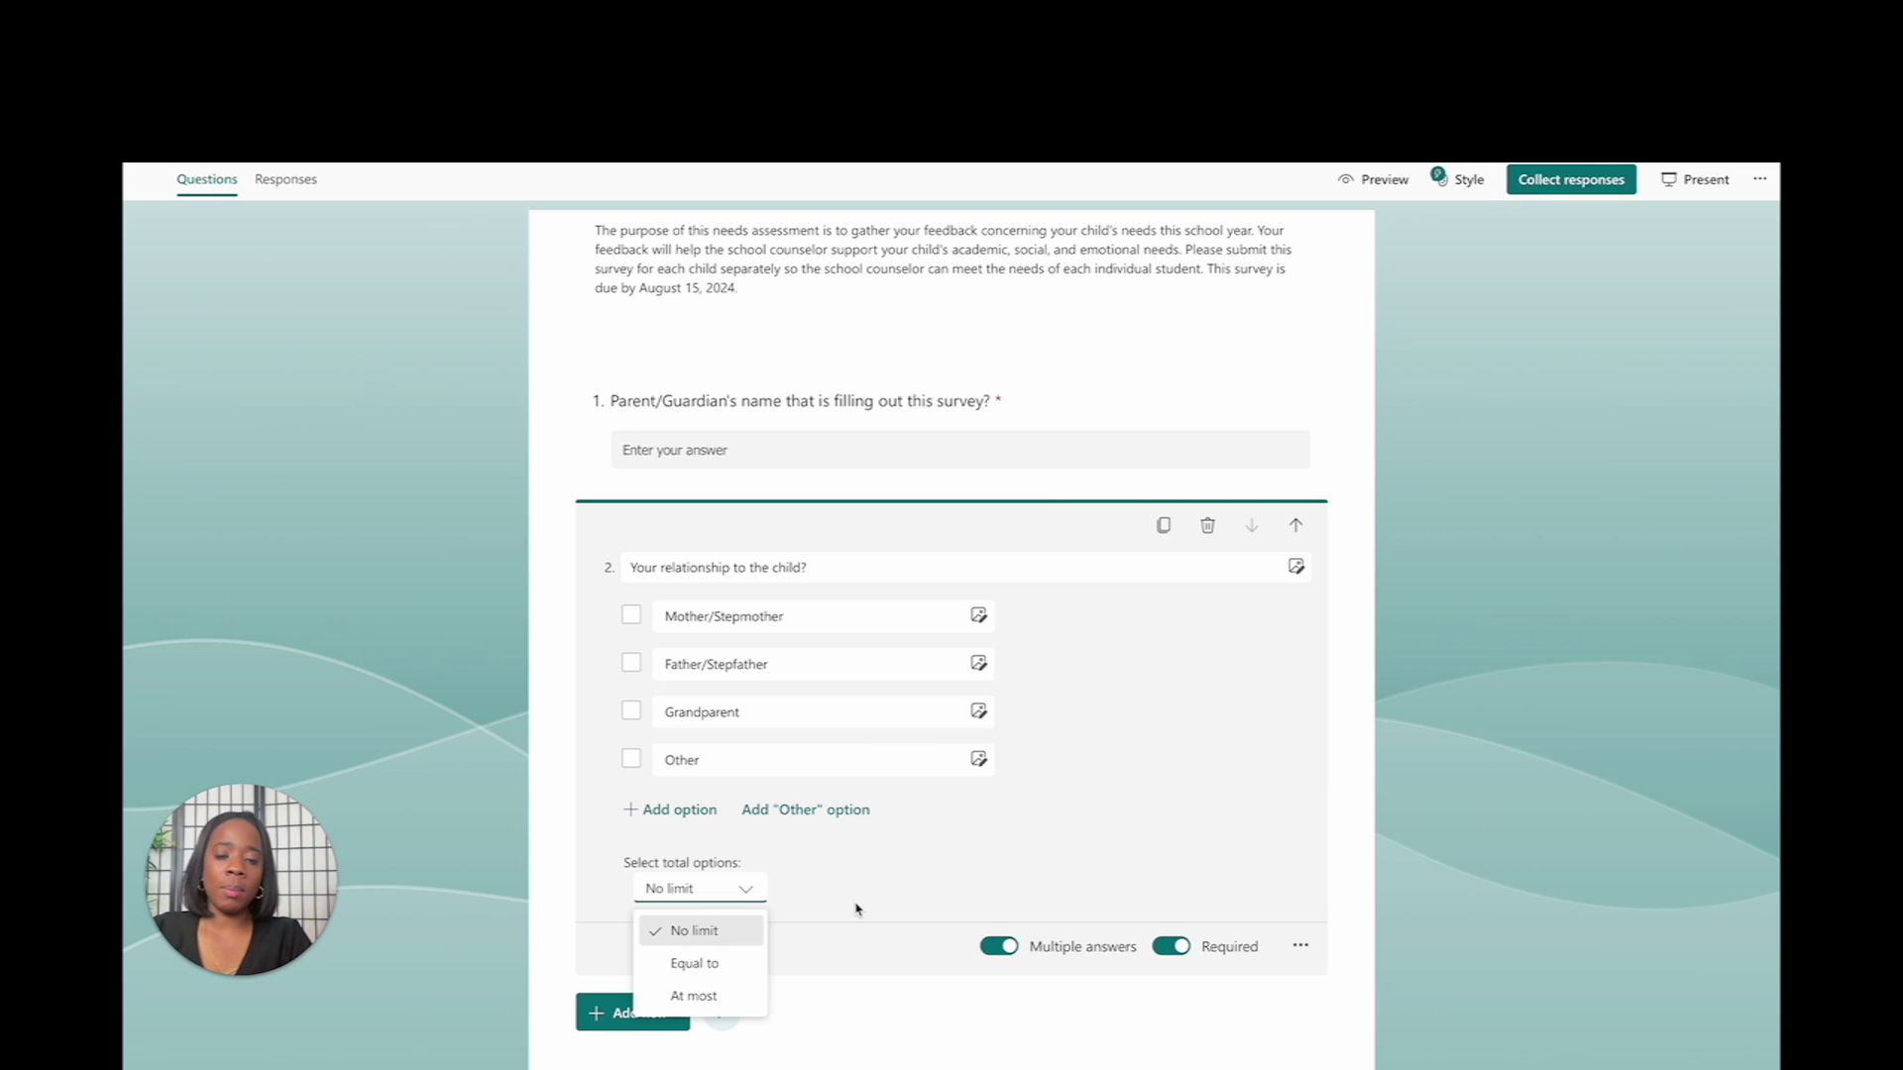
left_click(1007, 947)
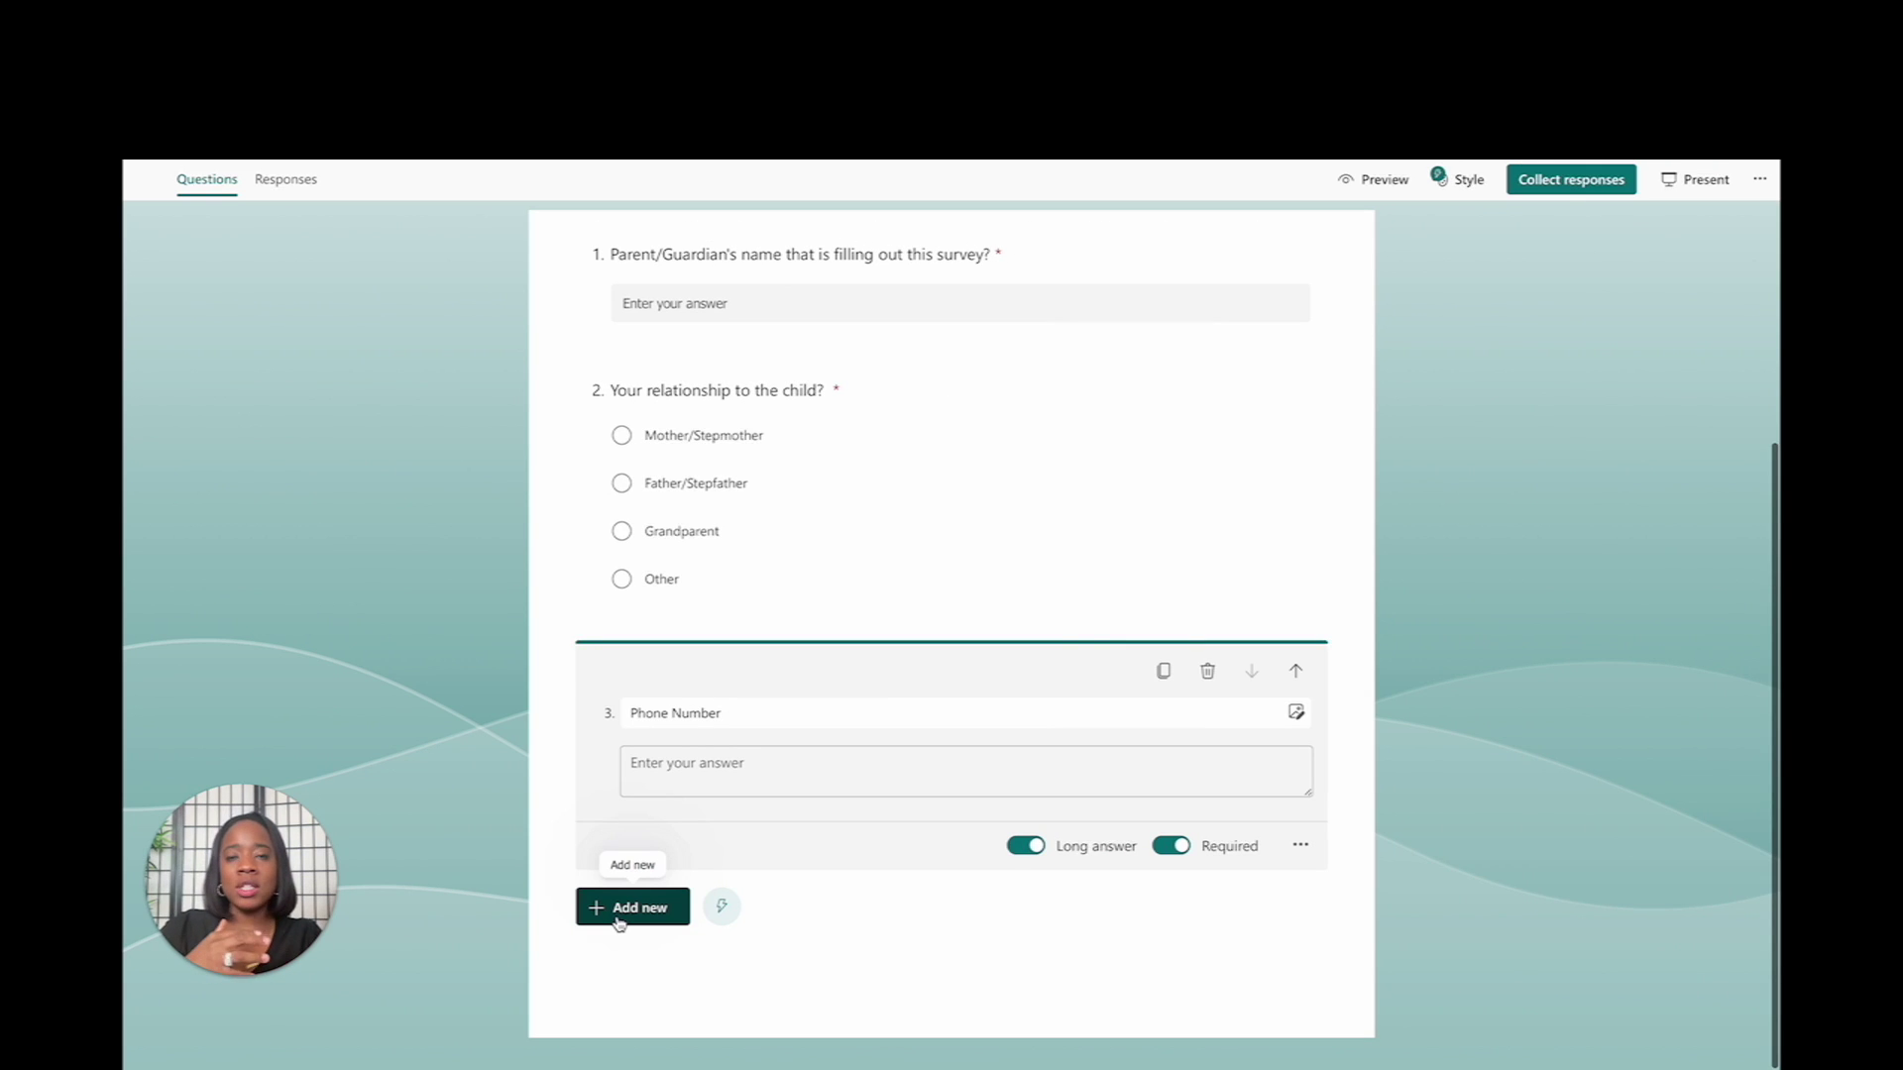
- Add a required text question reading "Child's First and Last Name" after the phone number question
left_click(618, 919)
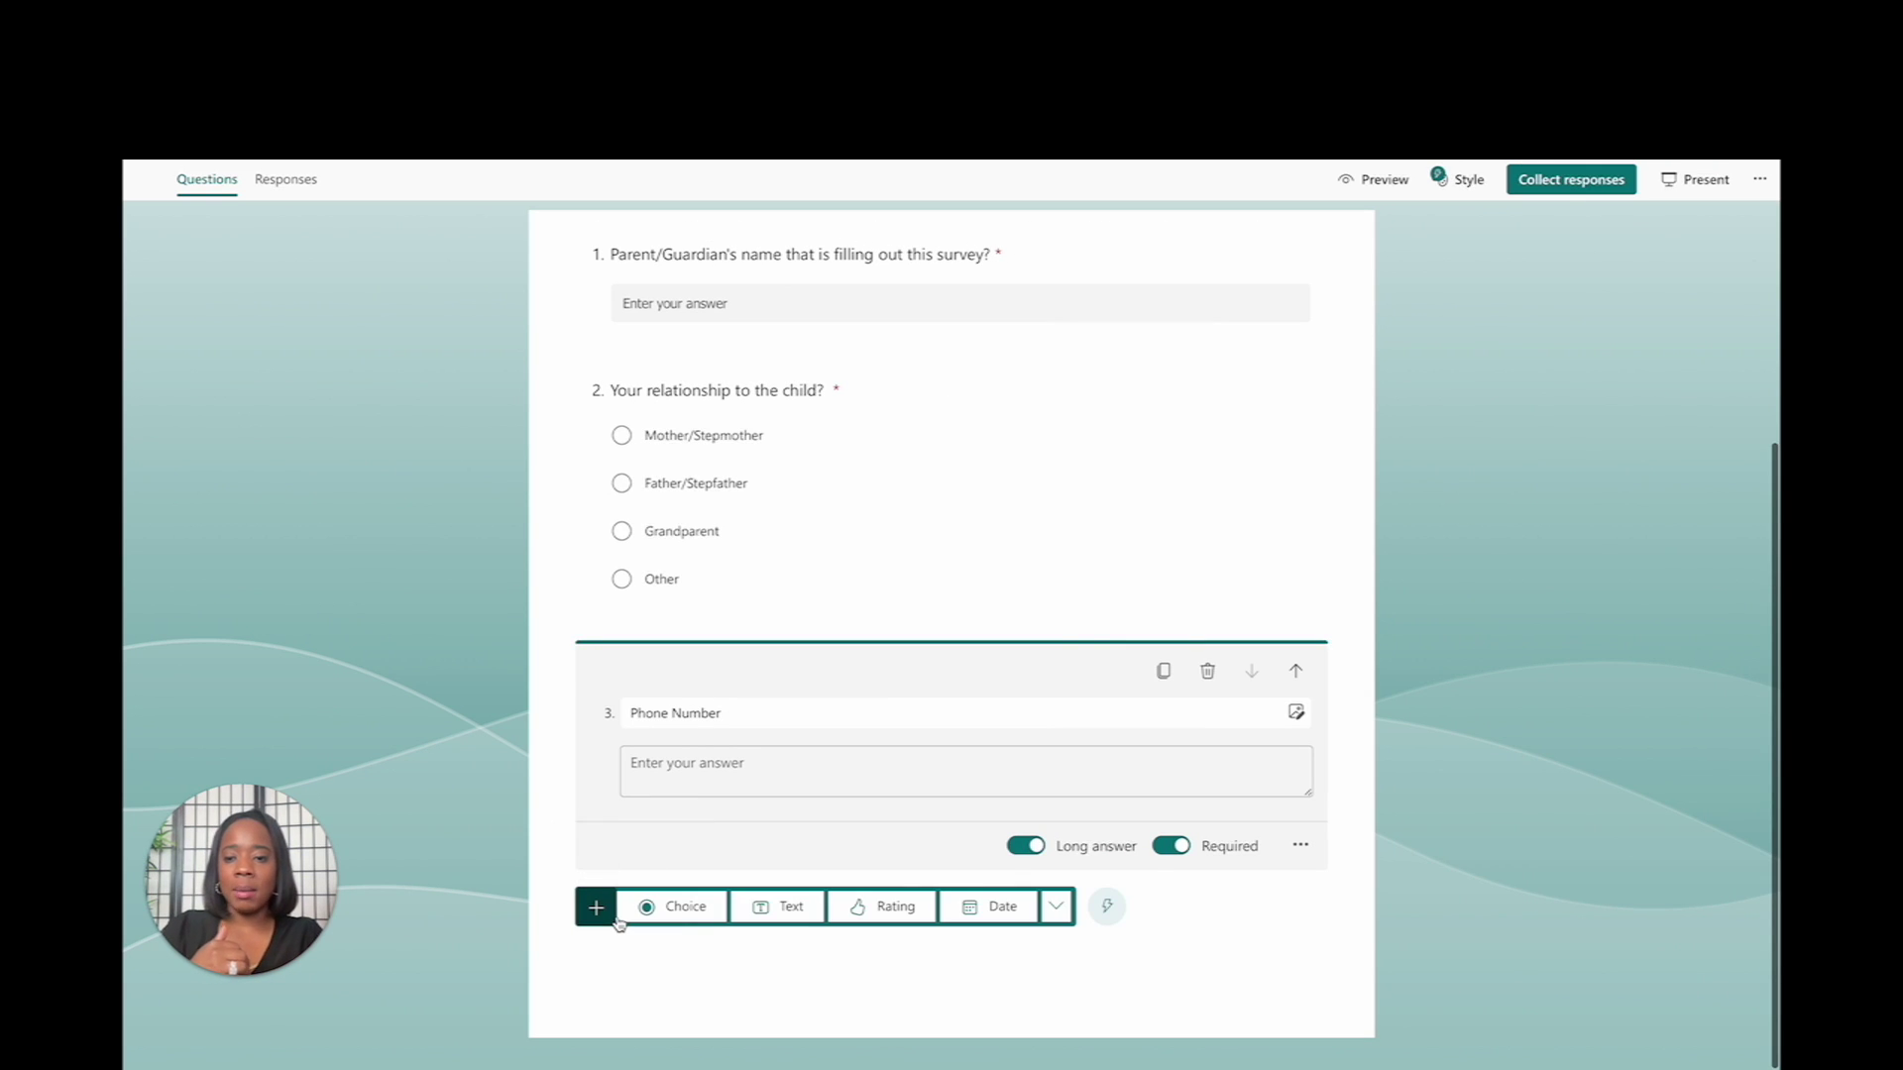
left_click(783, 908)
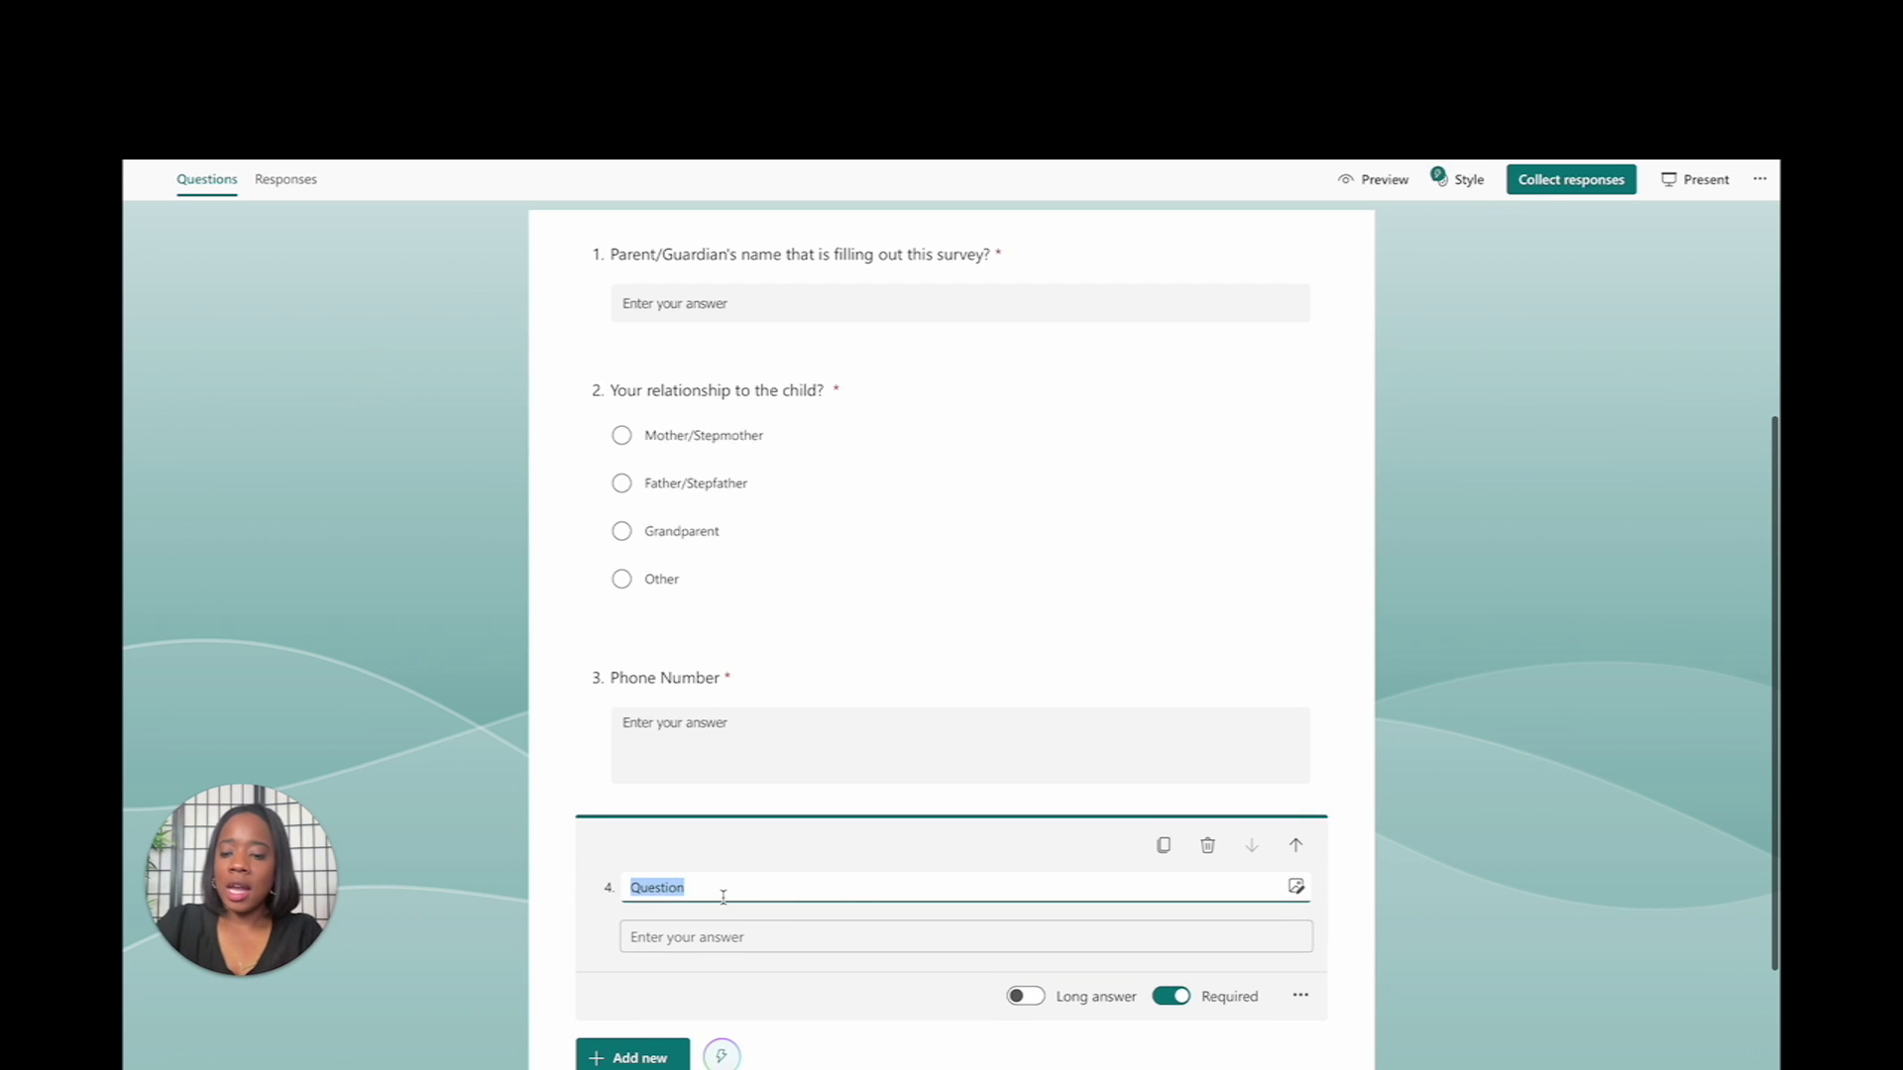
type("Child's First and Last Name")
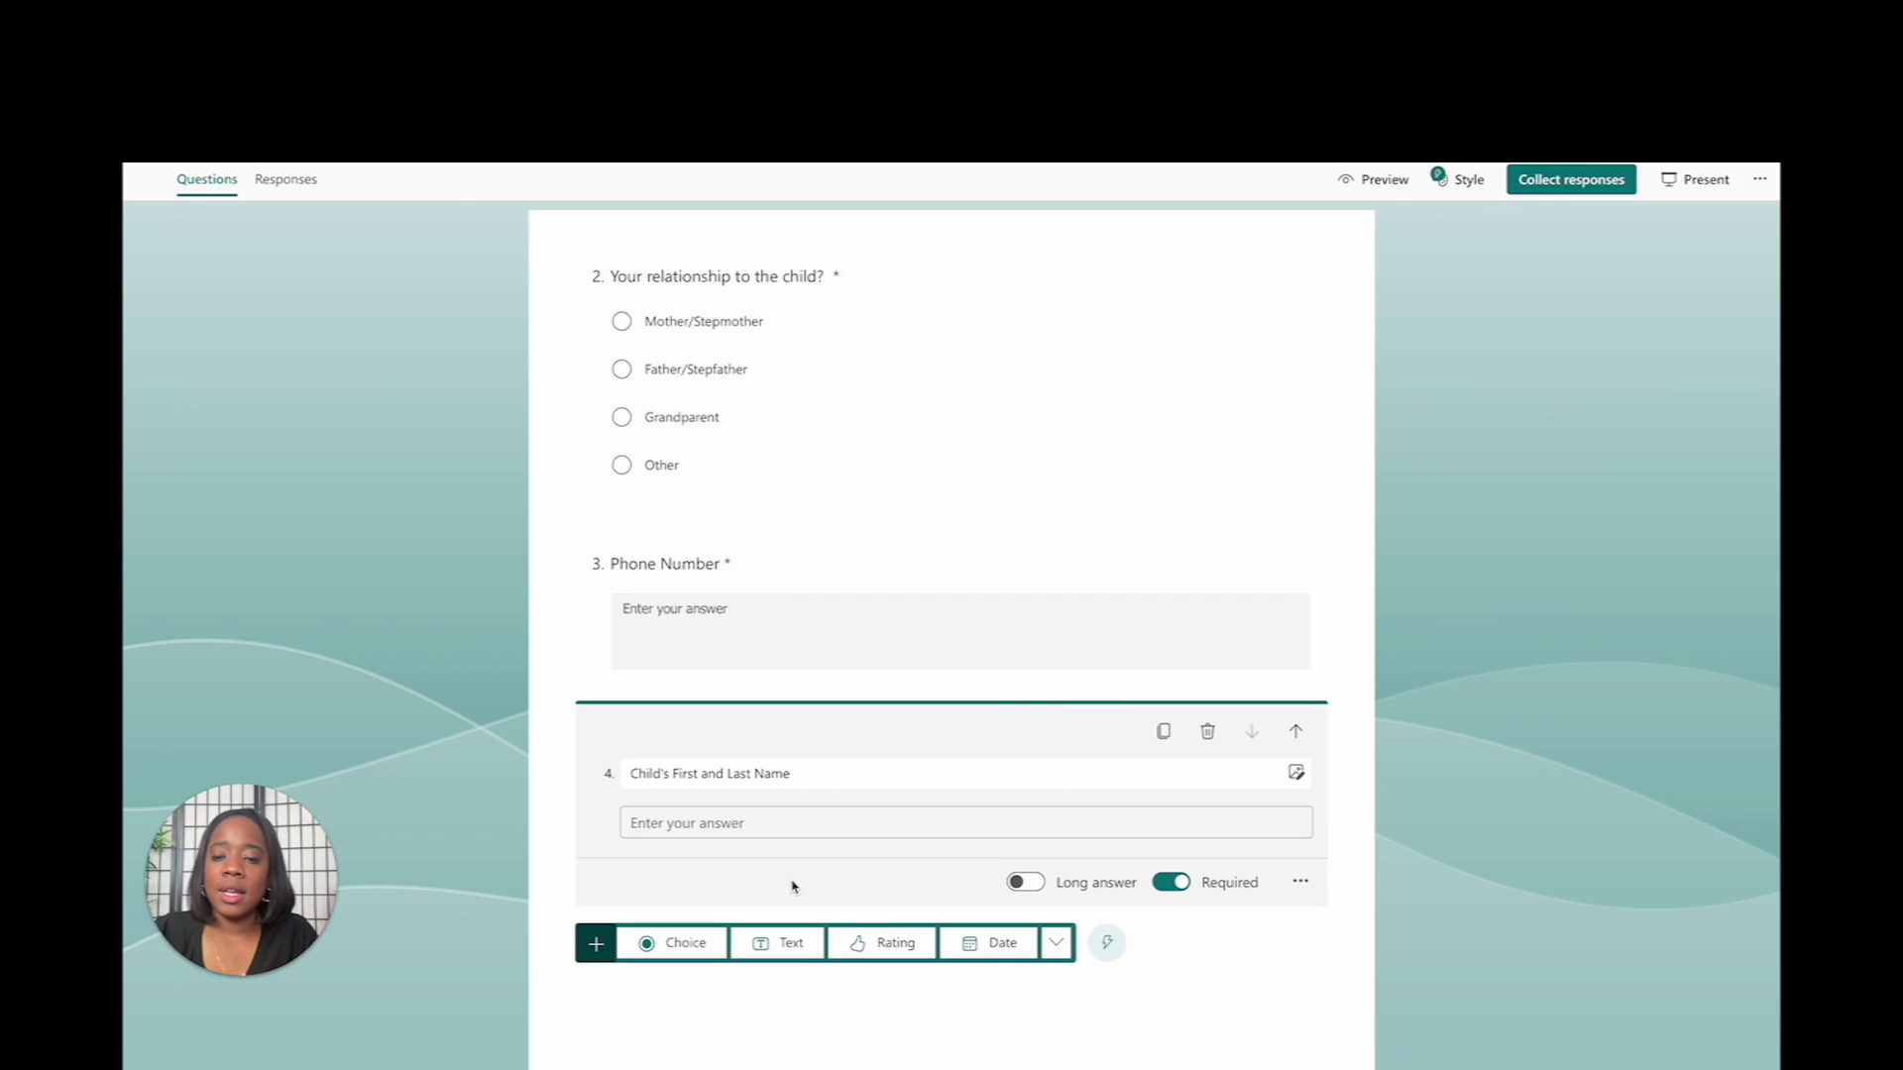
- Add a required choice question "What grade is your child in?" with options Prek, Kindergarten and First grade (1st) through Fifth grade (5th)
scroll(790, 897, "down", 2)
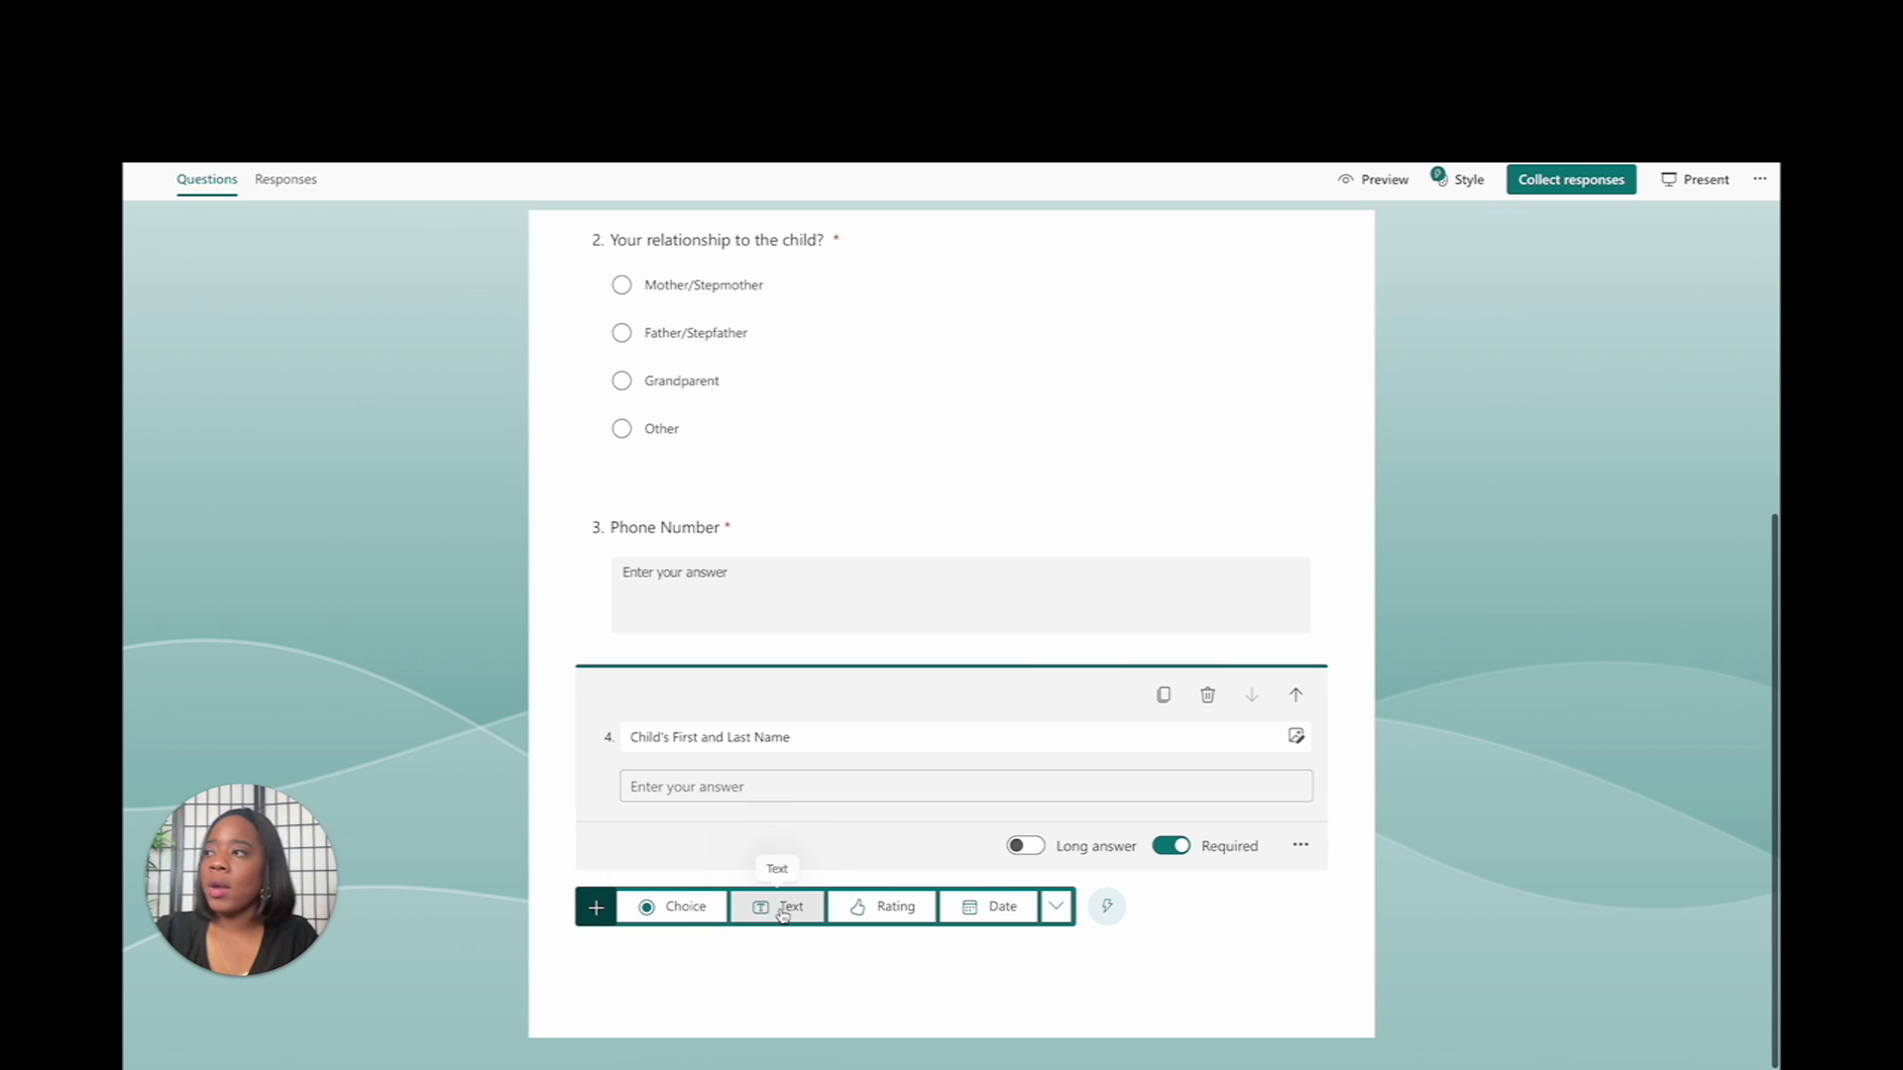
left_click(680, 905)
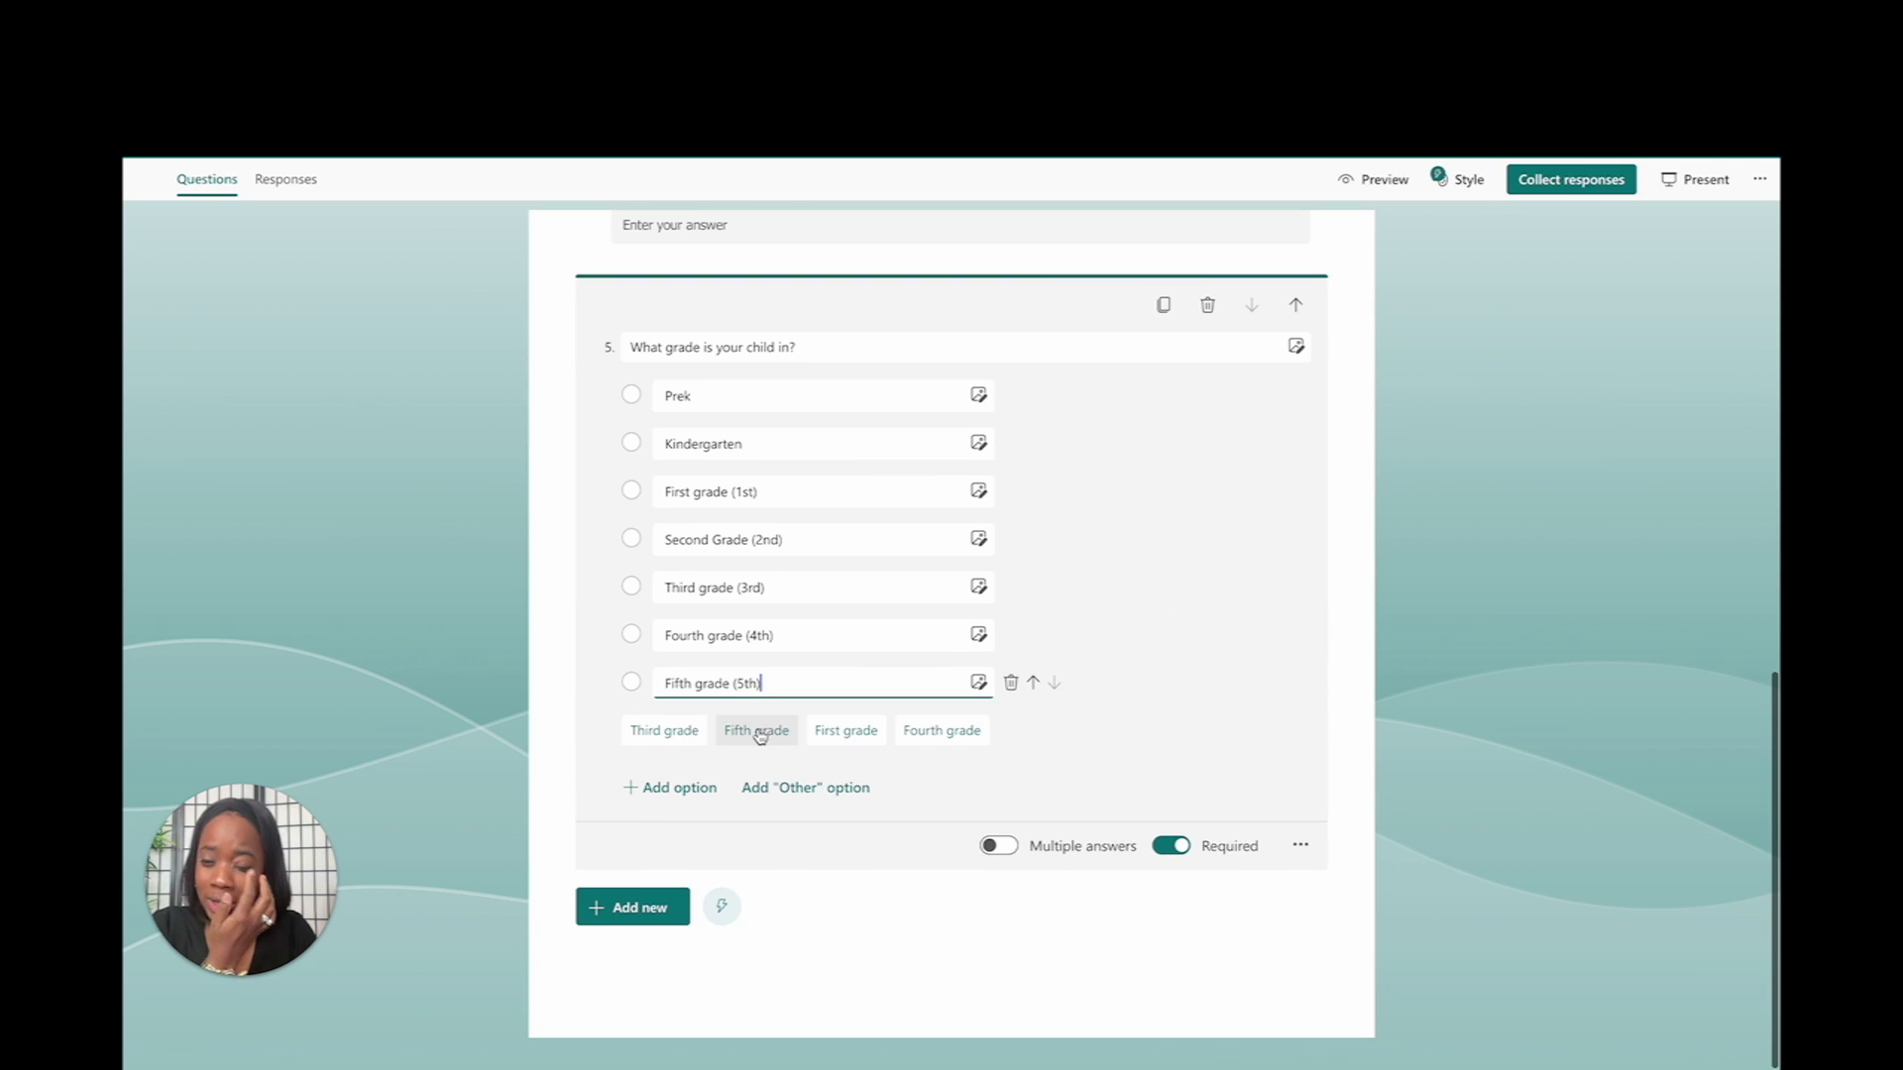
- Add a new section after the grade question and title it "School Counseling Services"
left_click(619, 908)
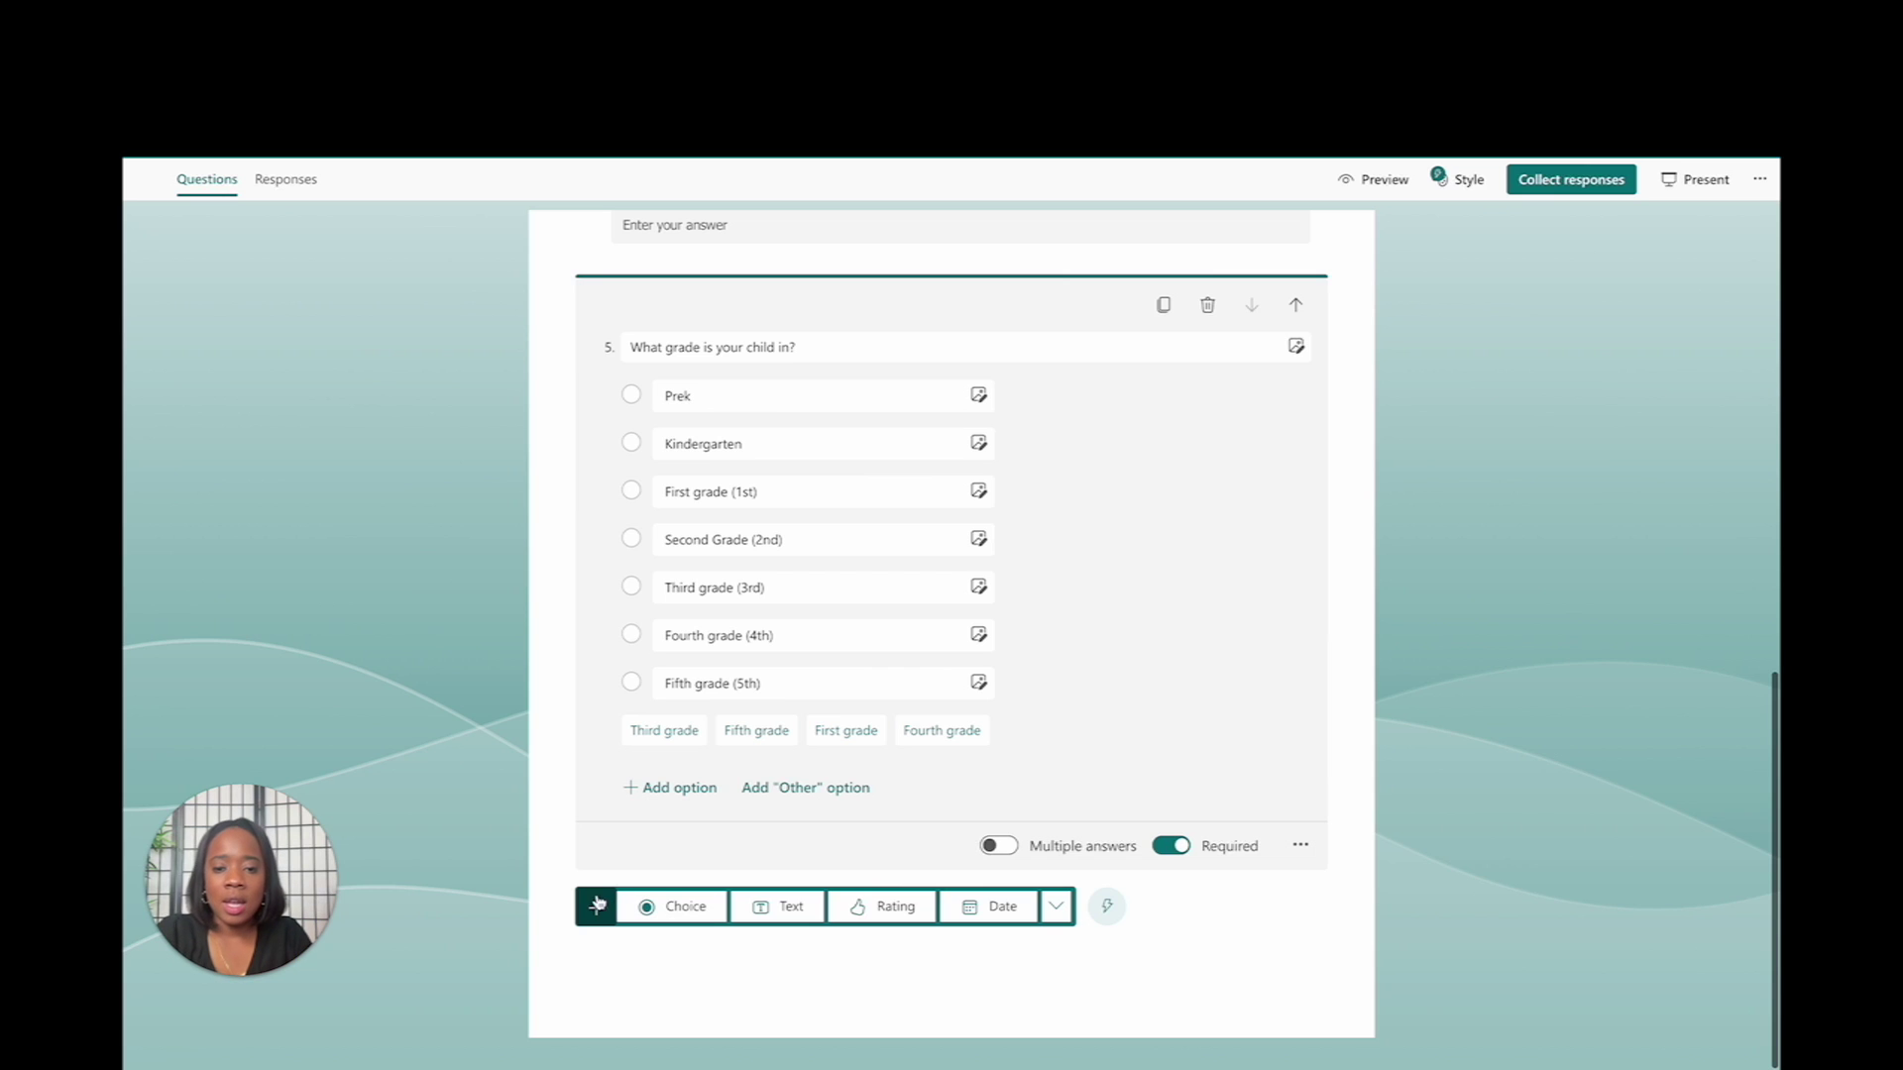
left_click(597, 909)
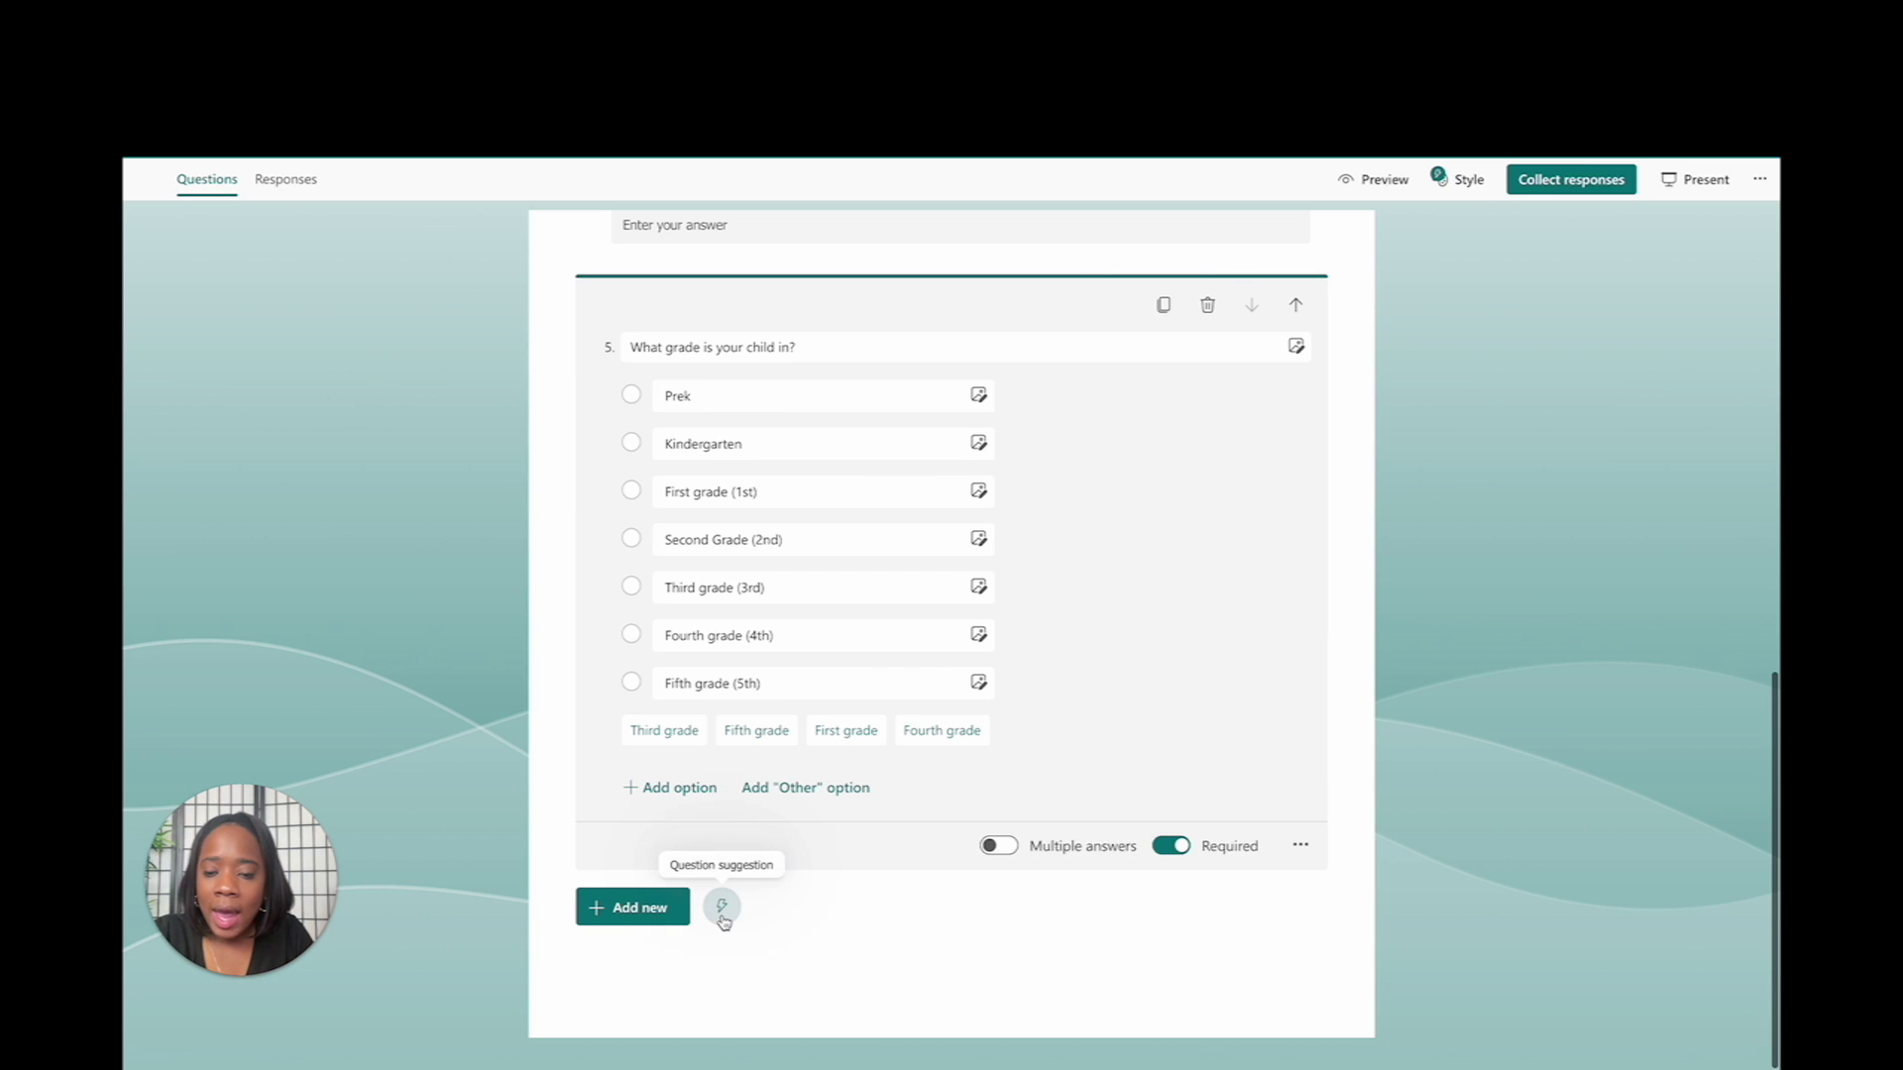
left_click(594, 908)
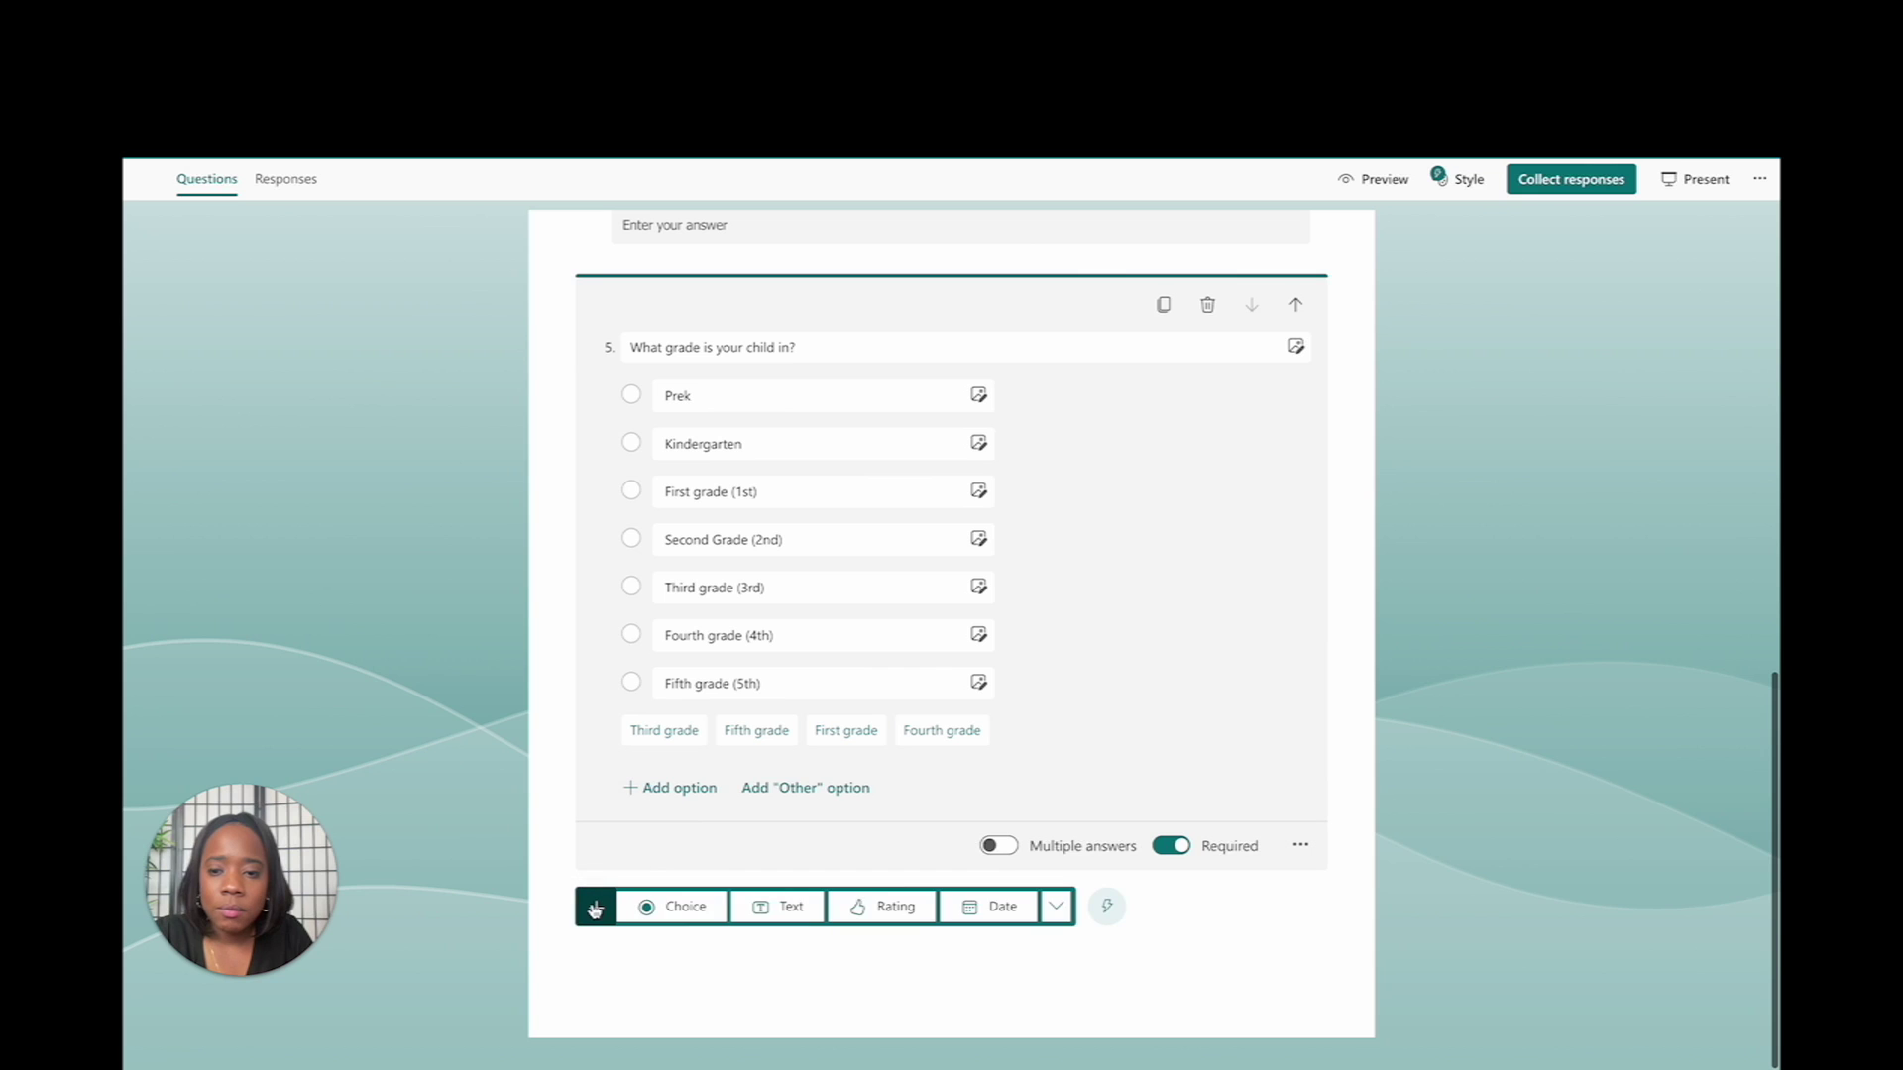
left_click(1055, 907)
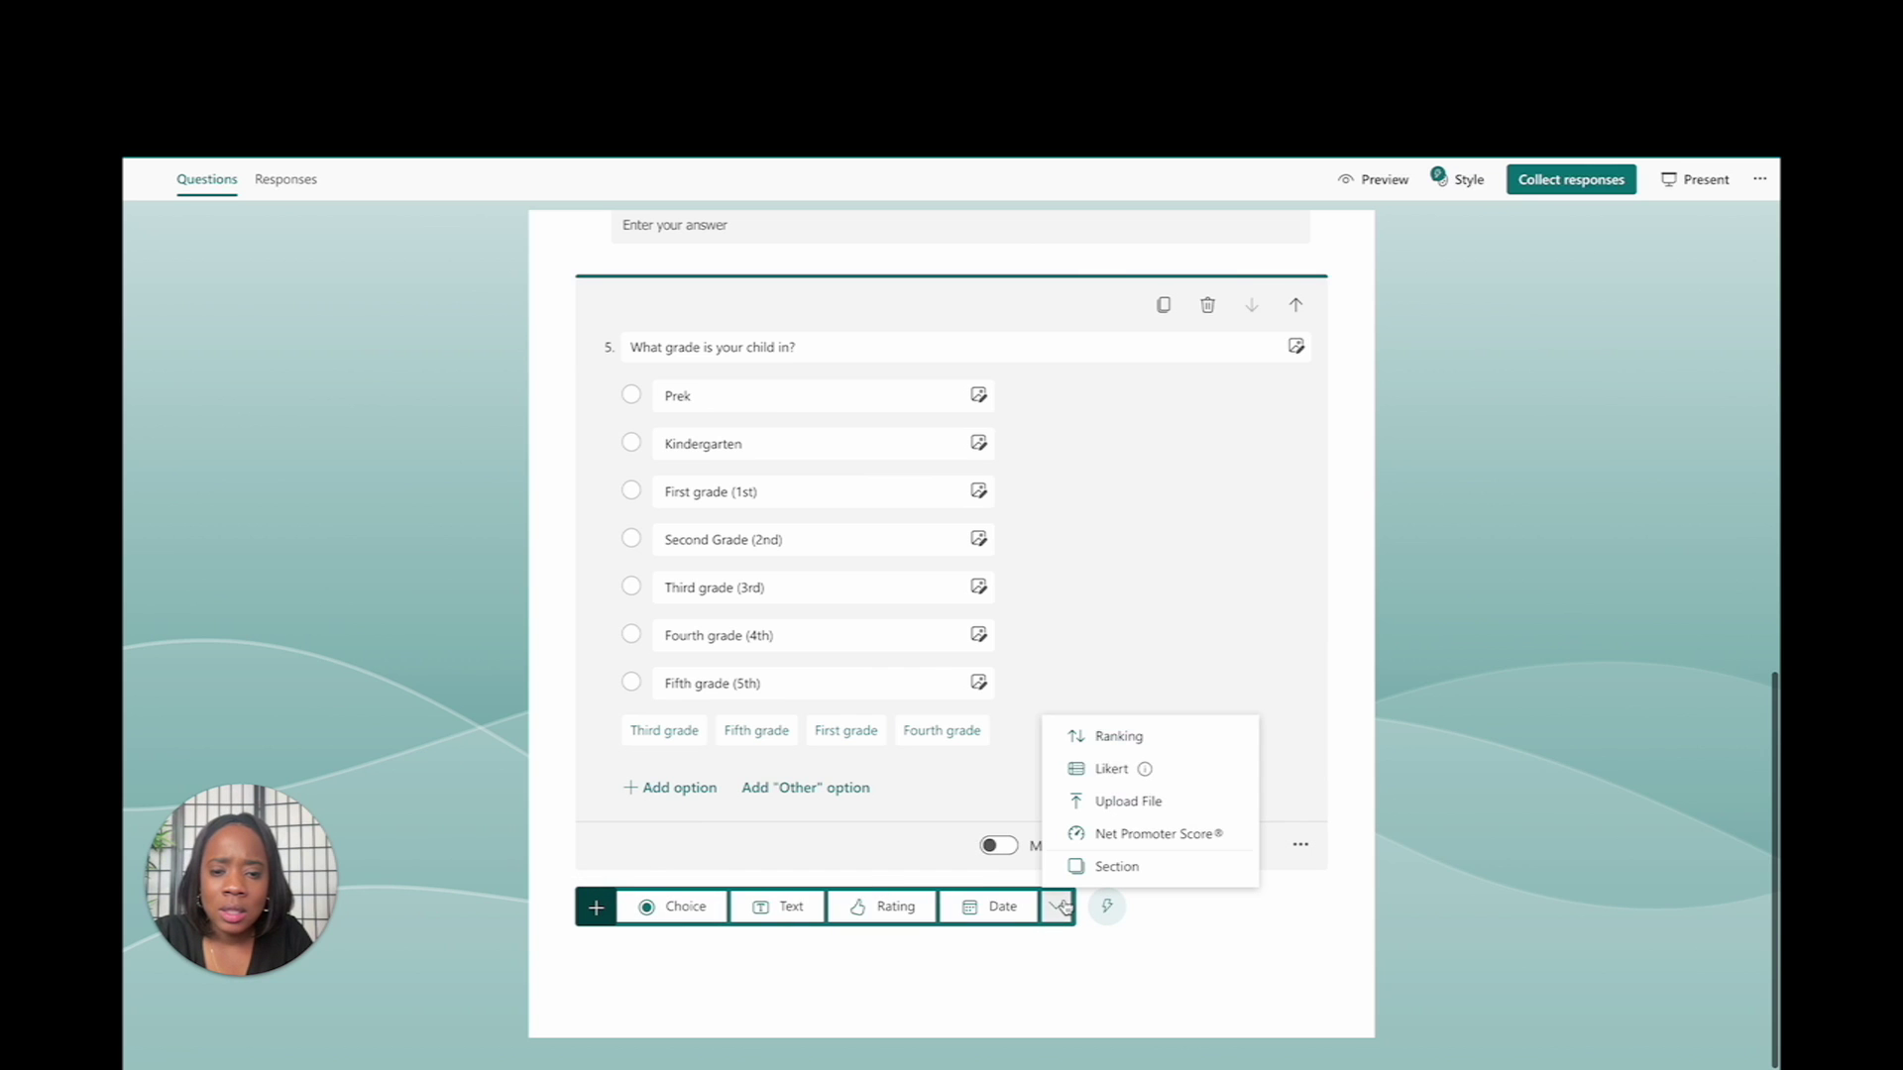
left_click(1091, 868)
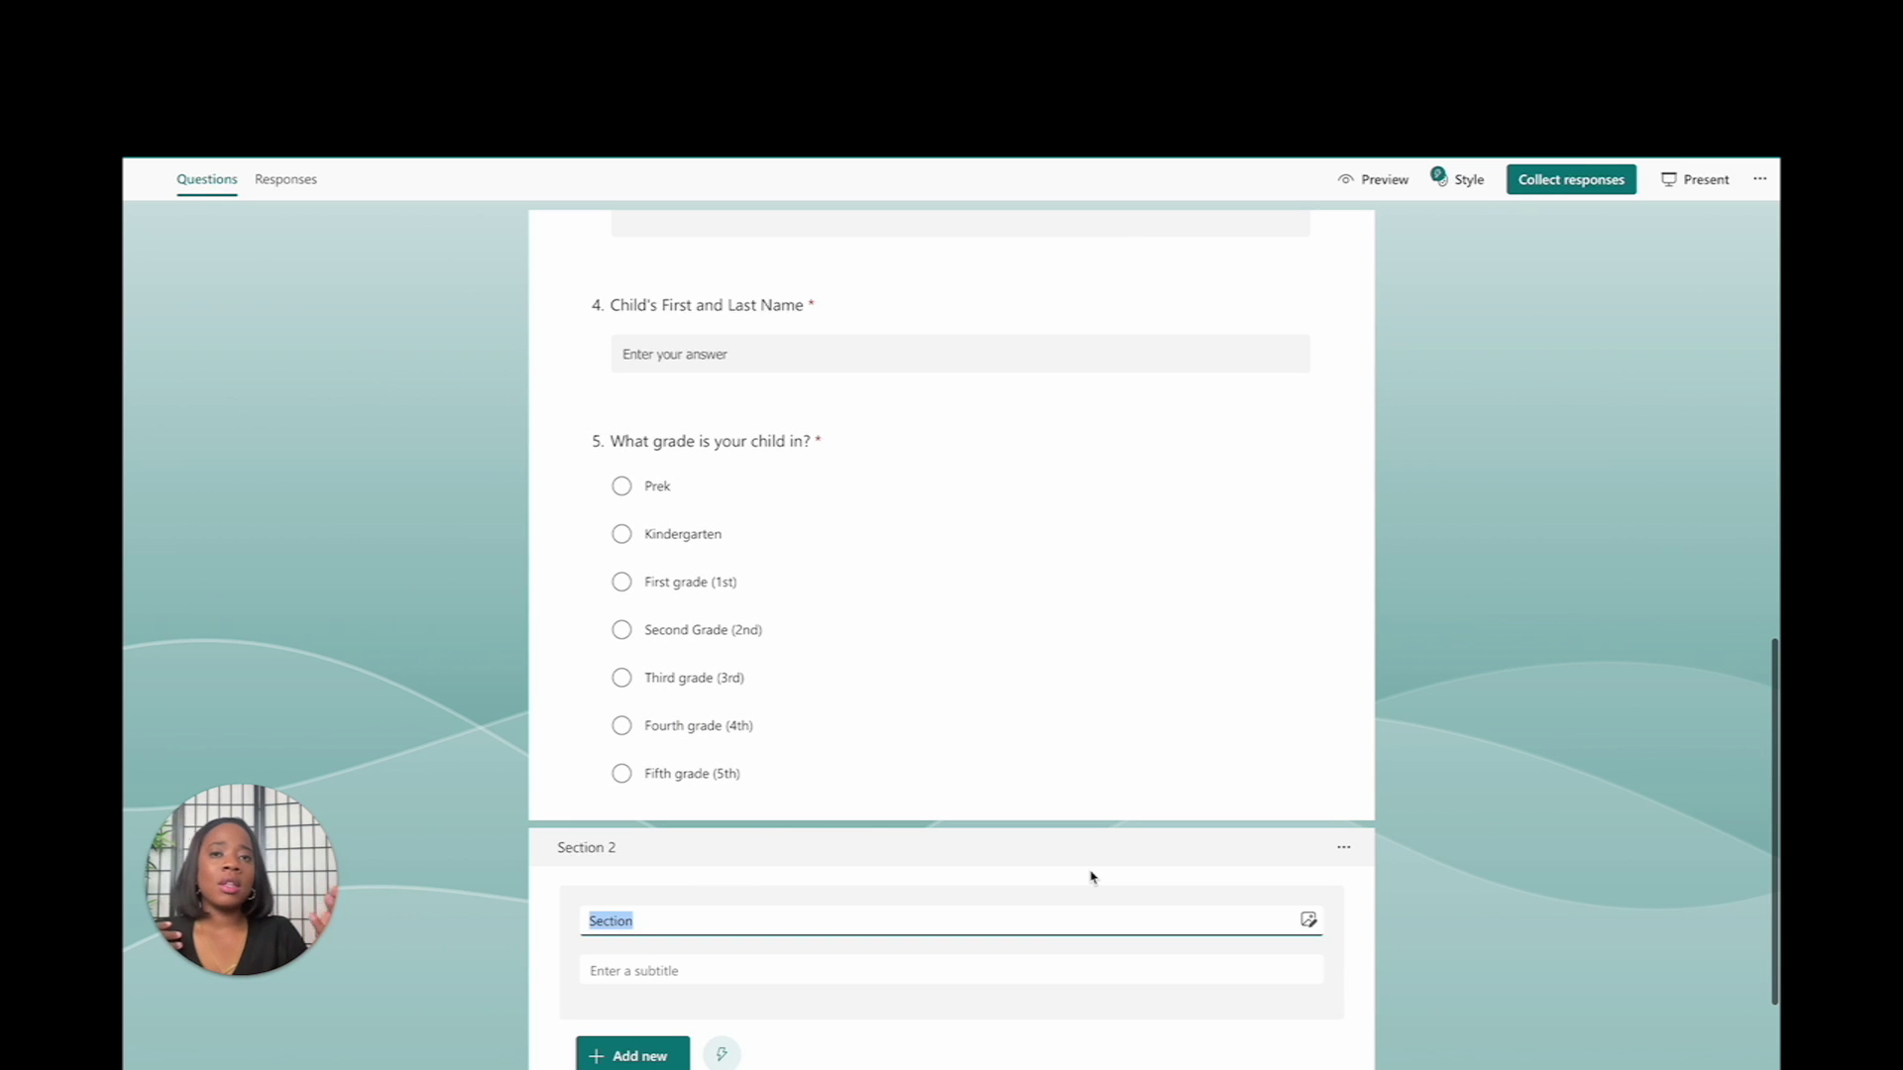
type("School Counseling Services")
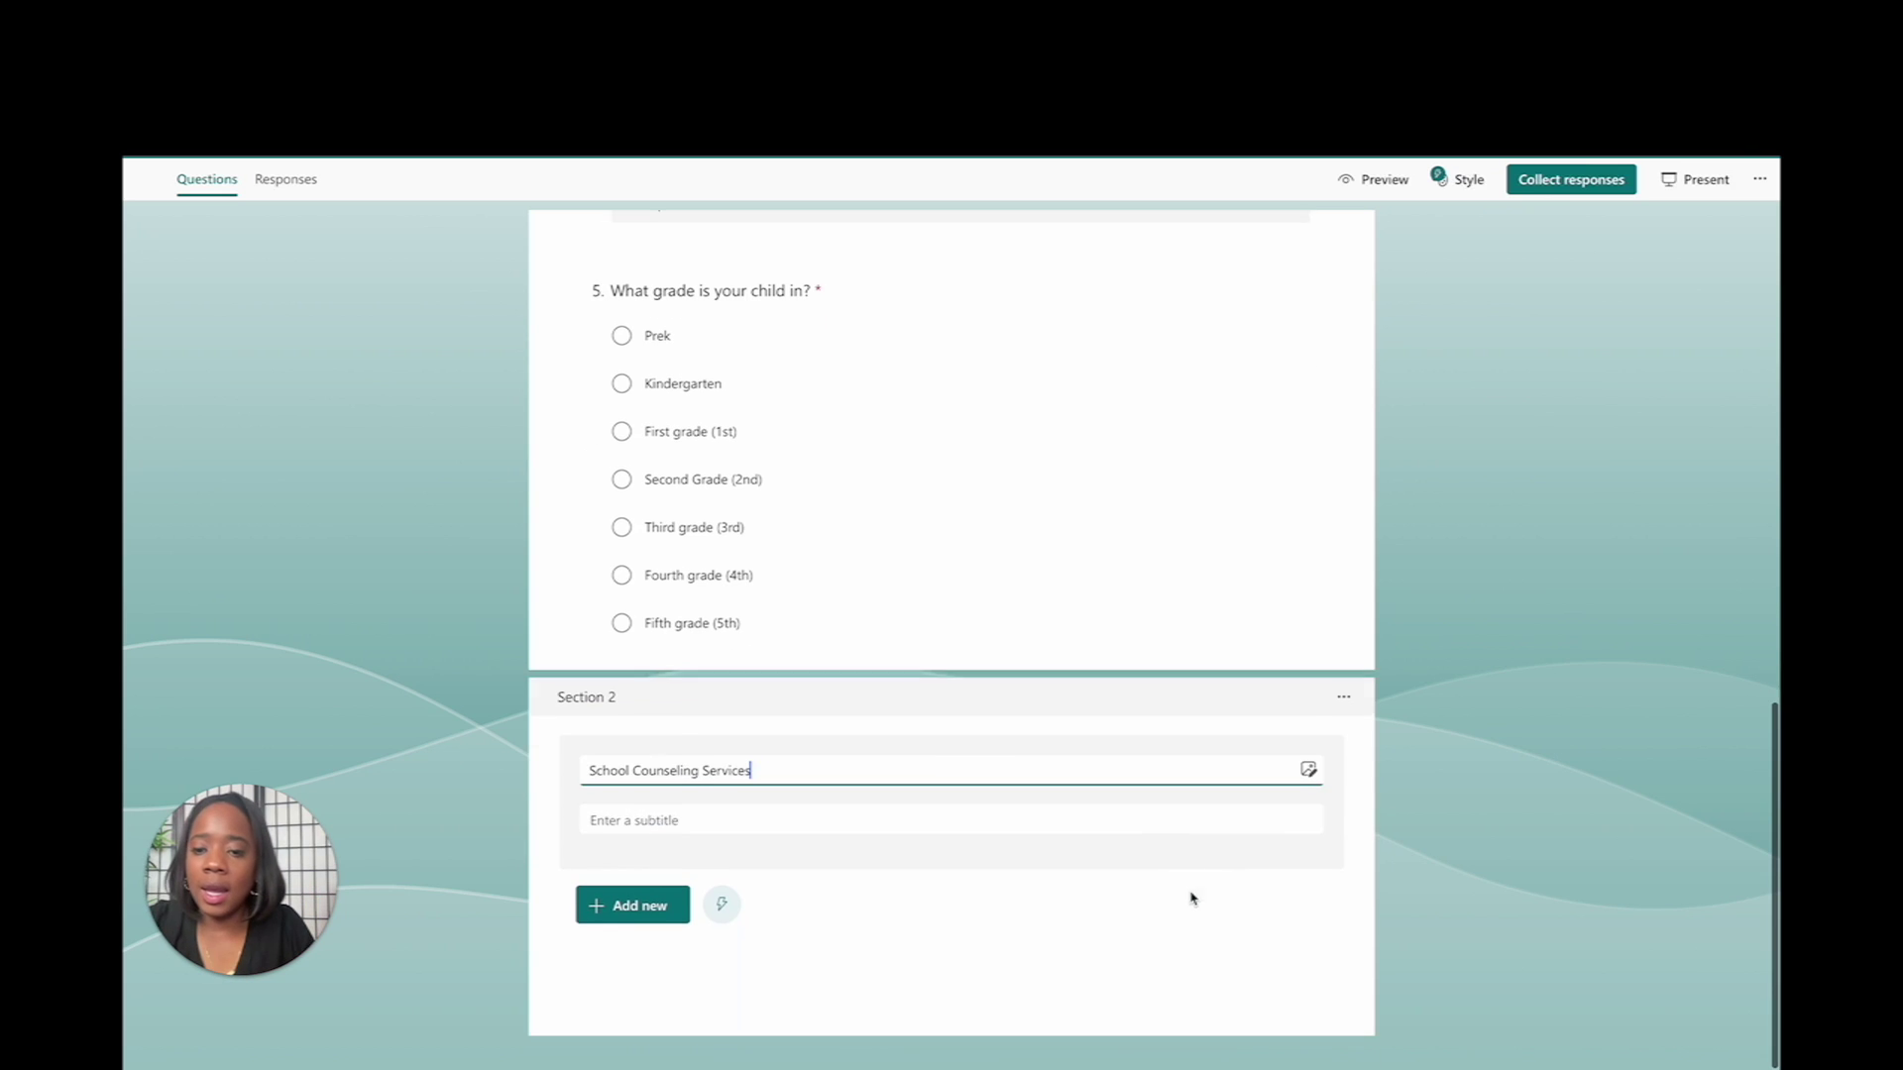
- Add a required choice question "What School Counseling services you feel you child would benefit from?" offering individual counseling, small group counseling, Both and Neither
left_click(635, 909)
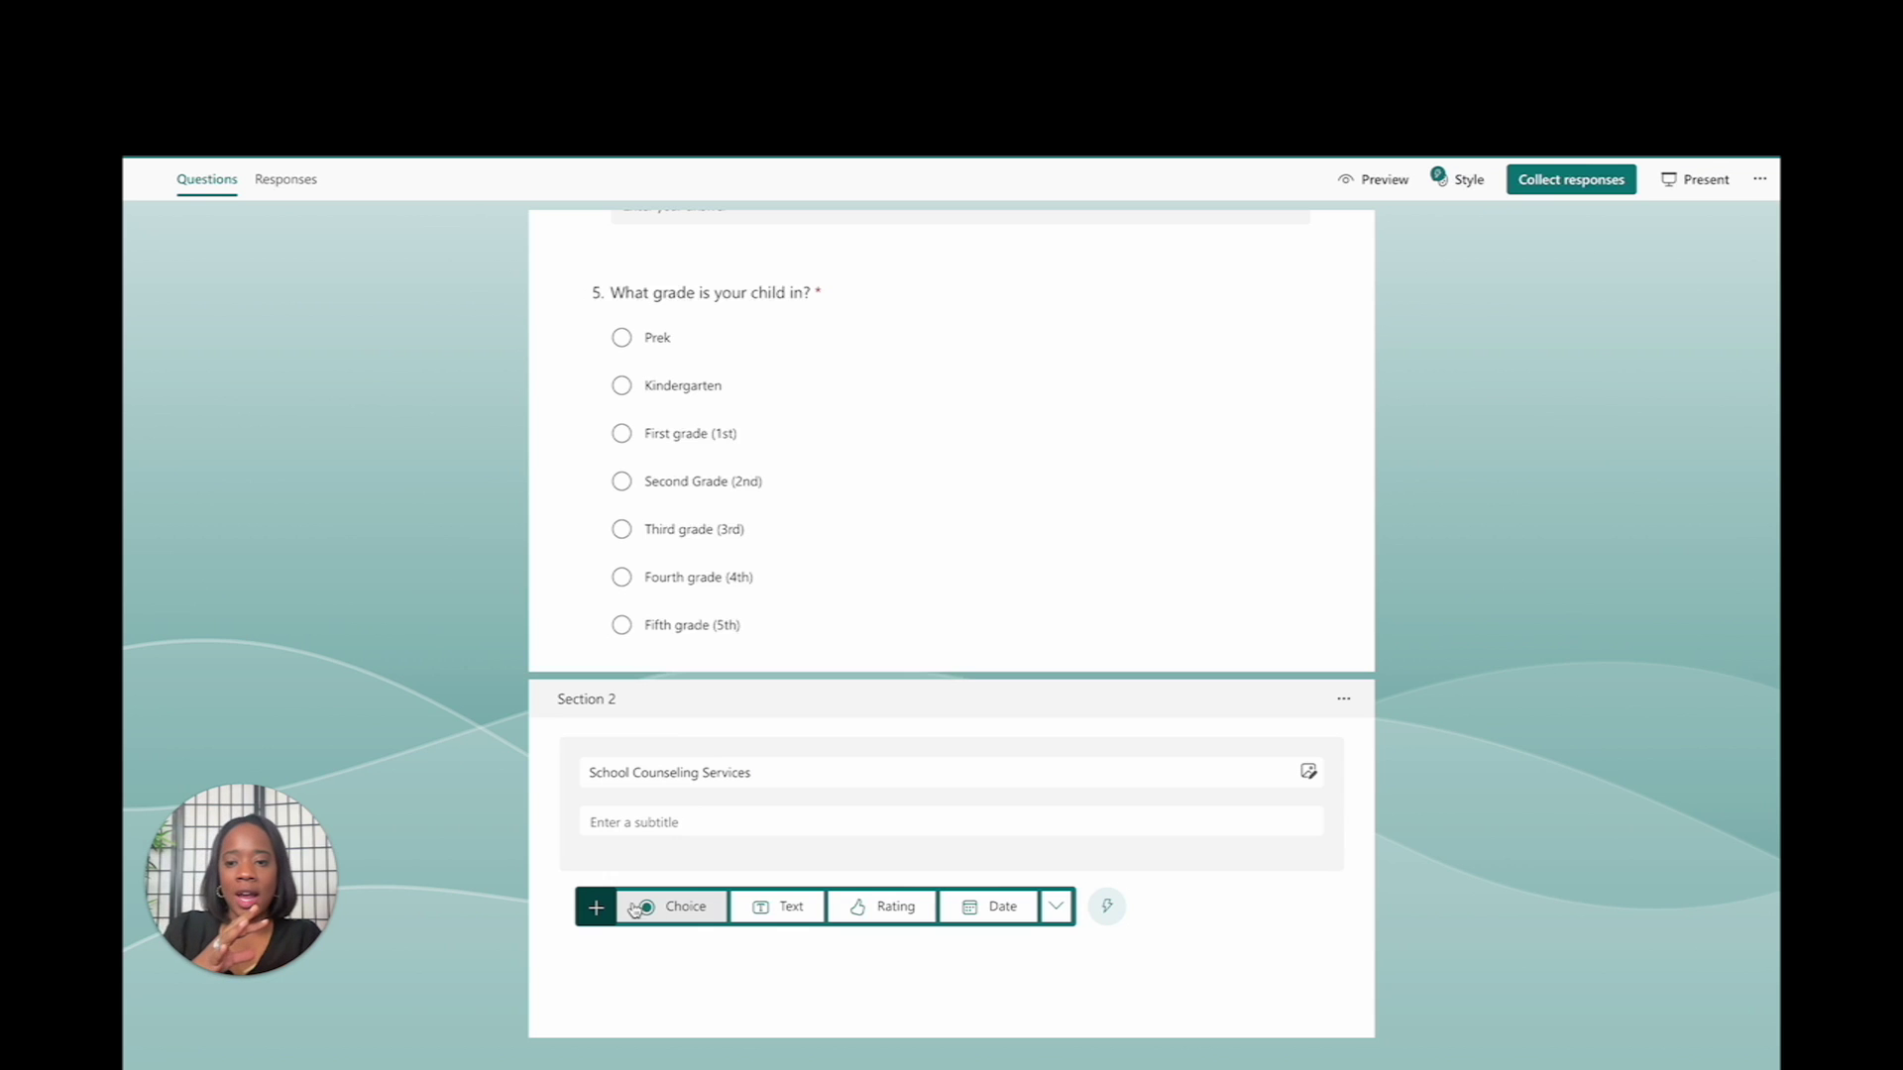
left_click(684, 910)
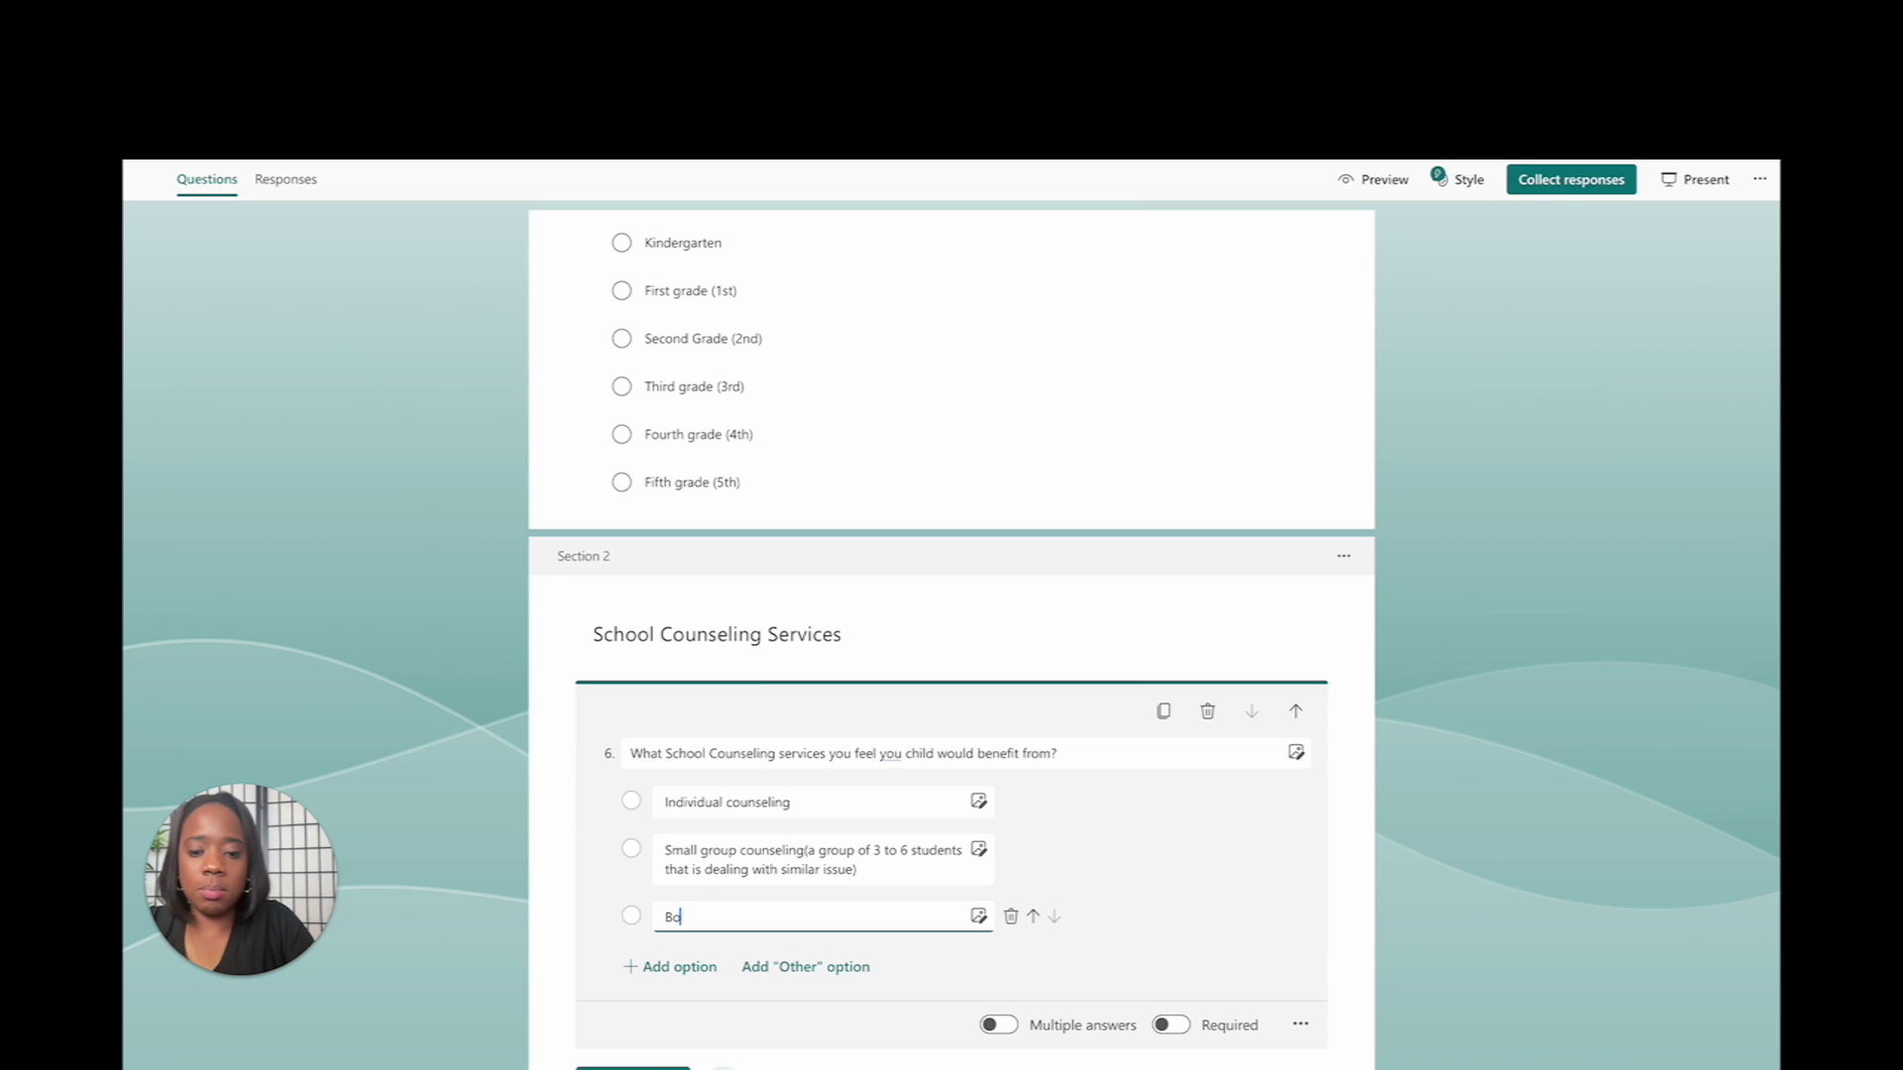
type("th")
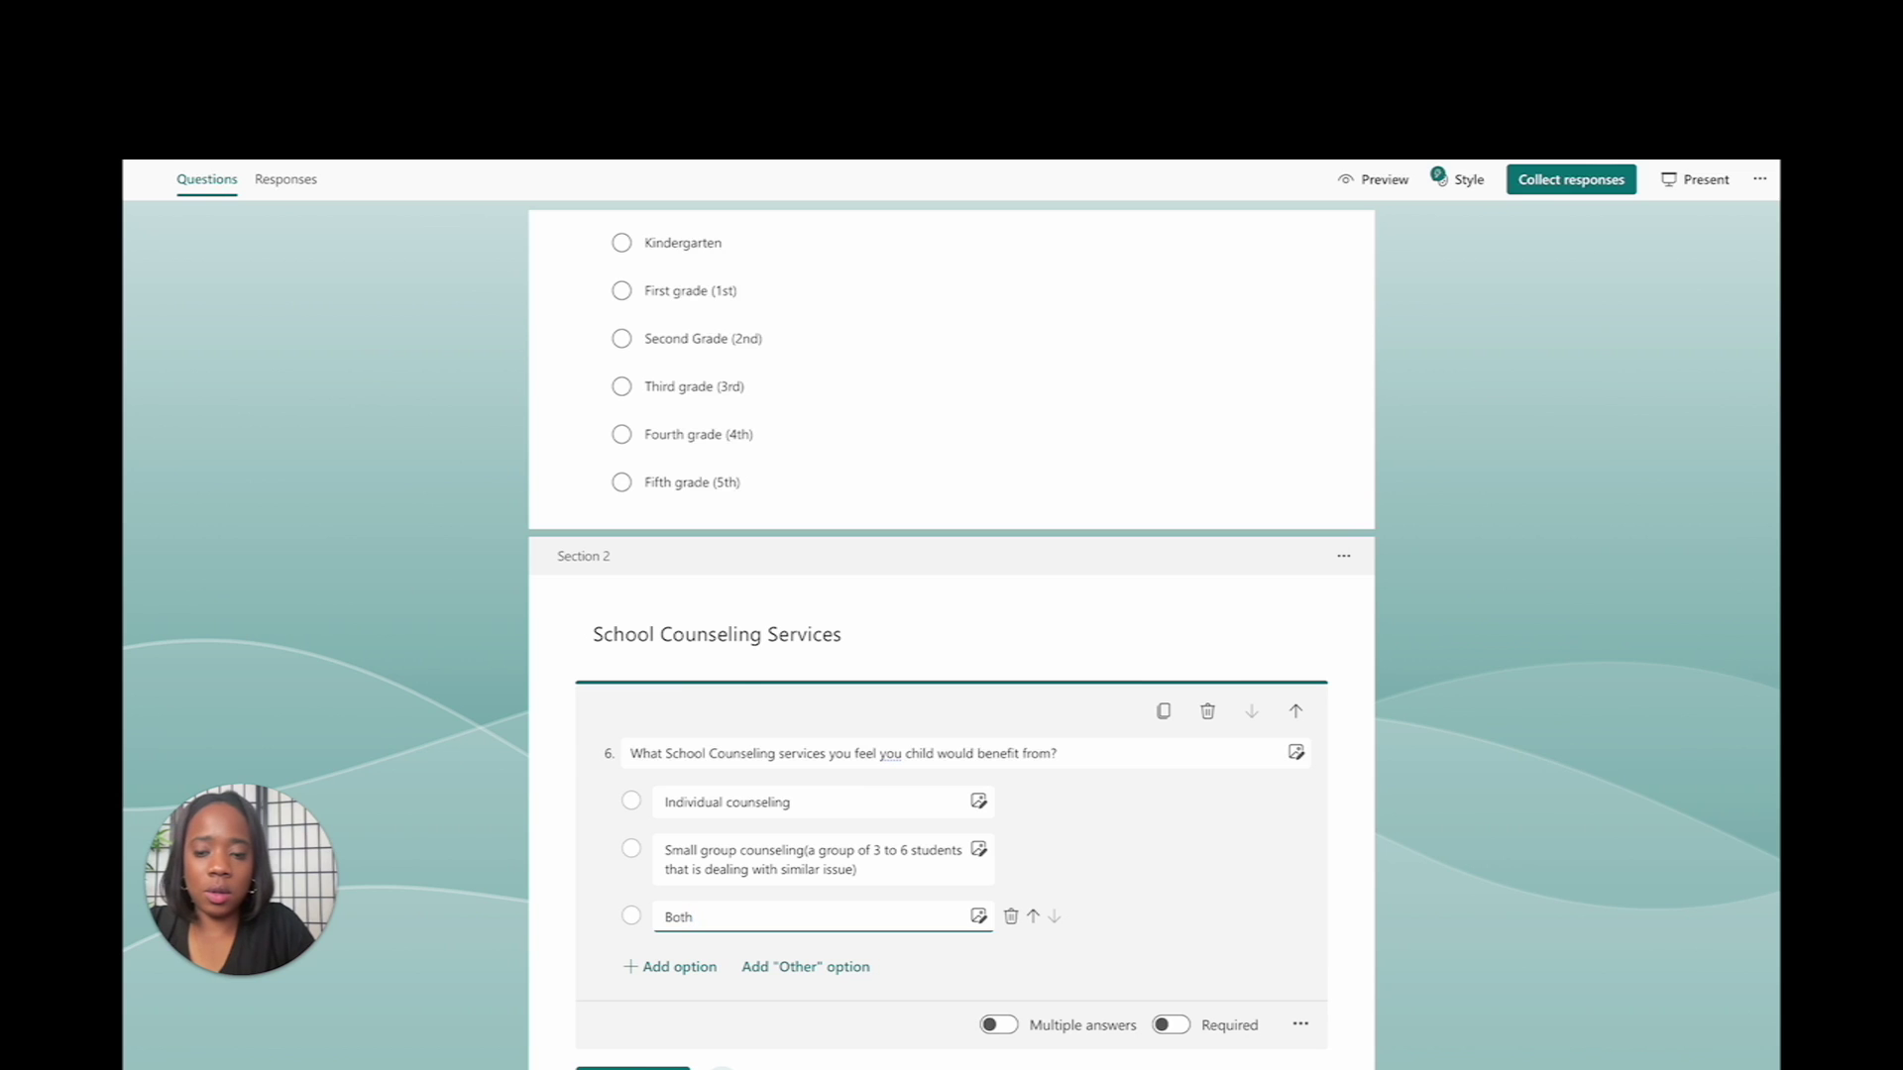
key("Return")
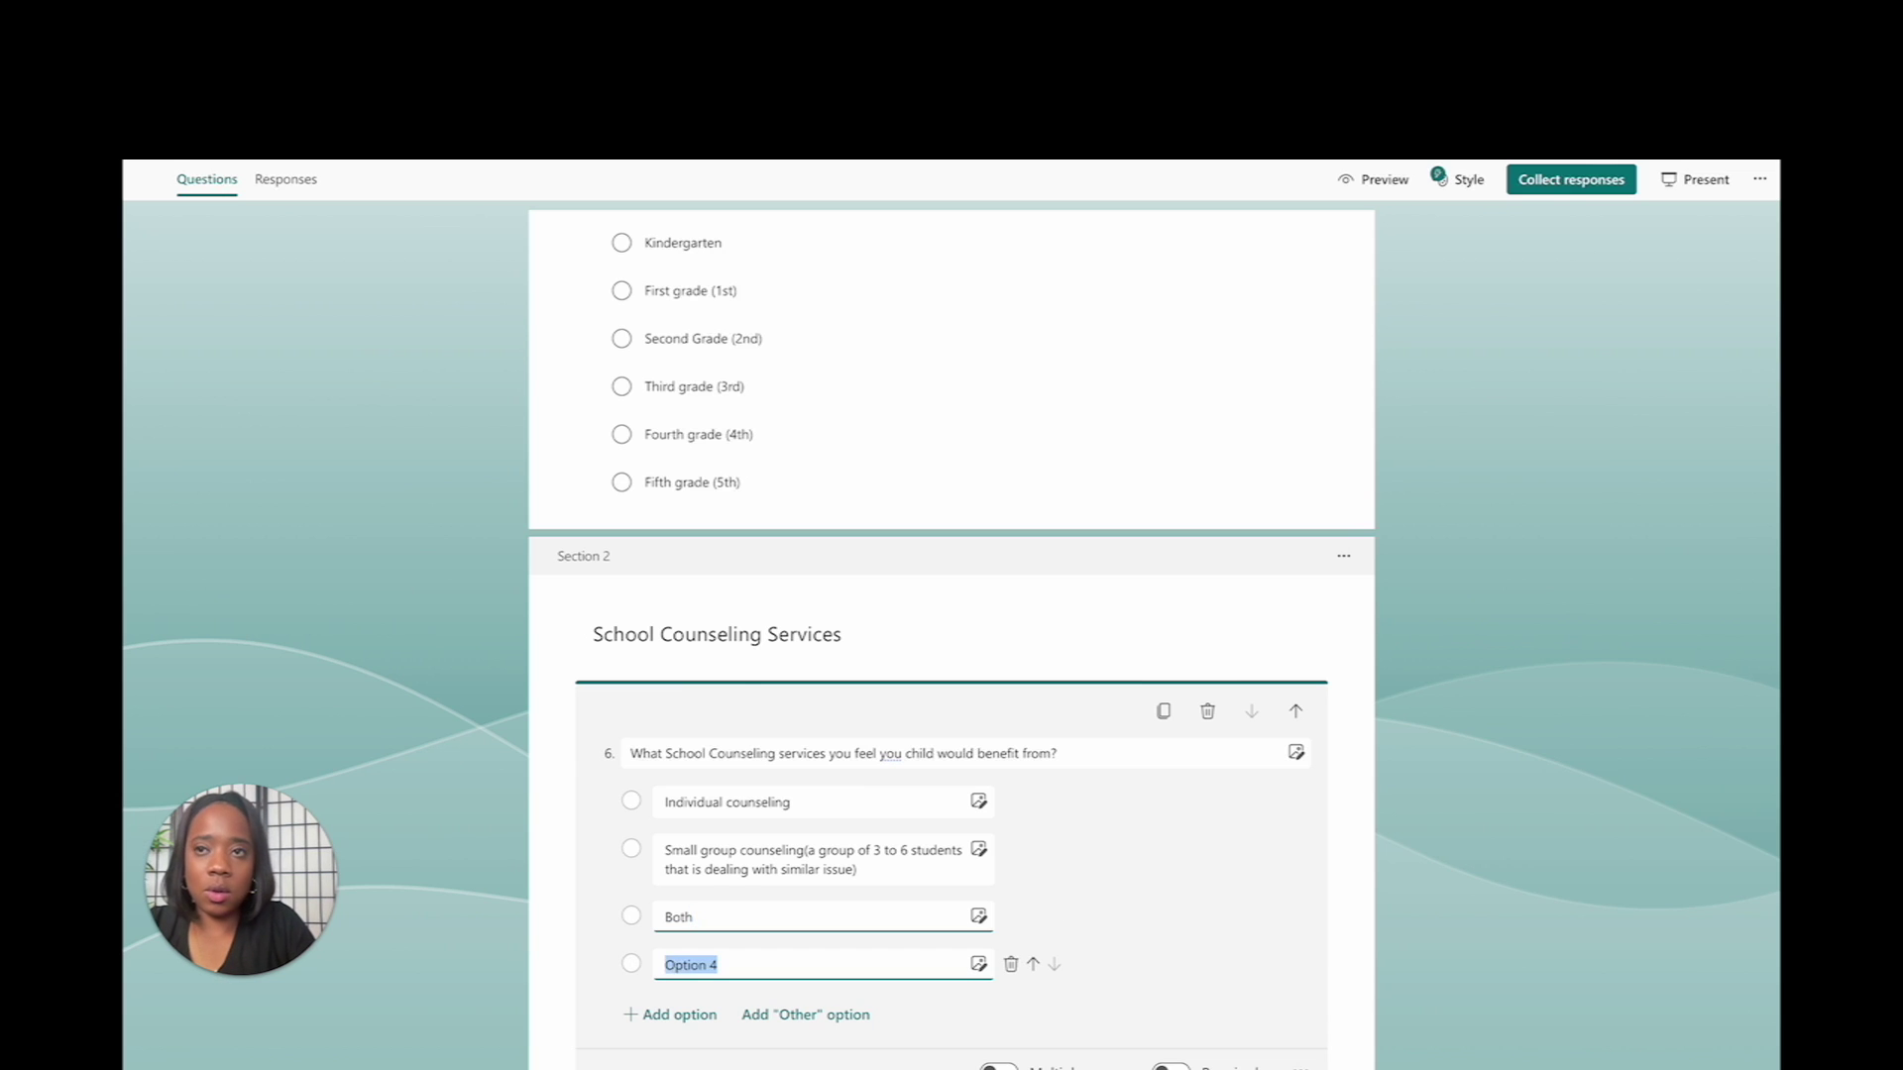
type("Neither")
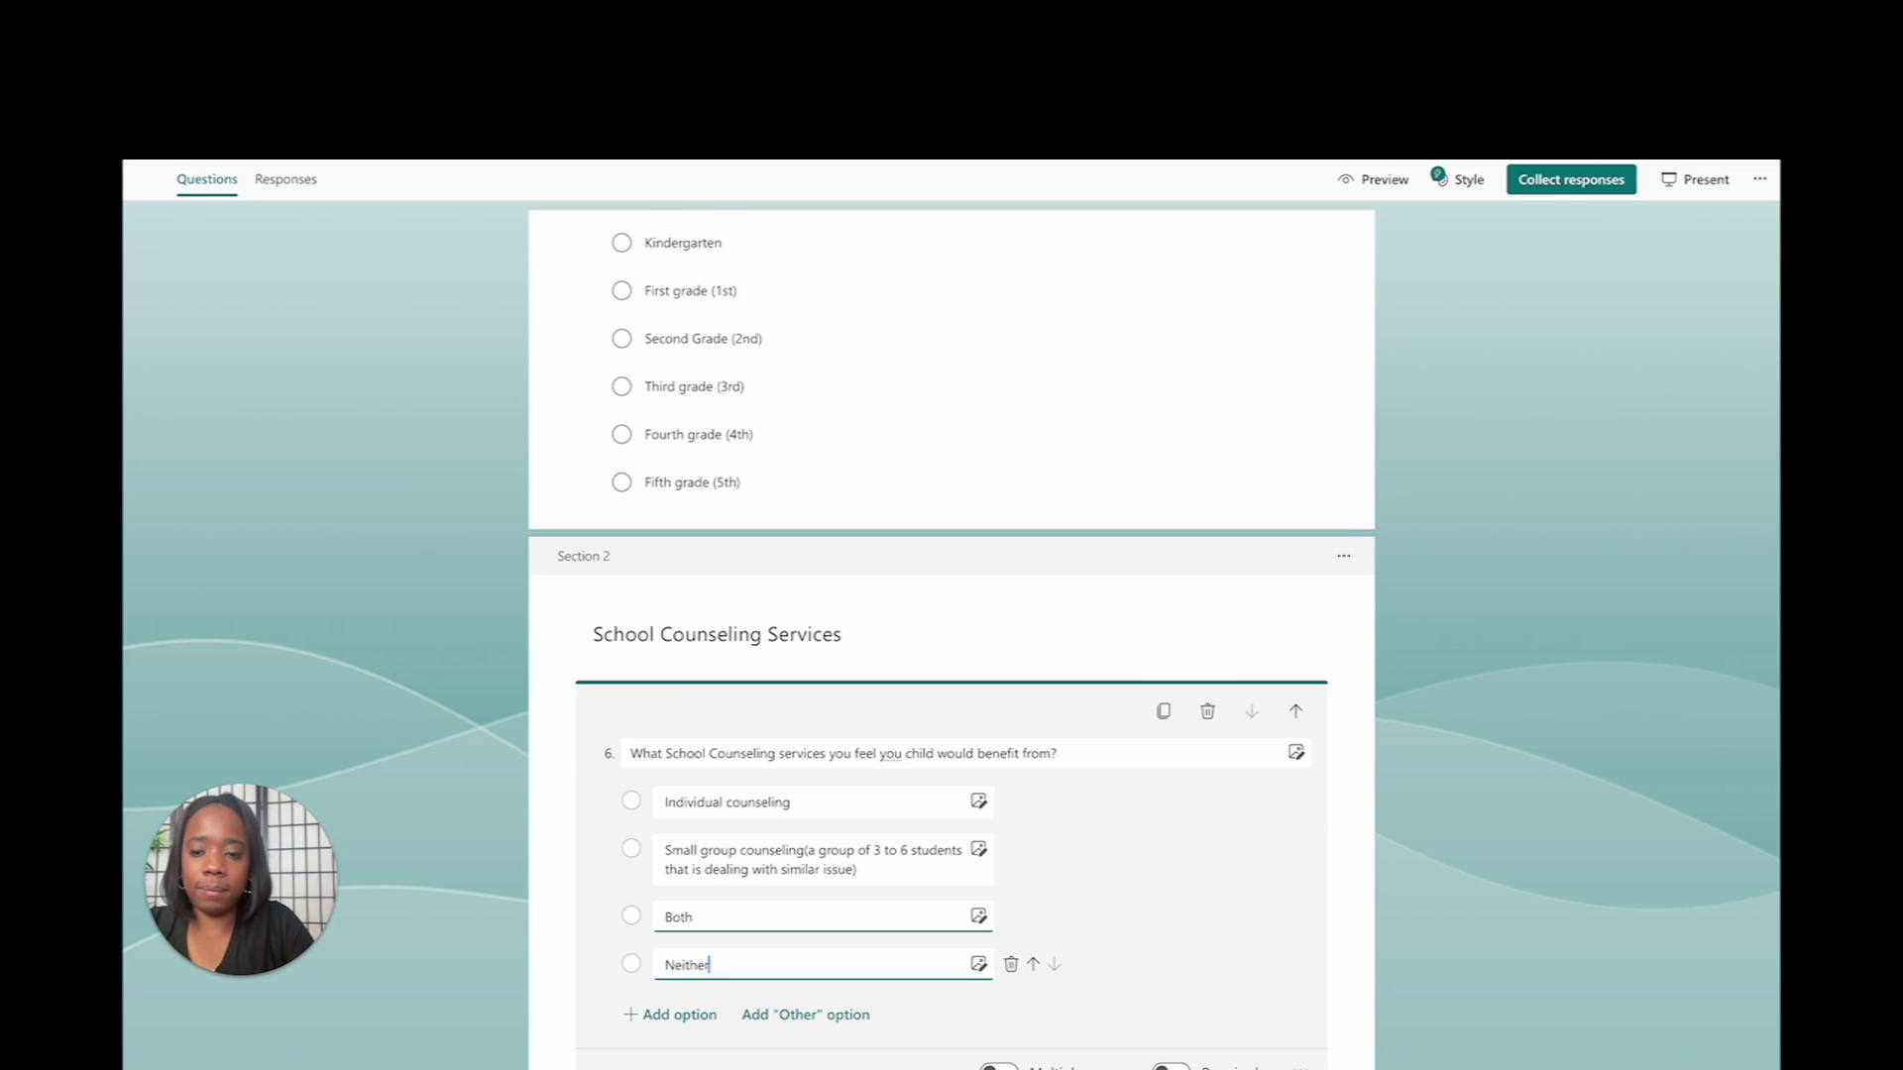
scroll(609, 912, "down", 2)
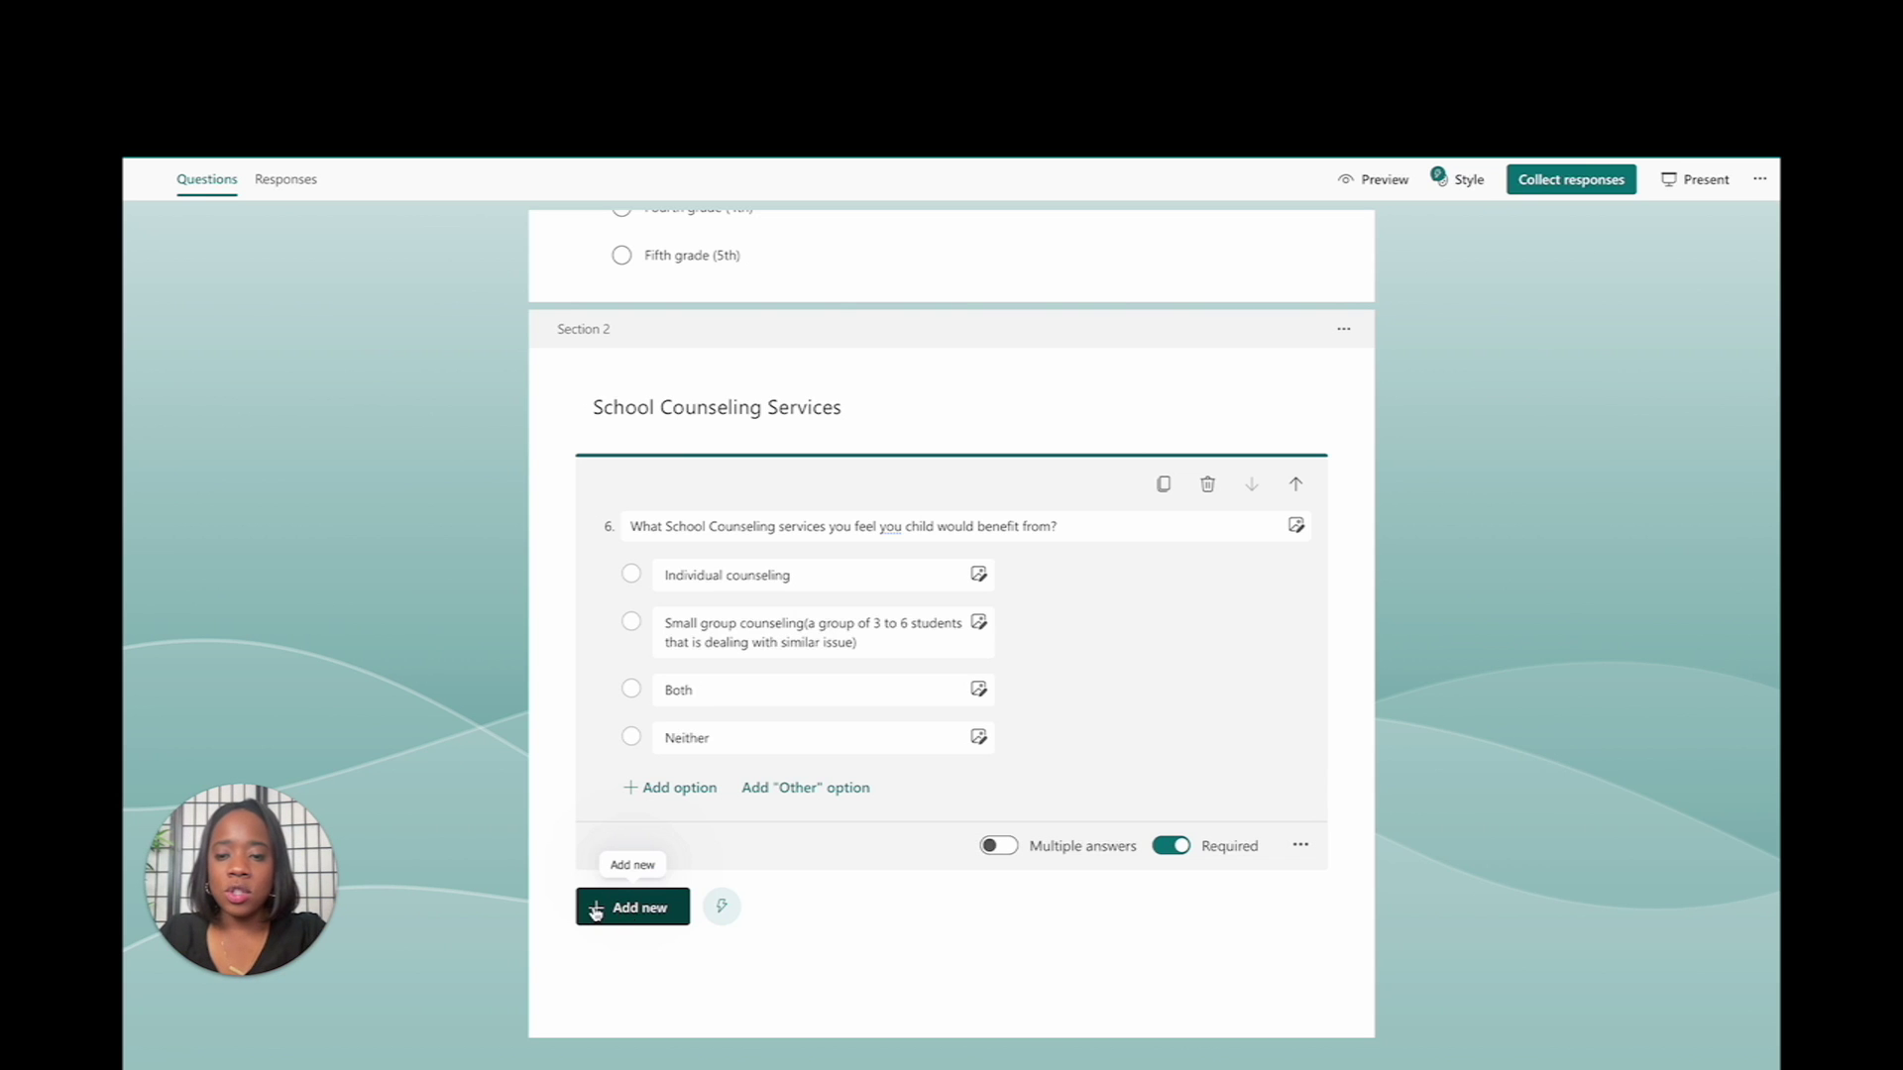
- Add a third section below the counseling services question and title it "Areas of Need"
left_click(598, 910)
left_click(1056, 907)
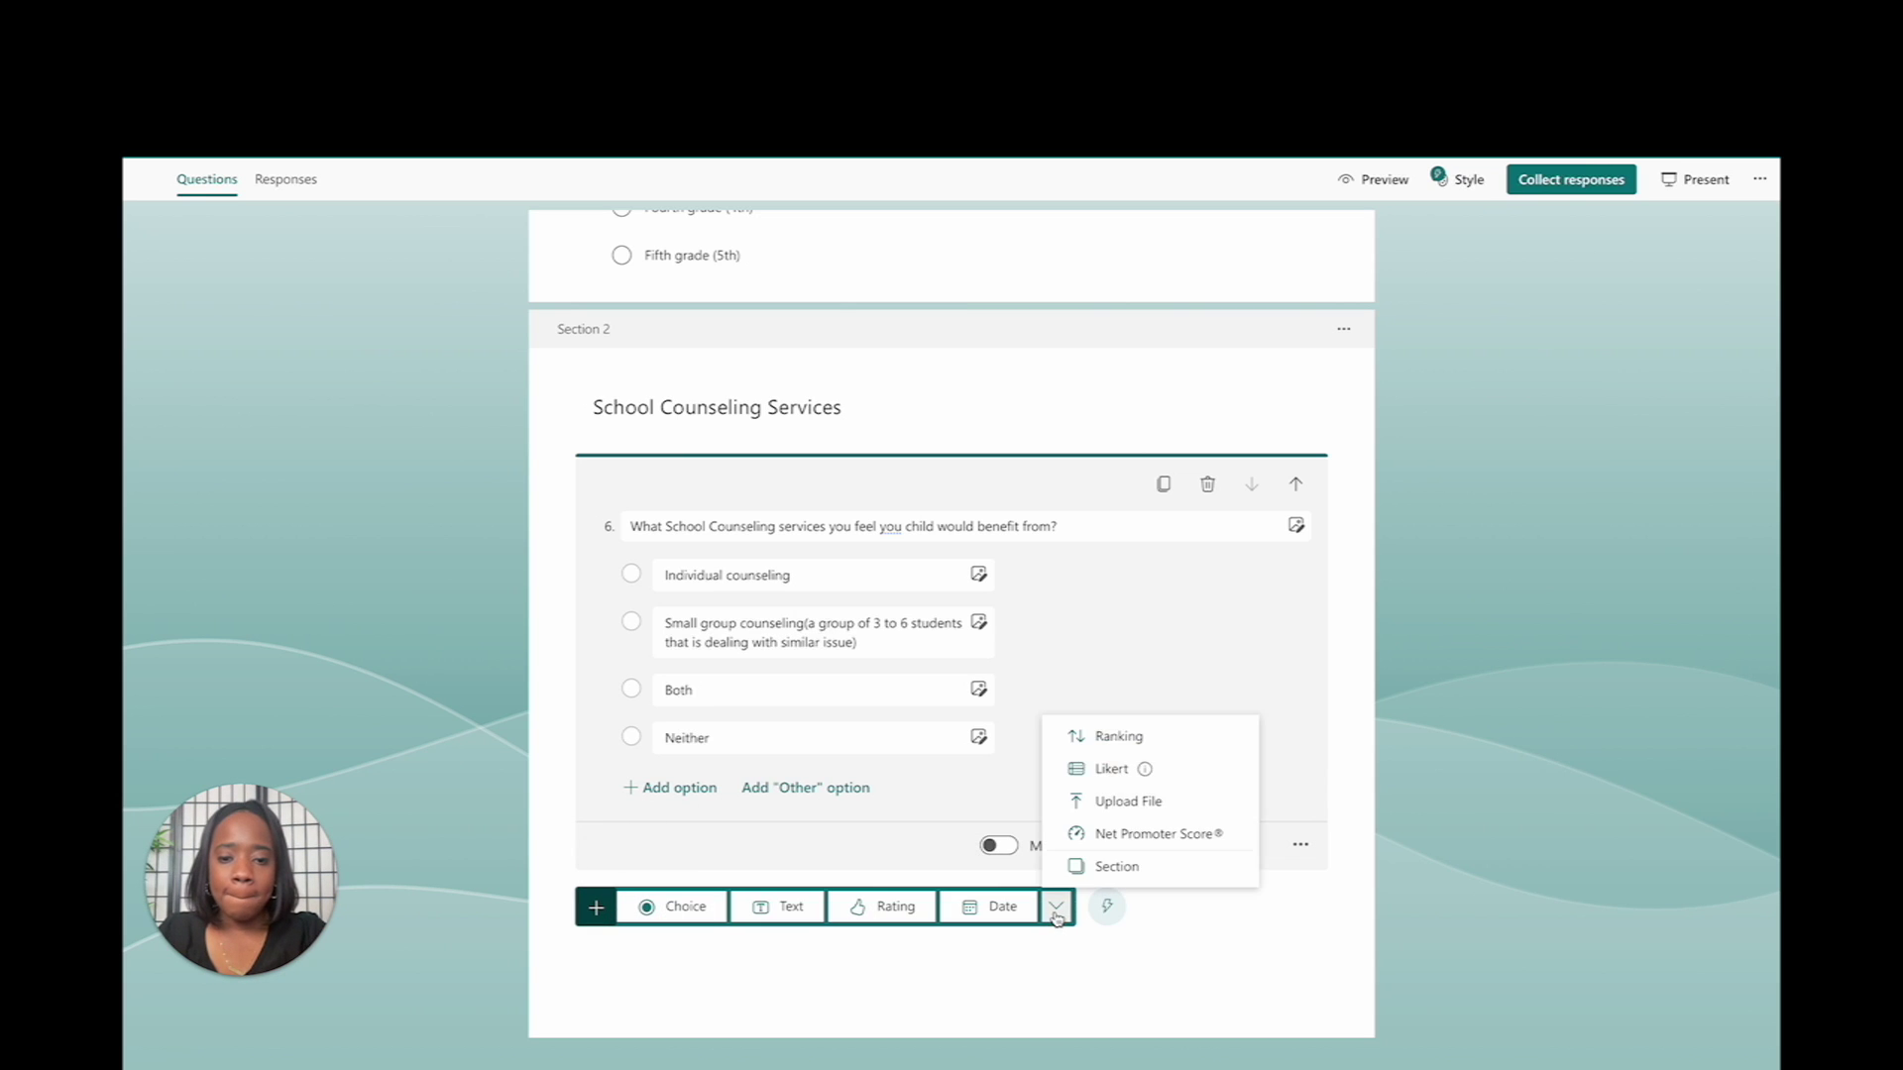
left_click(1096, 872)
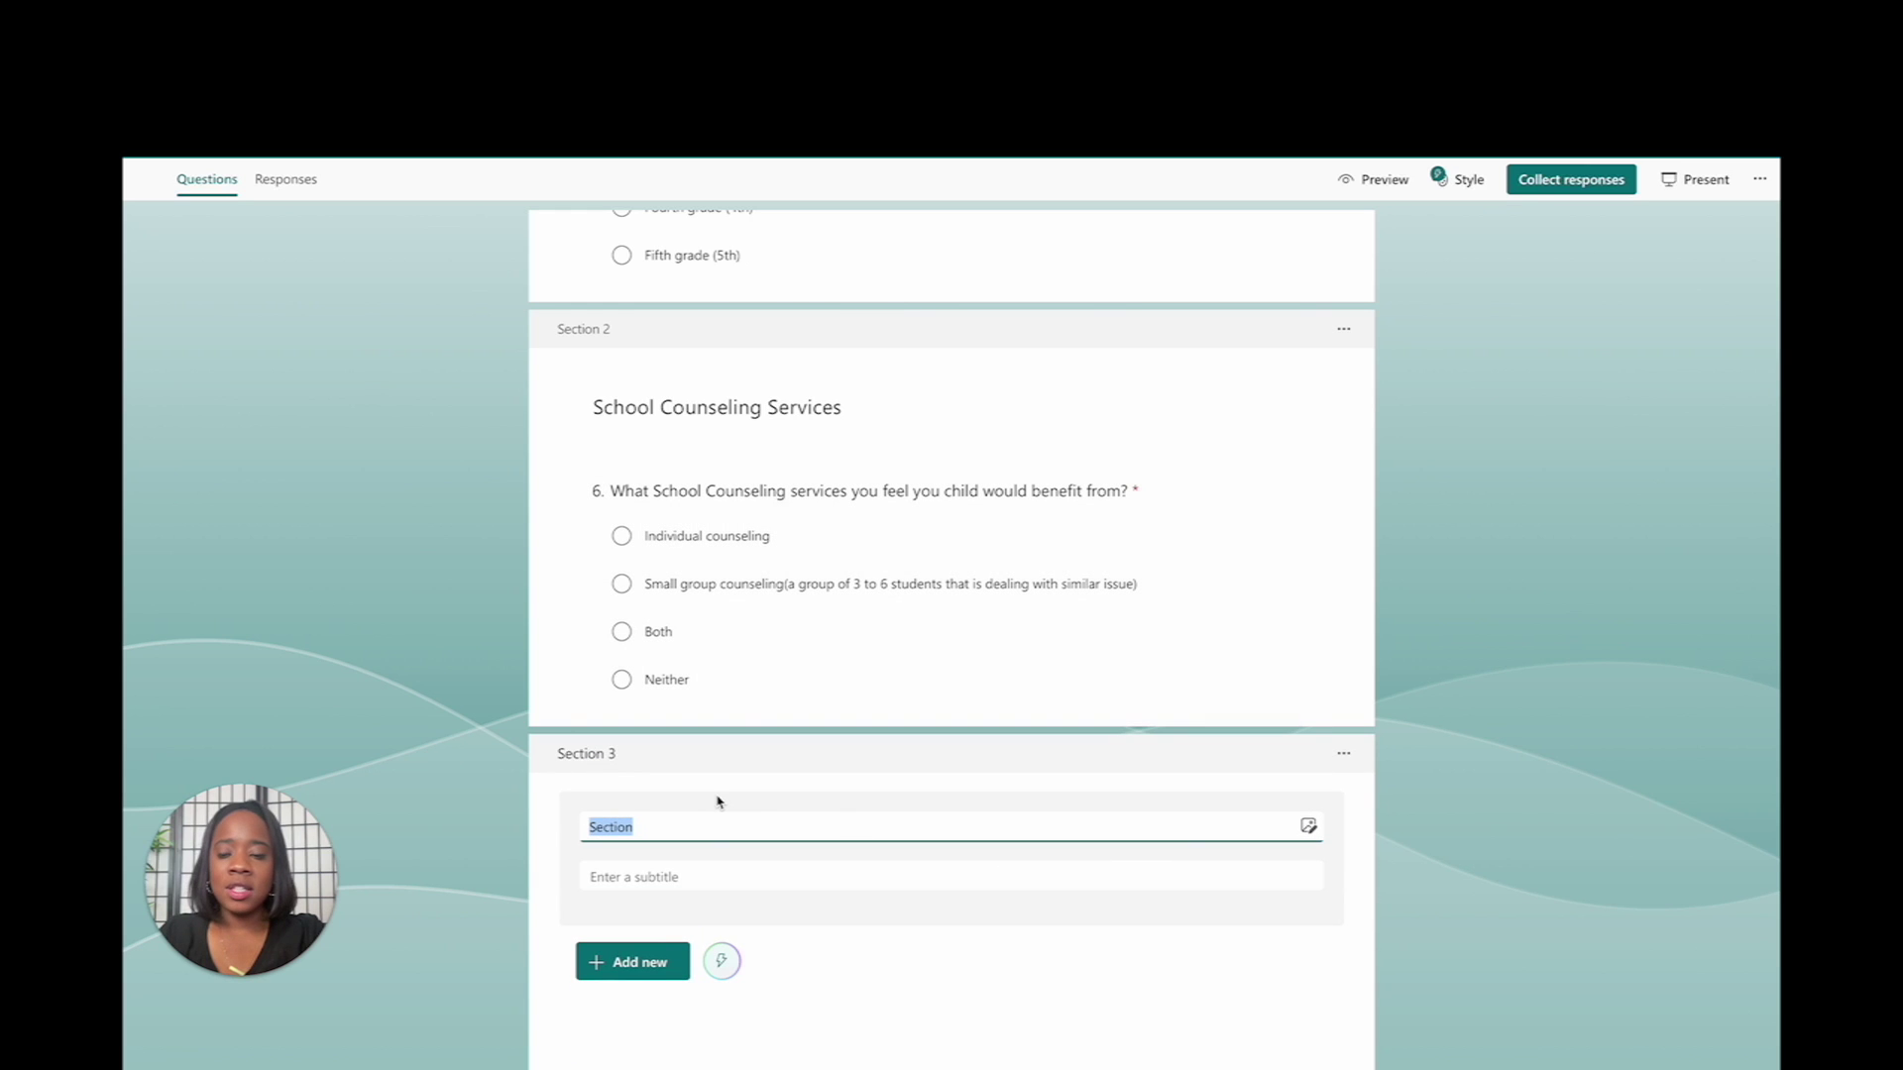
type("Area")
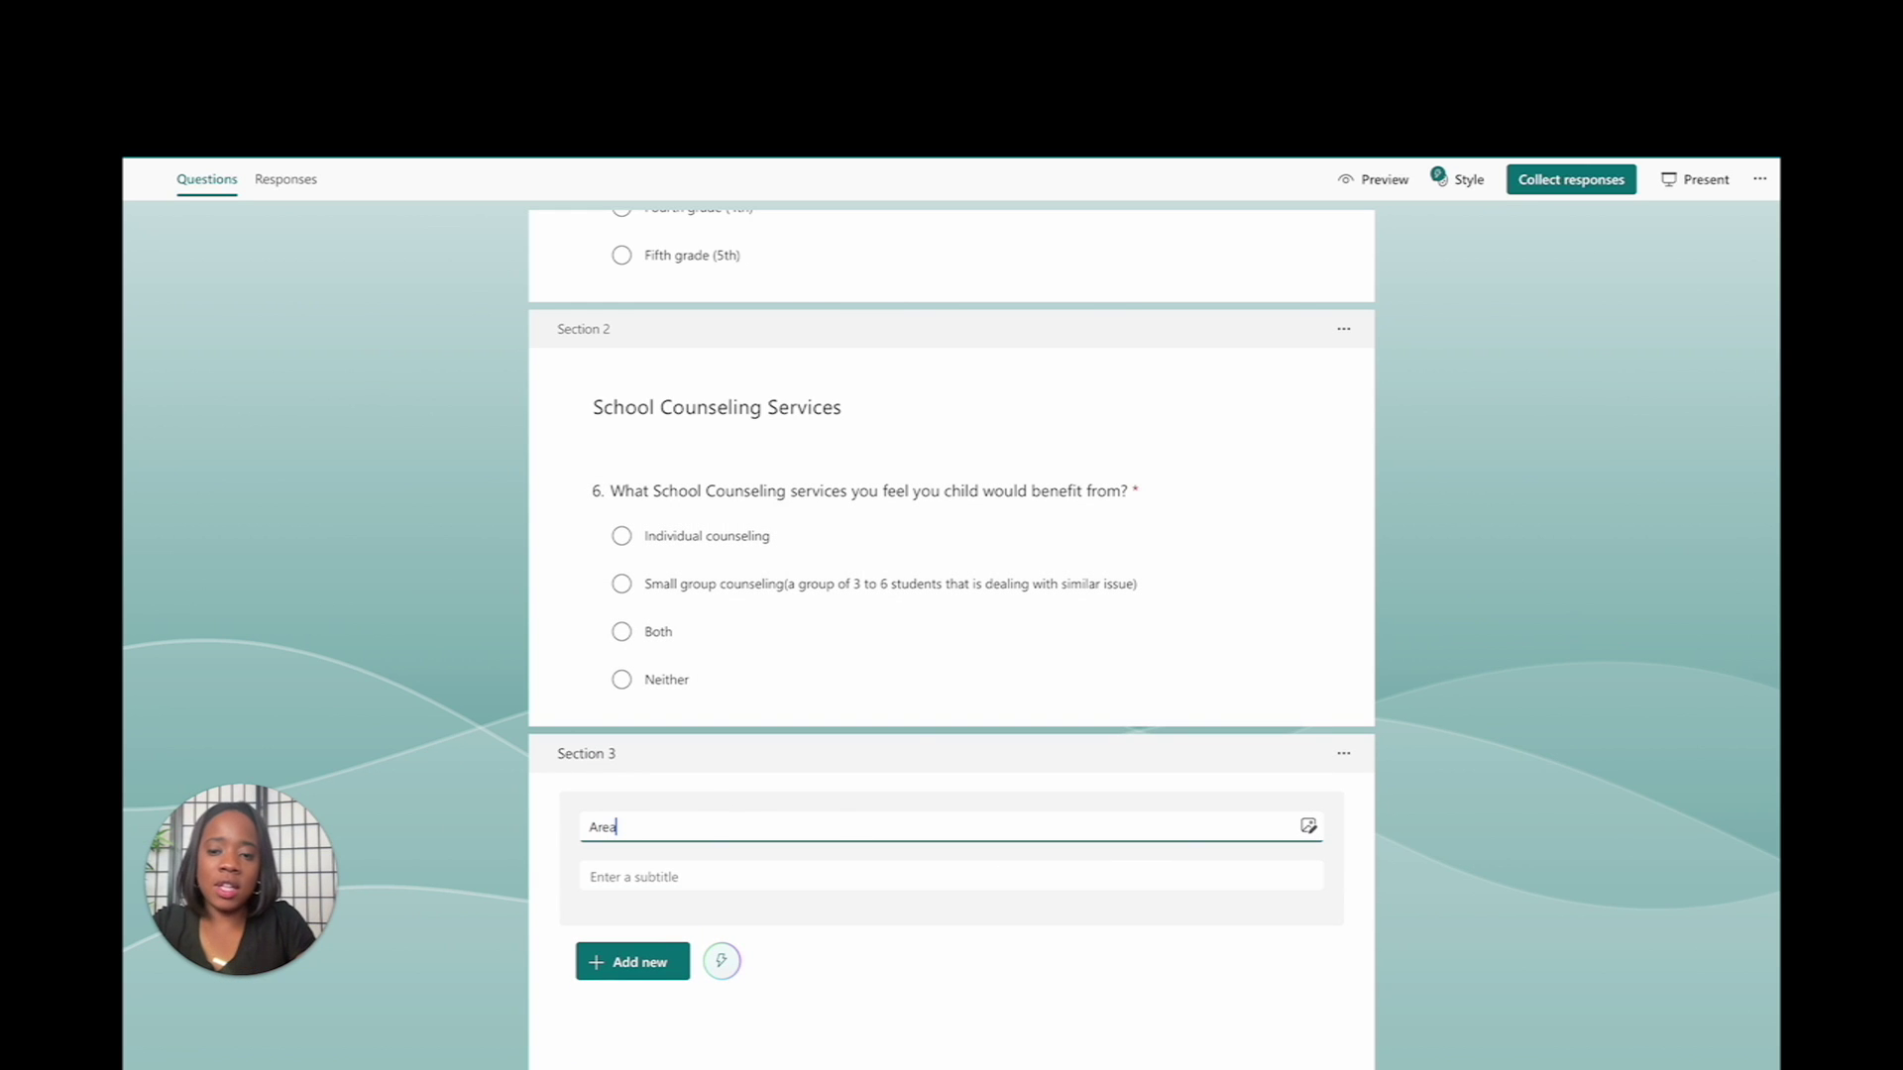
type("s of")
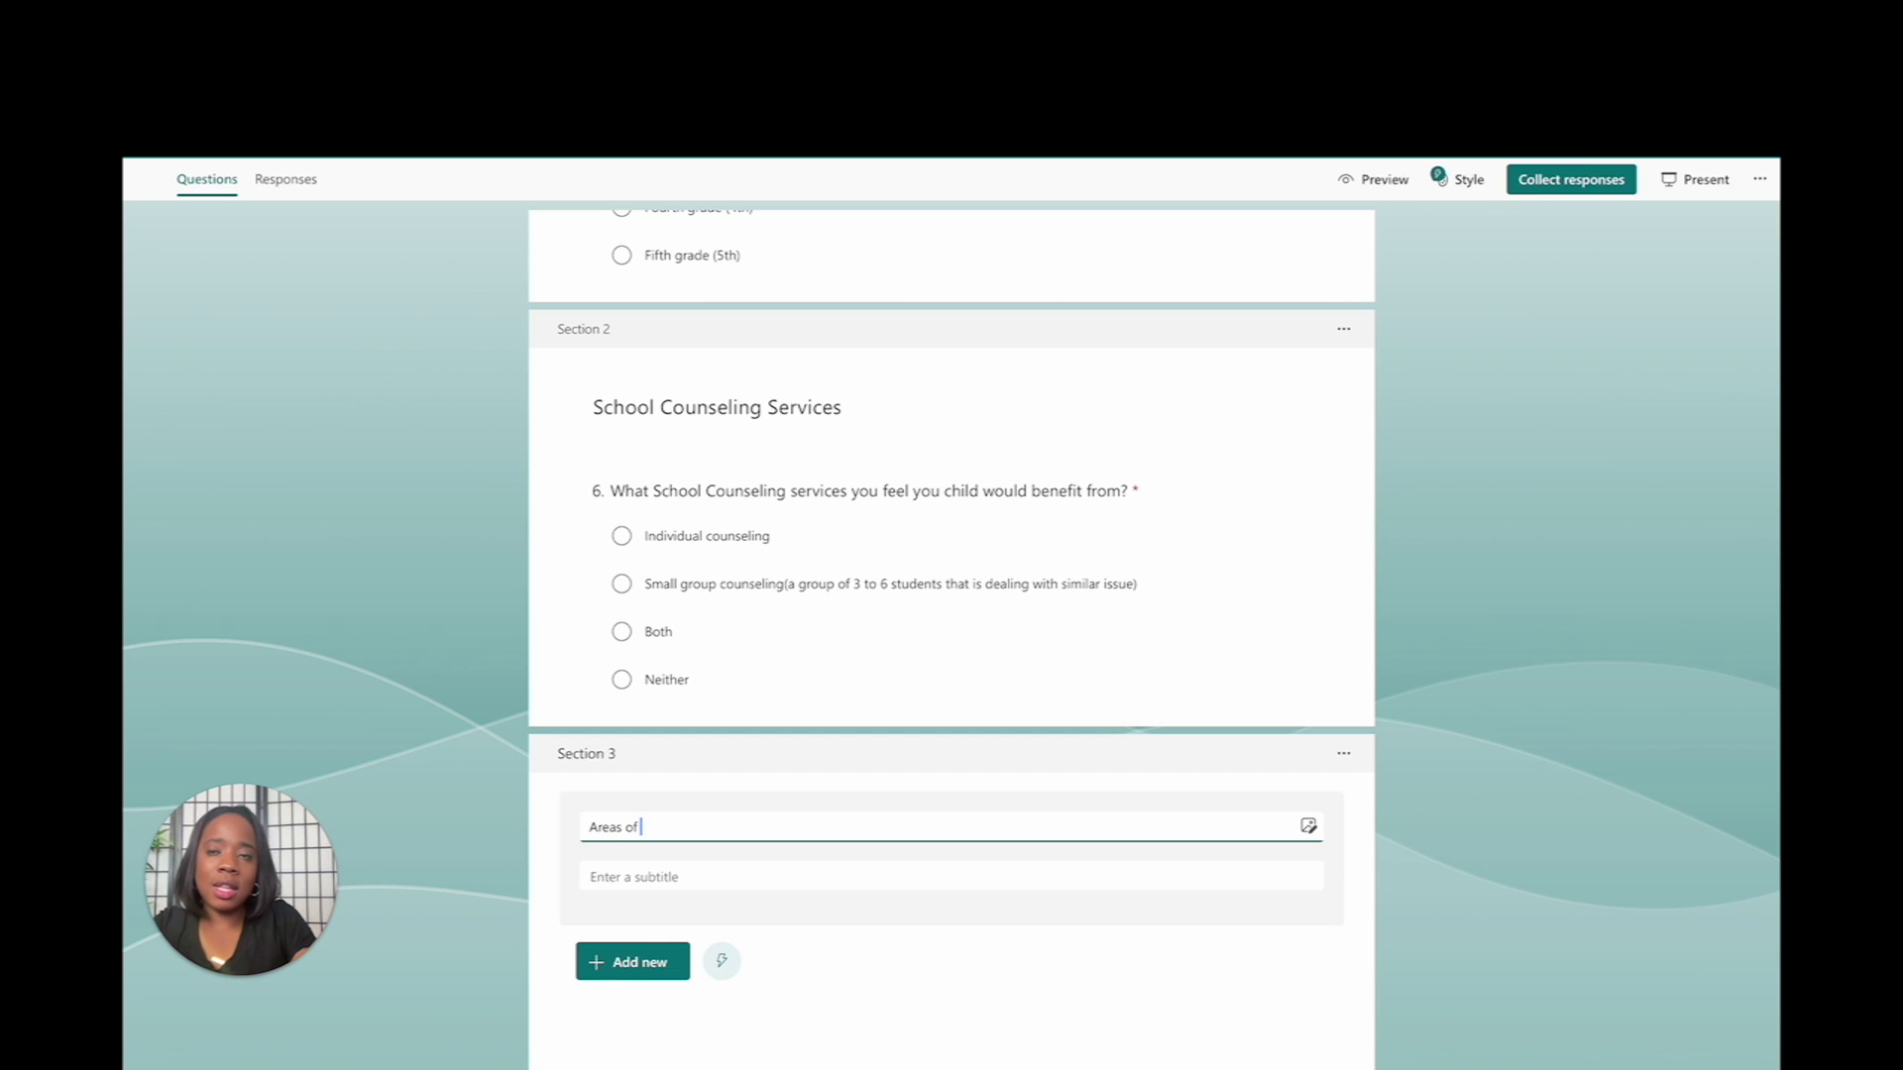
type(" need")
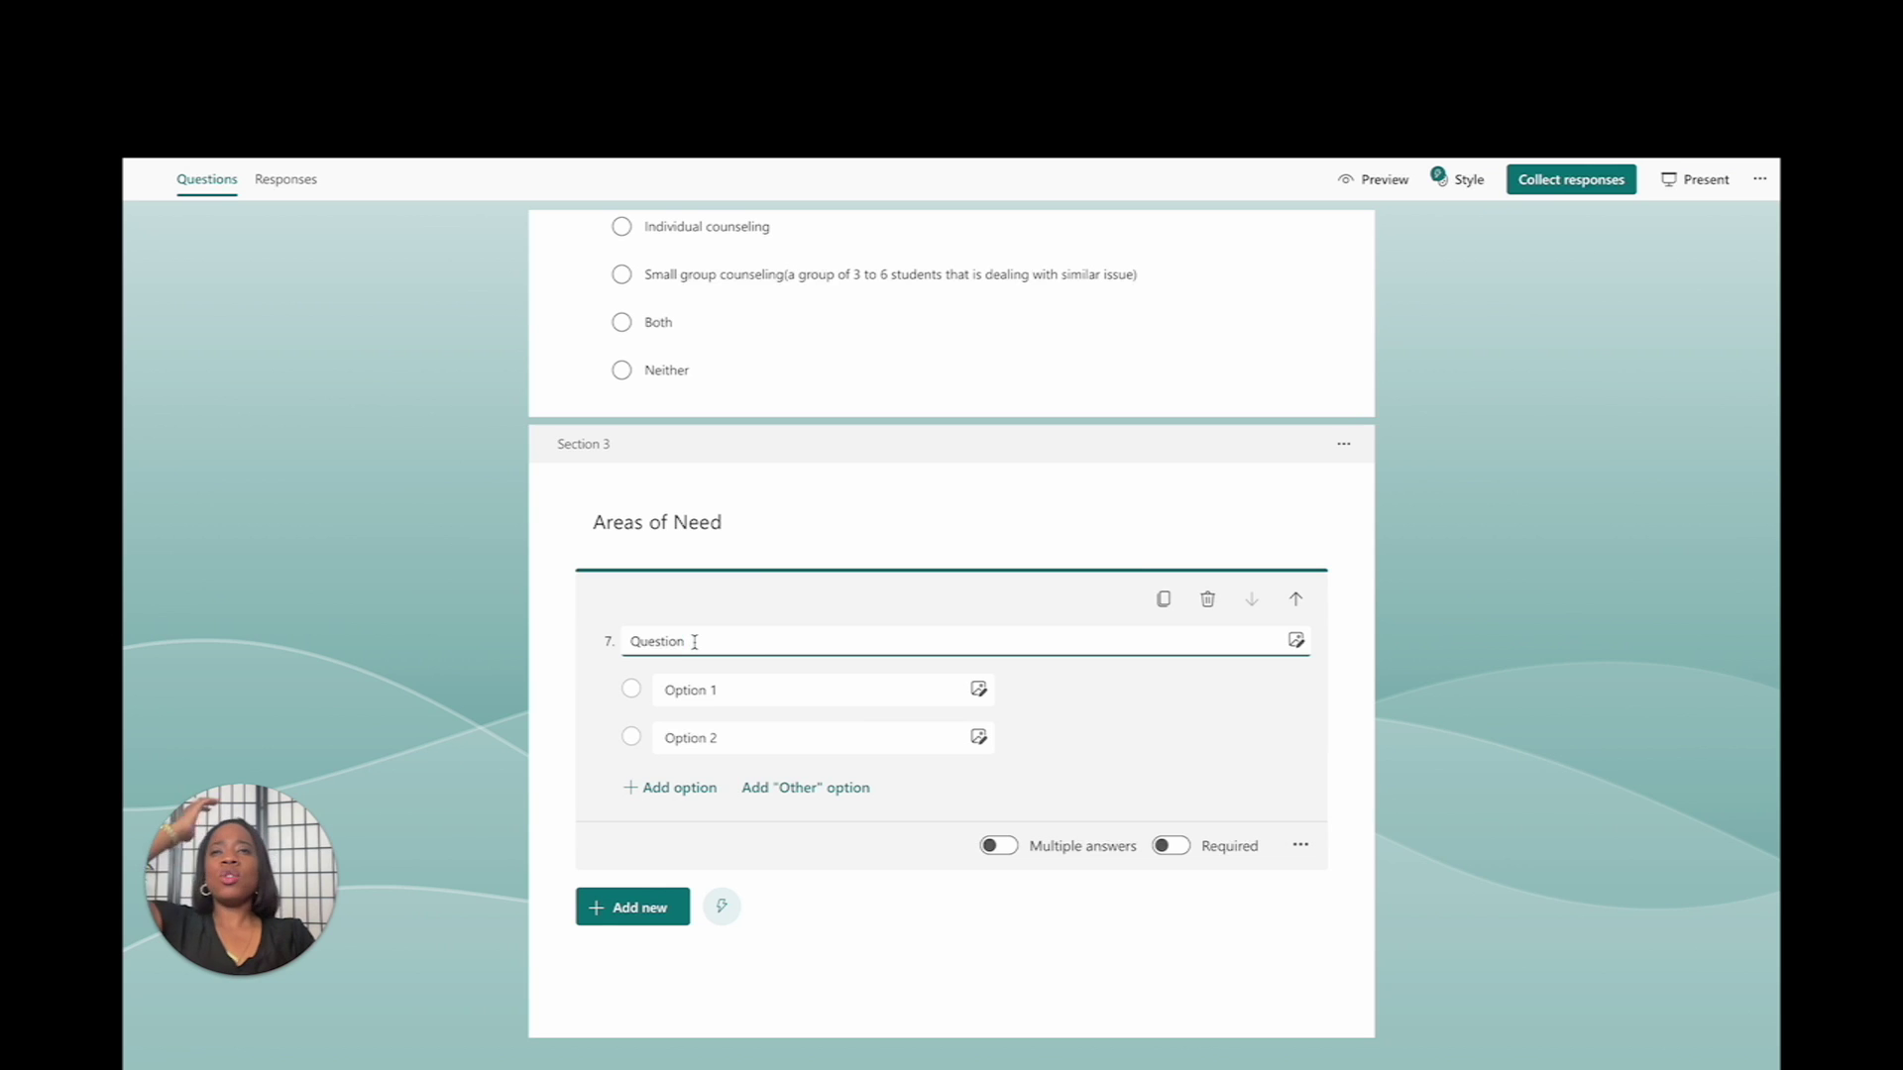
- Write required question 7, "What area(s) does your child need help in? ( You may choose more than one answer)", with options Academics, Social, Emotional and Behavior
type("What area(s) does your child need help in? ( You may choose more than one answer)")
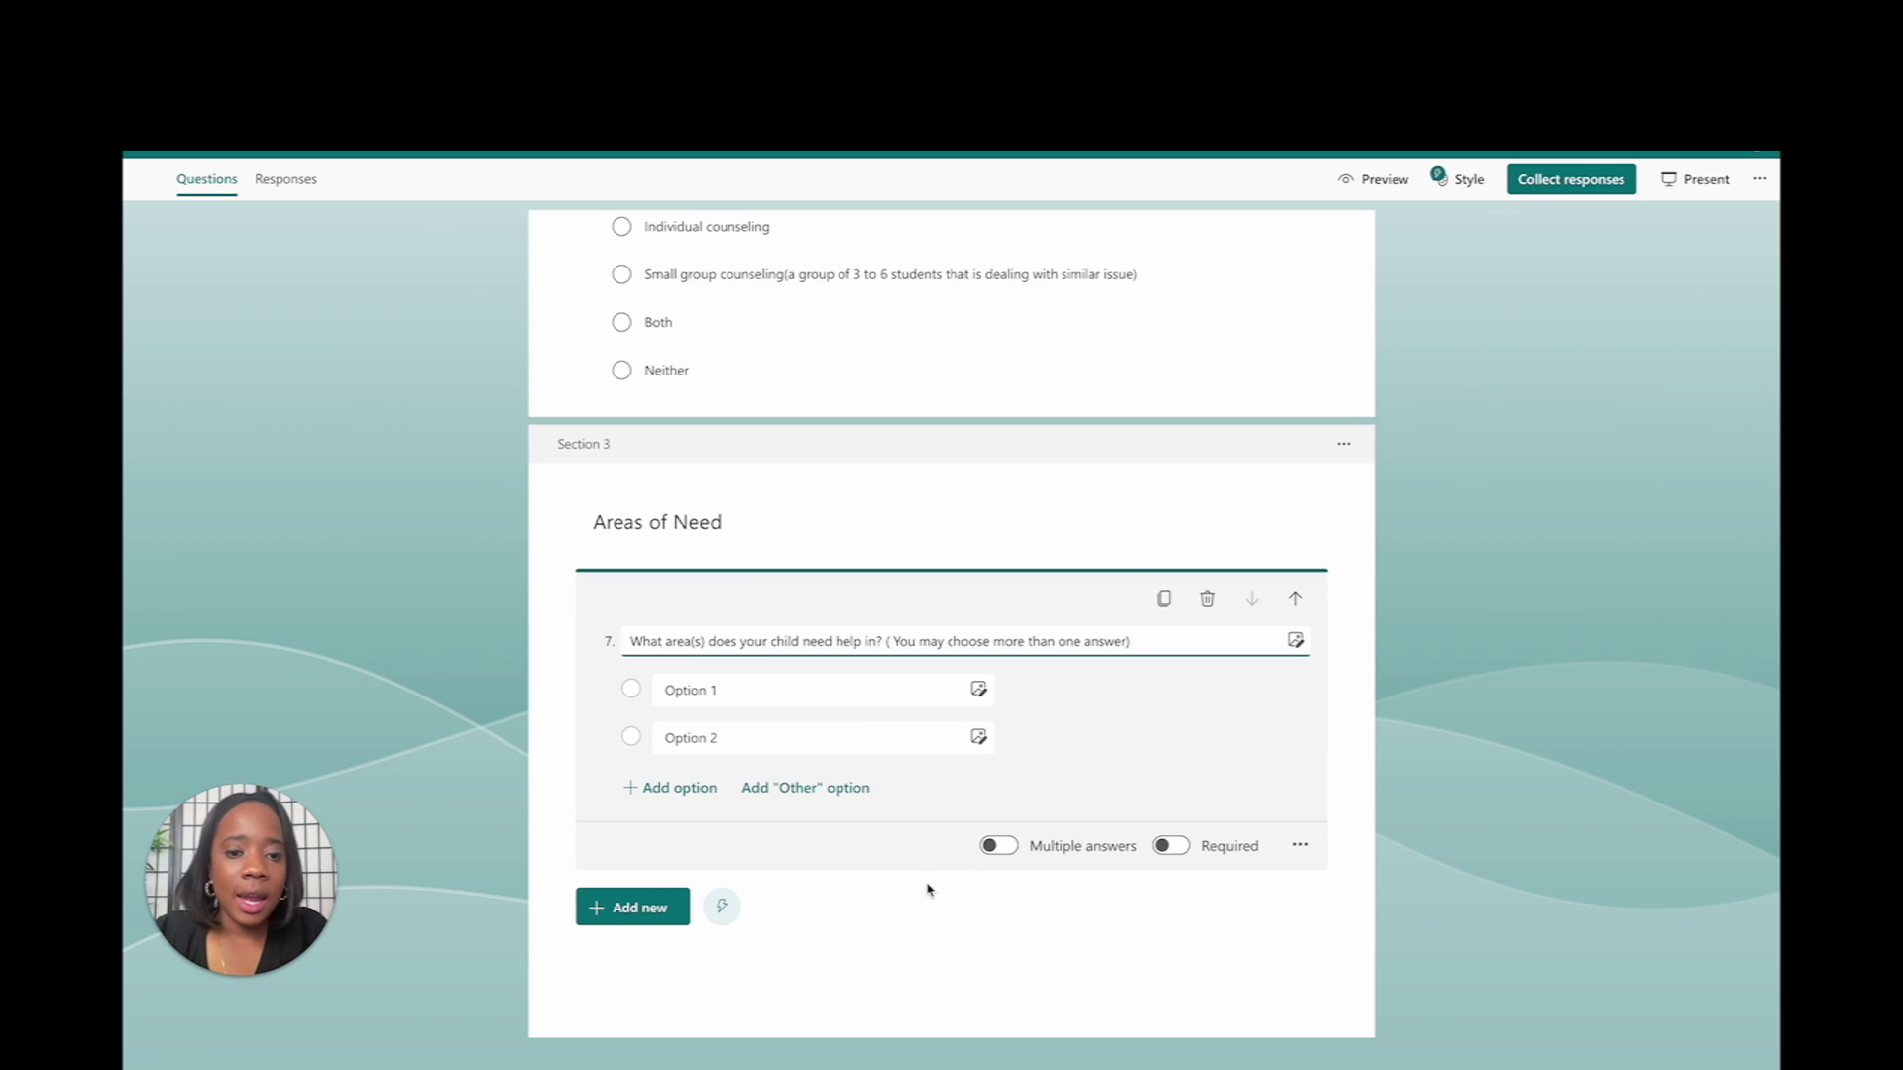
left_click(1169, 846)
left_click(764, 689)
left_click(778, 689)
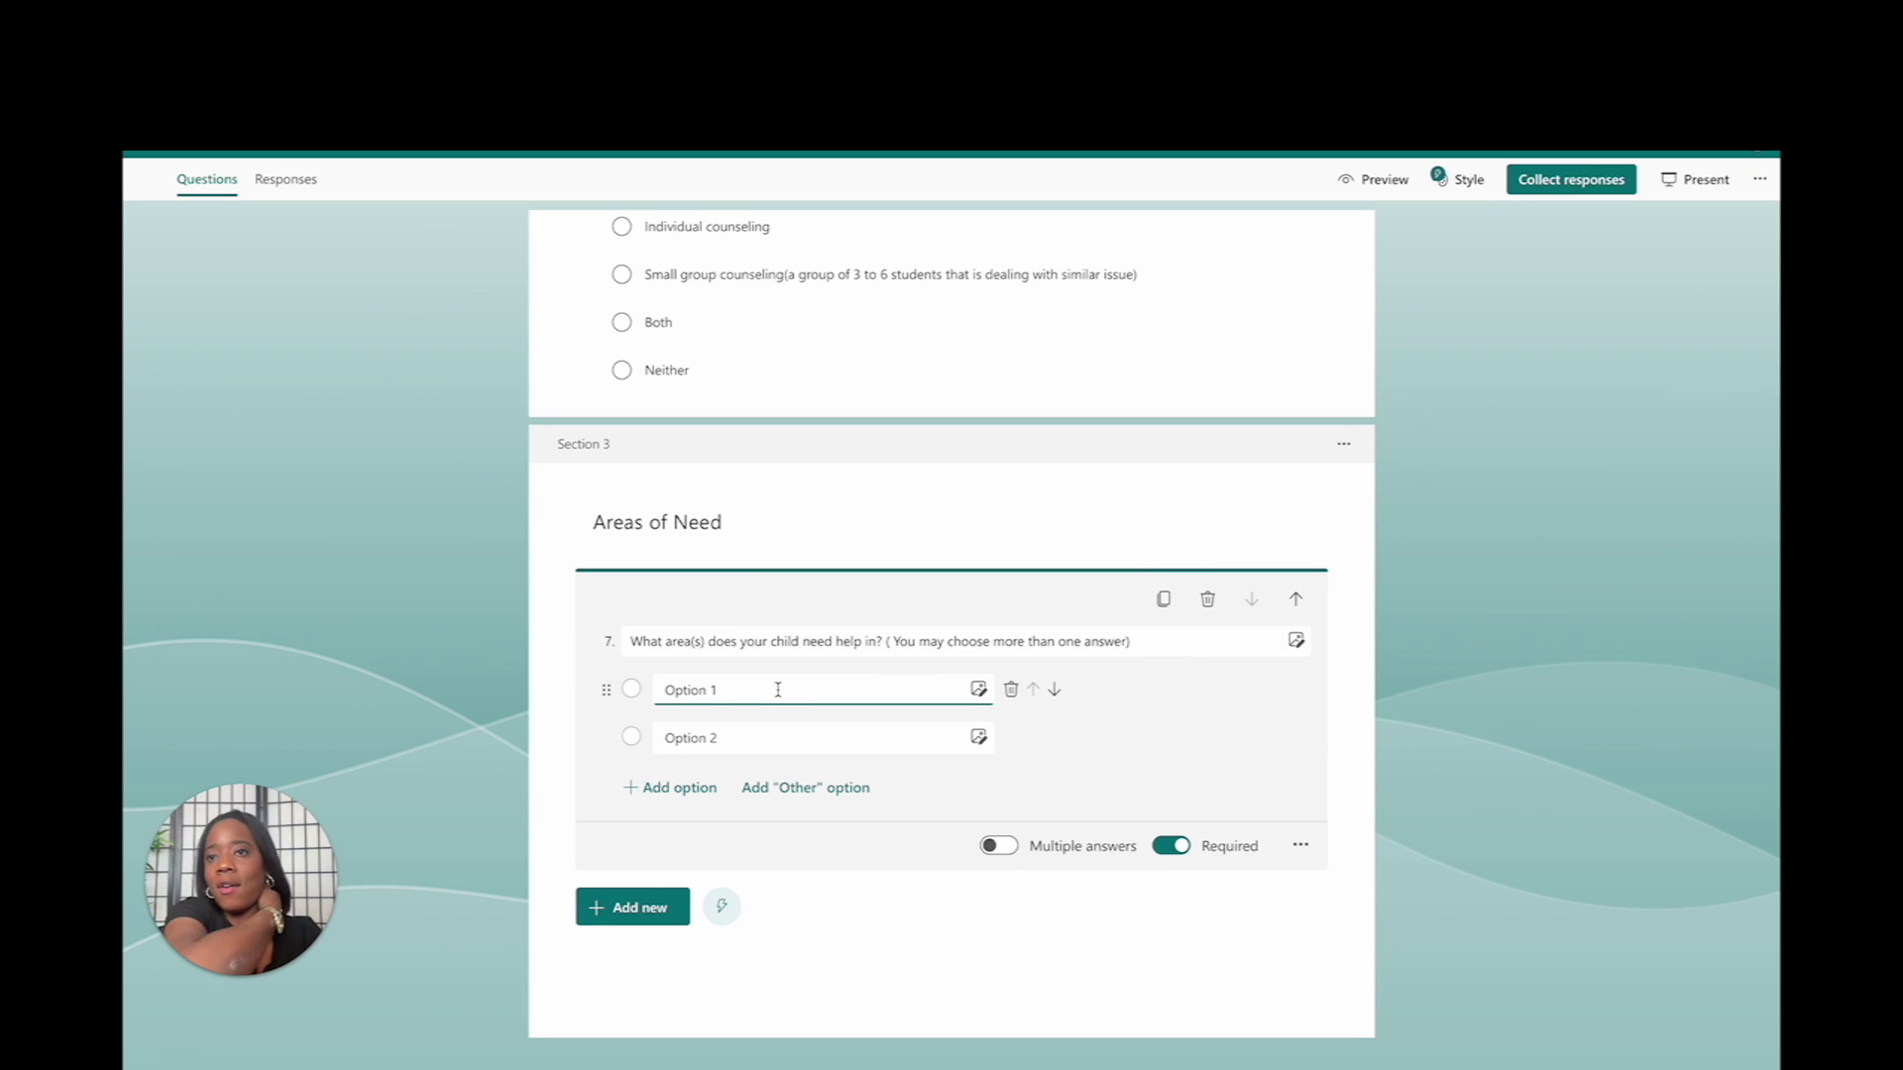
triple_click(778, 690)
type("Academics")
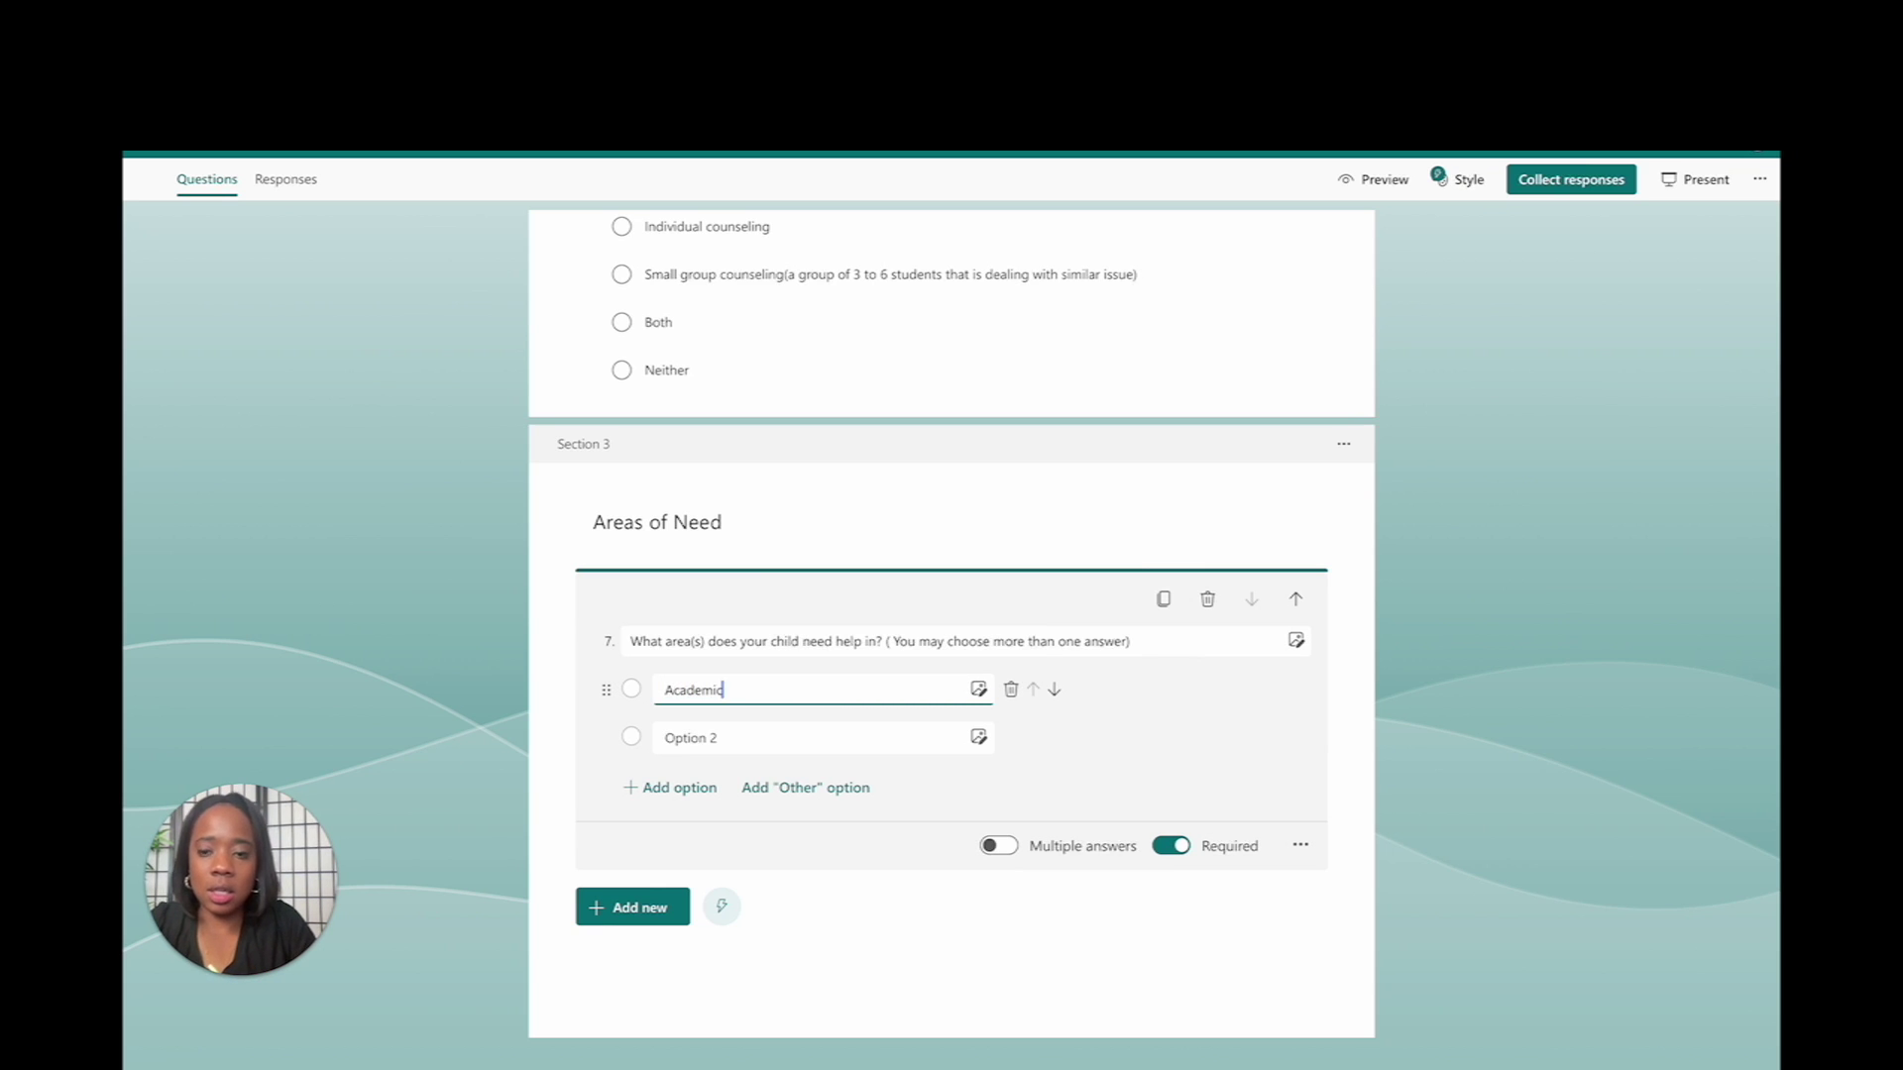
key("Tab")
type("Social")
key("Return")
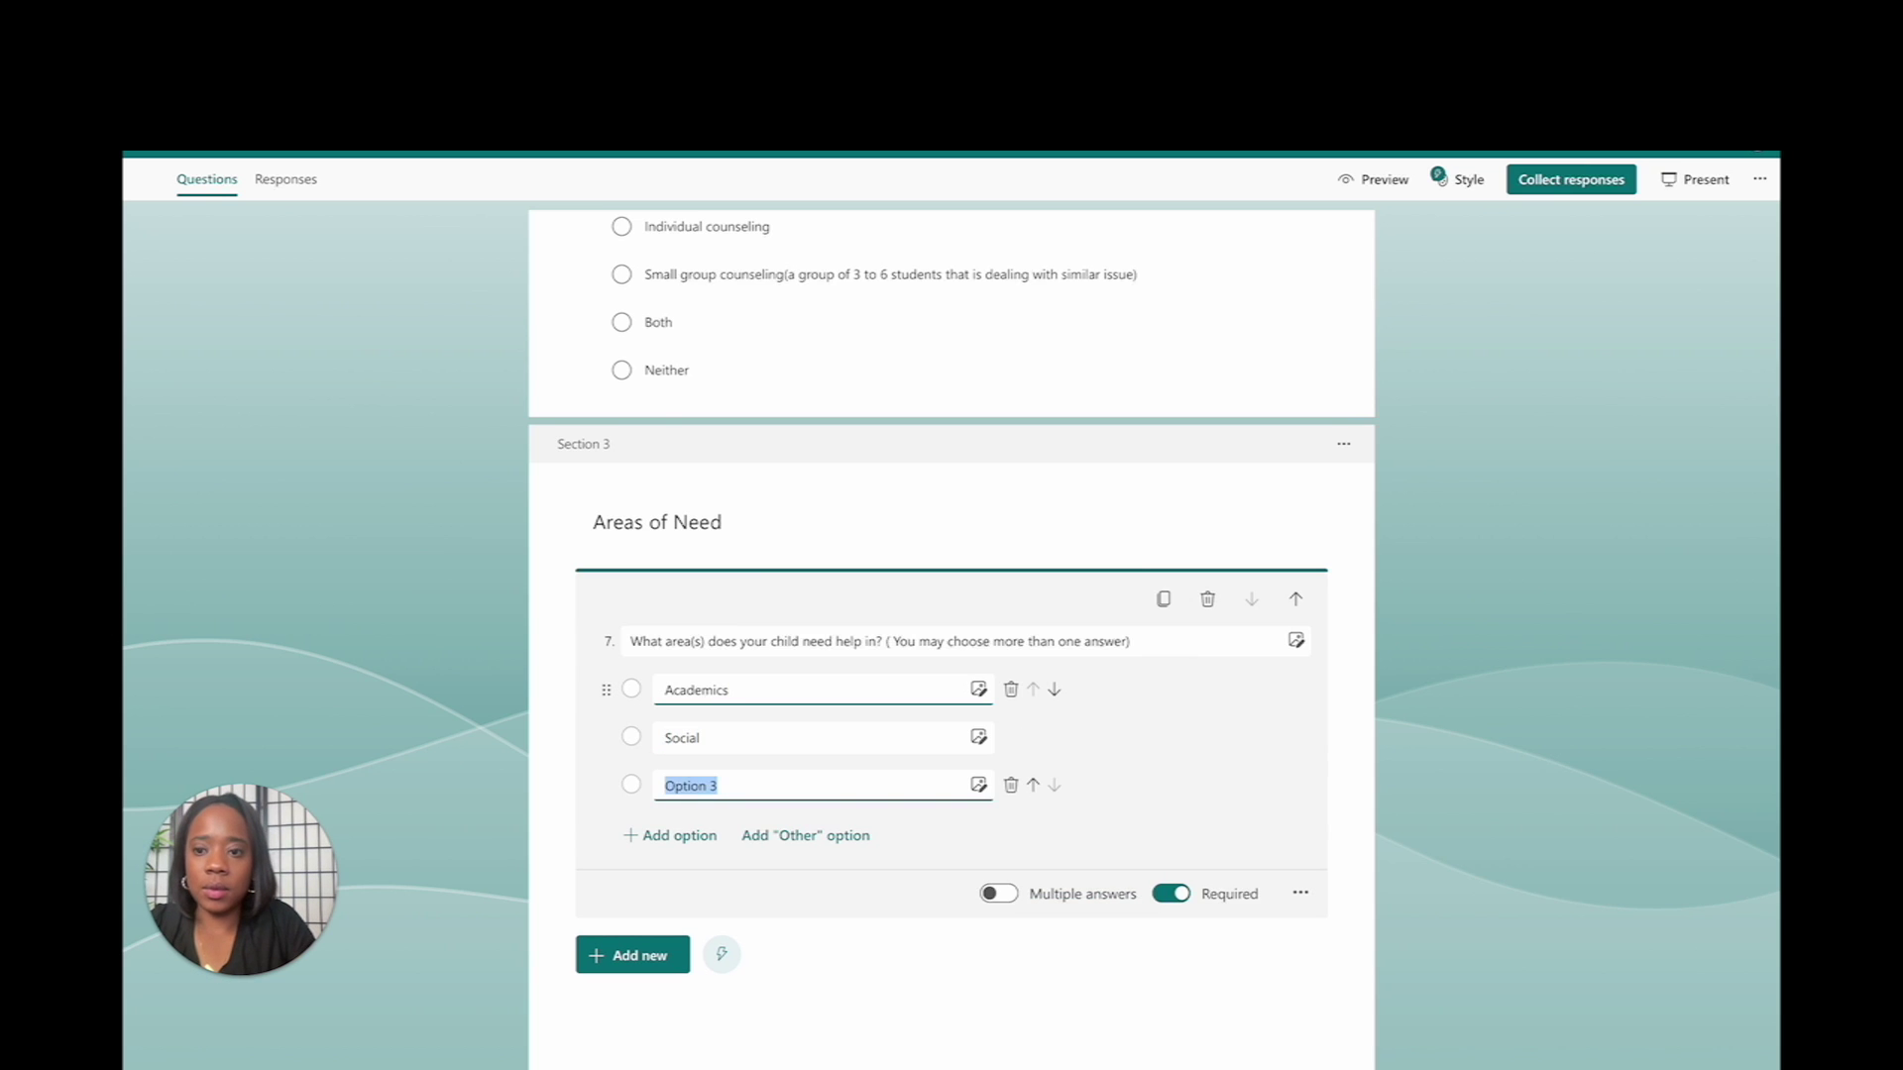
type("Emotional")
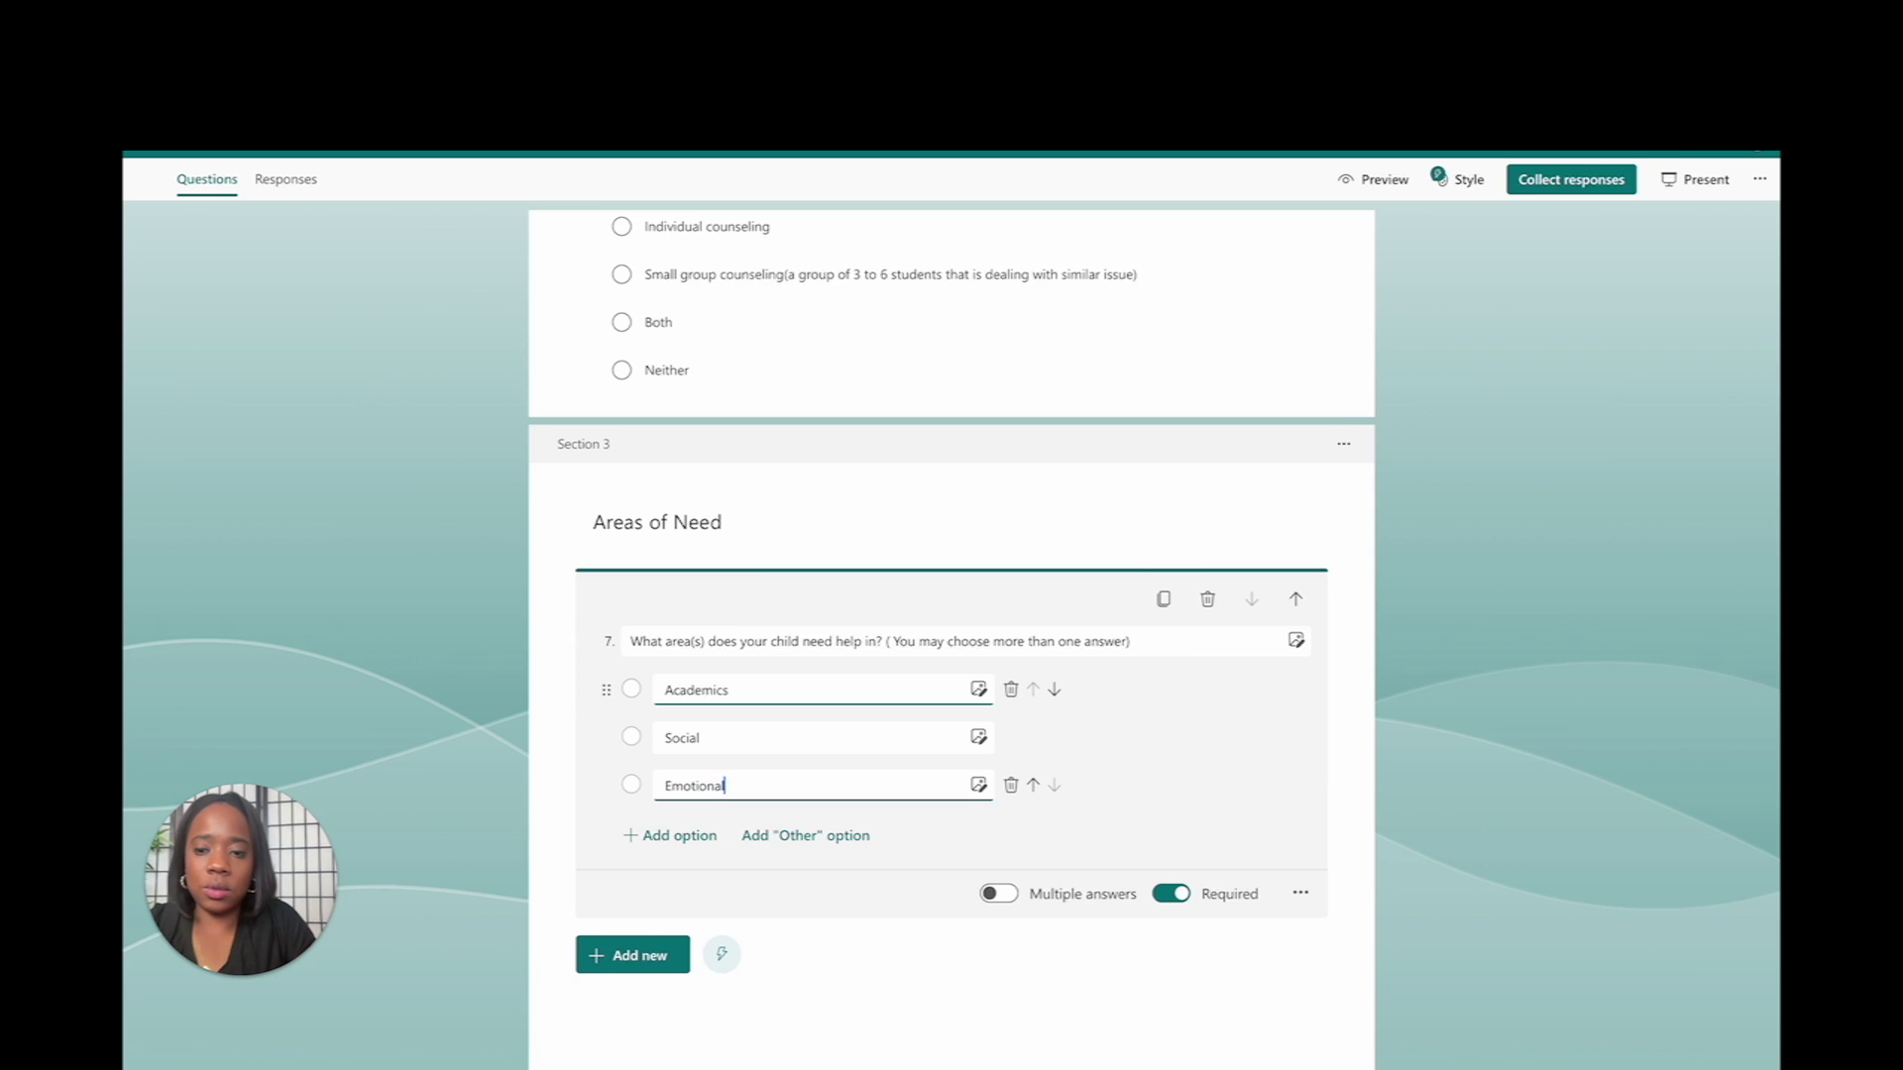
key("Return")
type("Behavior")
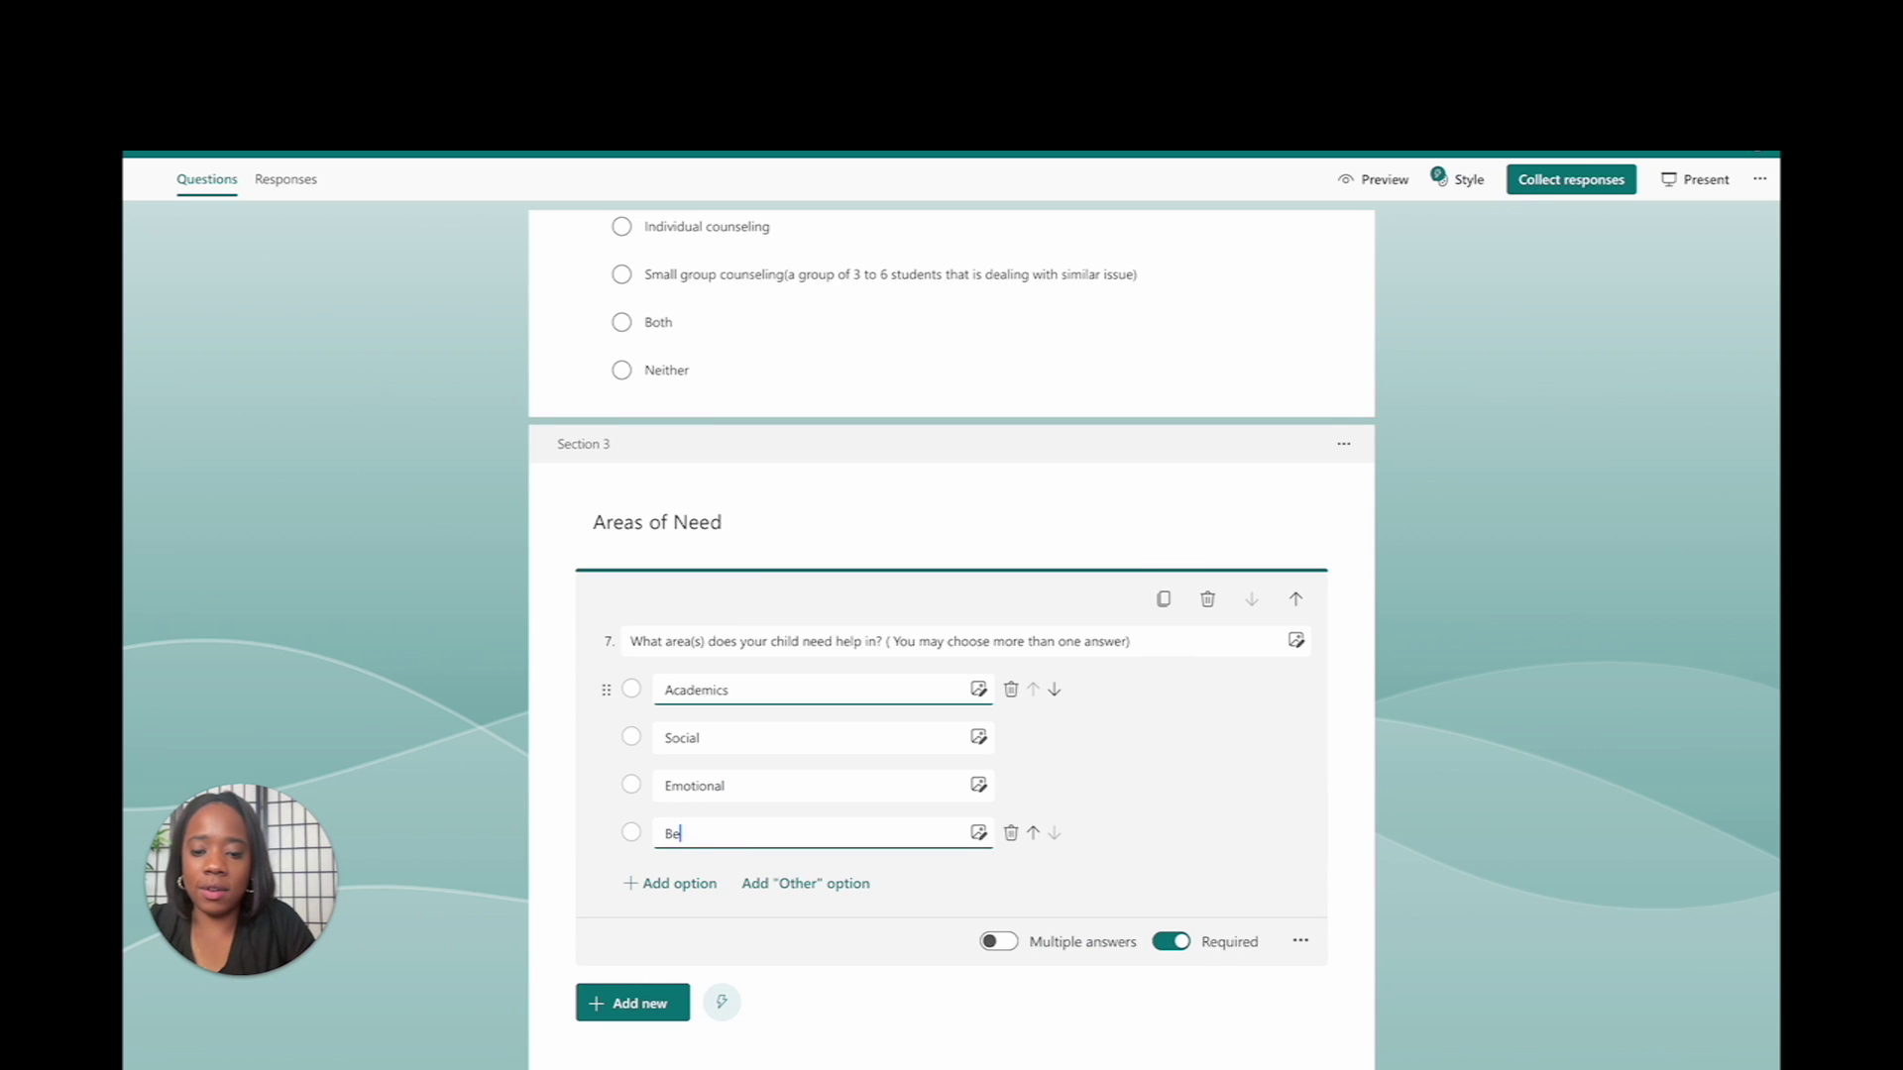
left_click(1139, 747)
scroll(1139, 751, "down", 1)
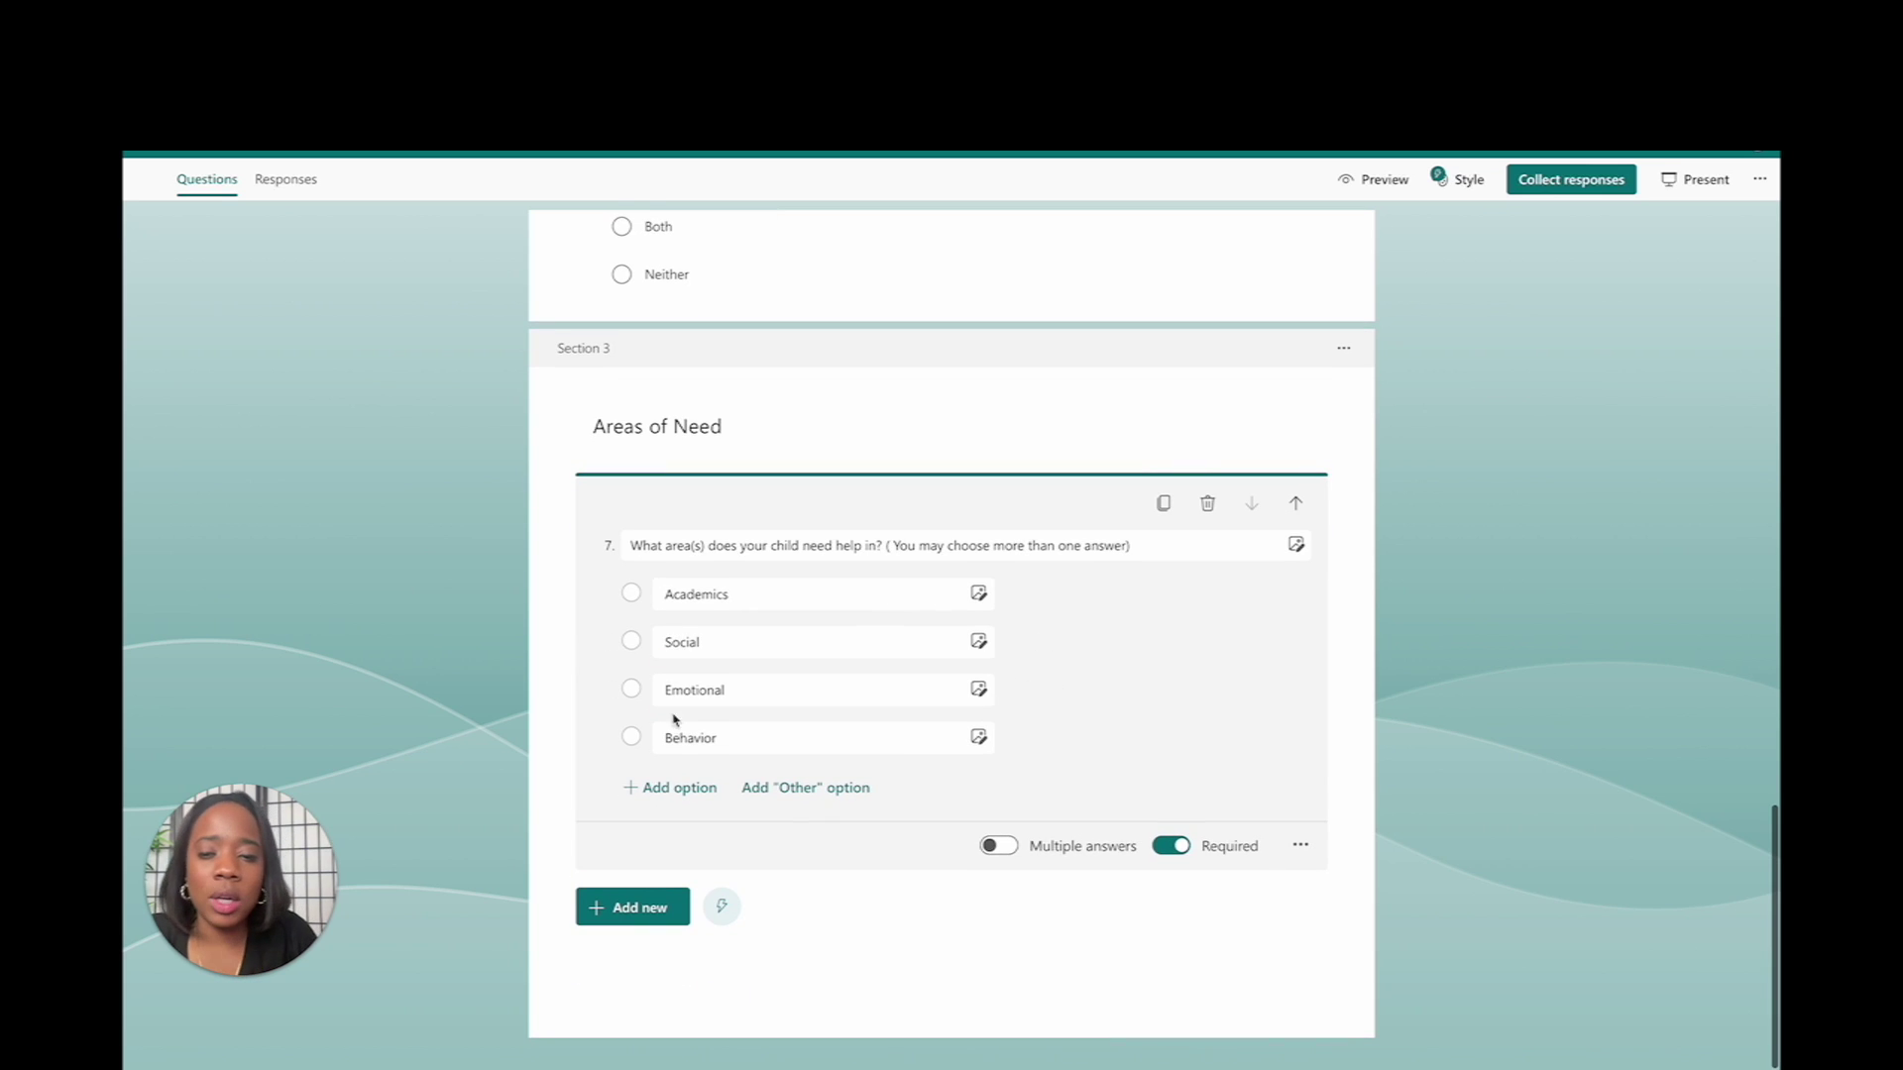
- Allow multiple answers on the areas of help question, with no limit on the total options
left_click(996, 843)
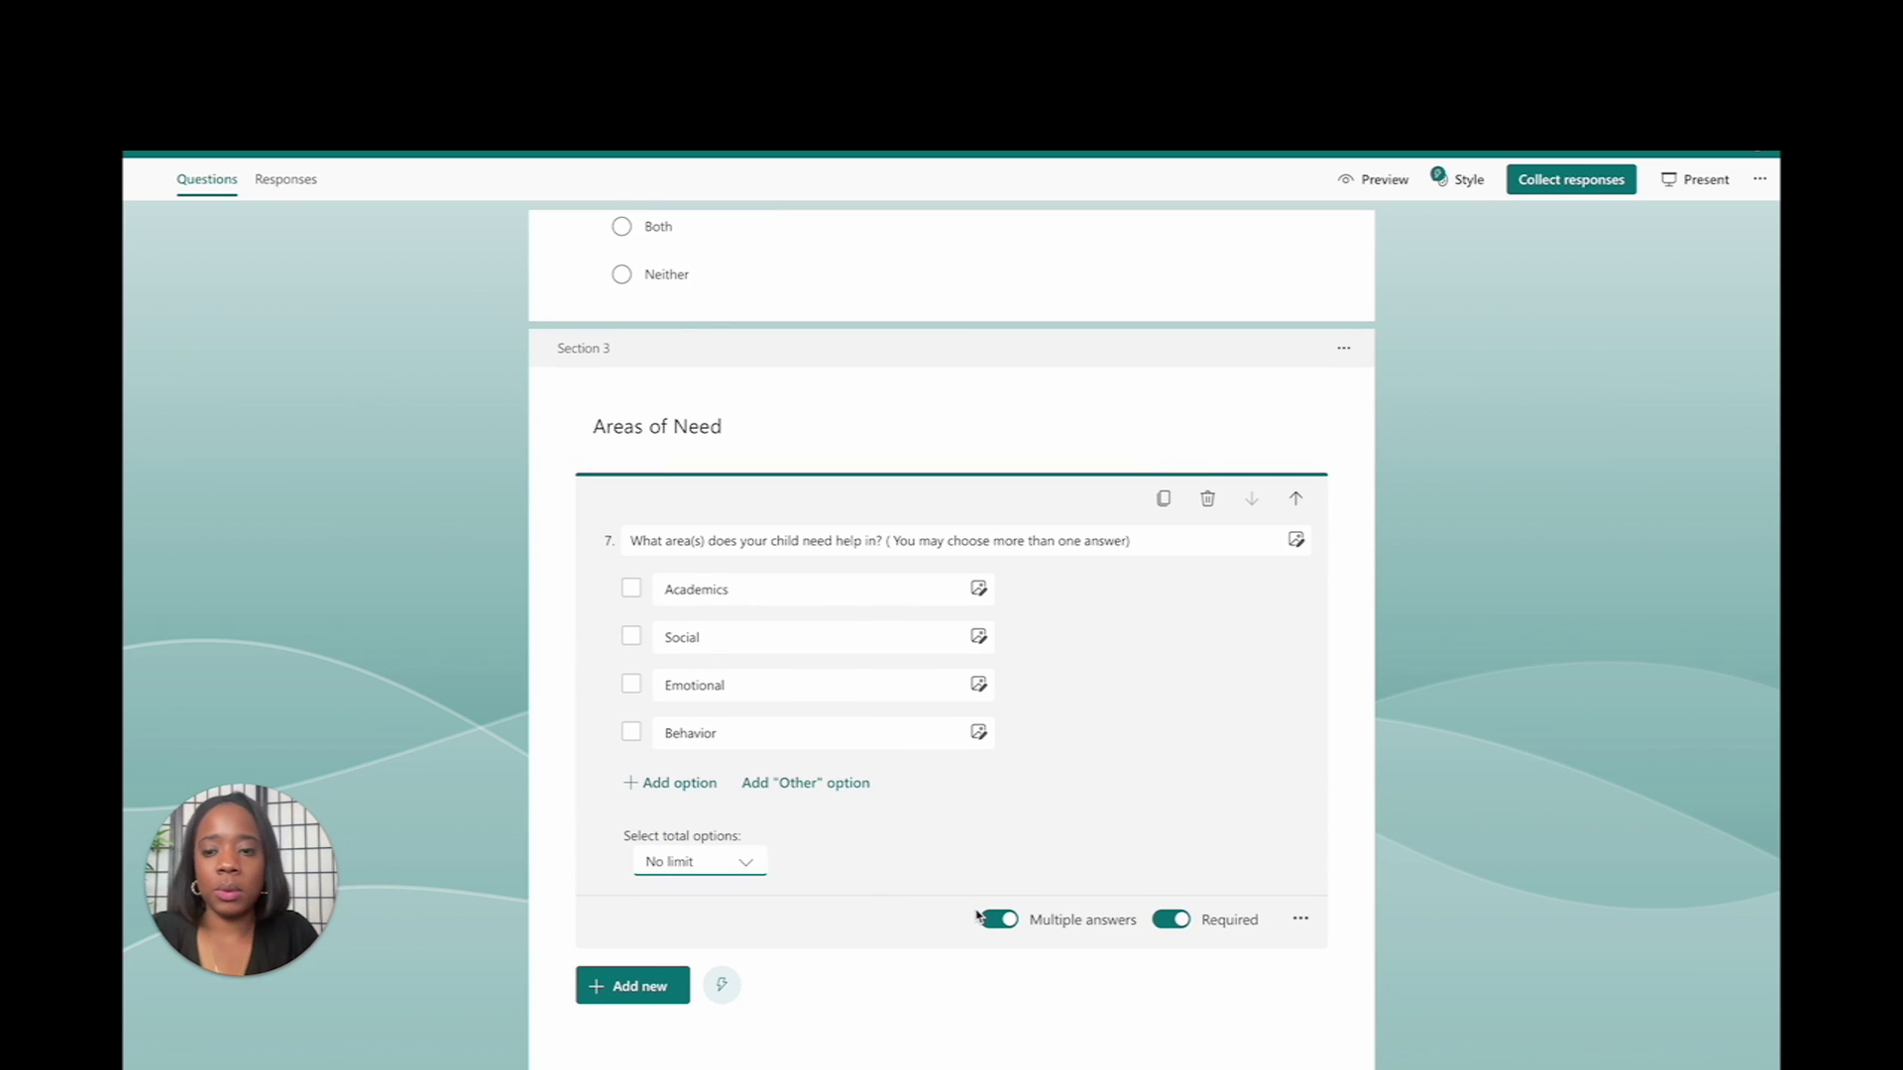
left_click(735, 870)
left_click(842, 854)
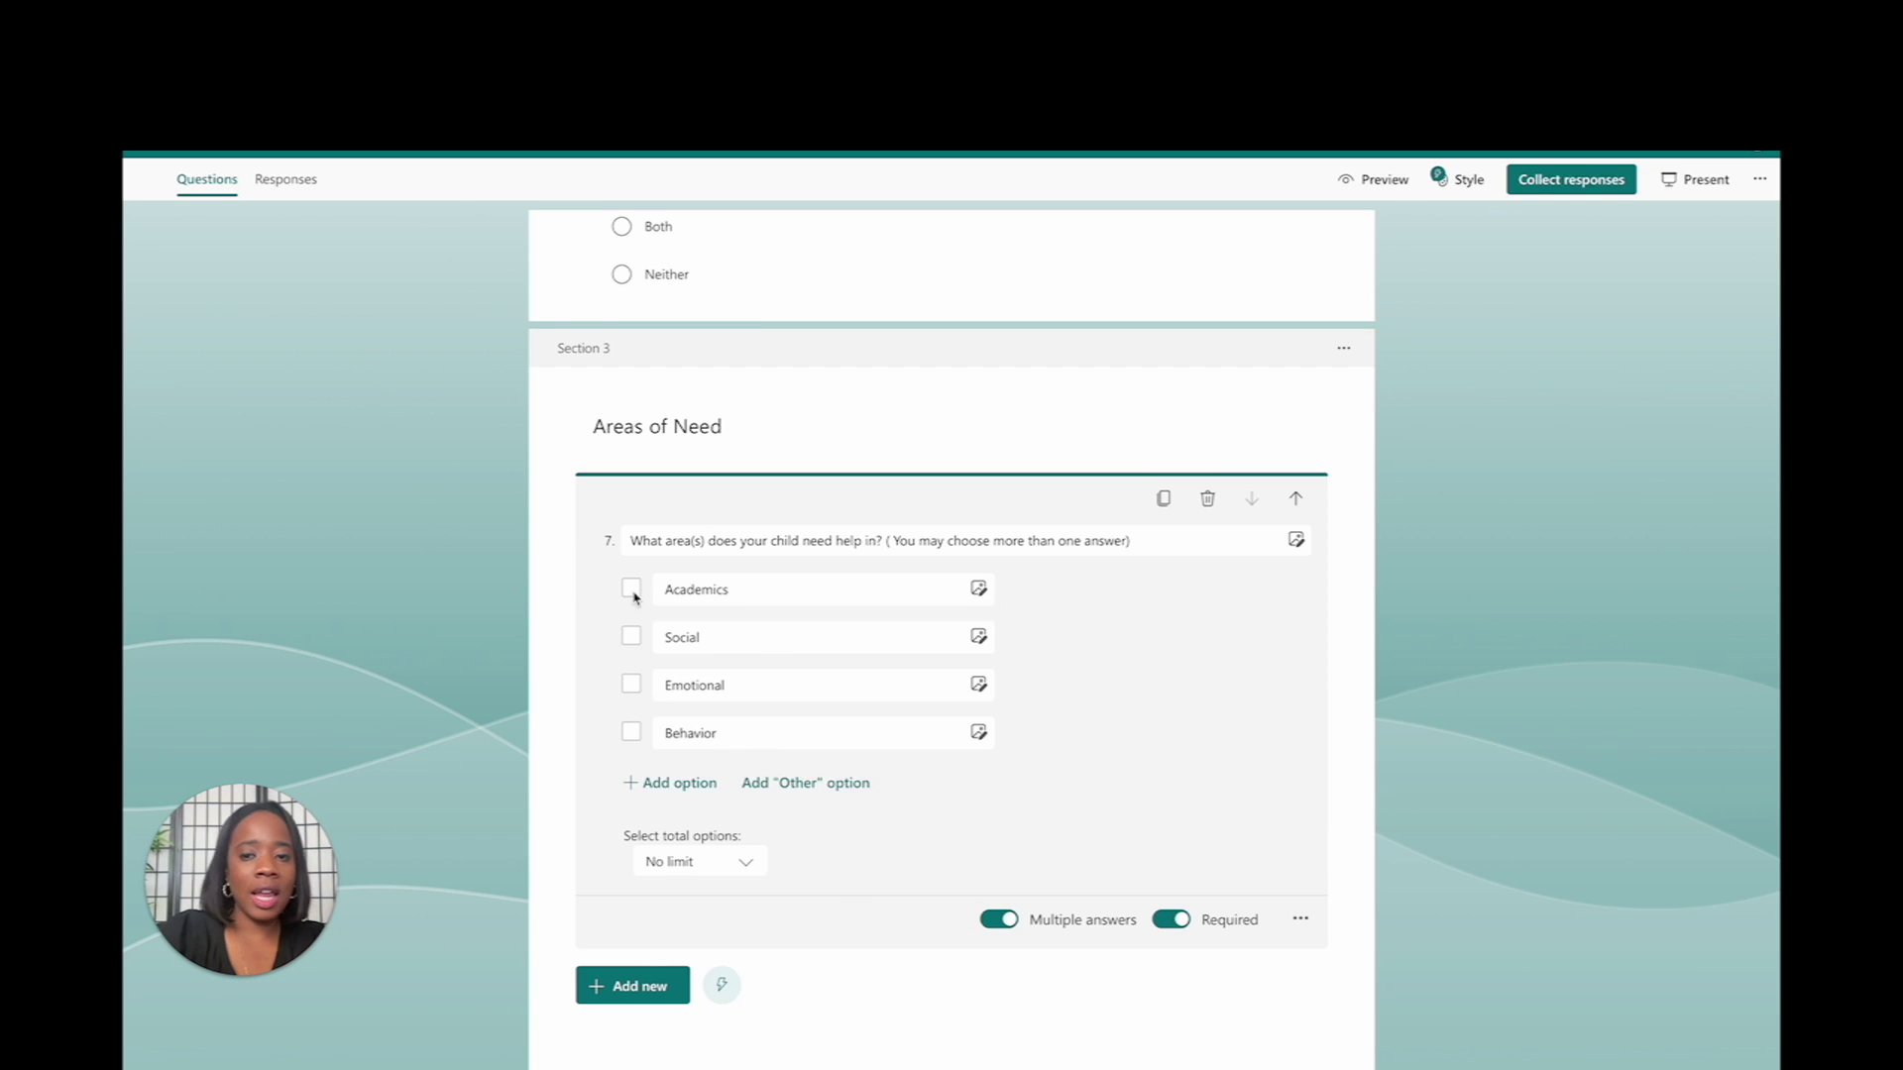
left_click(859, 734)
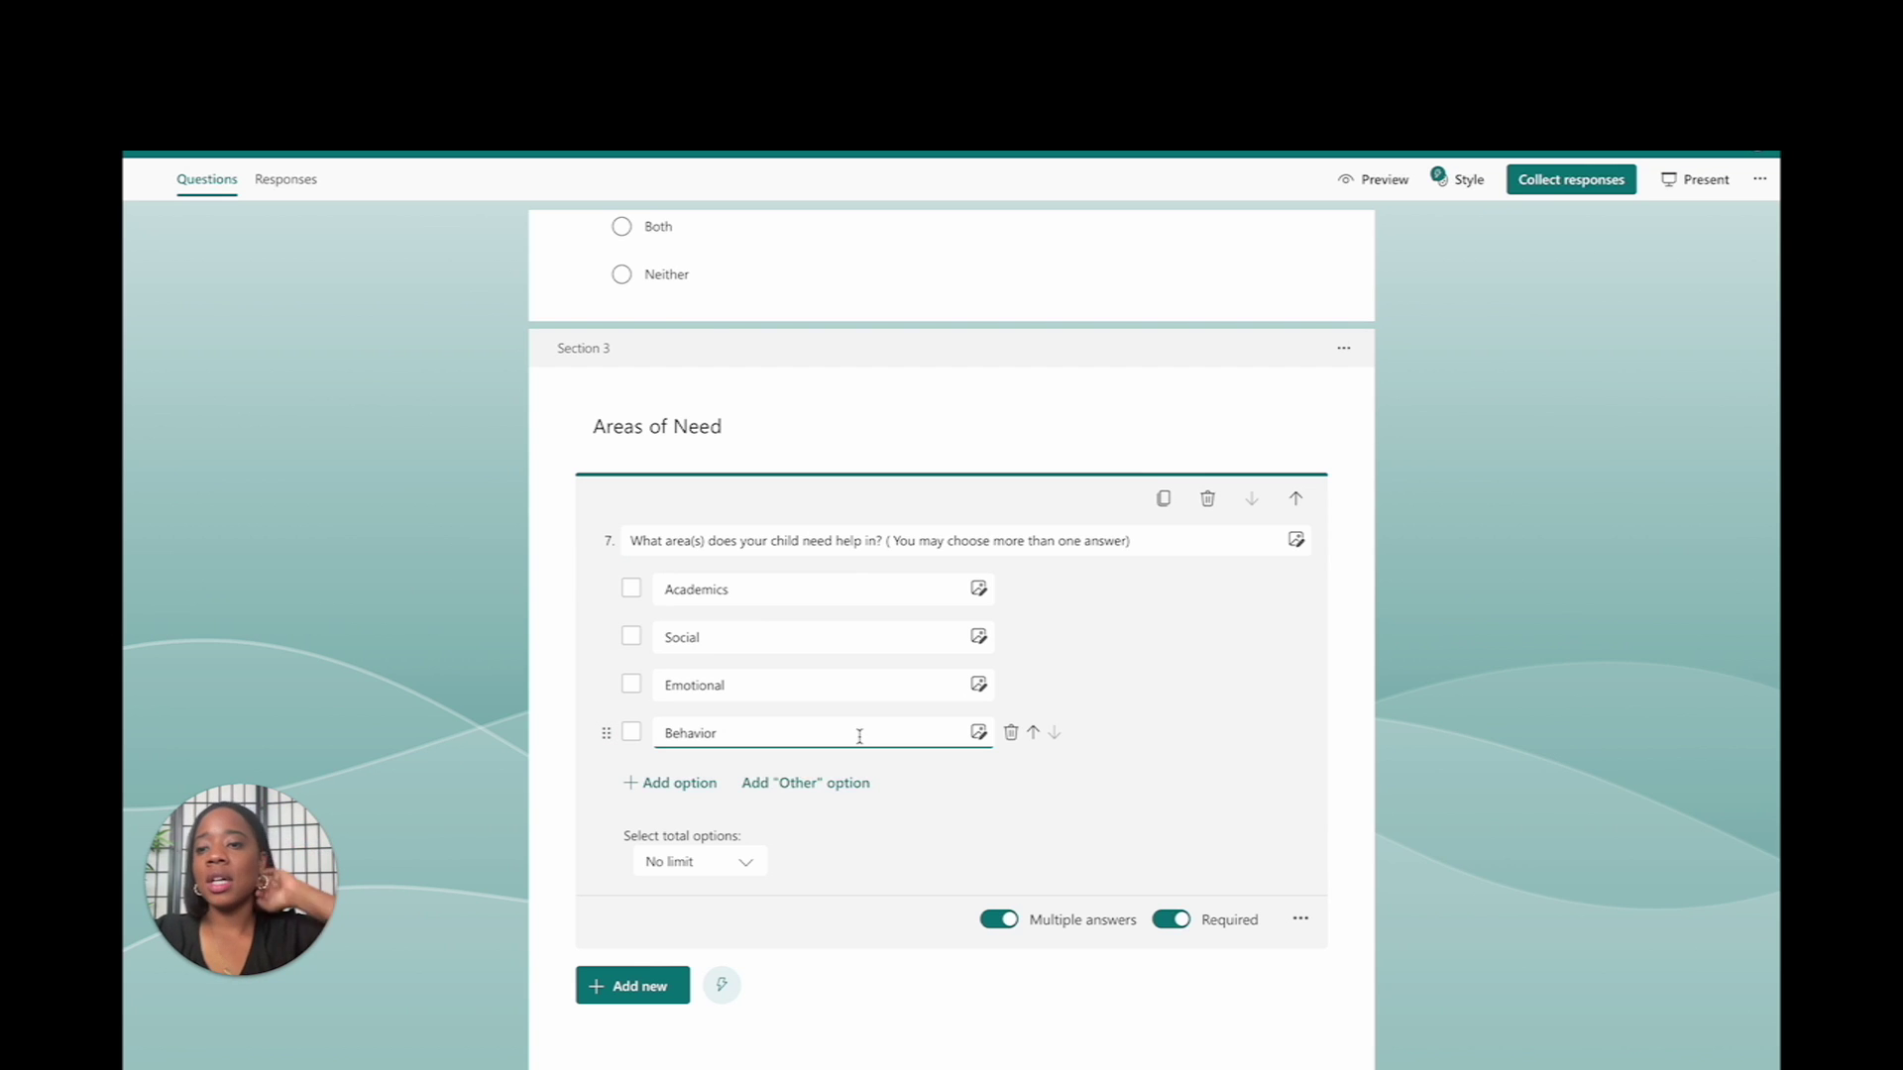
- Add multiple-answer choice question "Check the area(s) in which your child is in need of individual and or small group counseling services (you may choose more than one area)"
left_click(633, 990)
scroll(633, 996, "down", 1)
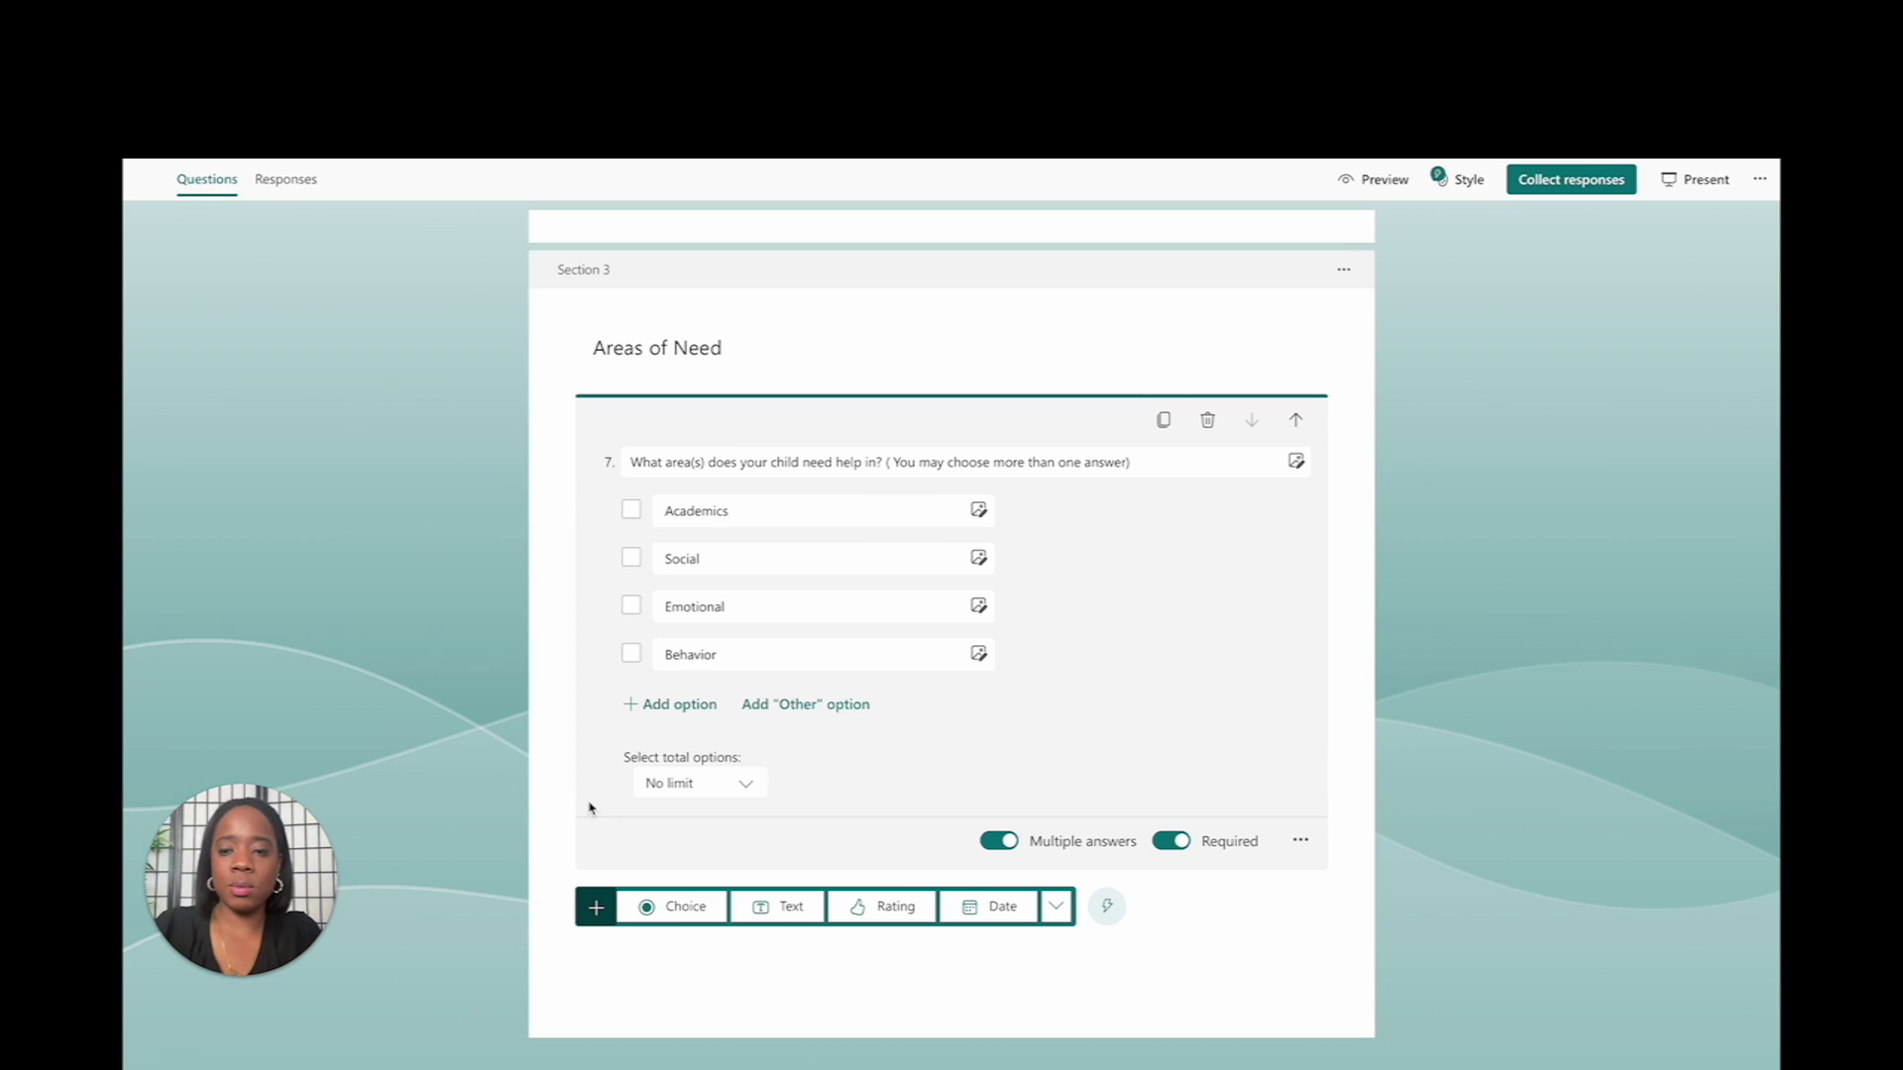
left_click(650, 914)
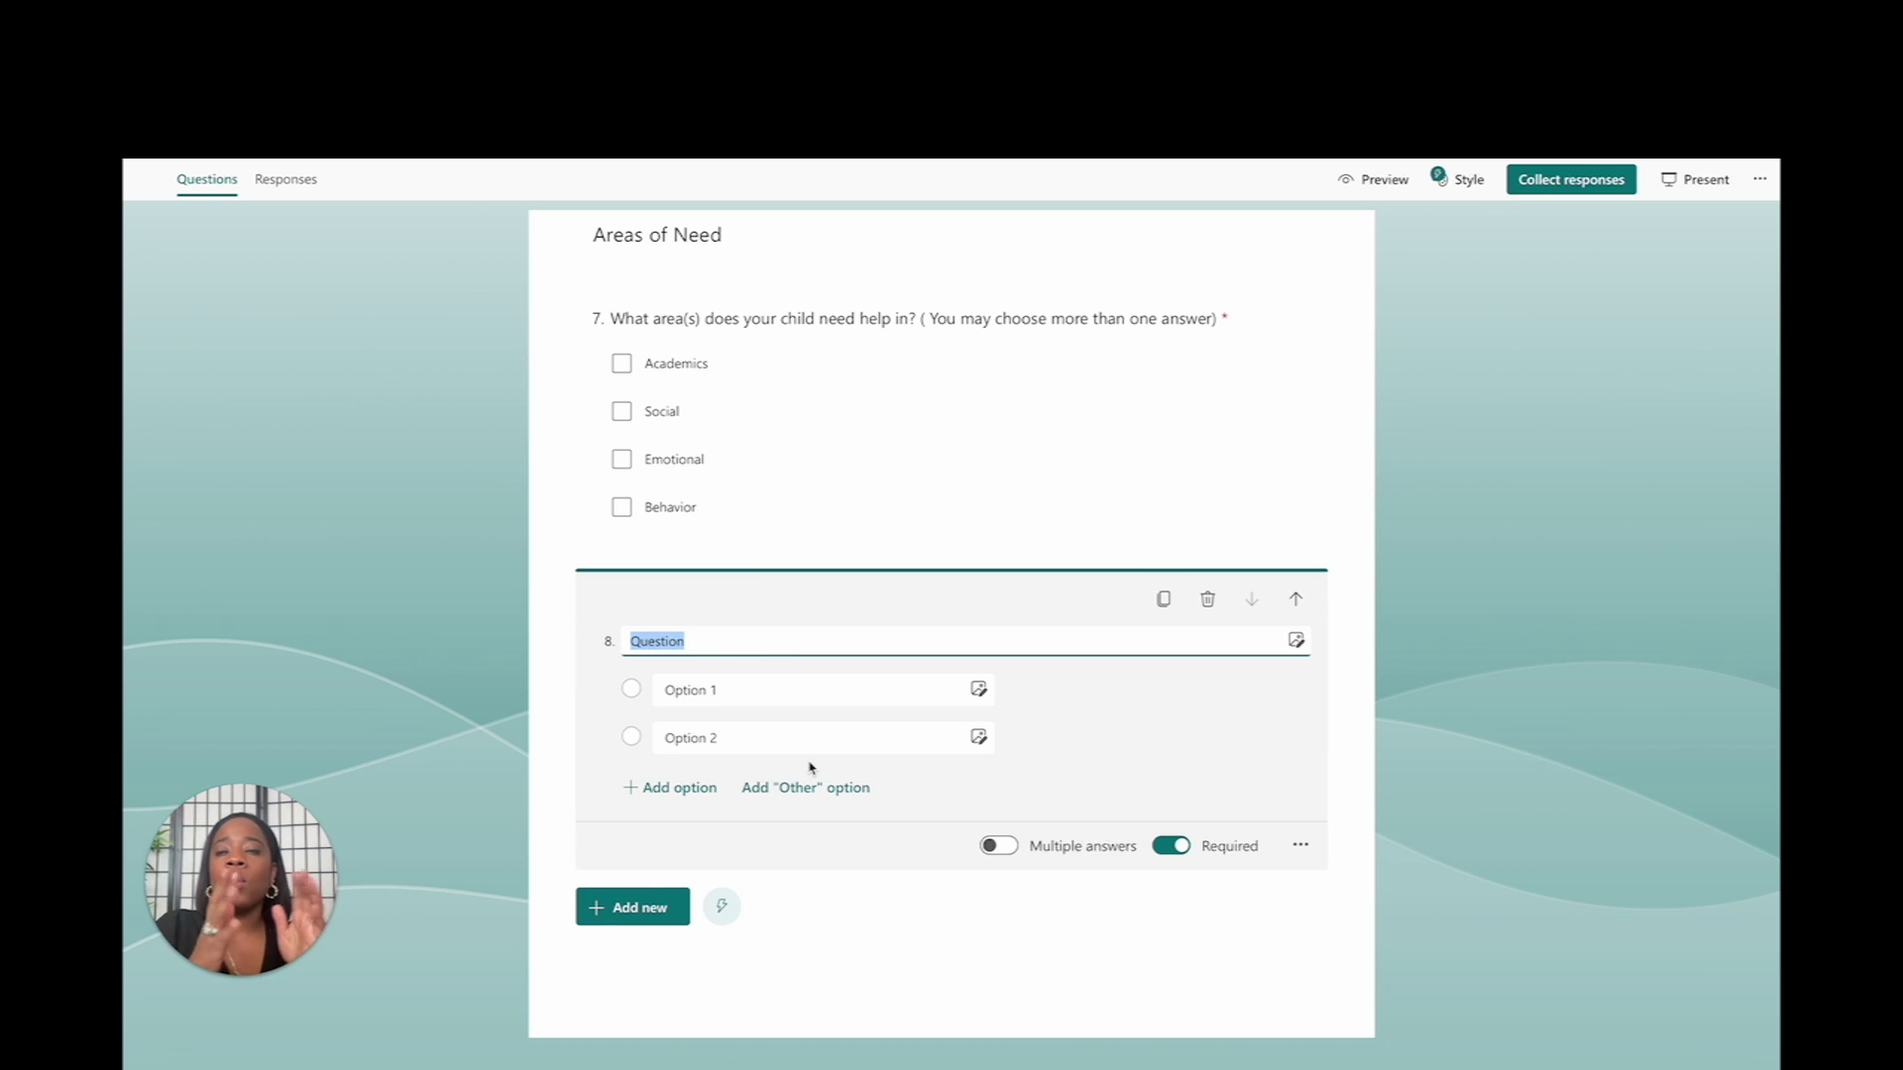
type("Check the area(s) in which your child is in need of individual and or small group counseling services (you may choose more than one area)")
left_click(1001, 865)
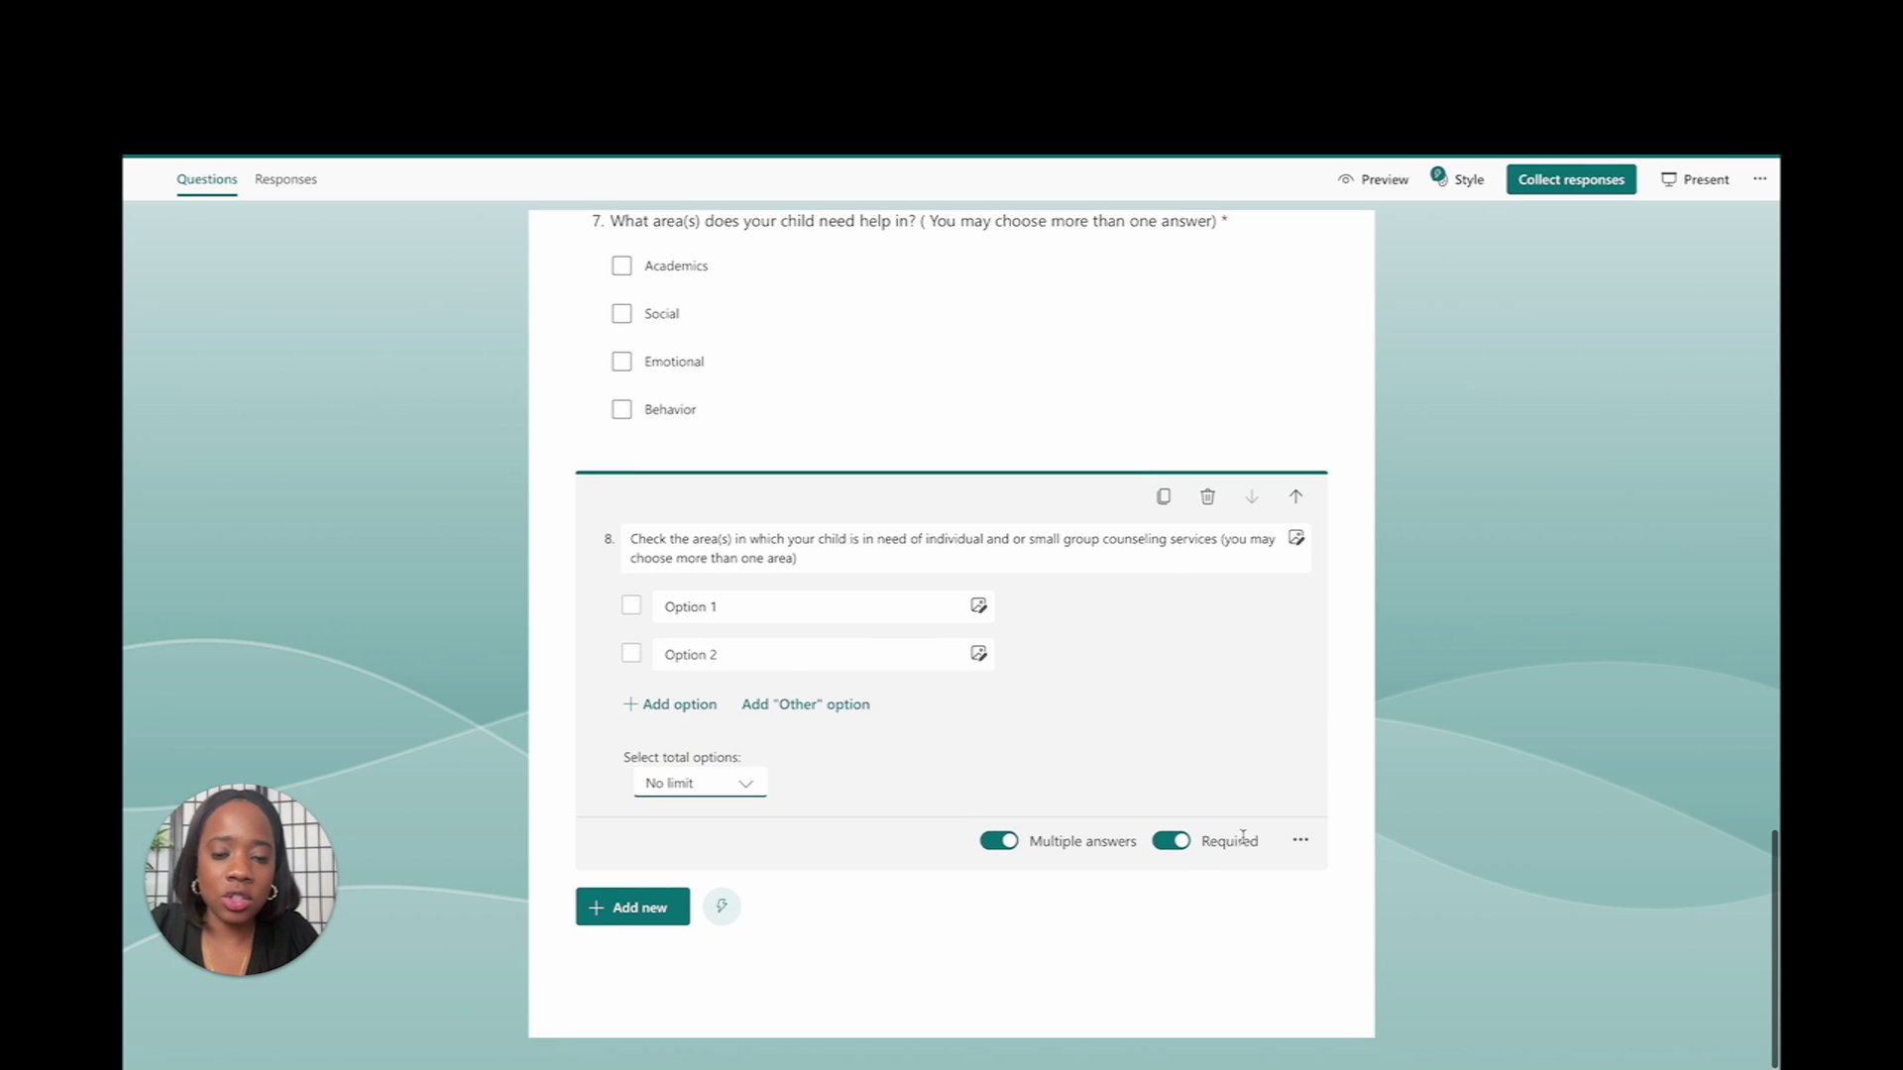
- Name the first two options of question 8 Anger Management and Self Esteem
left_click(712, 605)
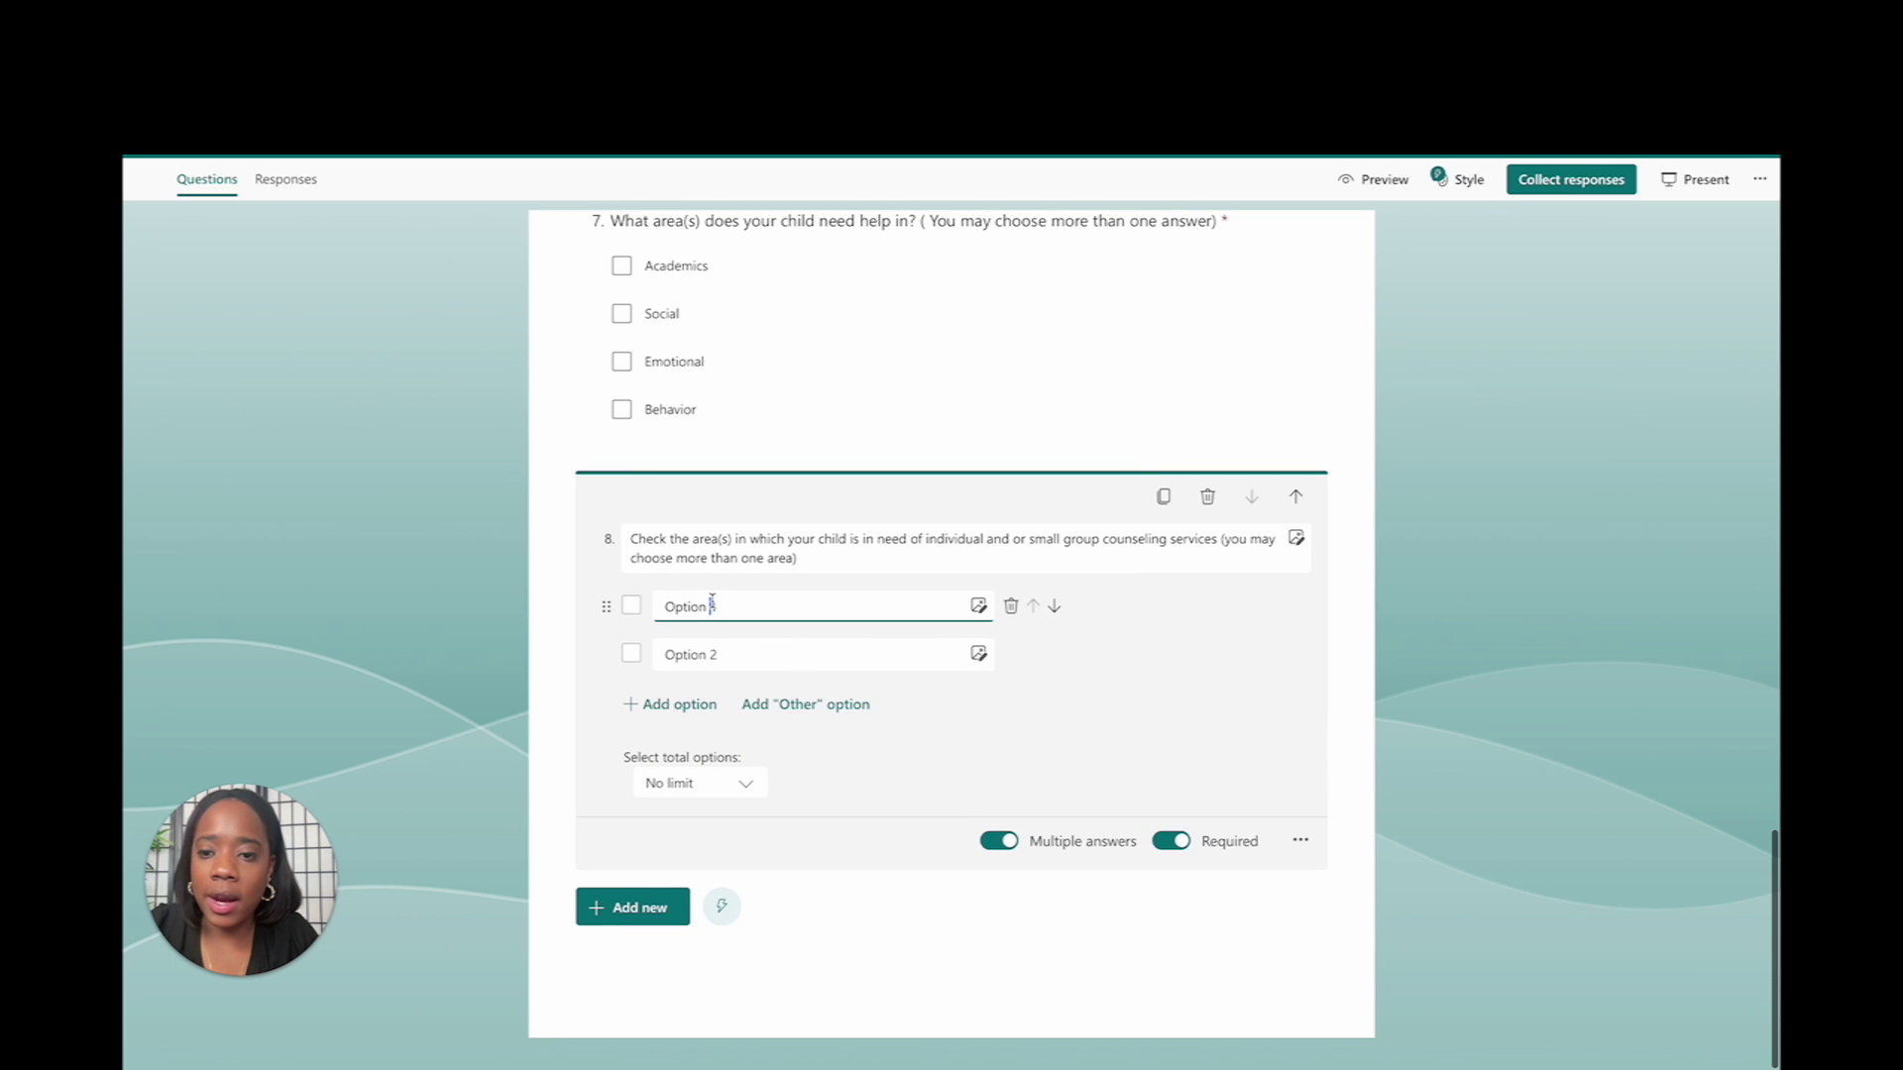
triple_click(711, 605)
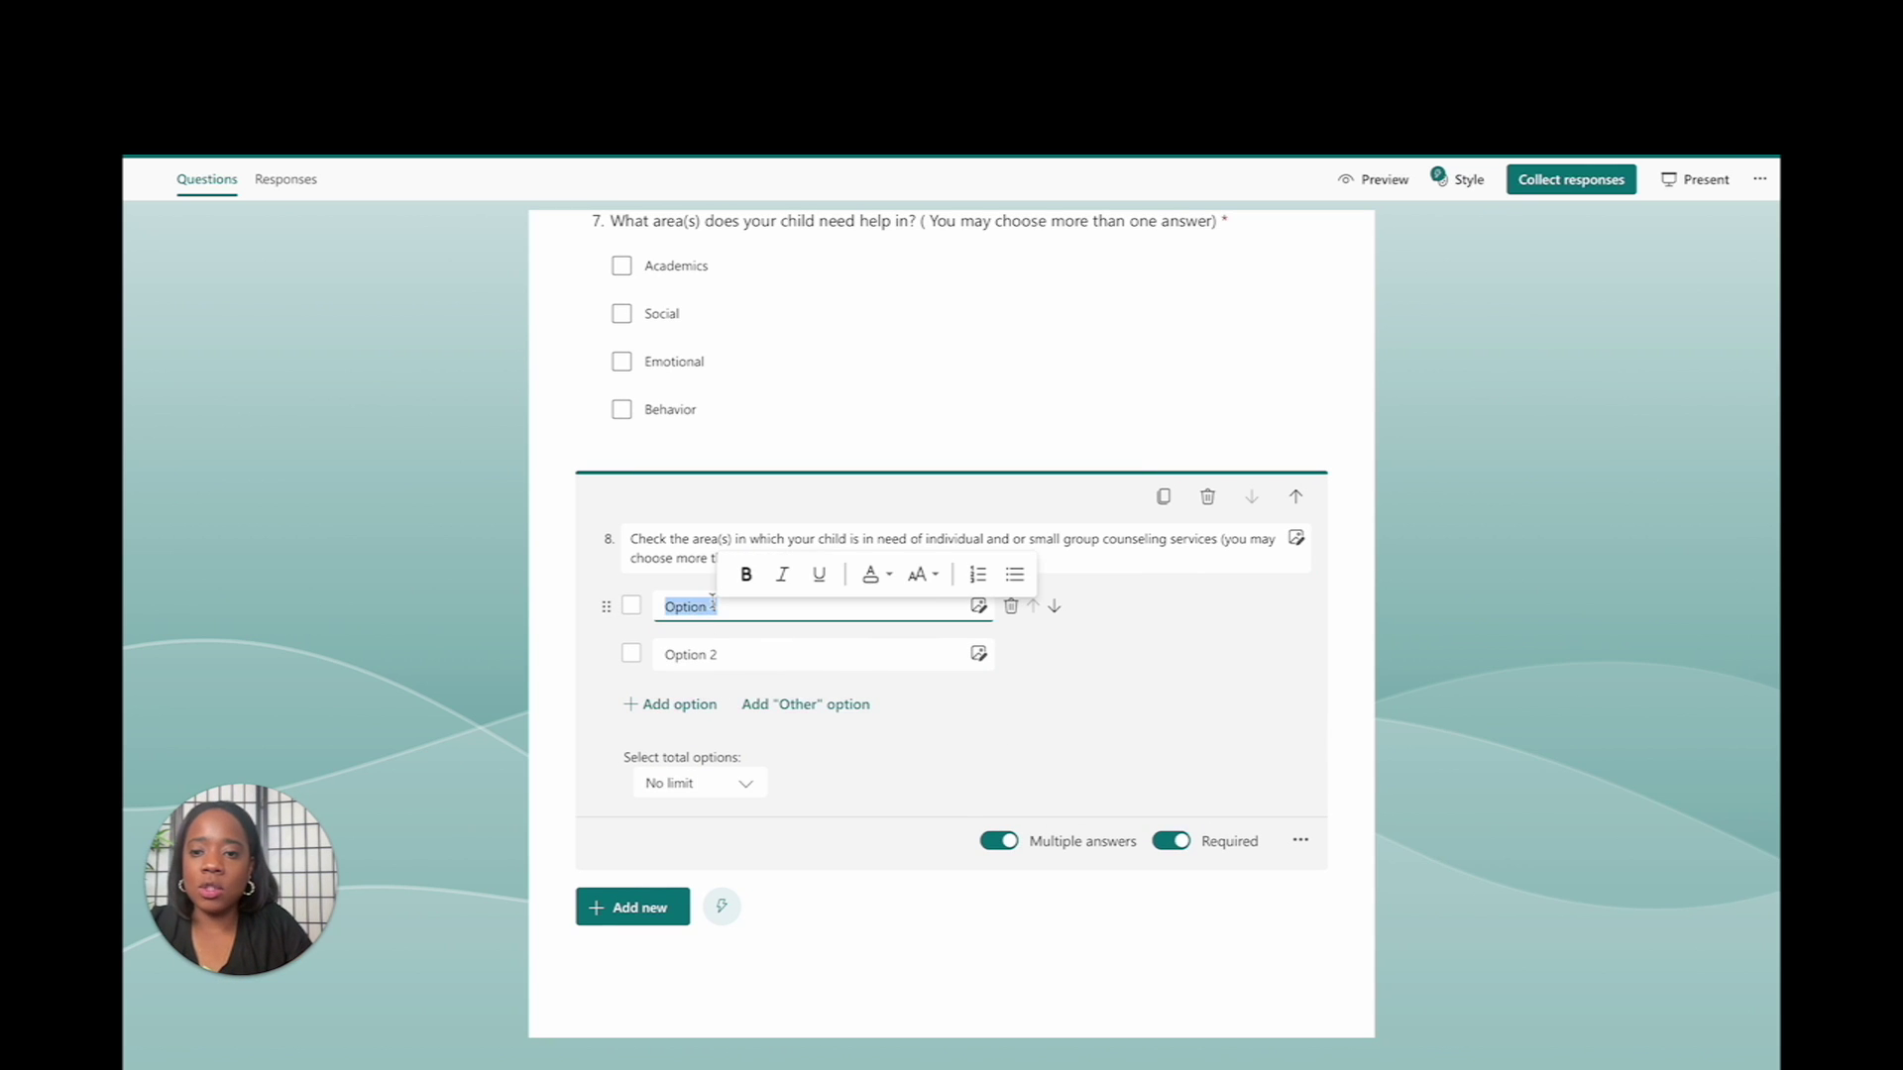
type("Anger Management")
left_click(698, 656)
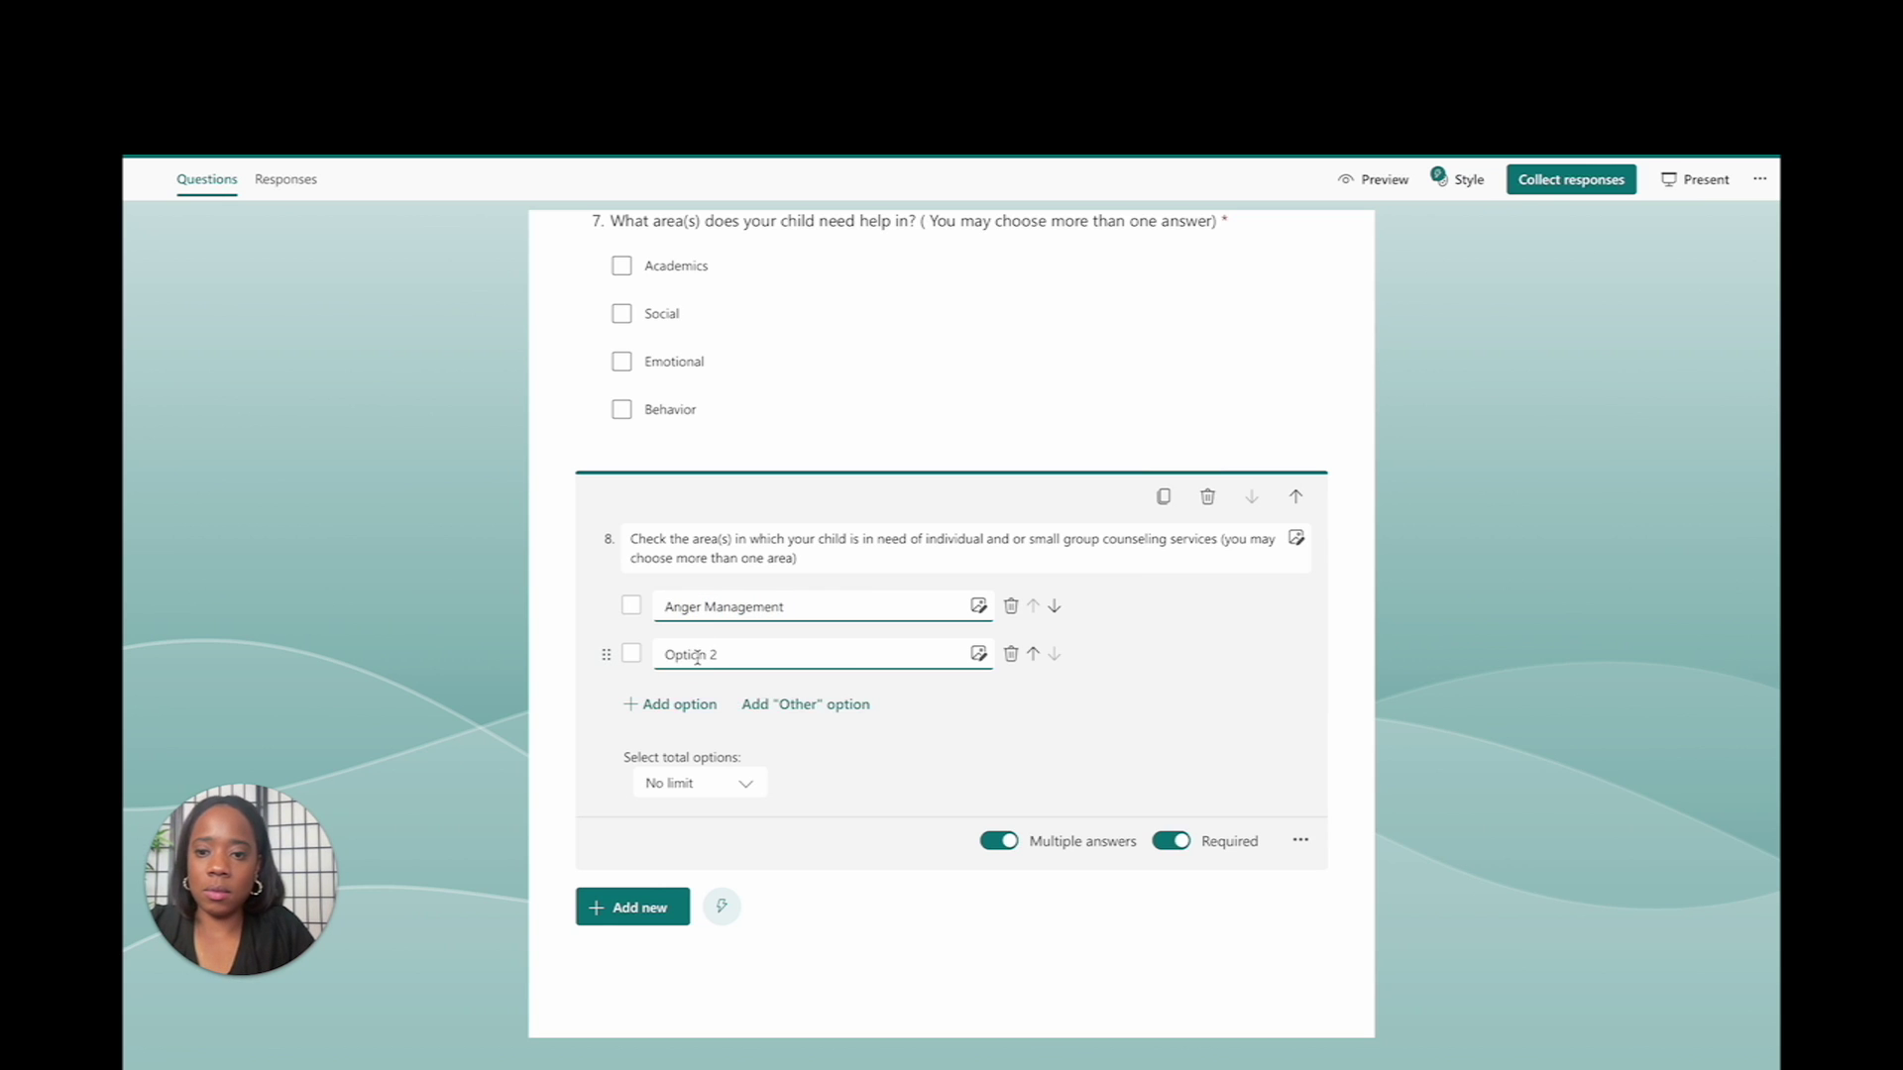
triple_click(698, 656)
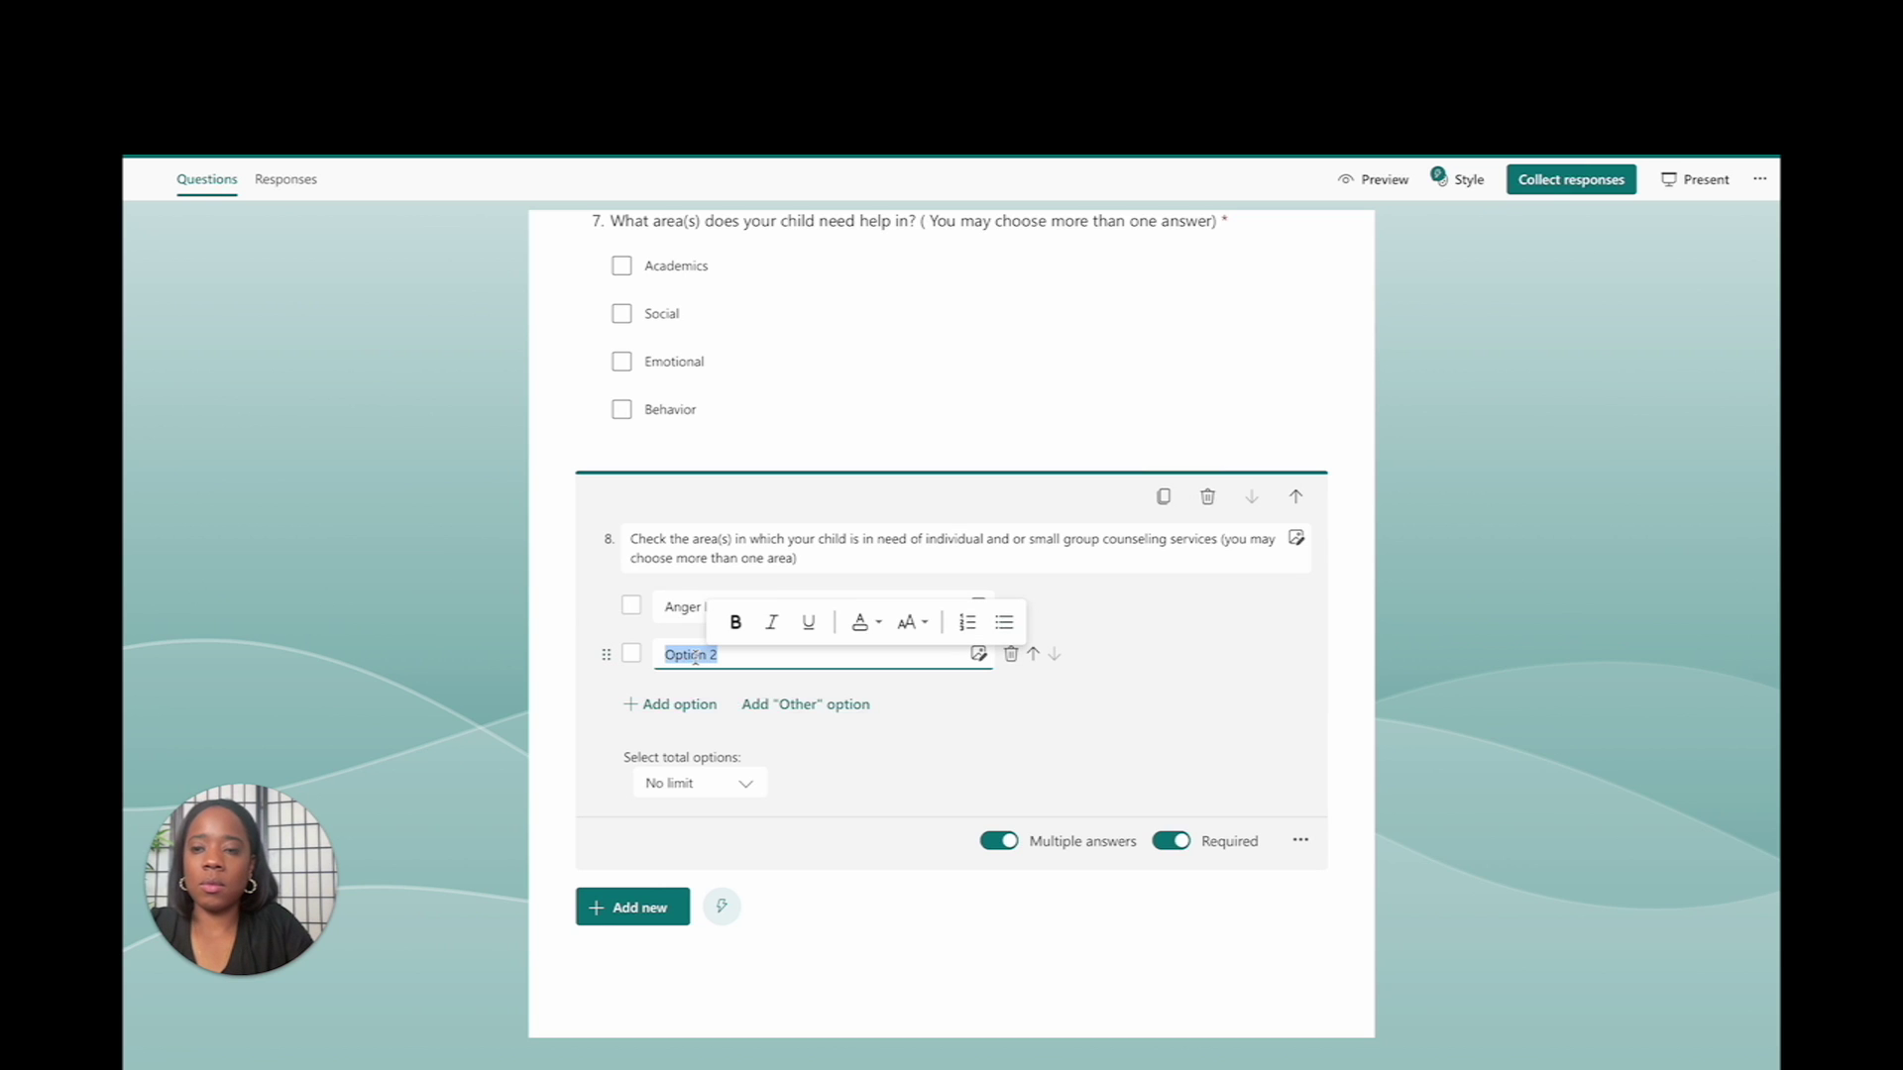
type("Self Esteem")
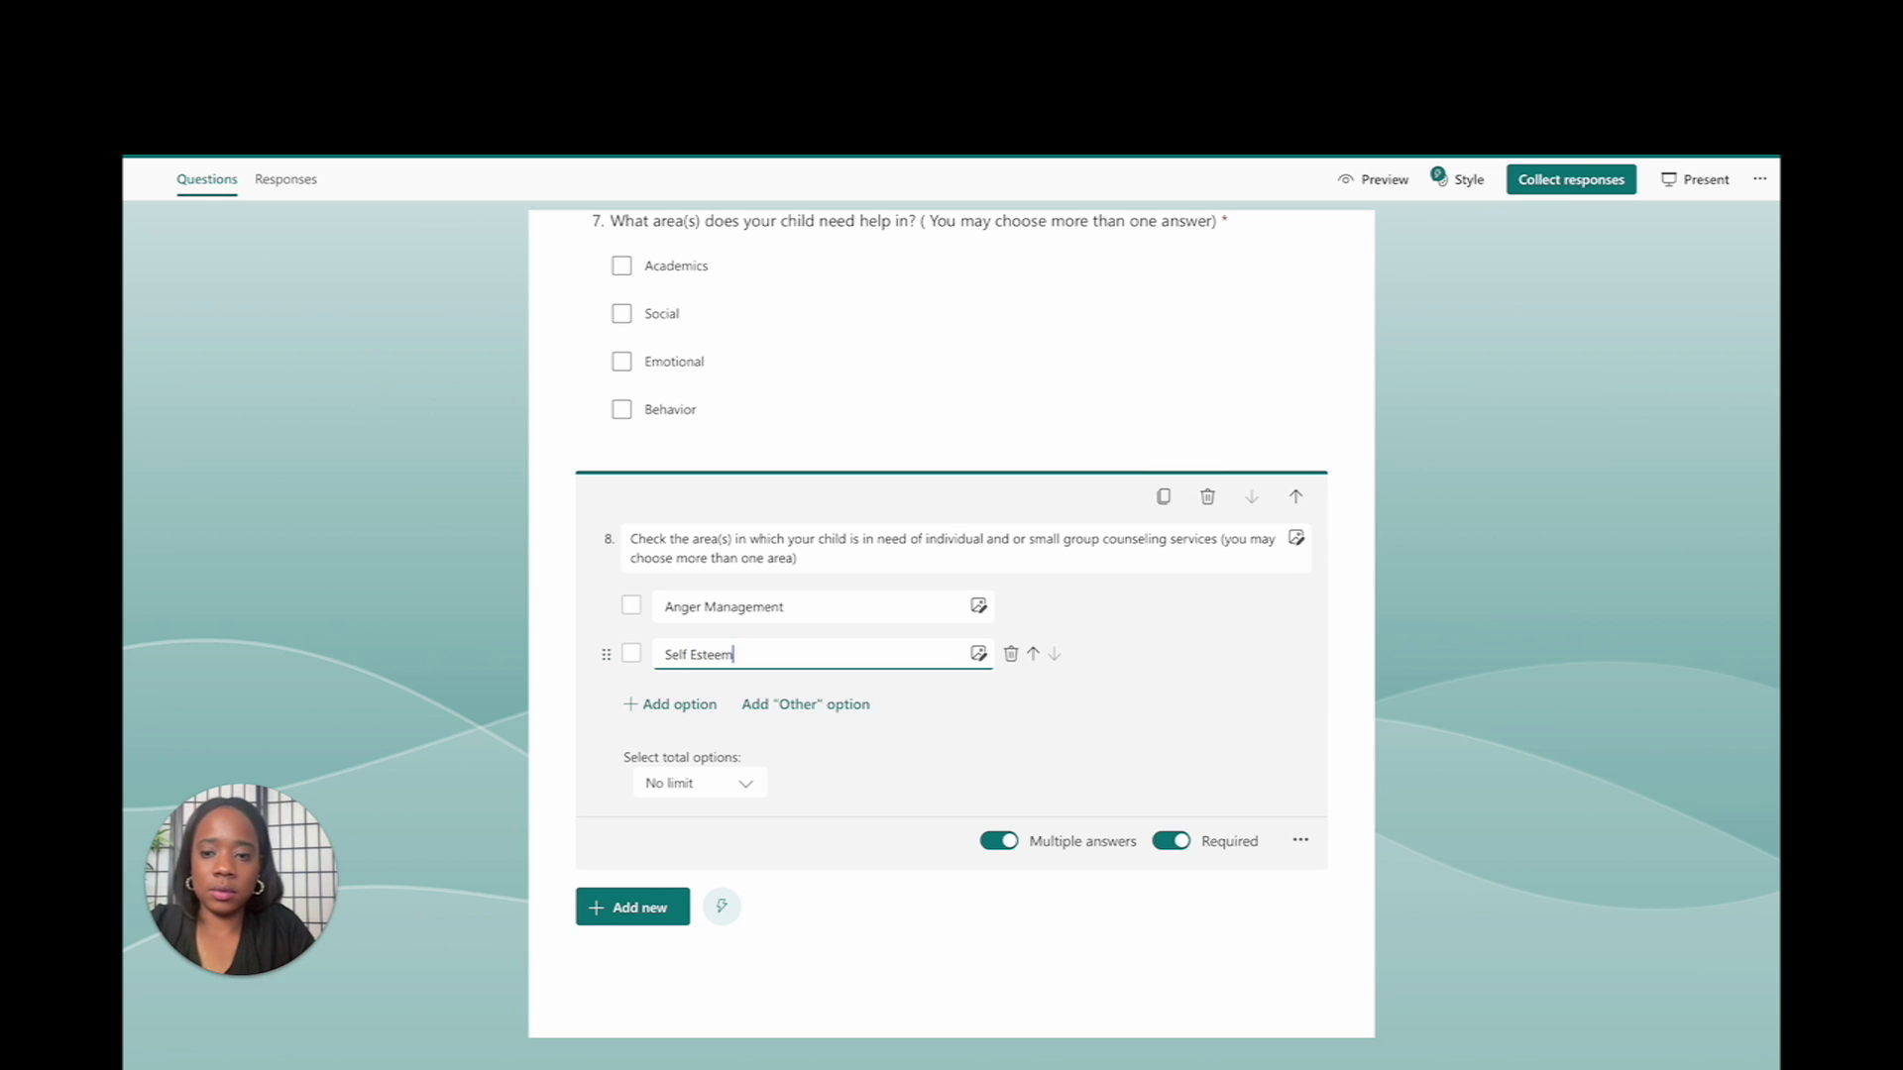
- Paste the remaining counseling areas into question 8 as options, from Divorce and Self Control through Peer Pressure and other, and review the list
key("Return")
key("ctrl+v")
scroll(879, 756, "up", 3)
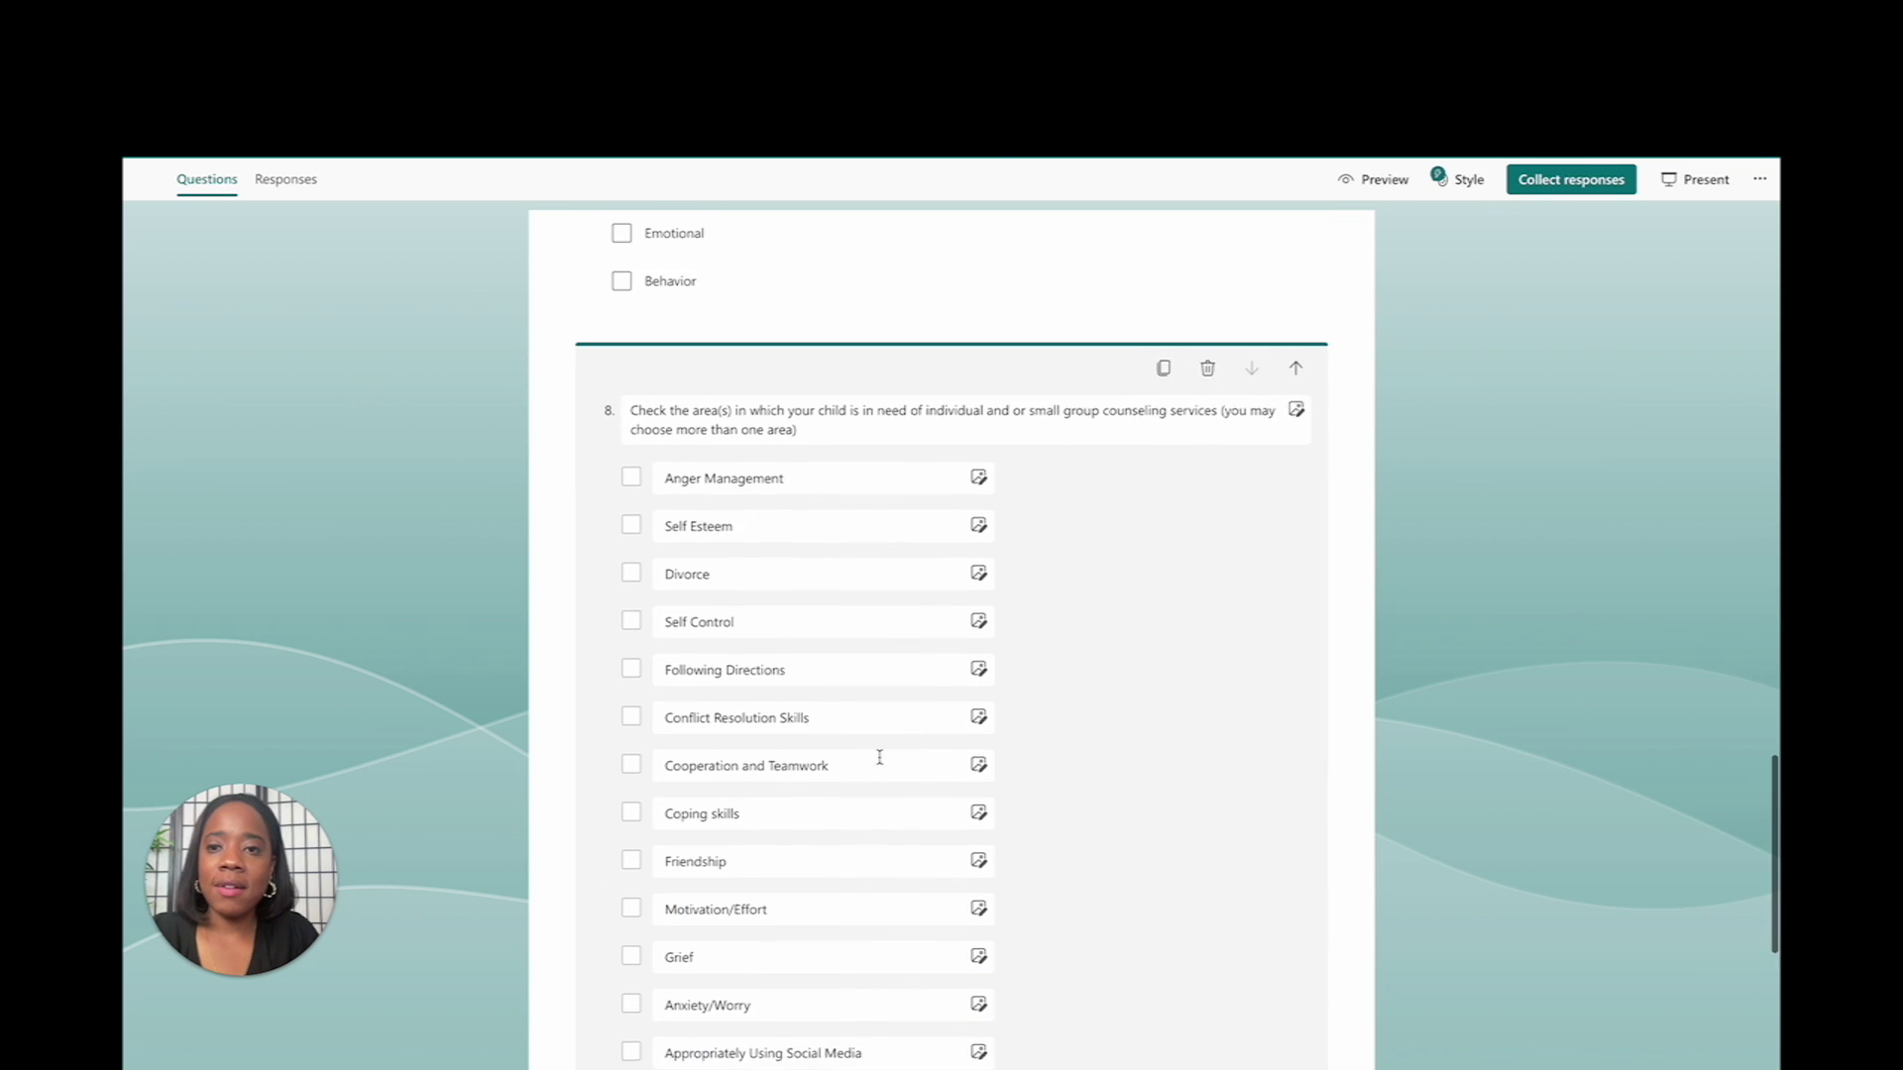
scroll(879, 758, "down", 5)
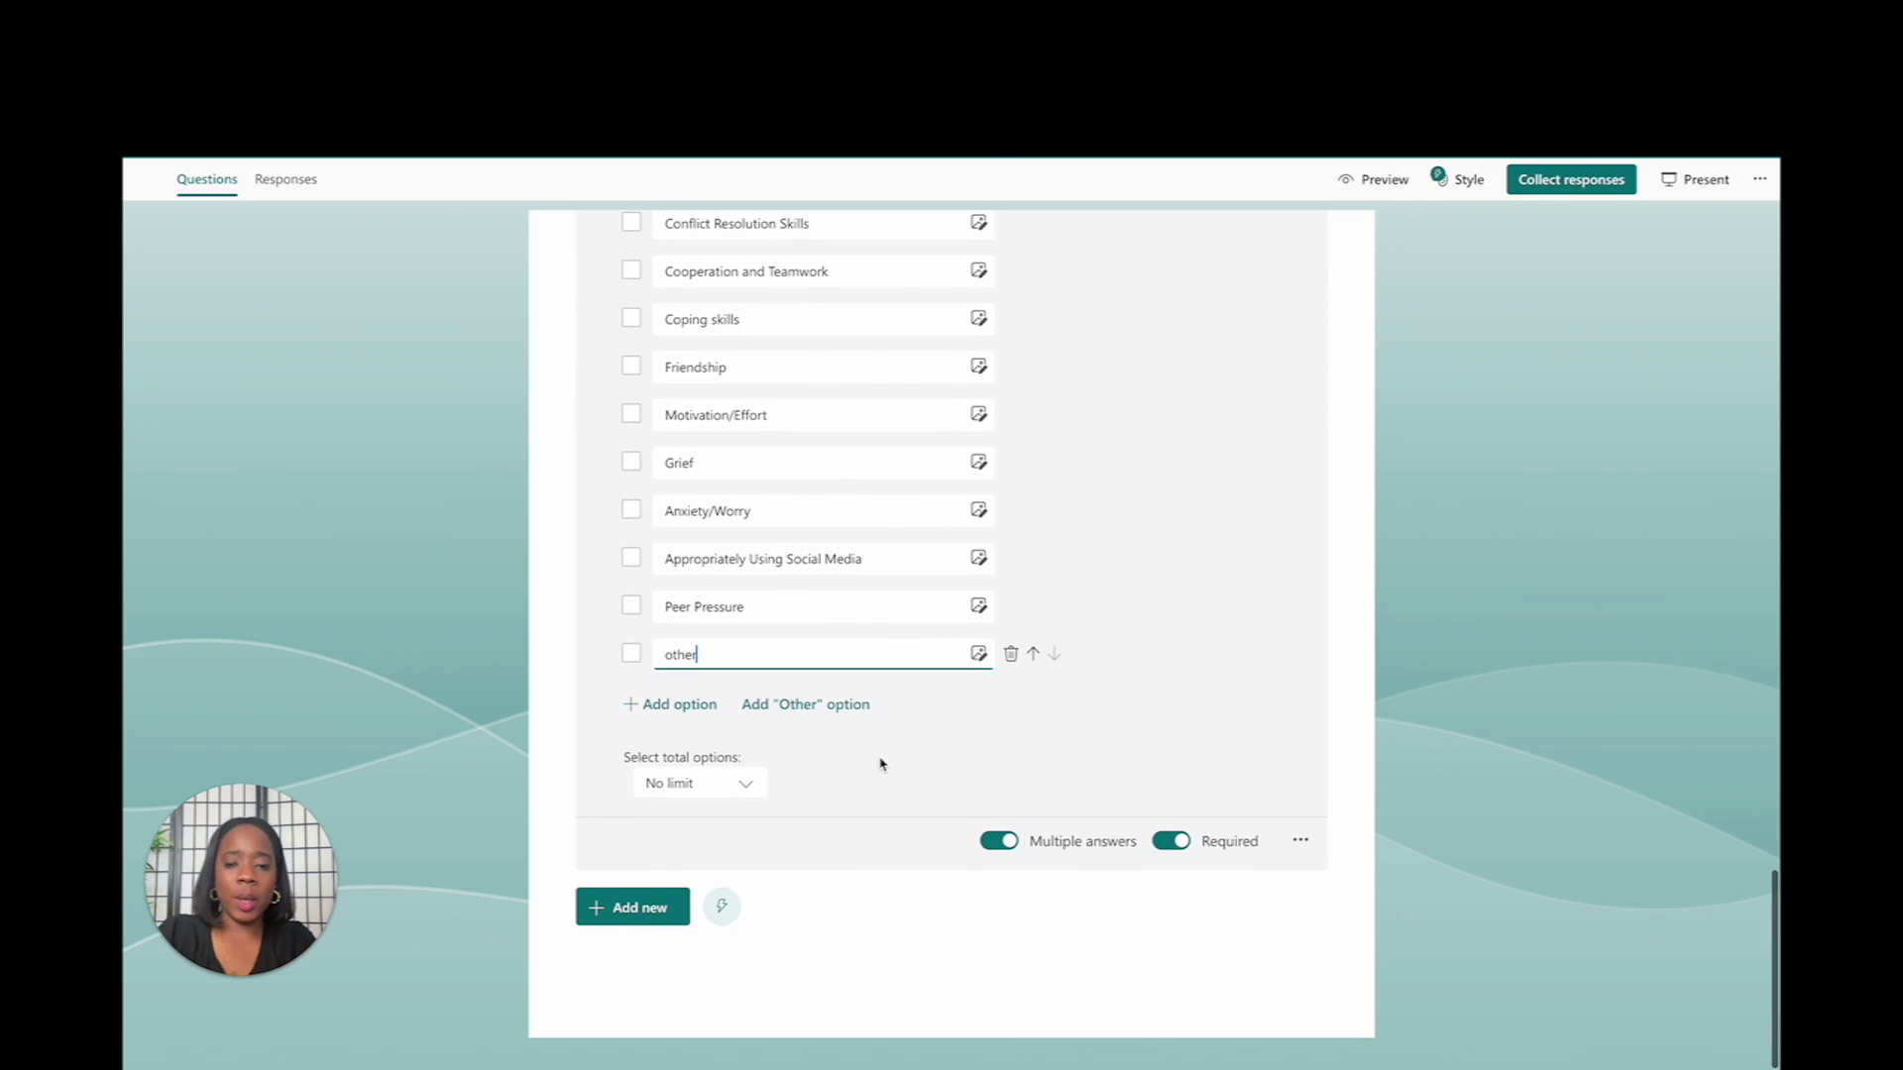
scroll(879, 763, "up", 5)
scroll(881, 764, "down", 2)
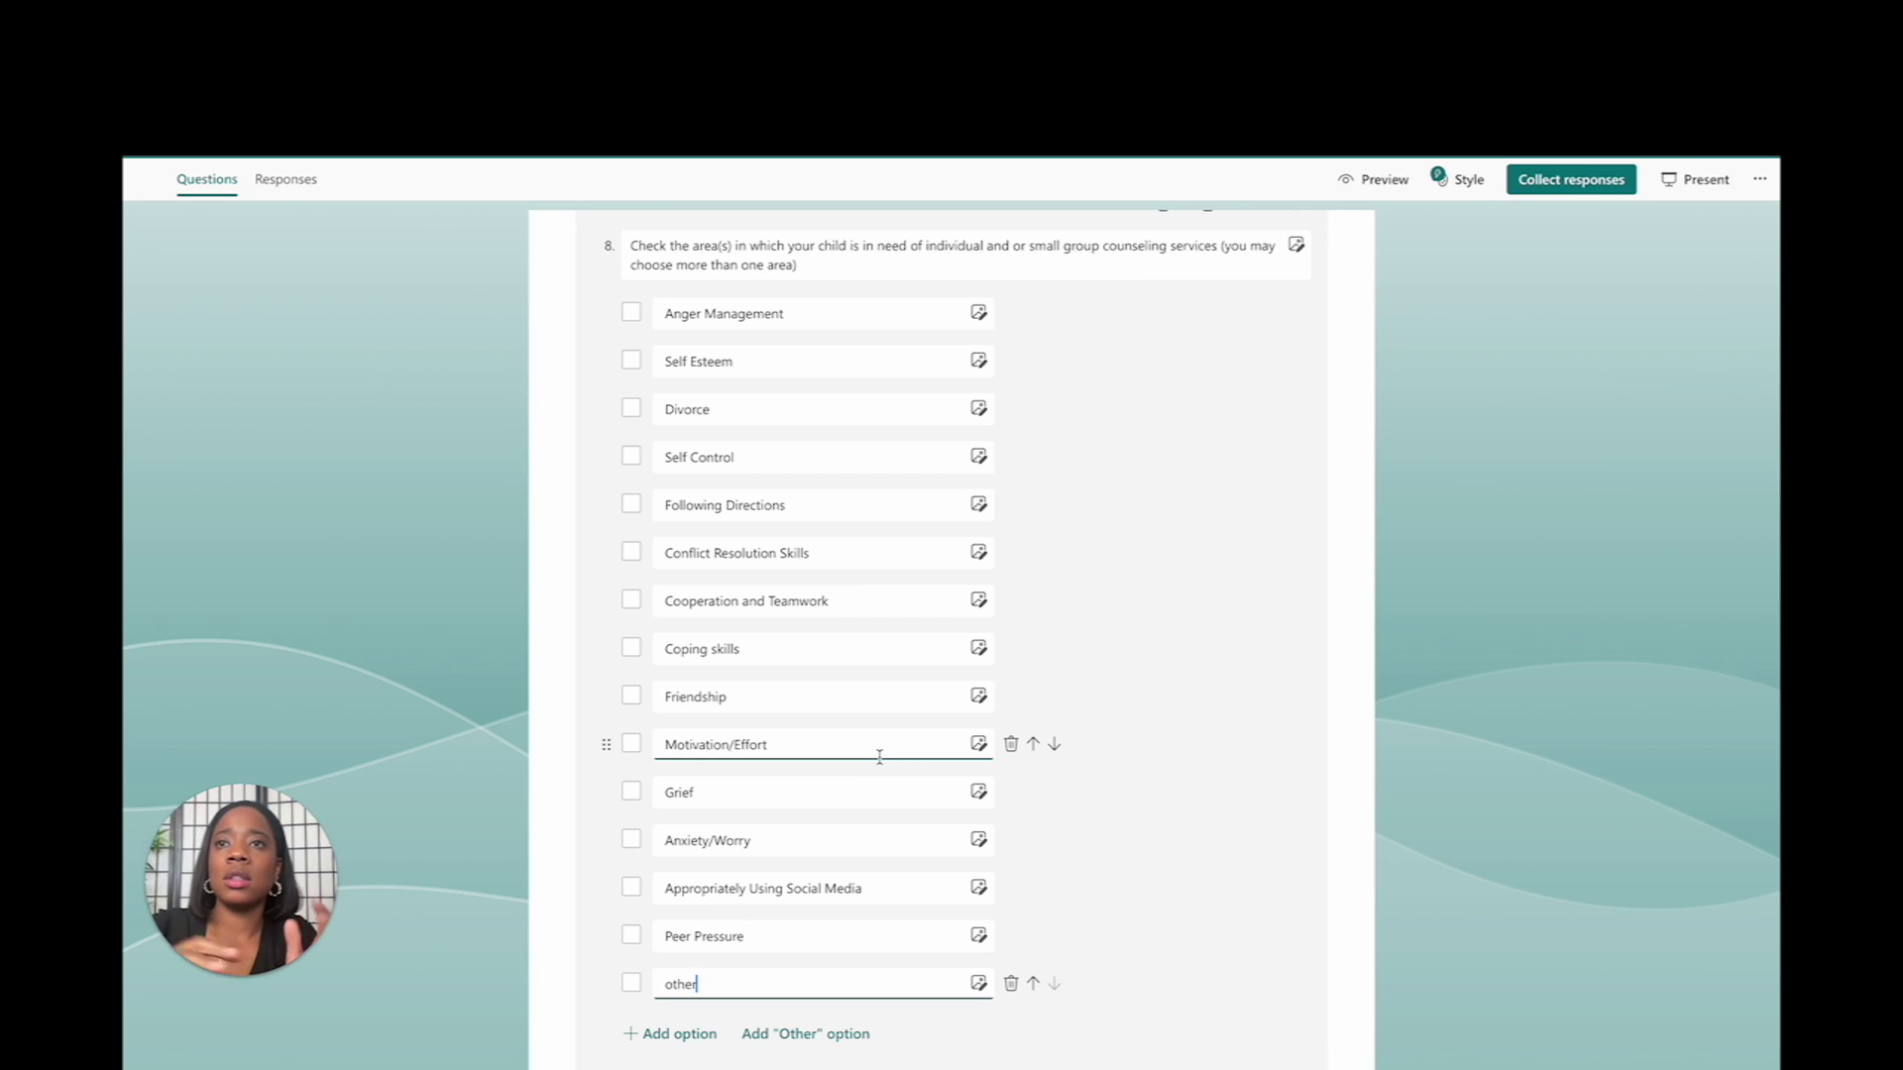
scroll(896, 829, "down", 3)
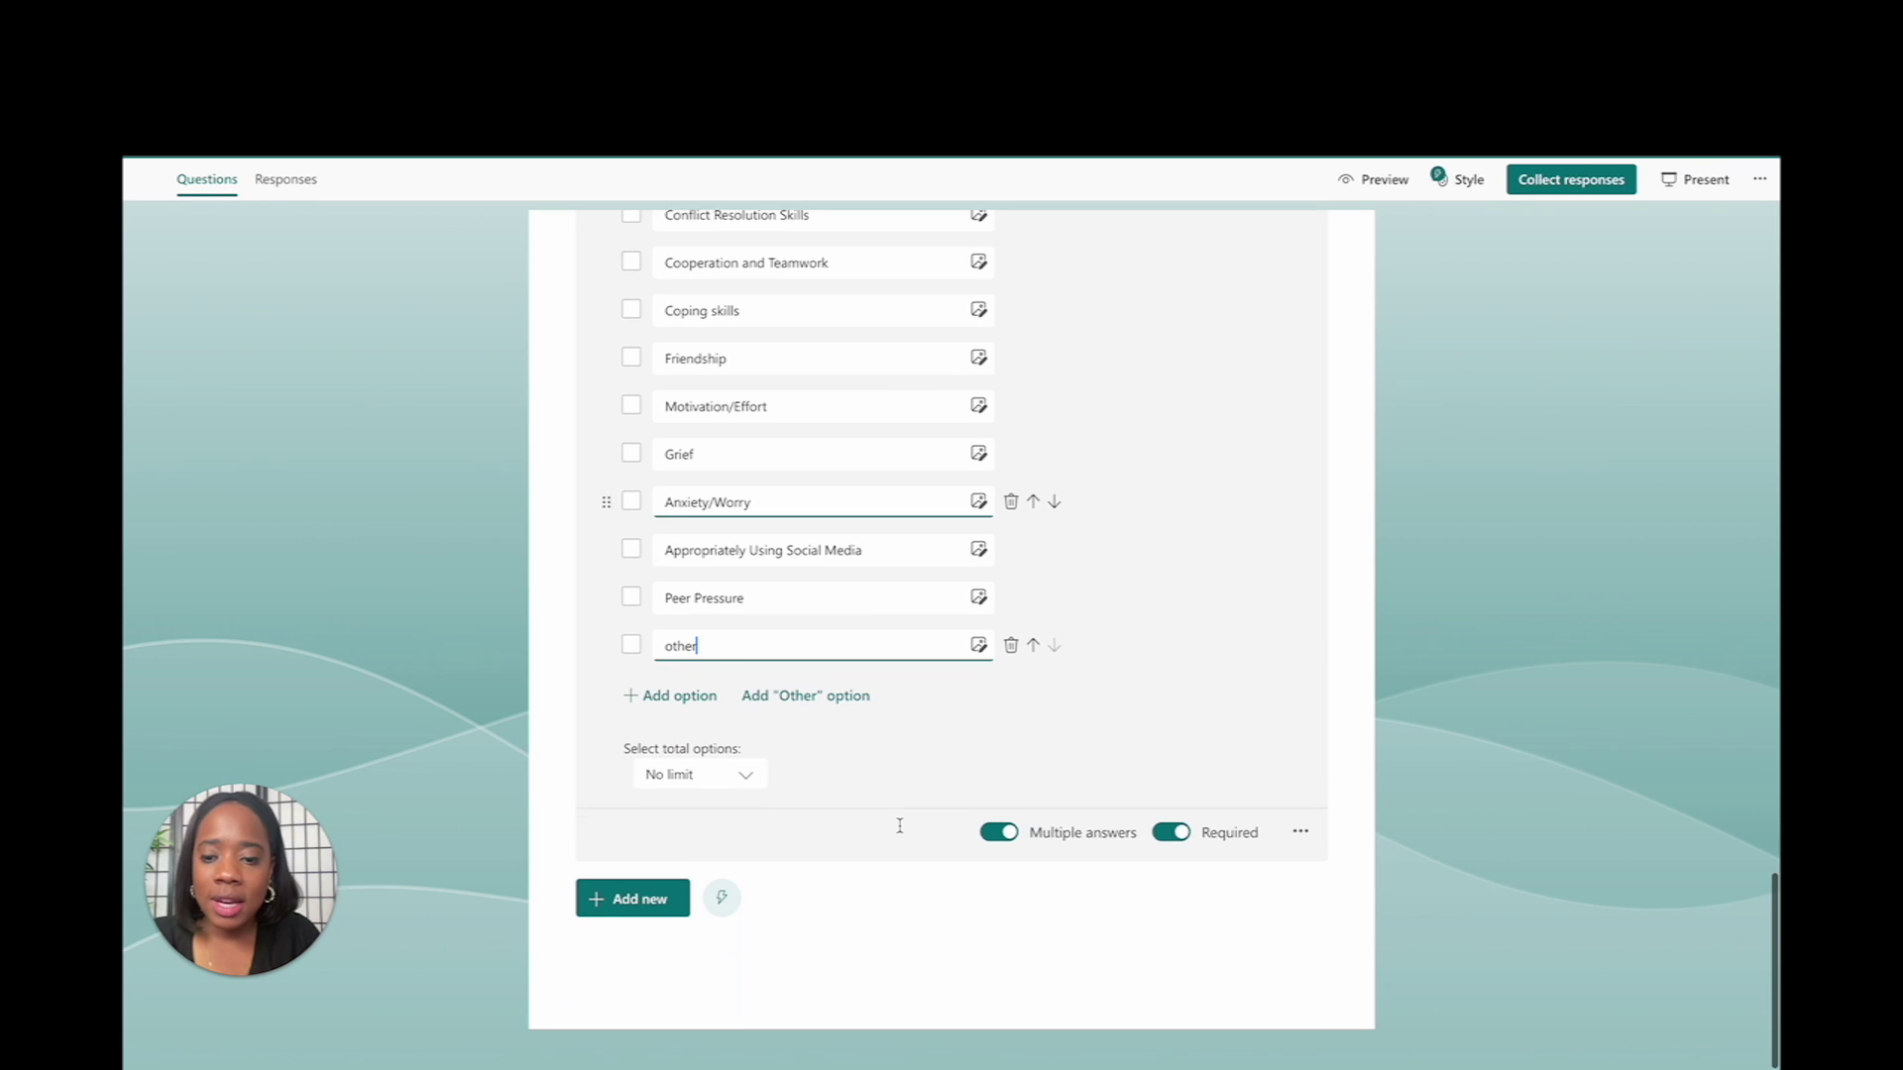
- Review the questions from the start of the form and add a new choice question below the checklist of counseling areas
left_click(636, 910)
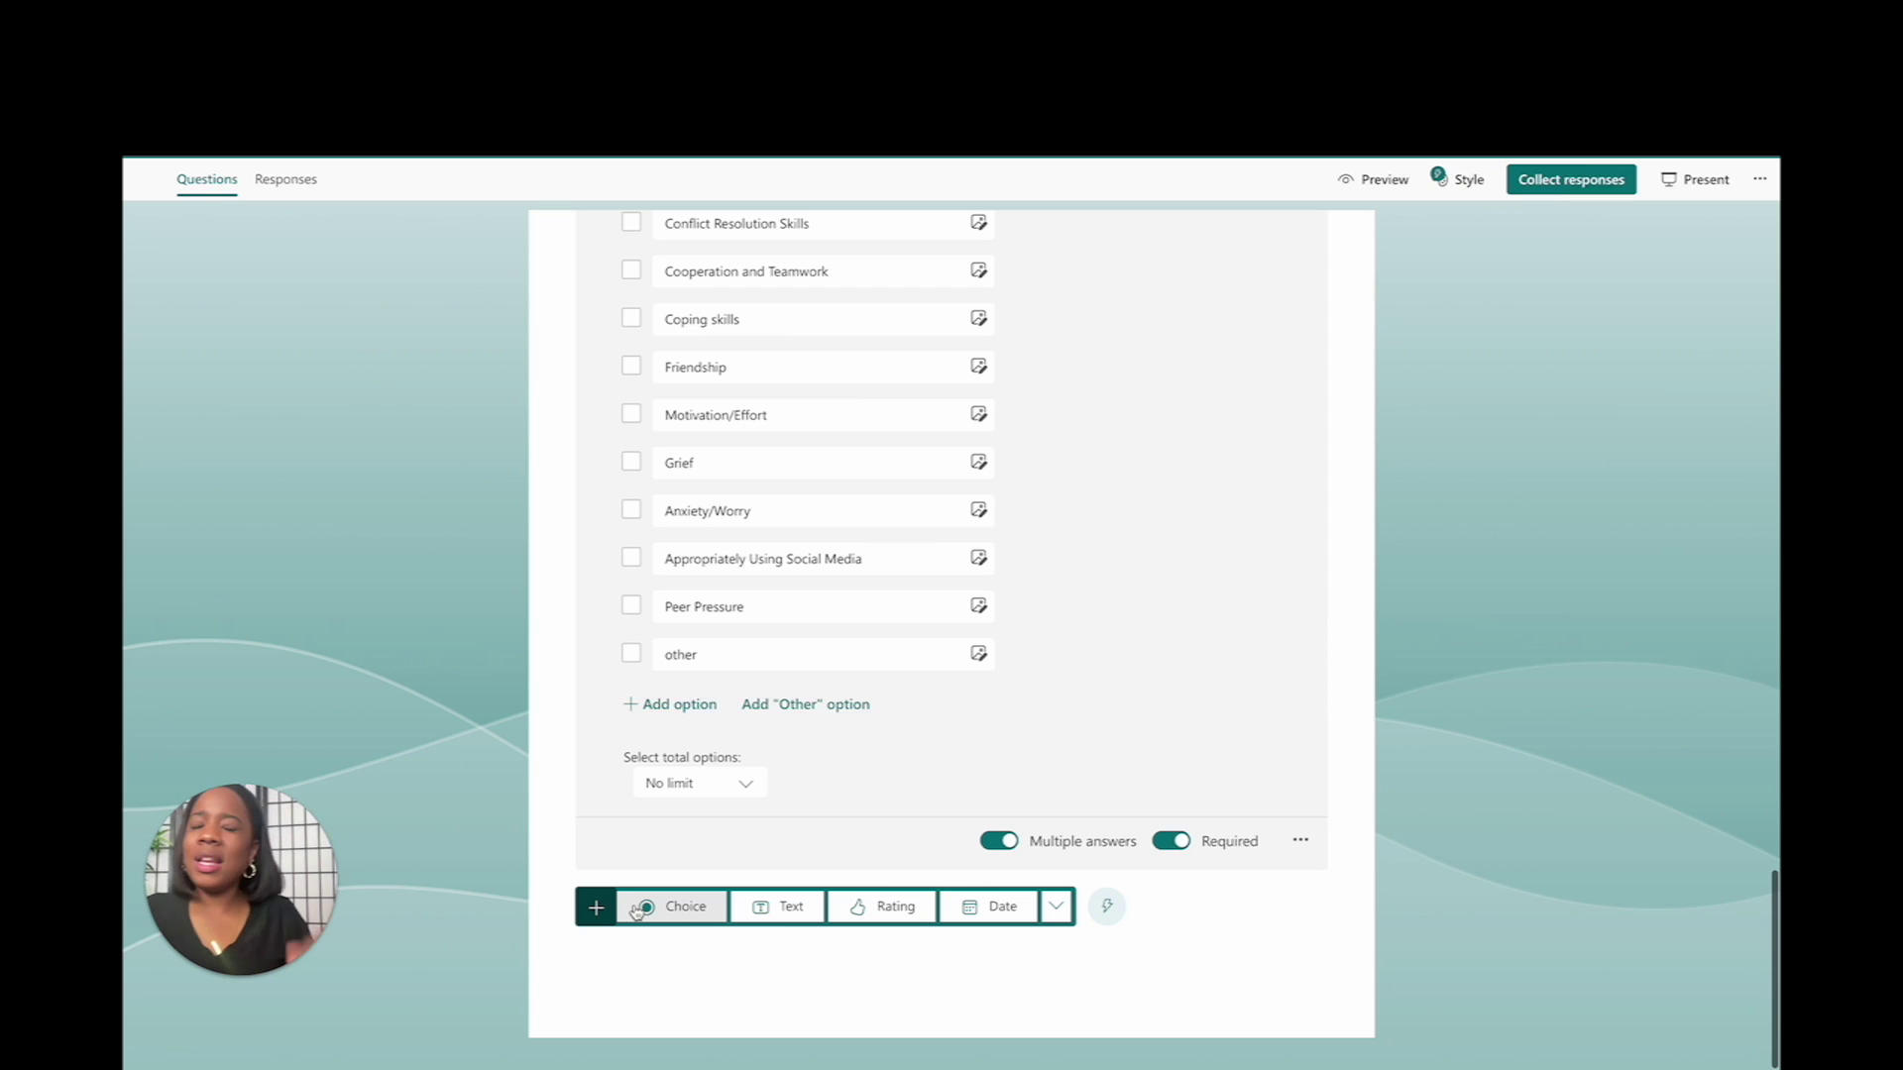
scroll(636, 909, "up", 15)
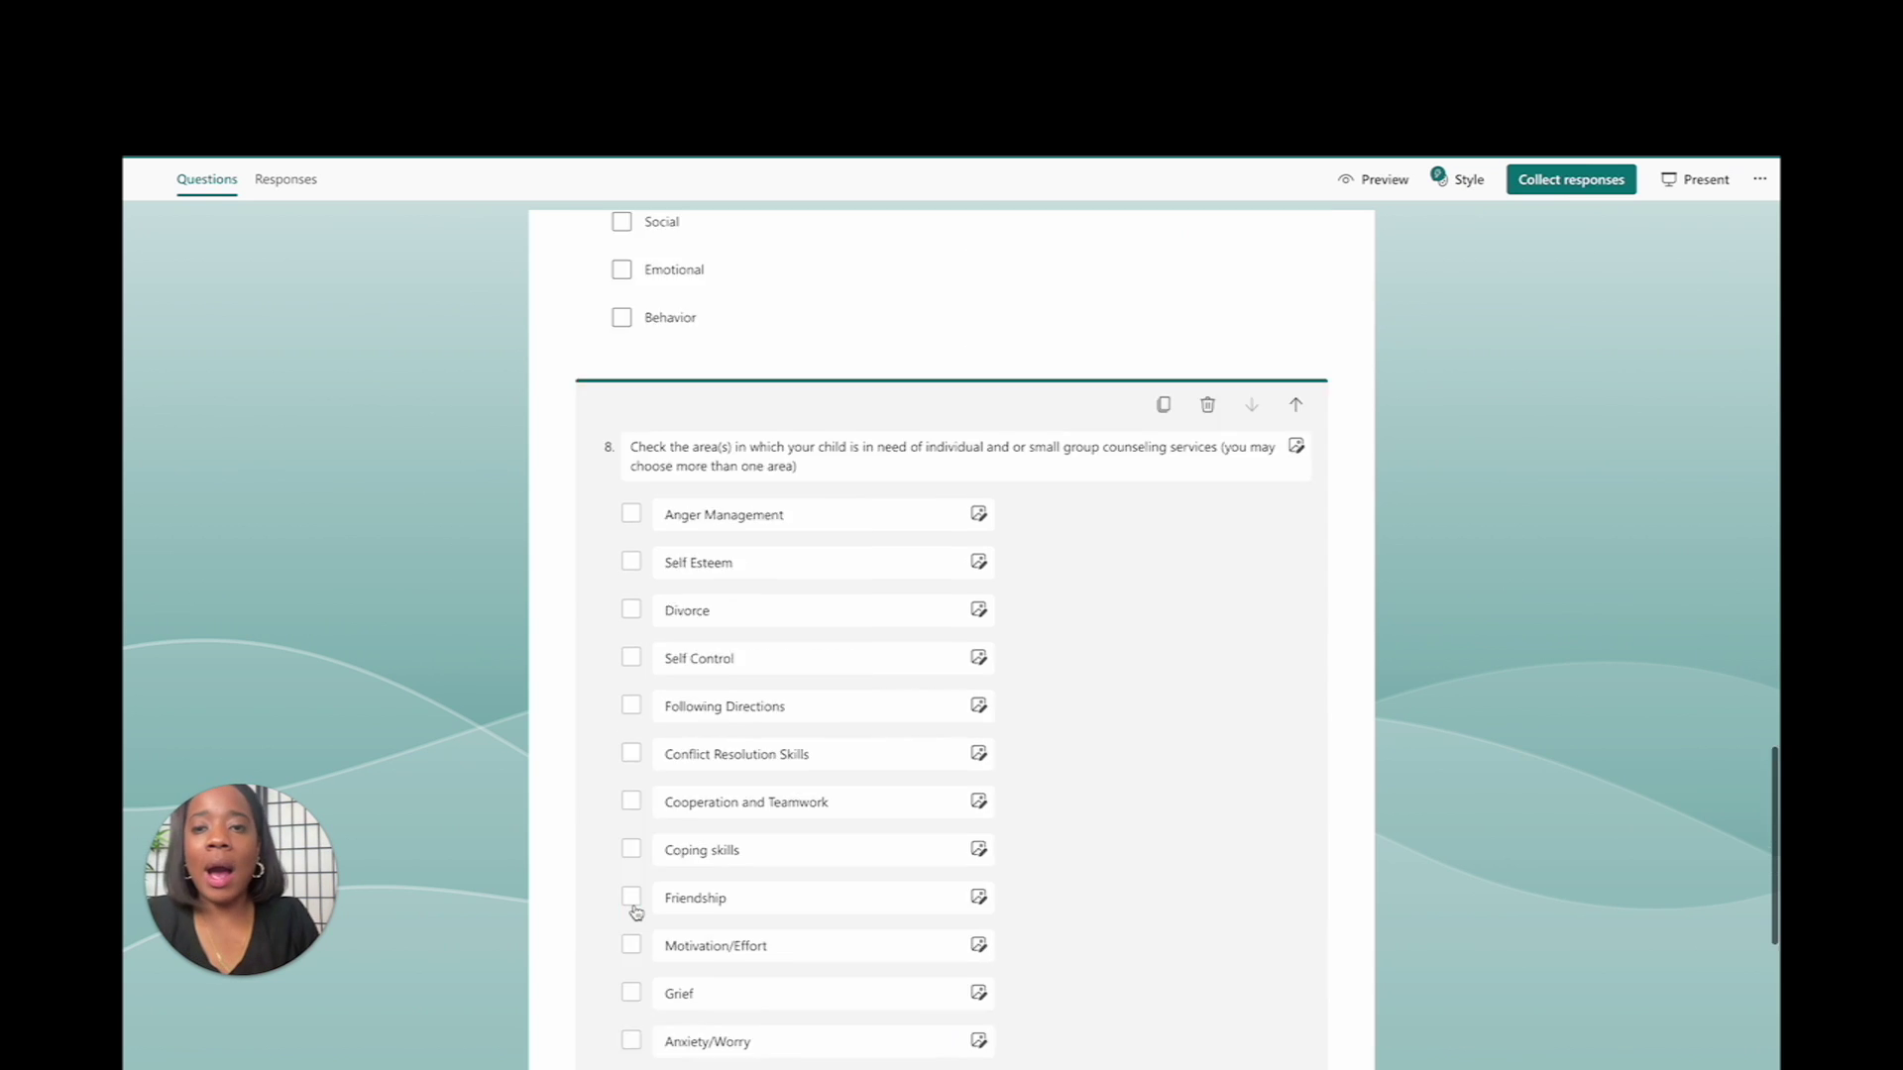
scroll(640, 830, "down", 8)
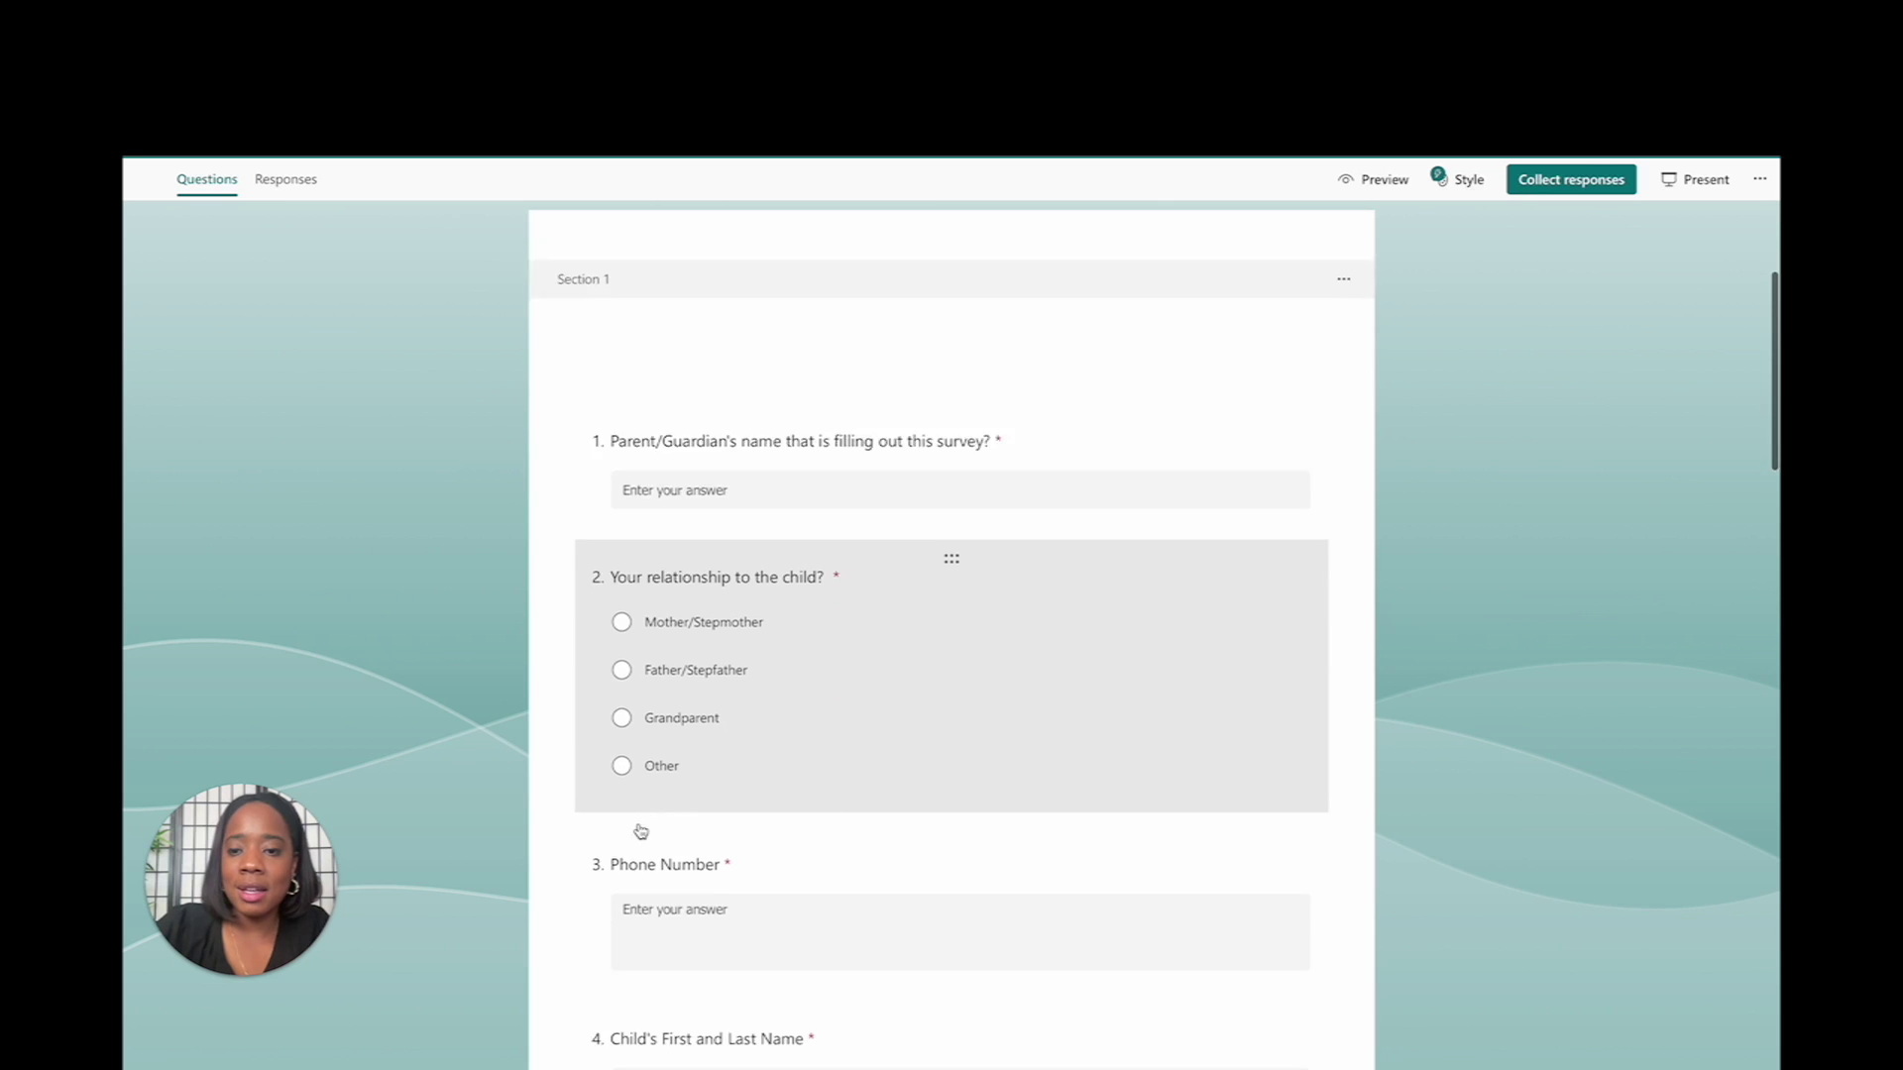
scroll(640, 831, "down", 2)
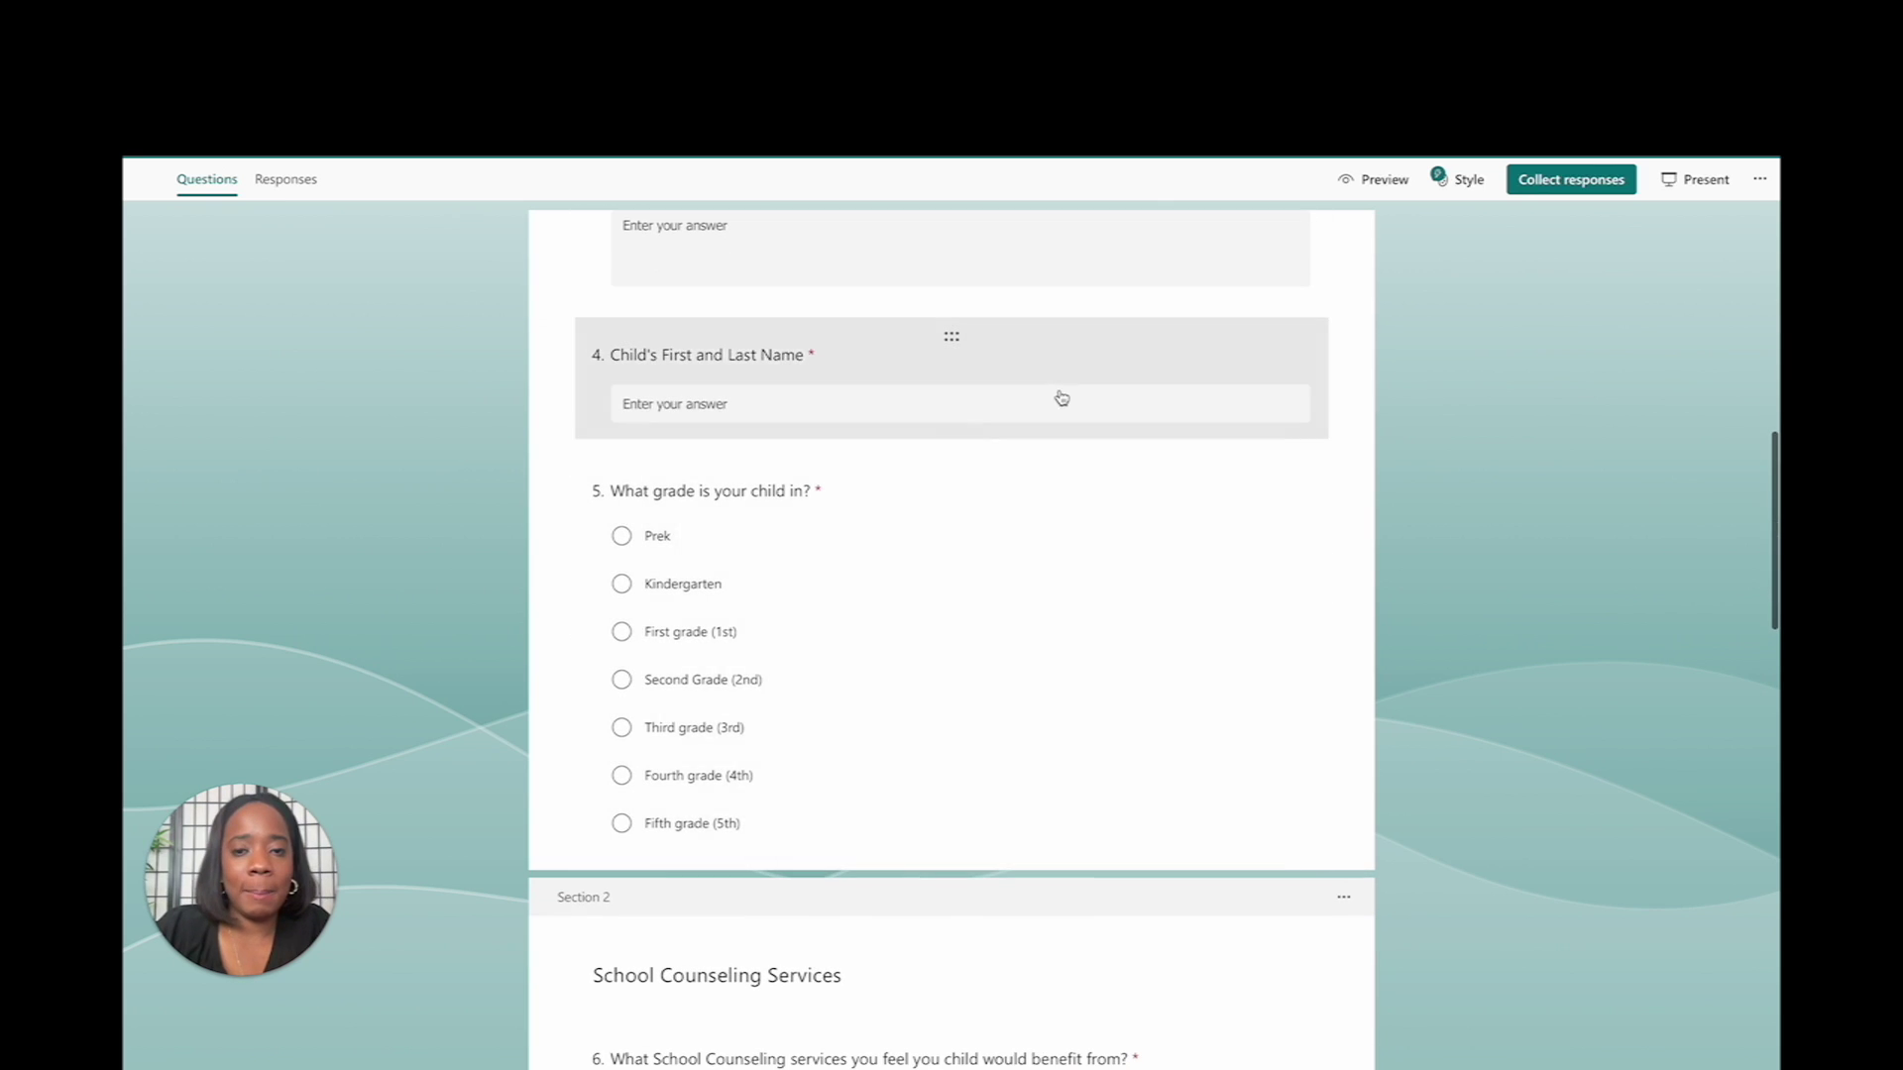
scroll(636, 909, "down", 10)
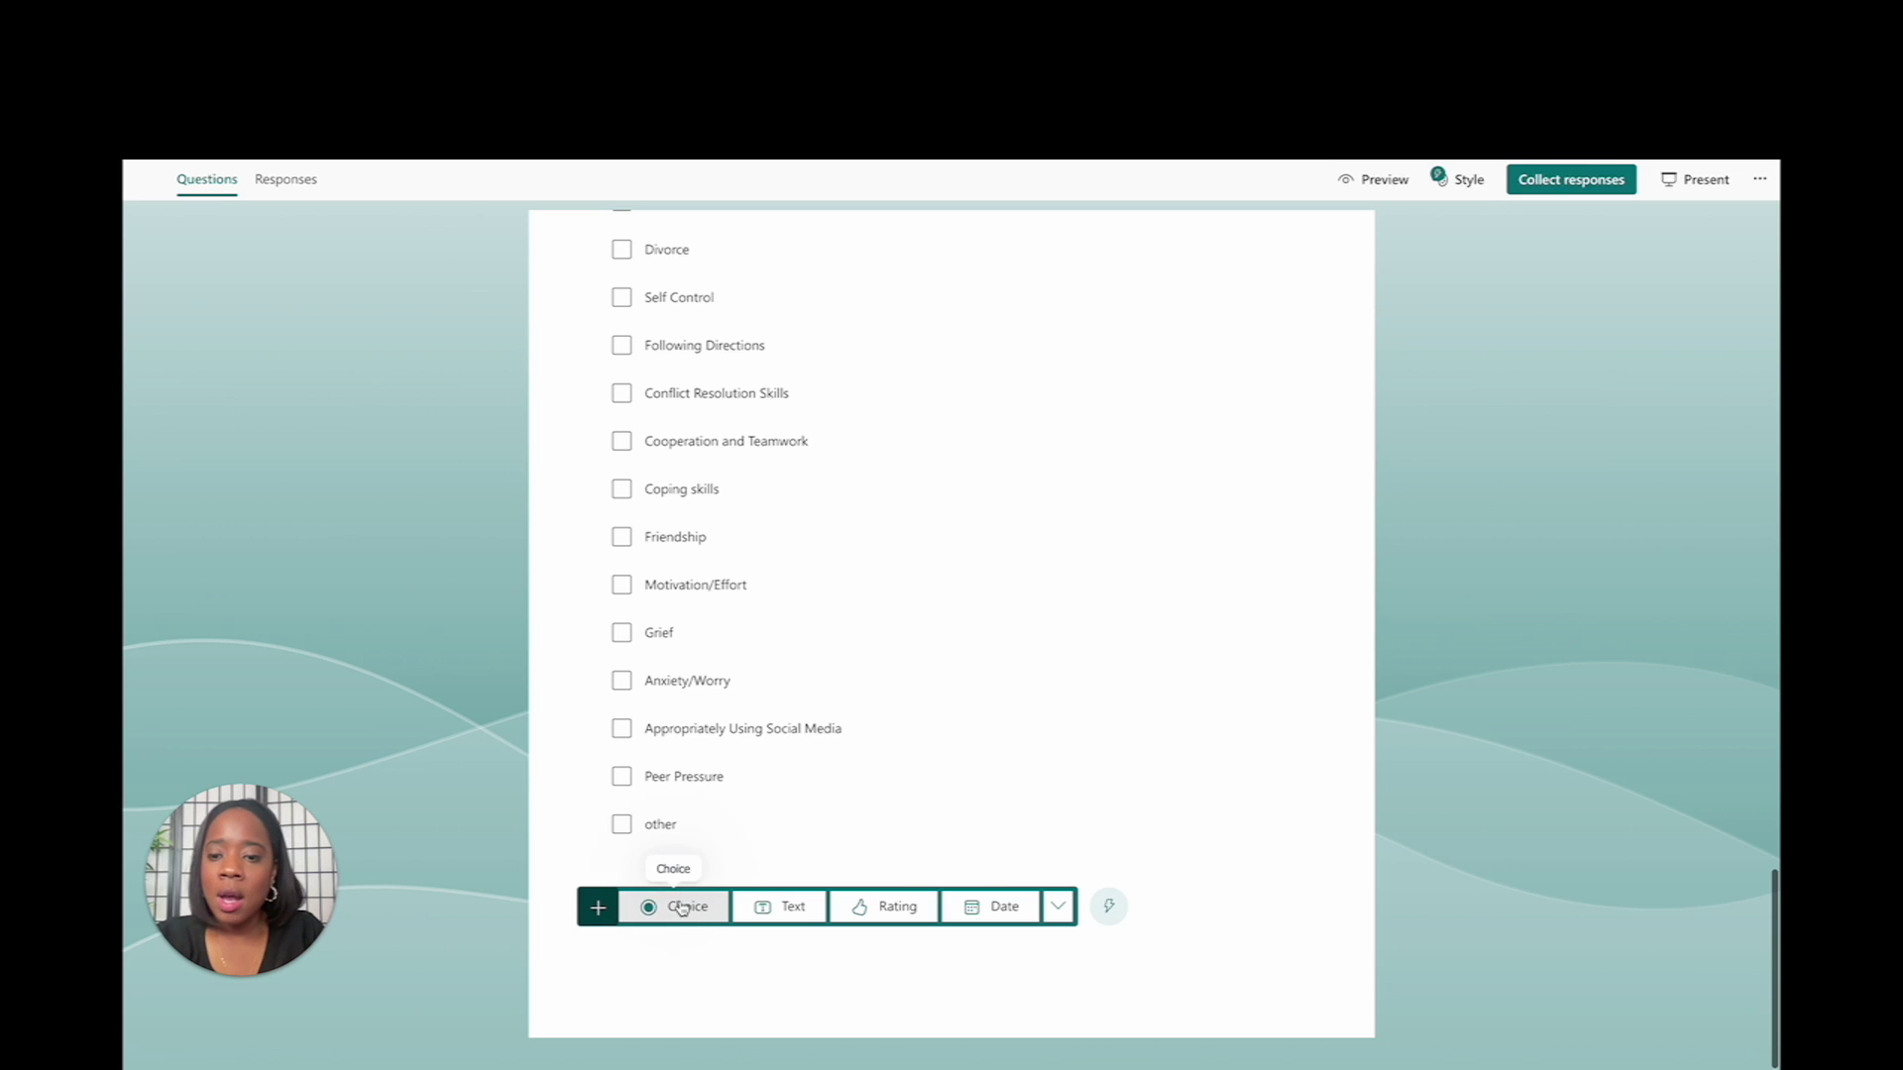
left_click(678, 910)
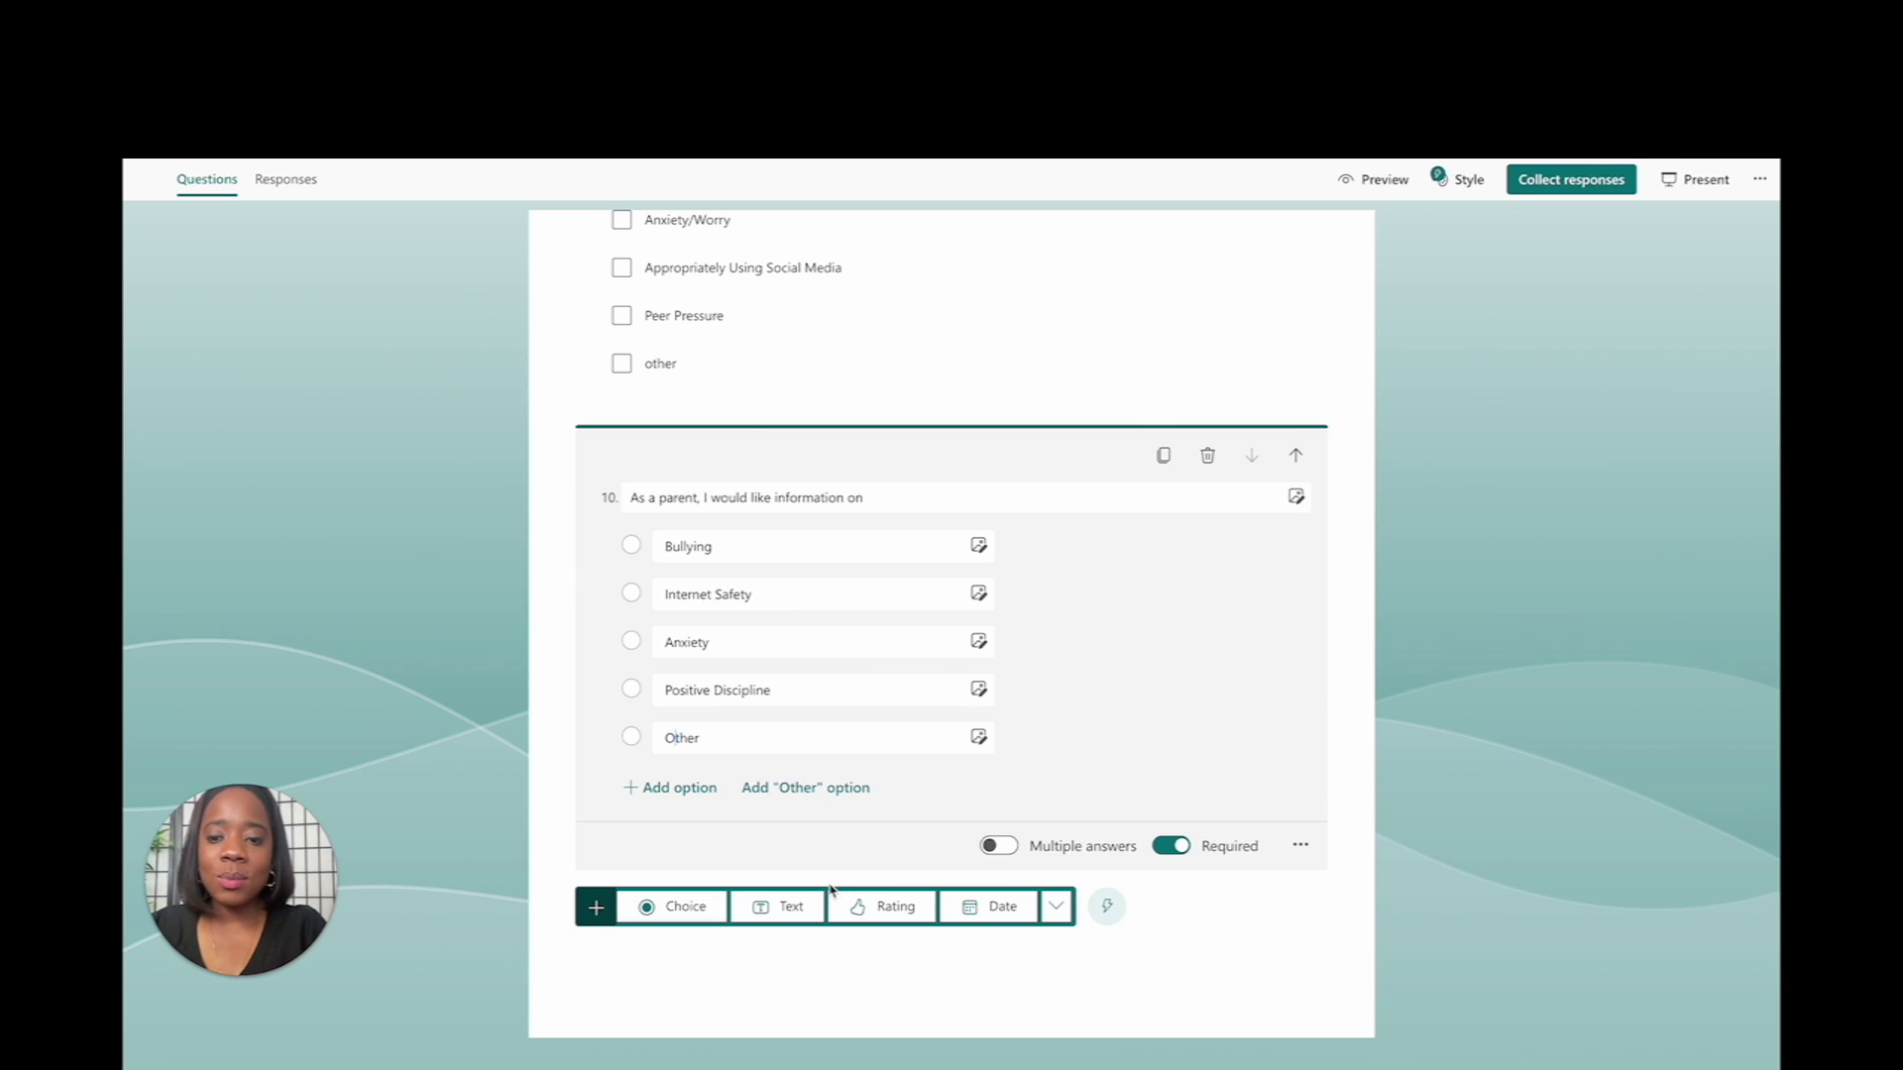
- Add a fourth section titled "Thank you for taking the time to fill out this needs assessment."
left_click(1056, 906)
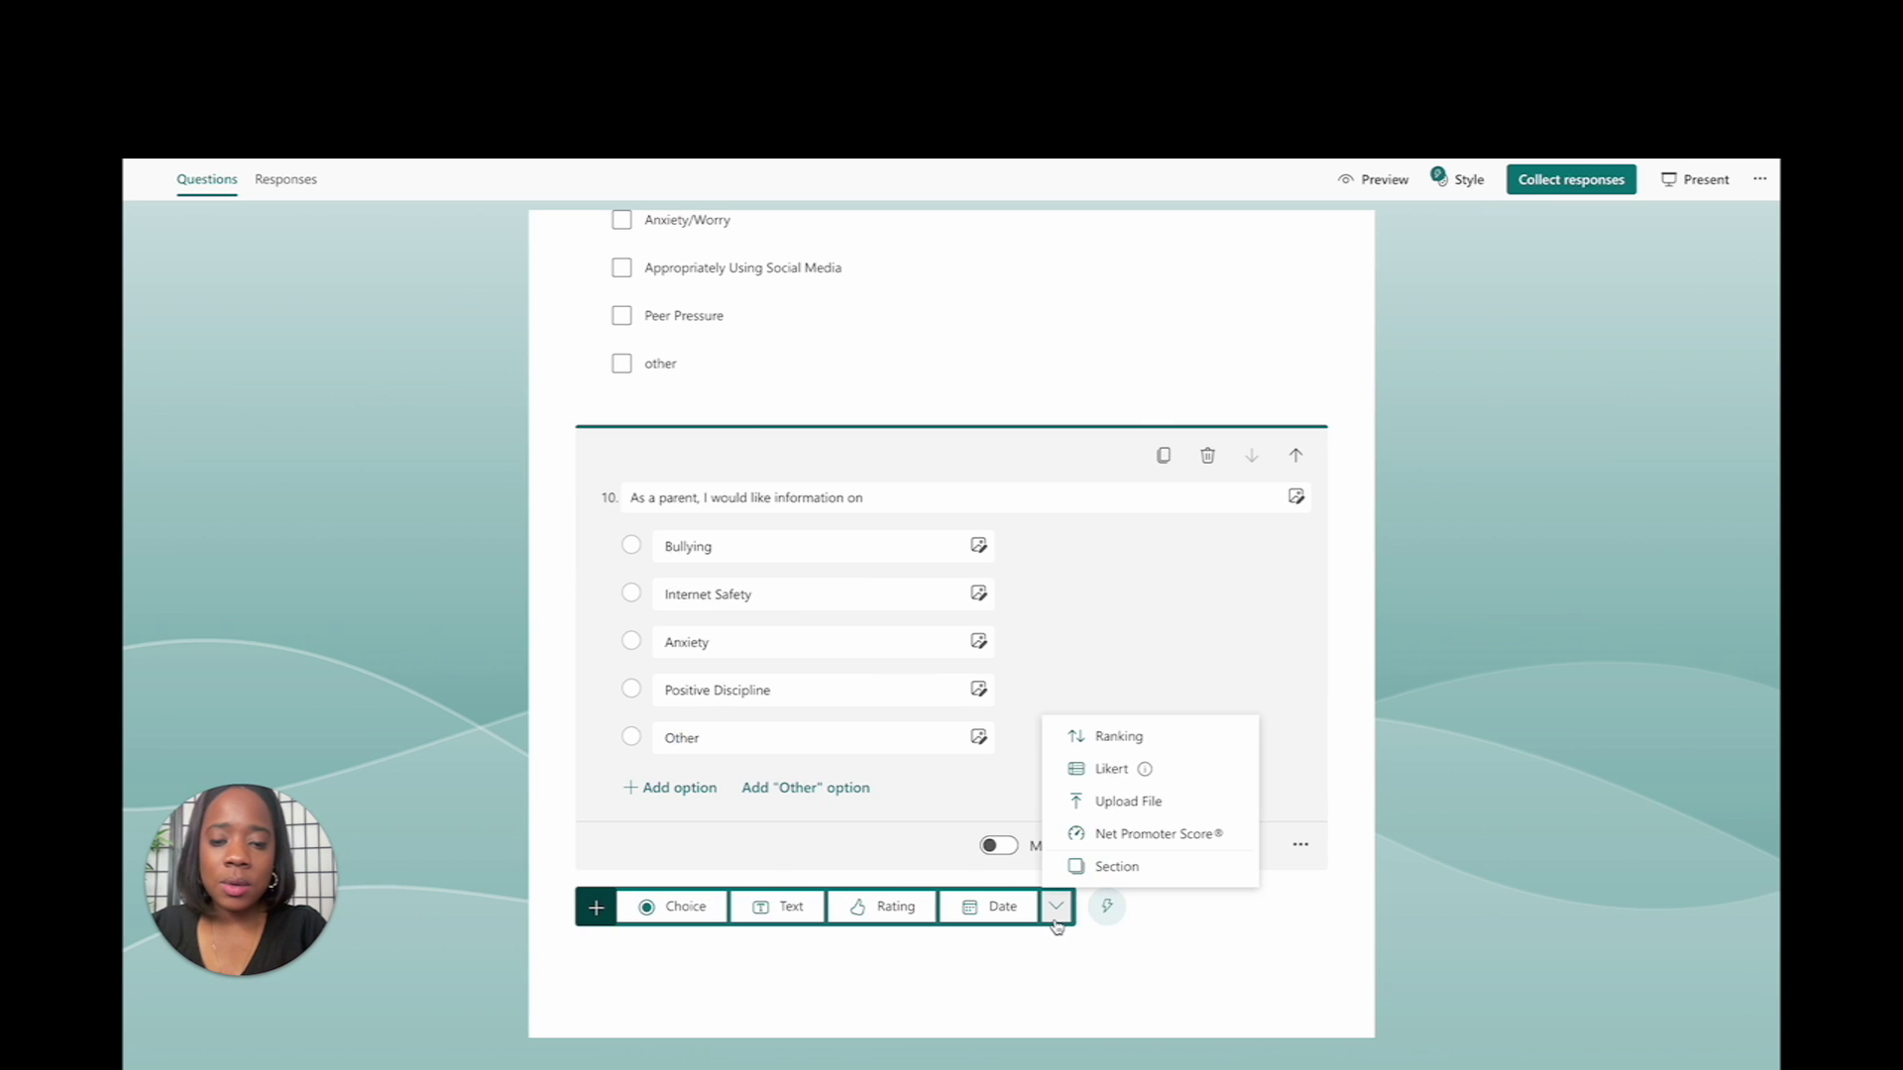
left_click(1105, 866)
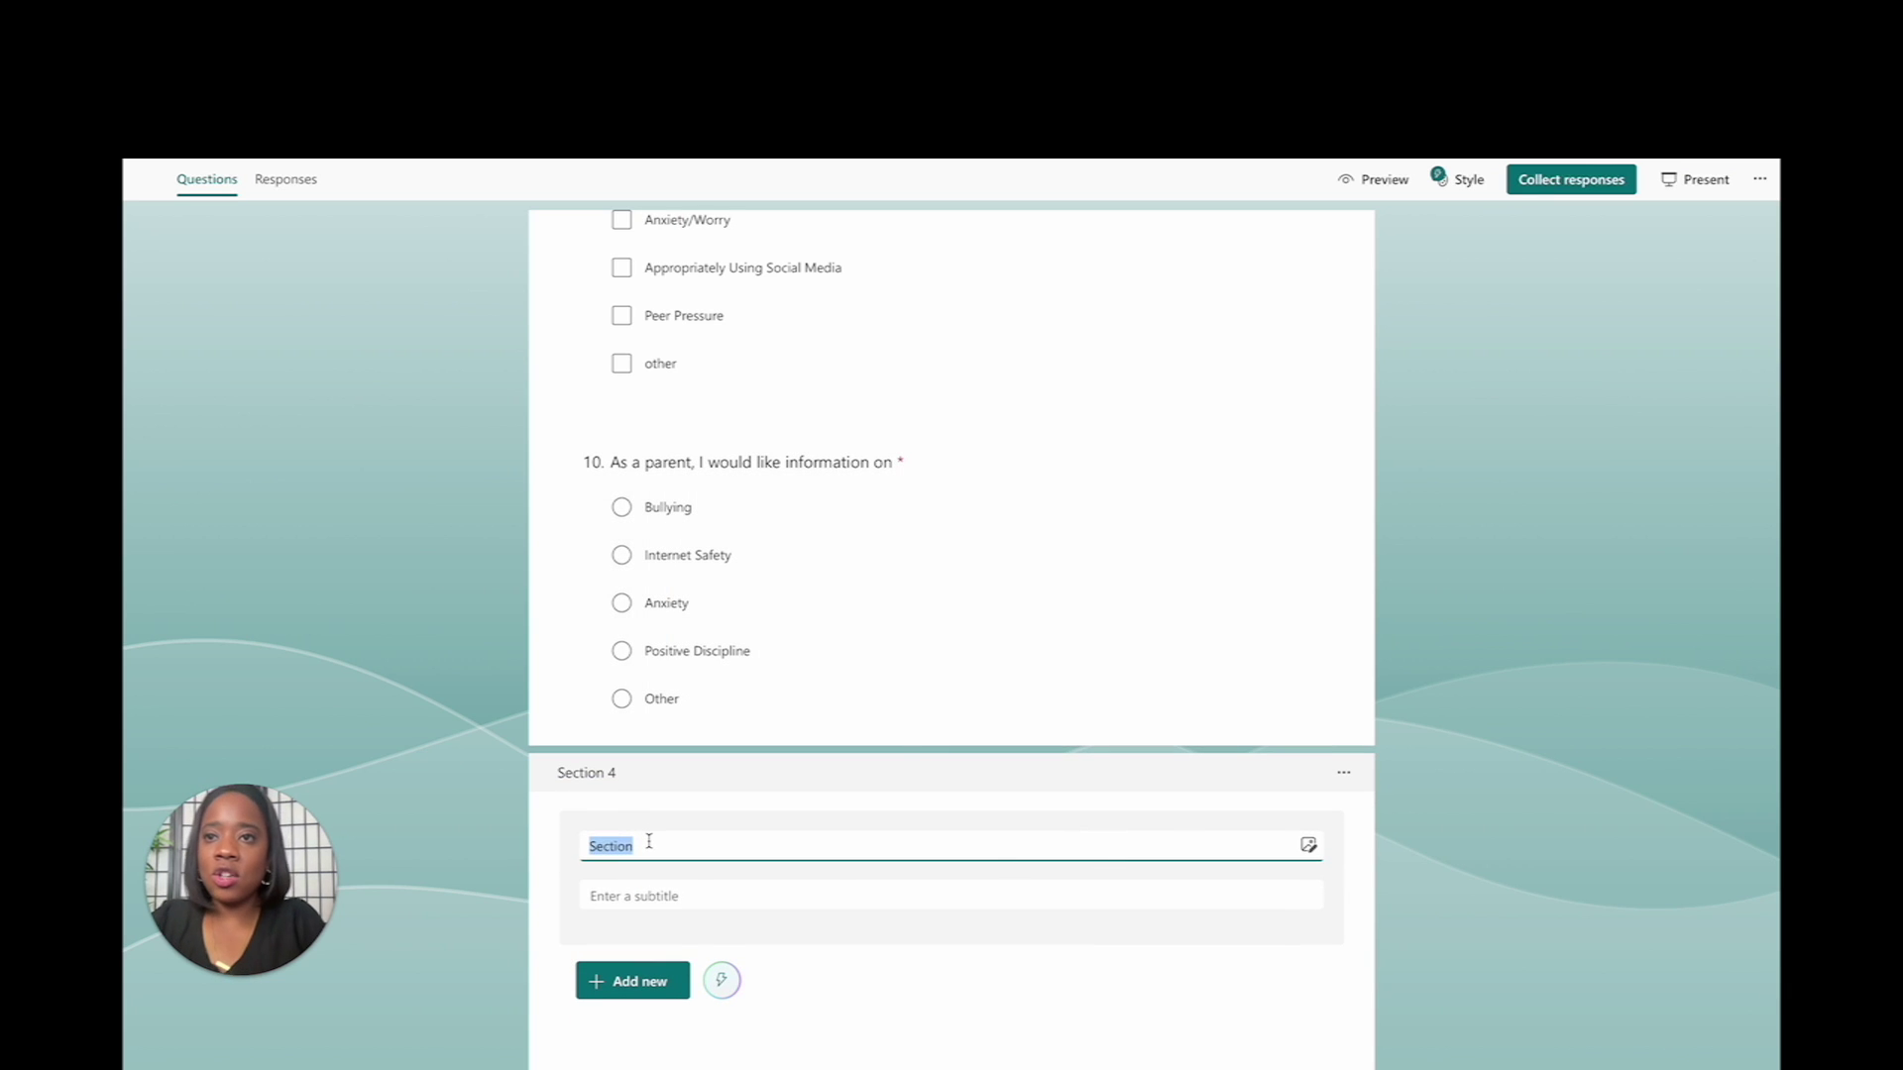
type("Thank you")
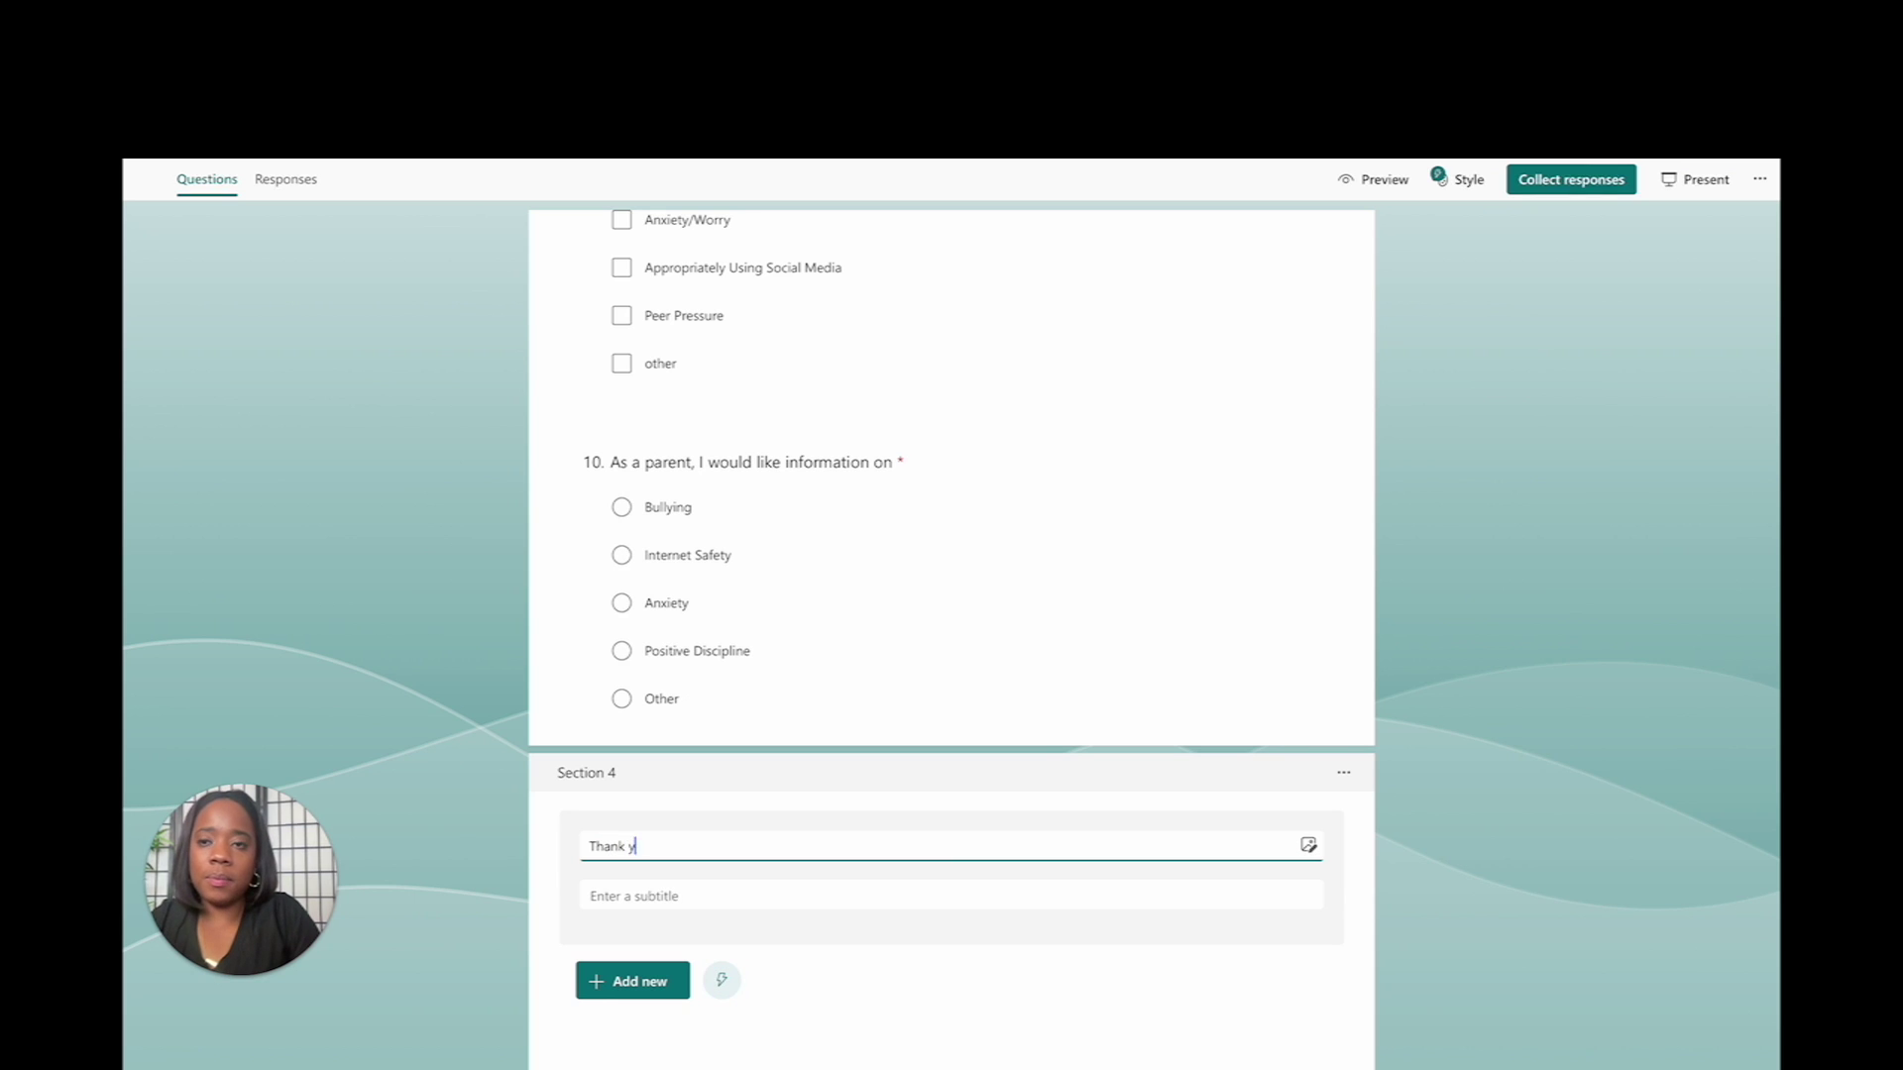
type(" for taking the time to fill out this needs assessment.")
- Preview the form as a respondent and look through the first page's questions, from the parent's name to the teacher's name
scroll(769, 872, "up", 10)
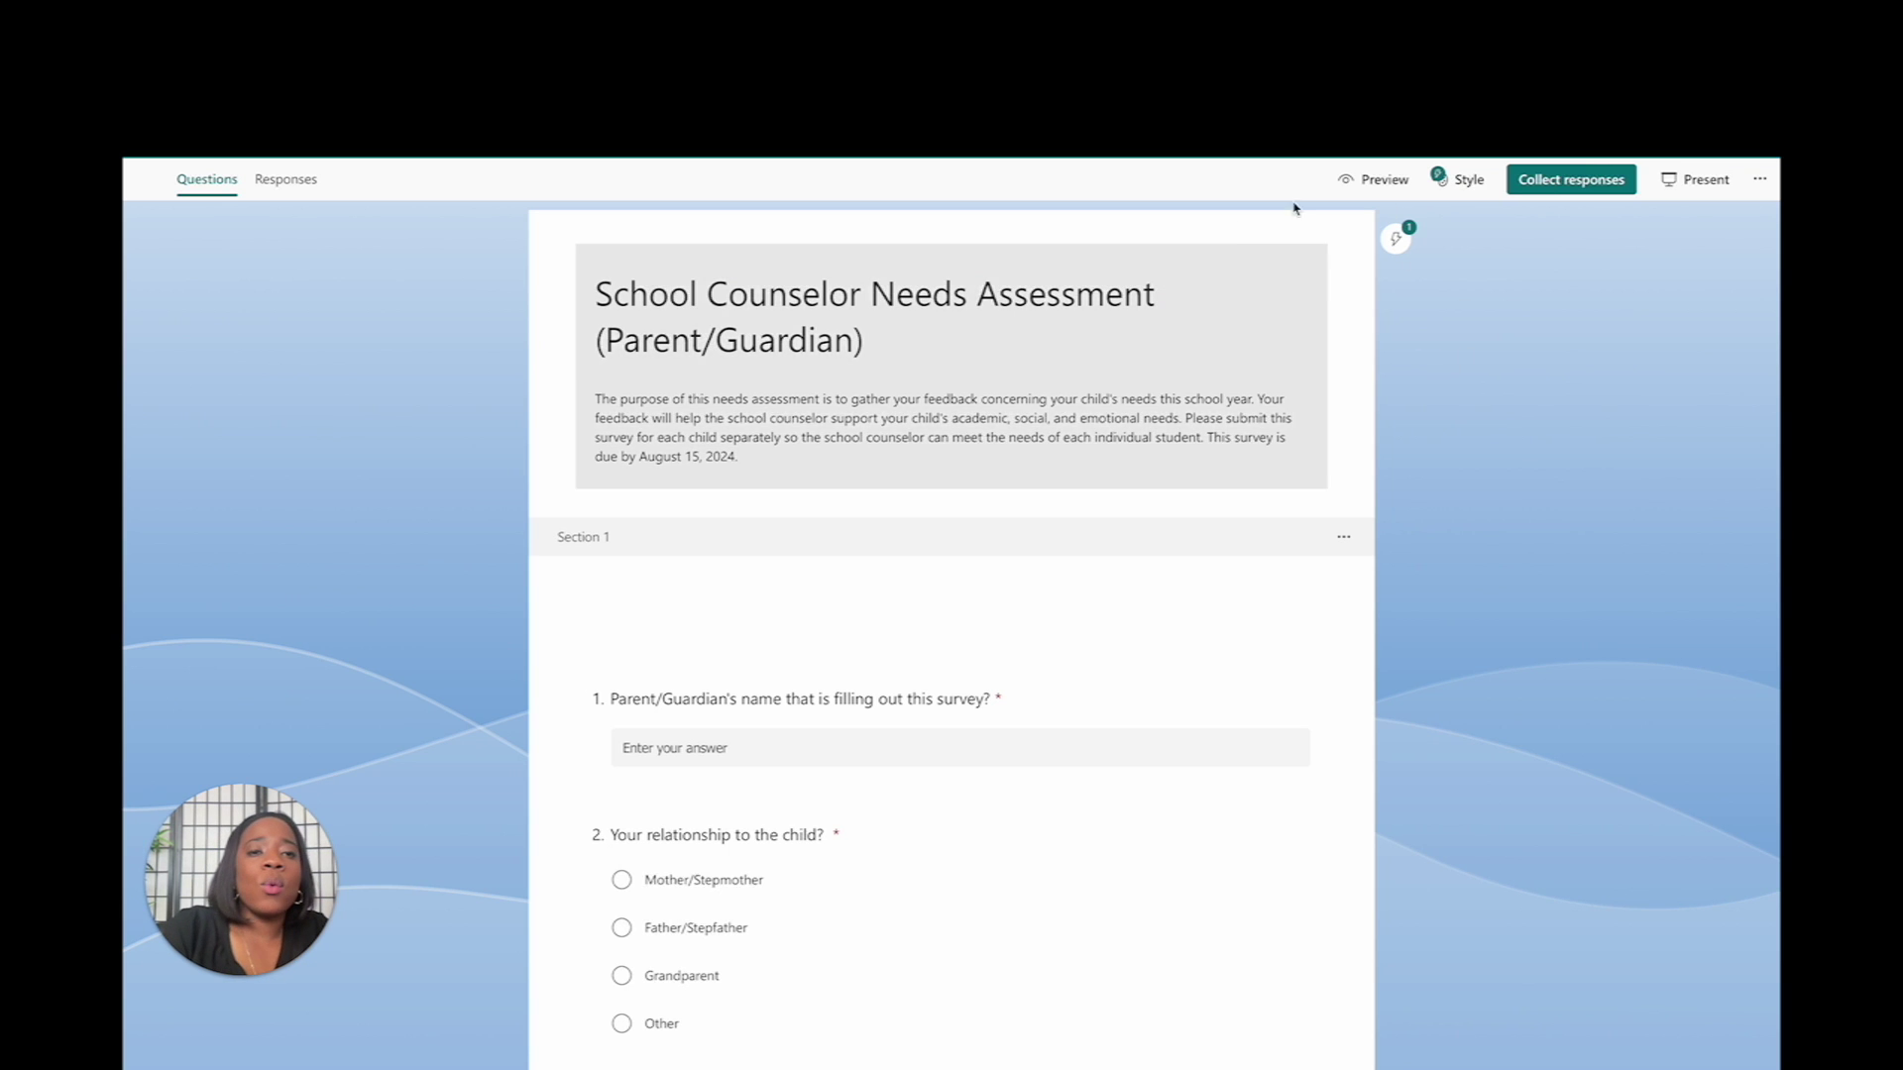
left_click(1378, 198)
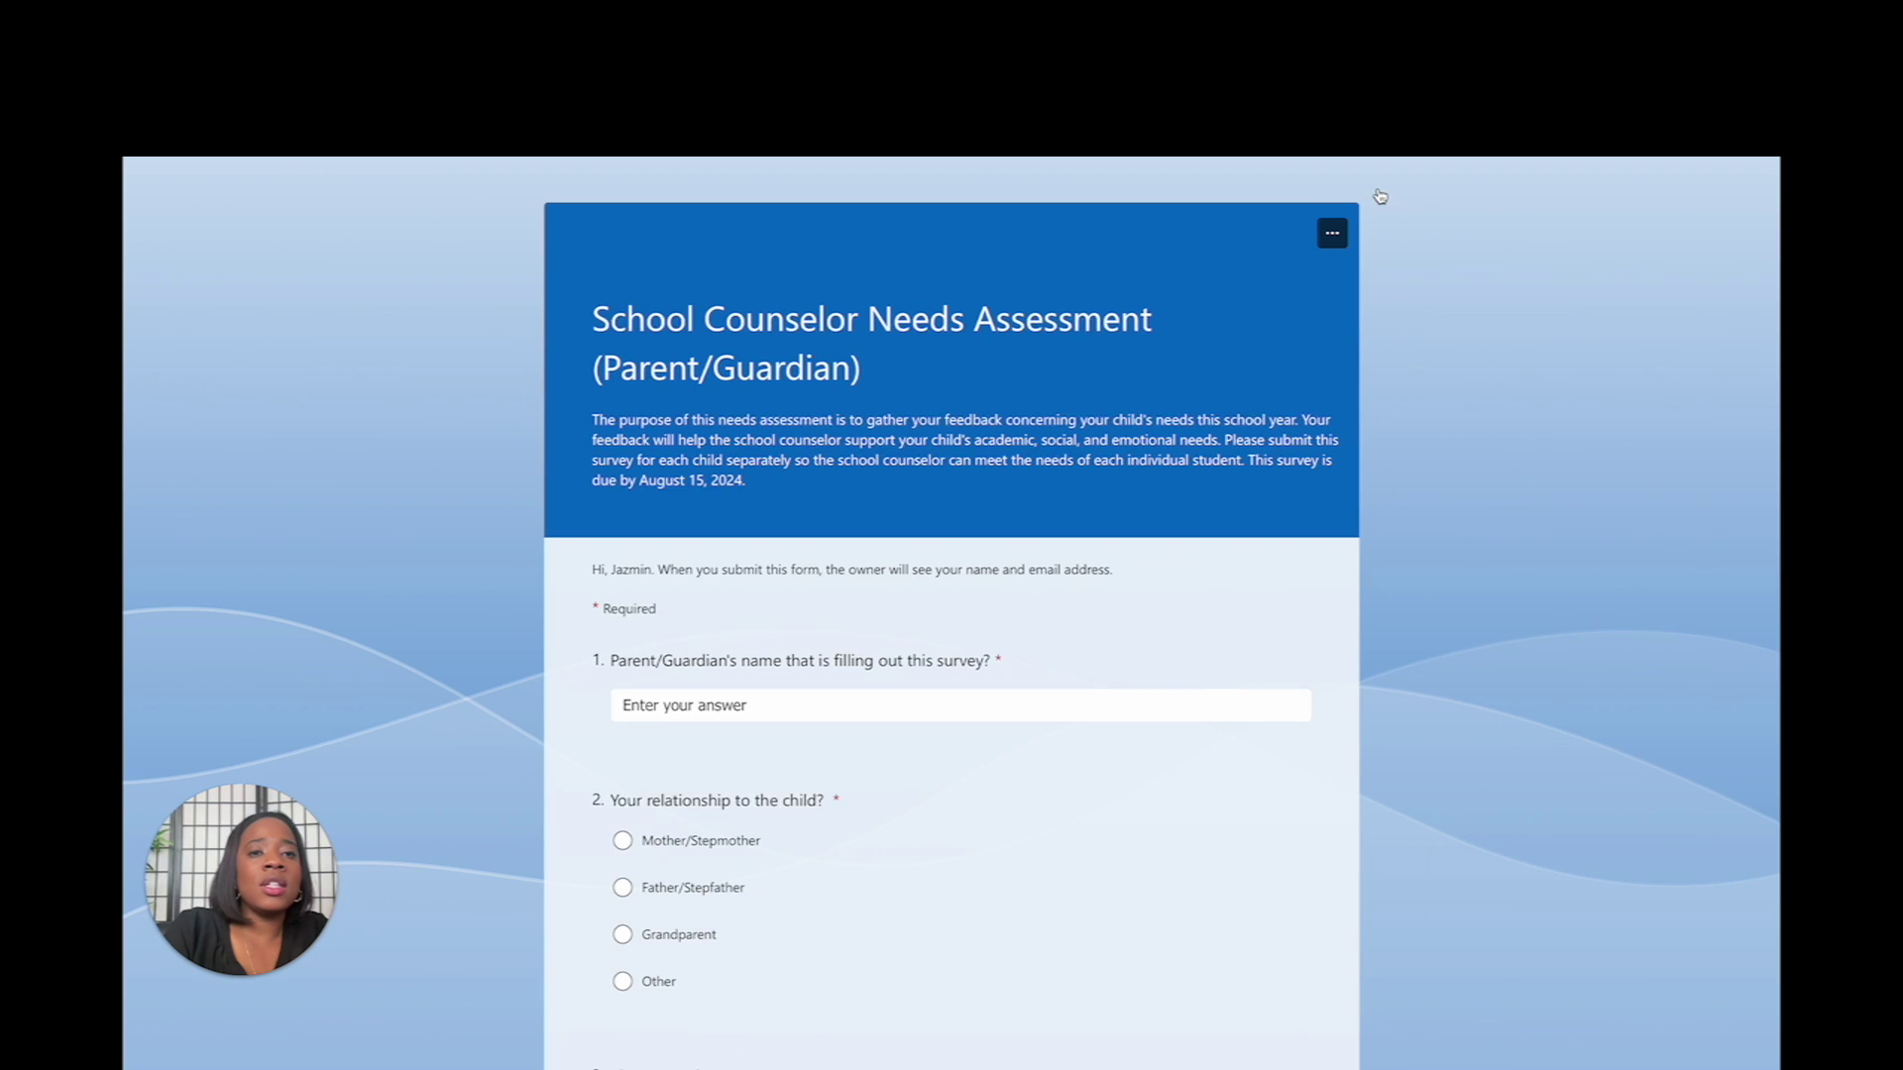
scroll(680, 709, "down", 12)
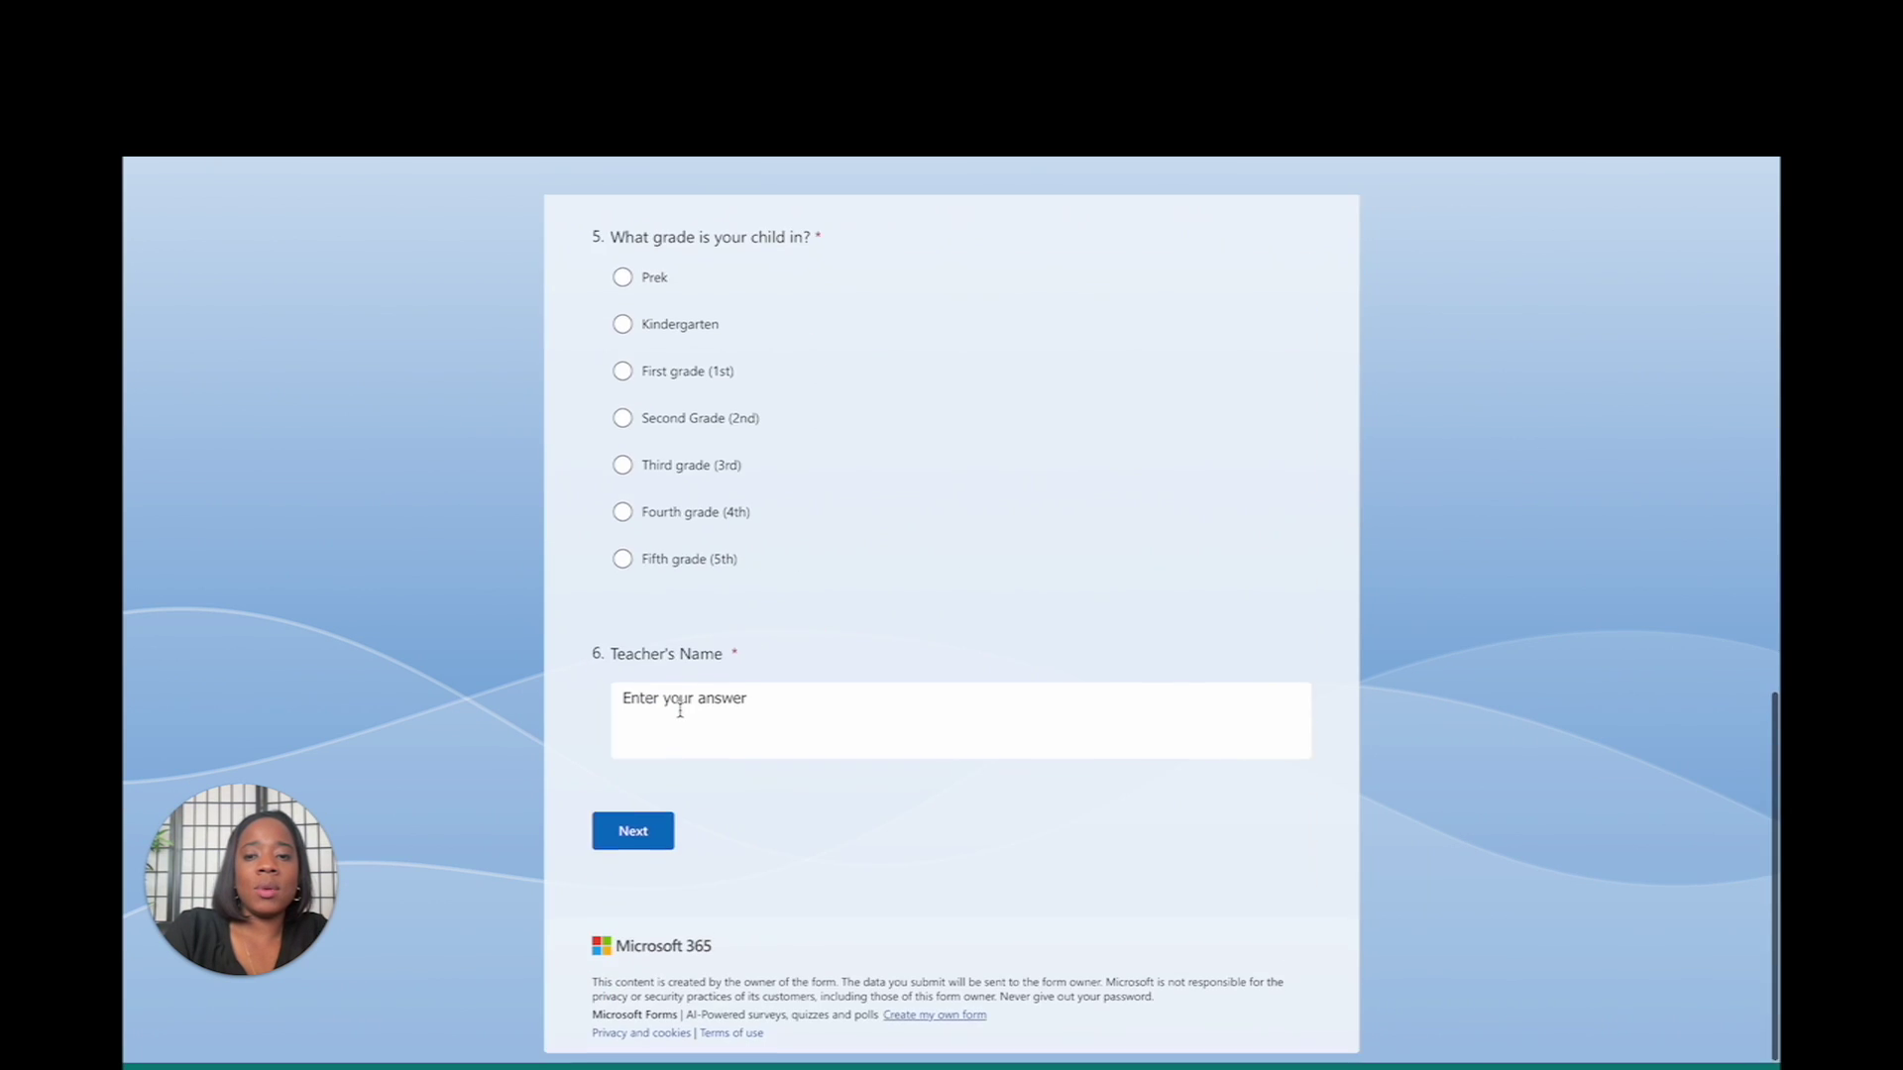
scroll(680, 710, "up", 12)
scroll(680, 710, "down", 10)
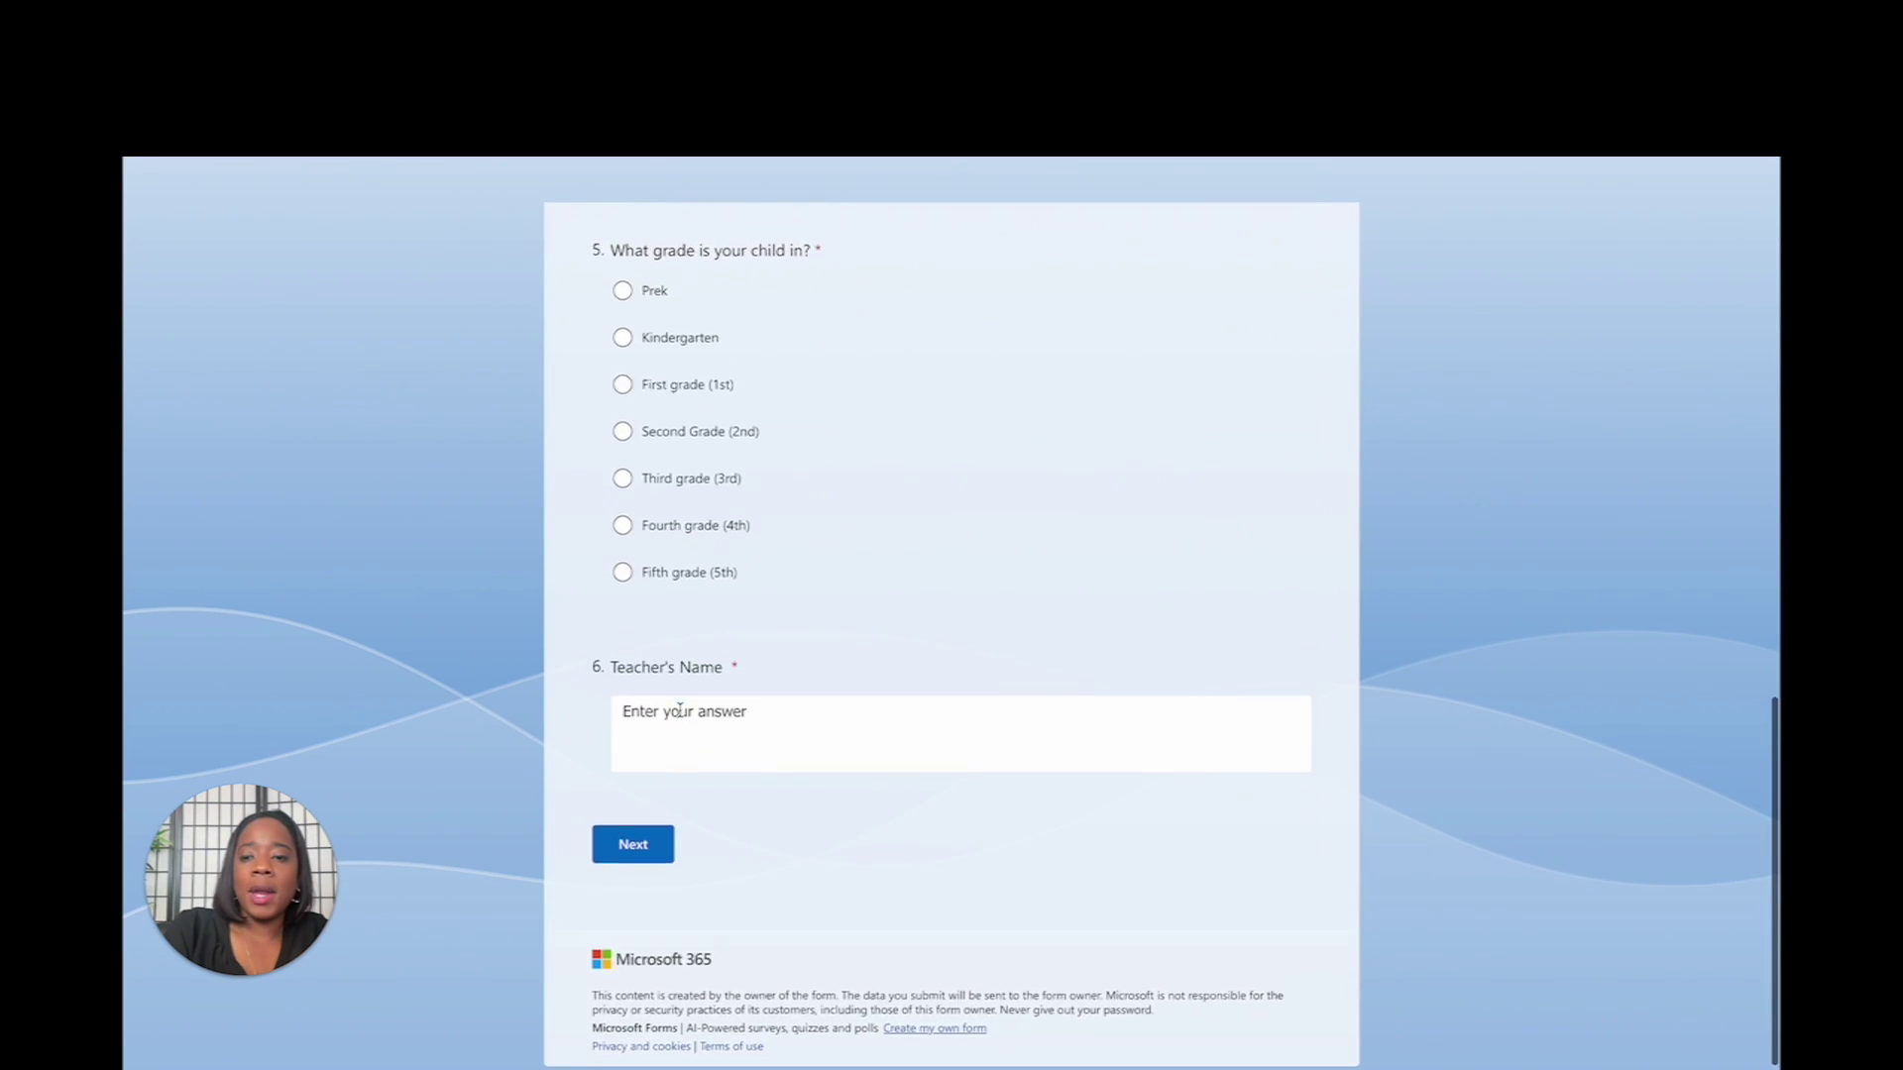
- Return from the preview to the form editor and try several blue wave cover layouts for the form's style
scroll(628, 619, "up", 7)
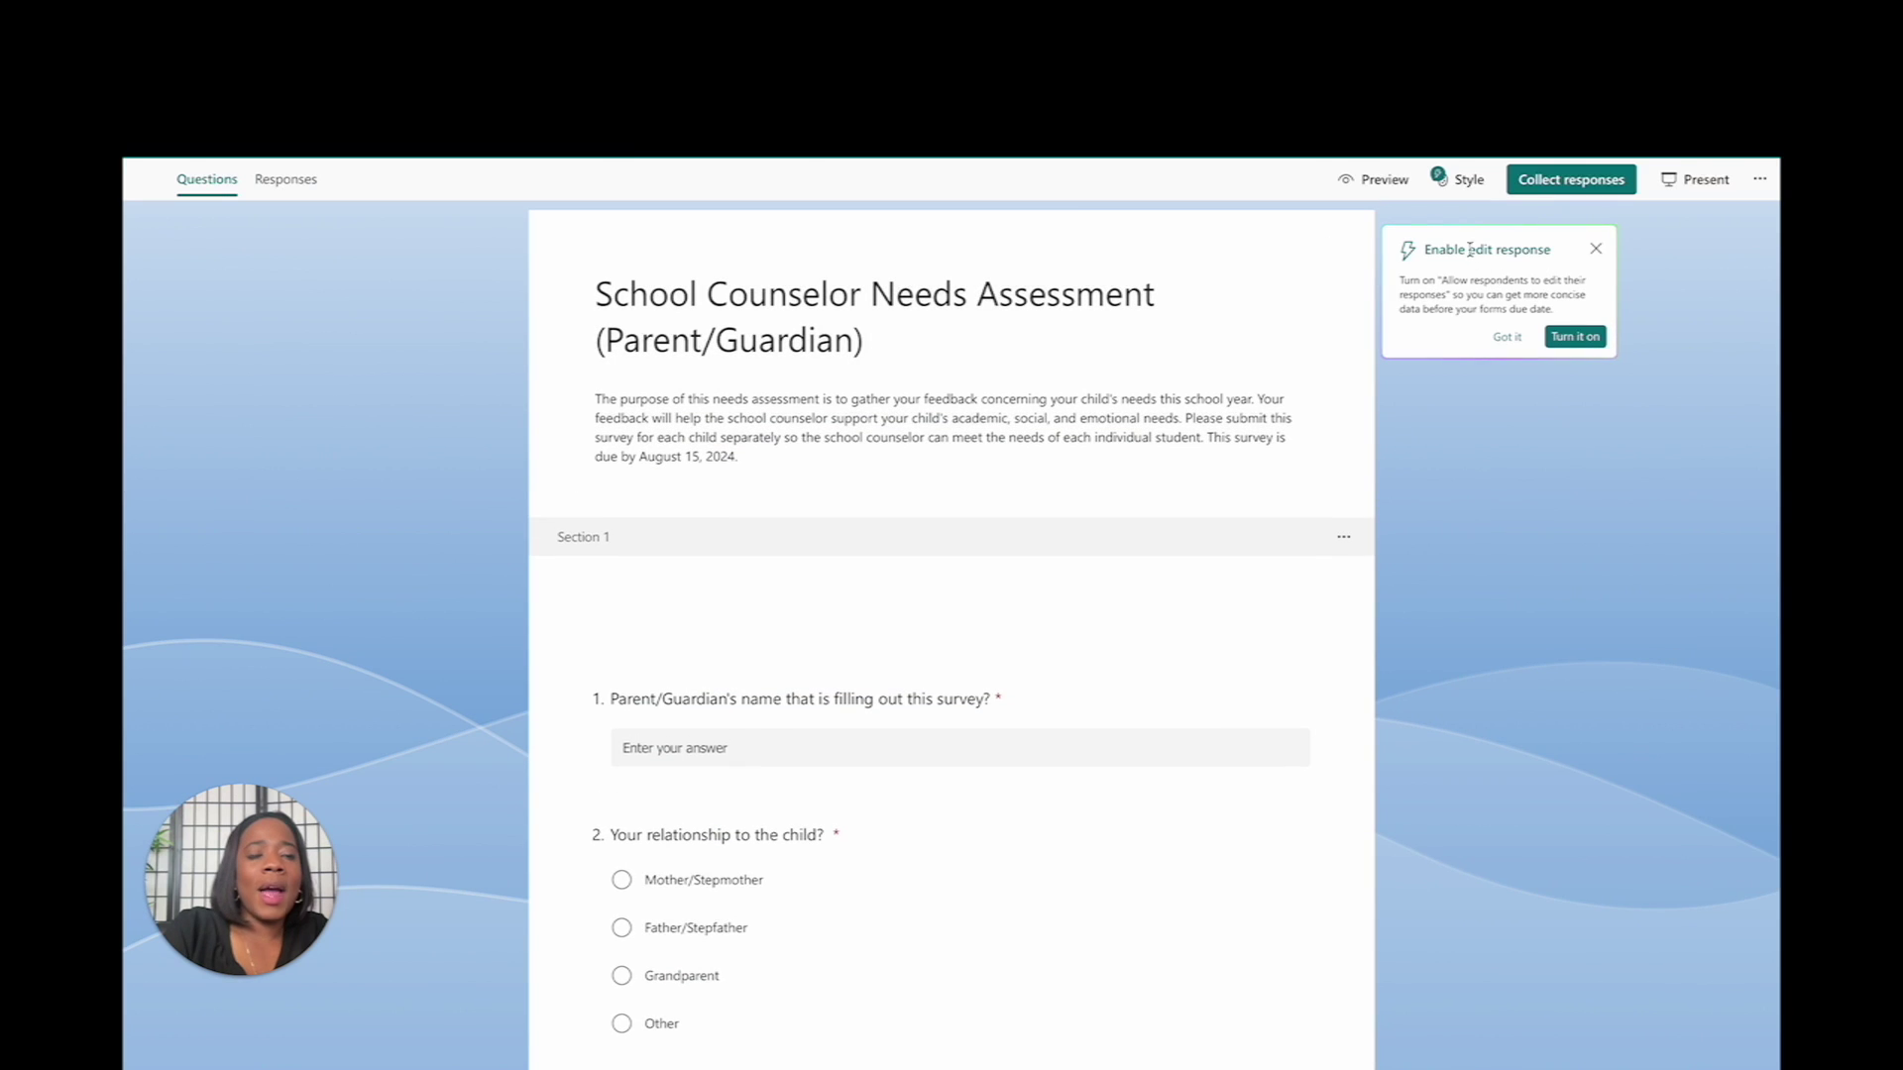
left_click(1473, 188)
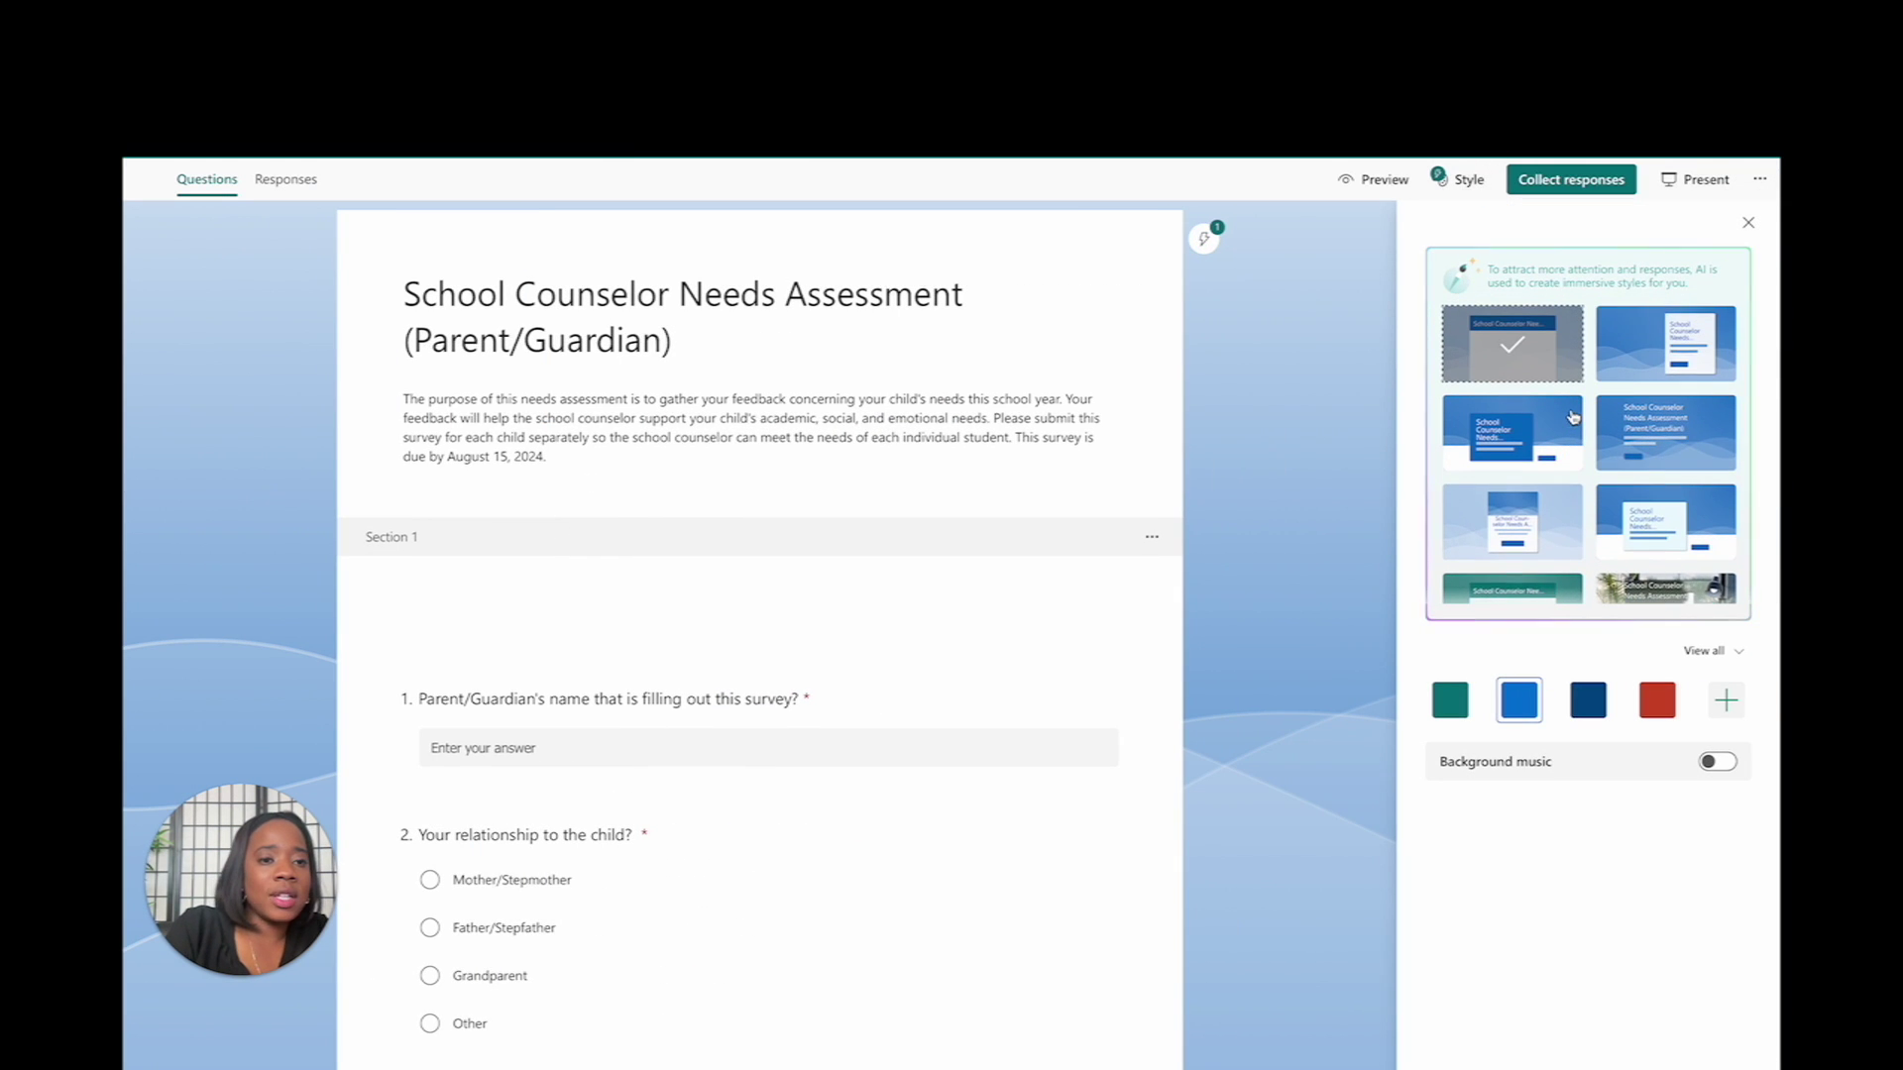
left_click(1531, 428)
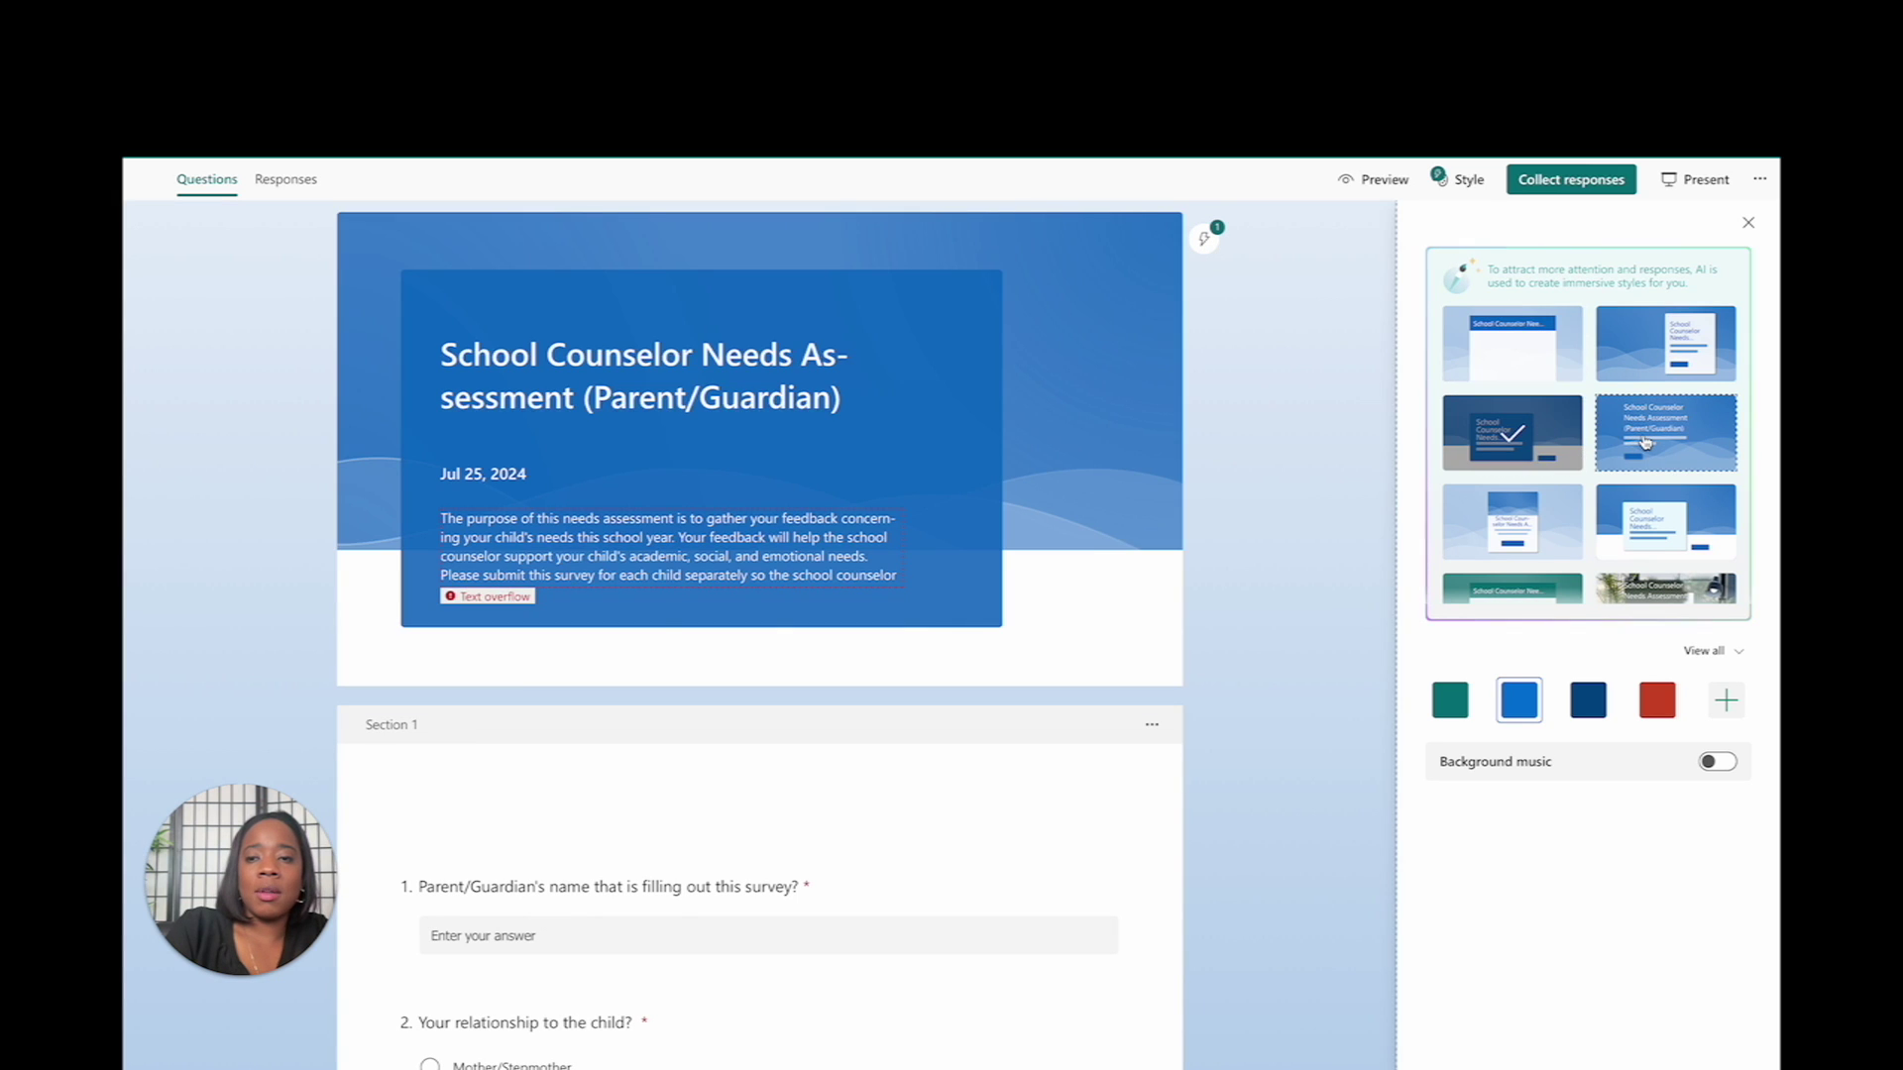
left_click(1655, 426)
scroll(1595, 397, "down", 1)
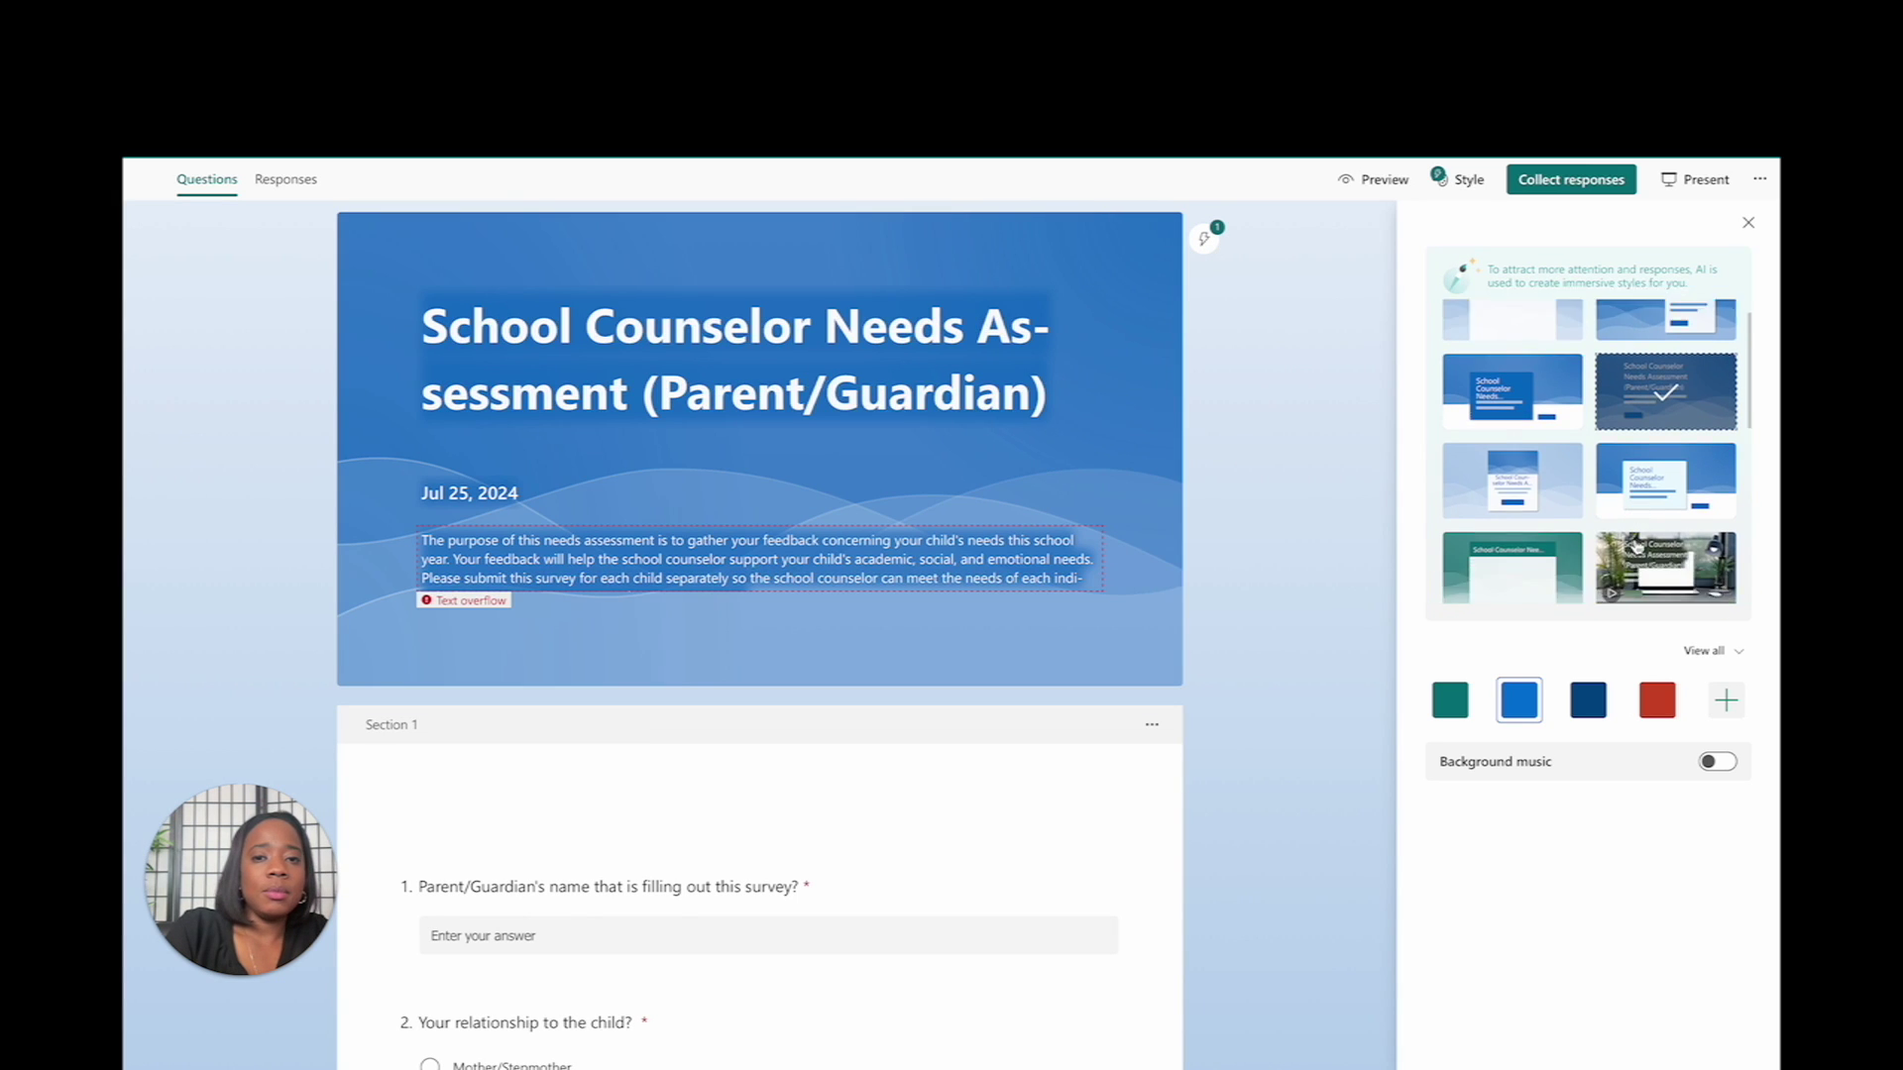
left_click(1556, 398)
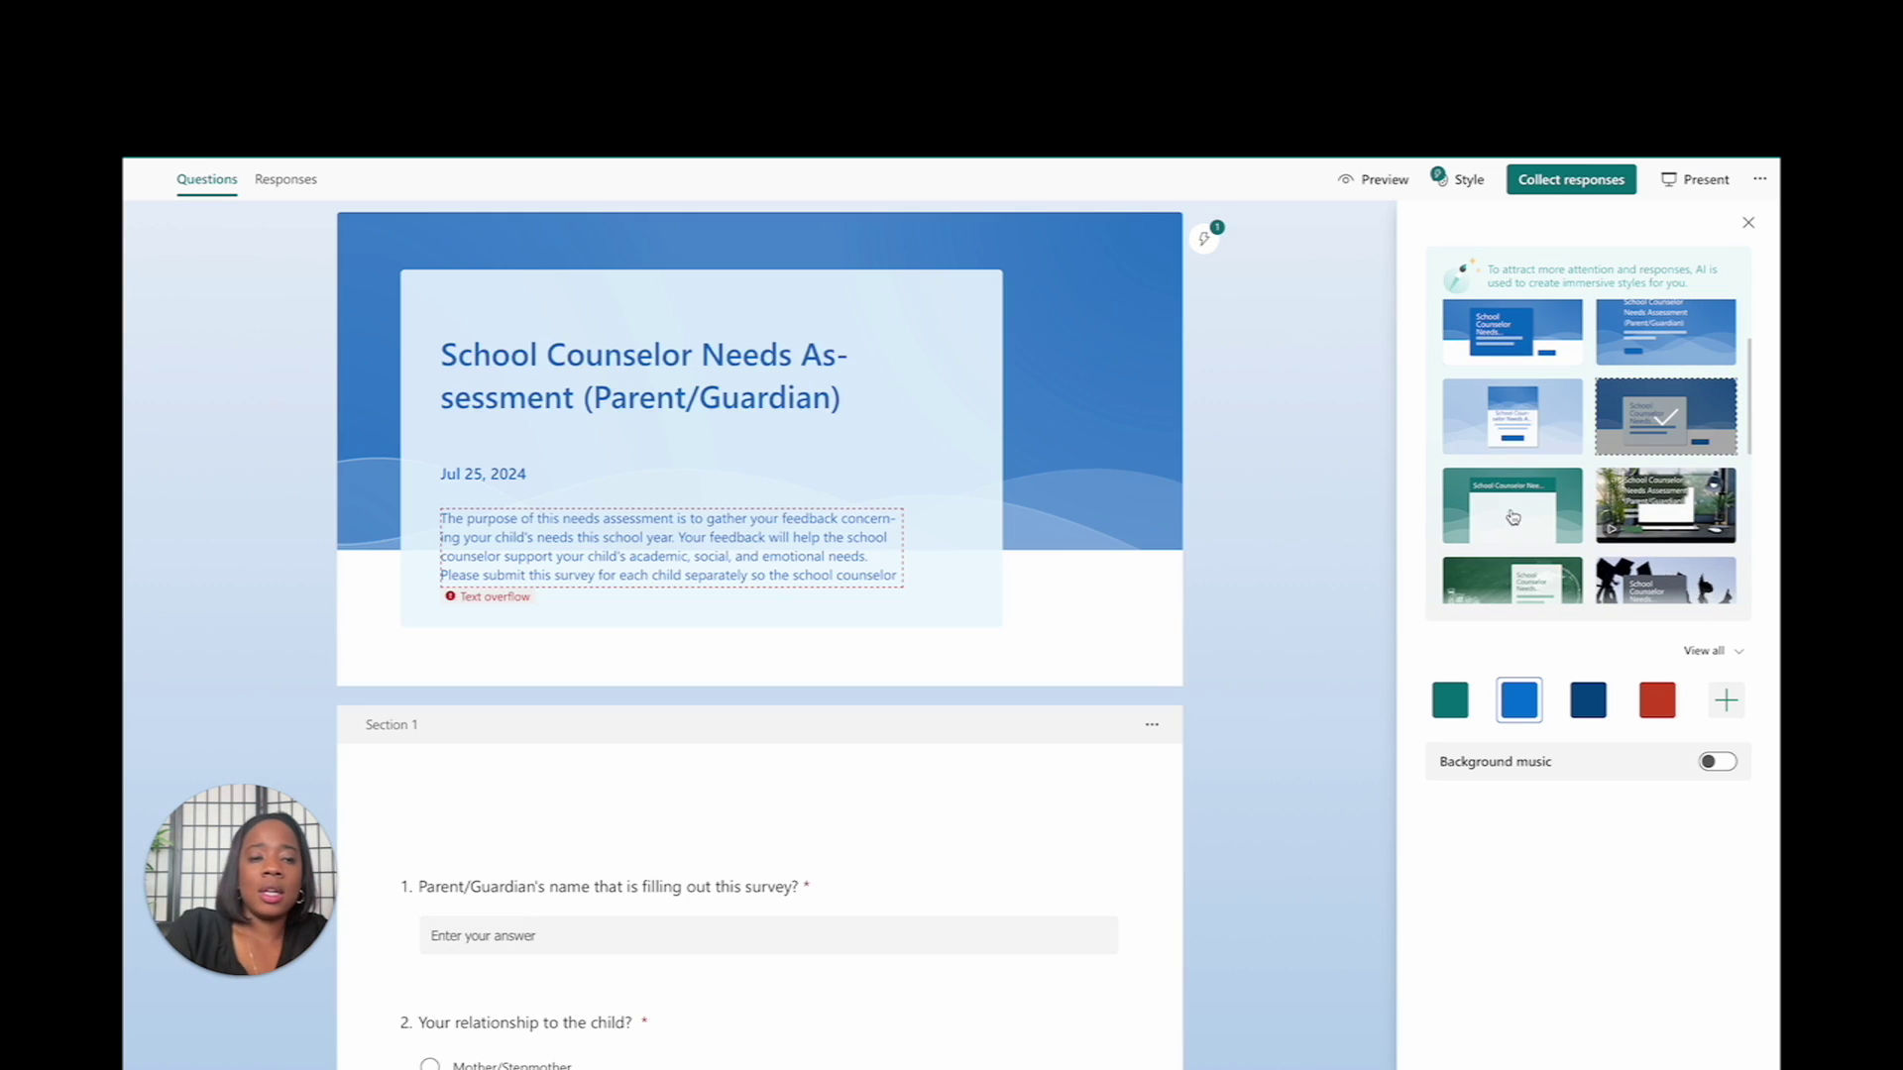
- Try picture-based form styles, including the graduation caps, the paper-cut sailboat and the cartoon children
scroll(1605, 436, "down", 1)
left_click(1625, 460)
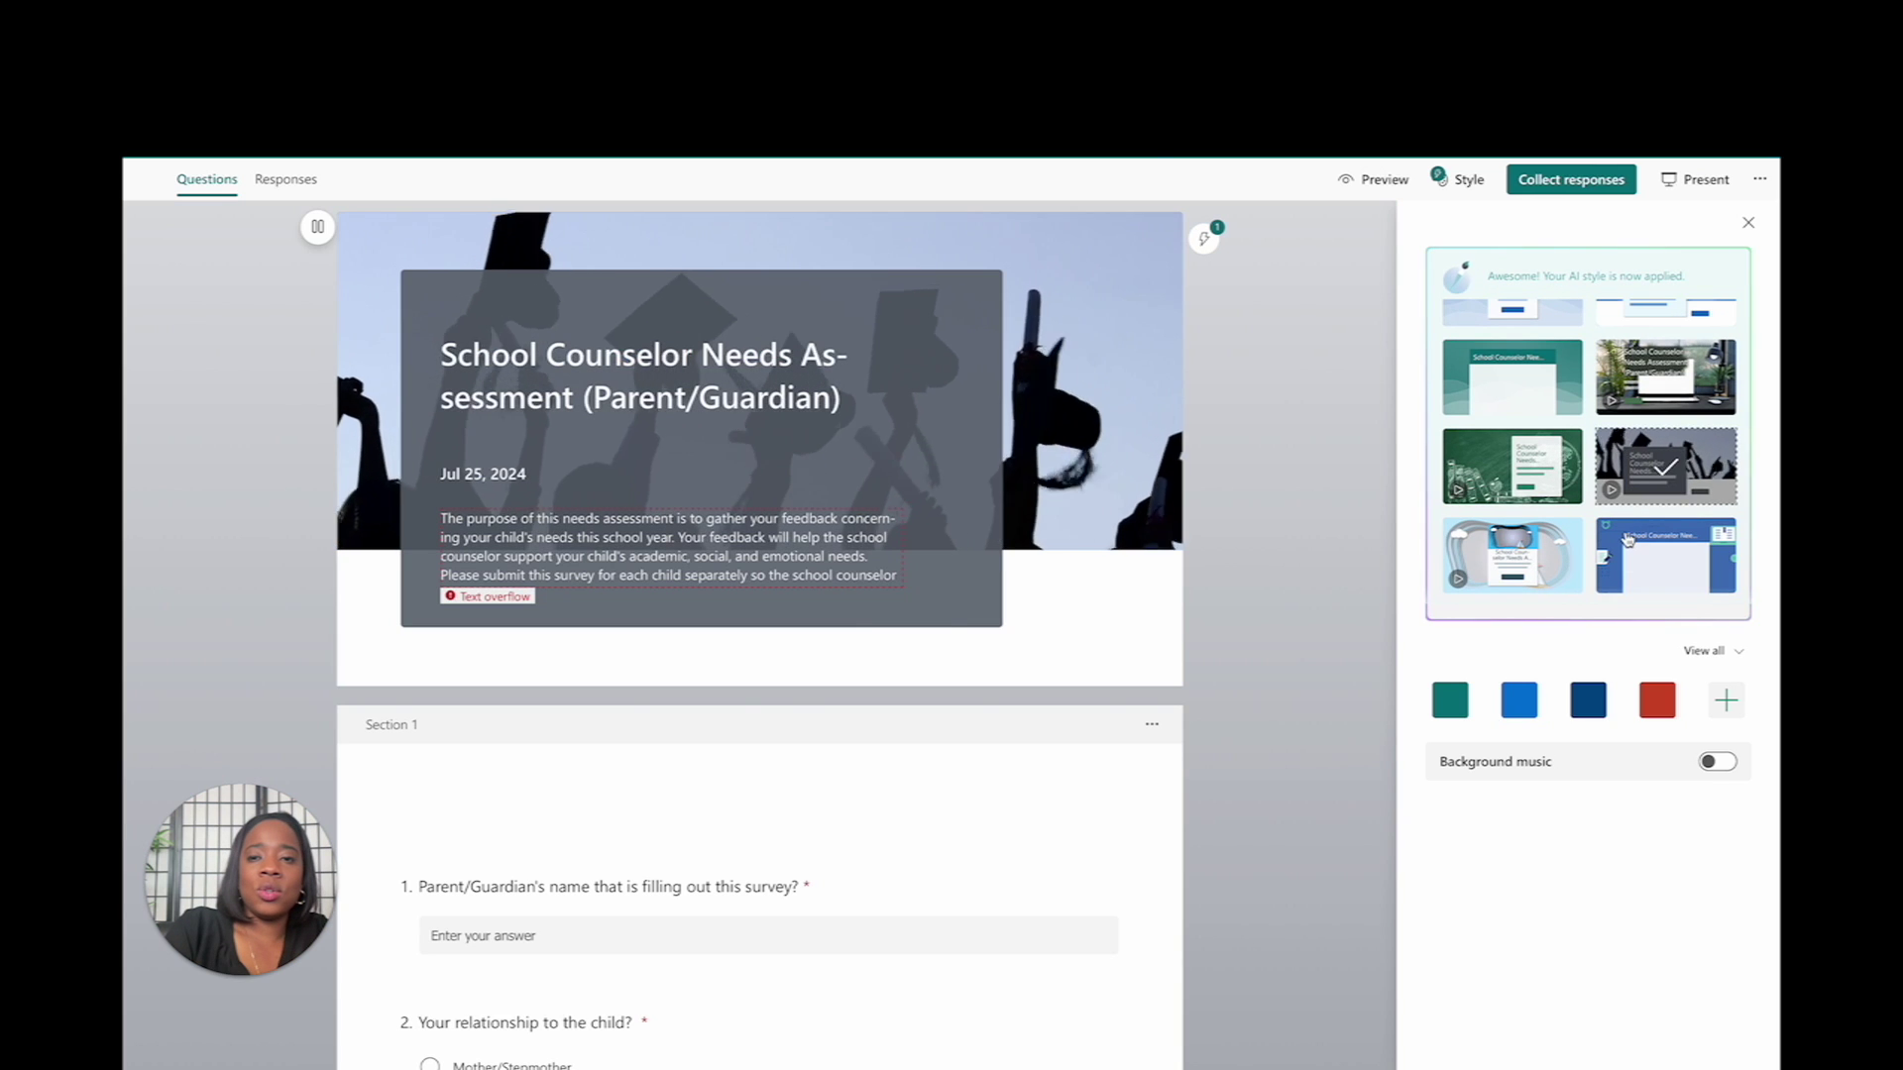
scroll(1628, 540, "down", 1)
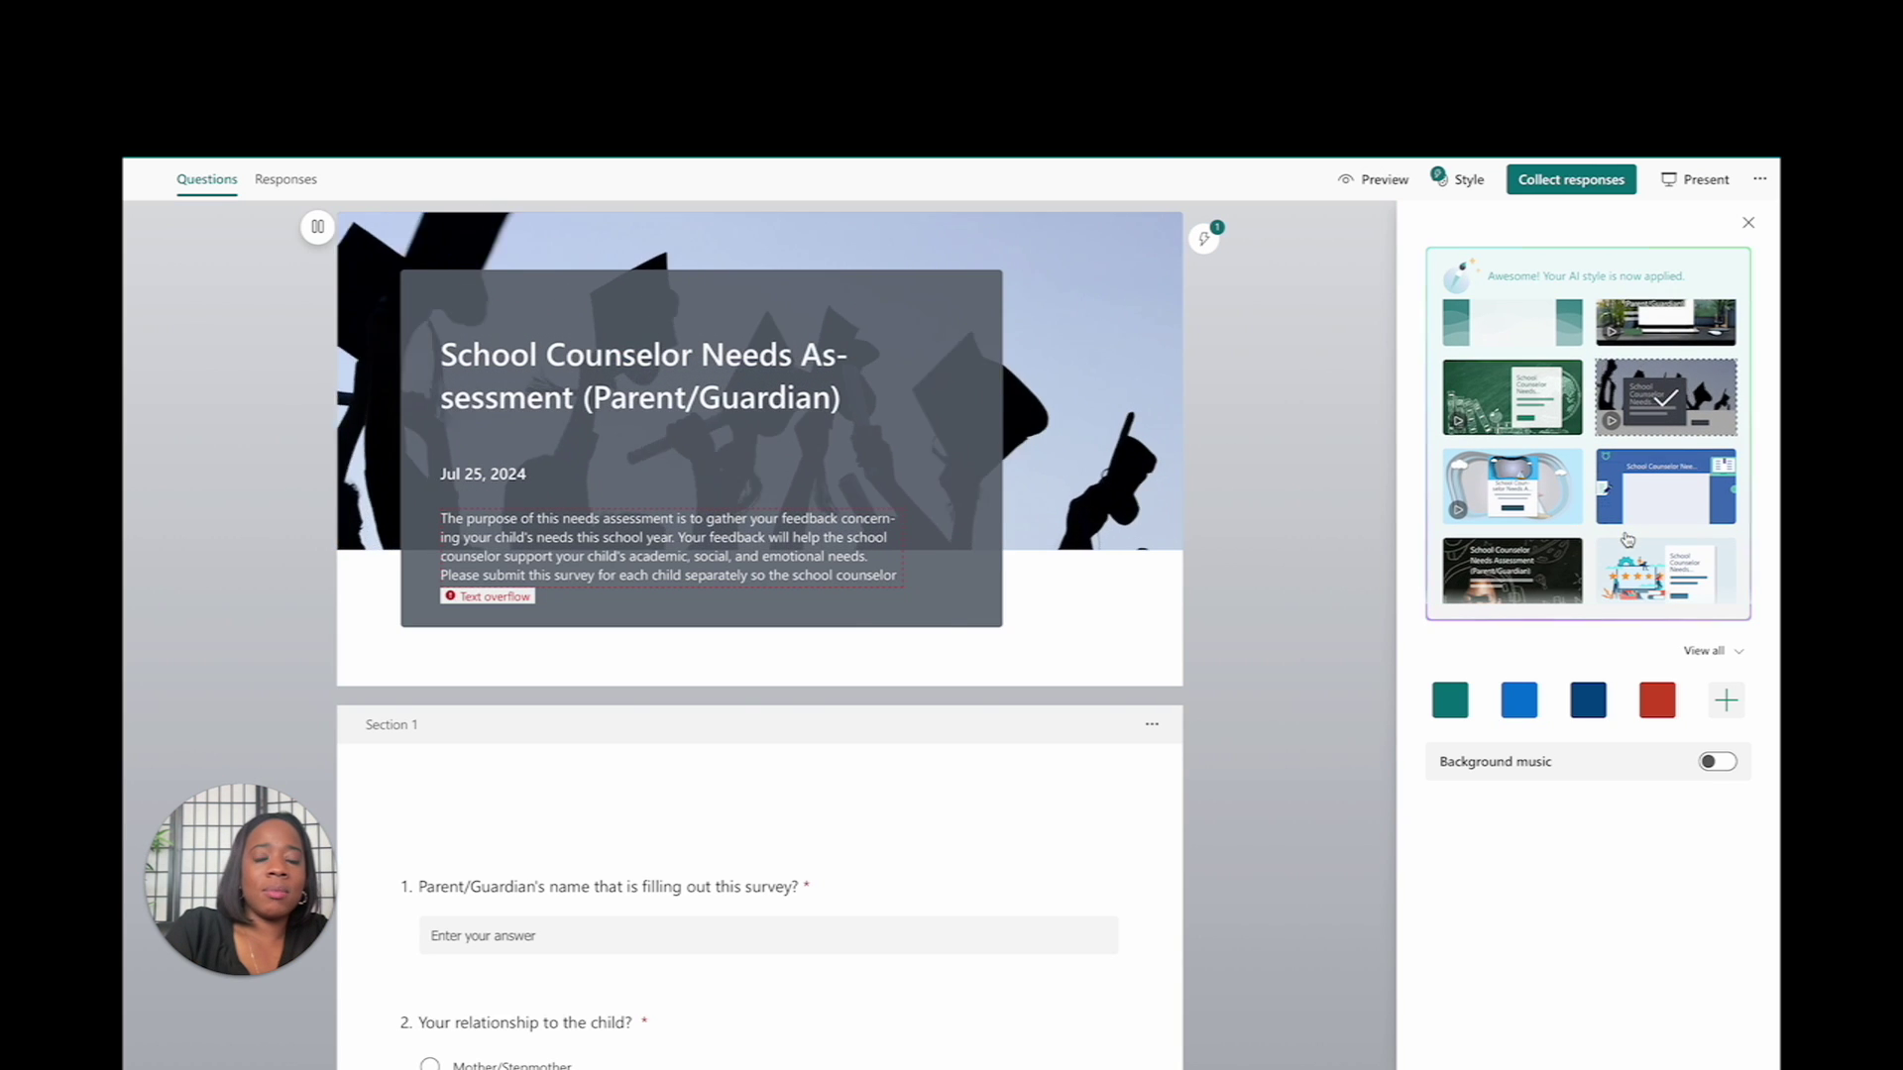
left_click(1512, 401)
left_click(1519, 500)
scroll(1625, 545, "down", 2)
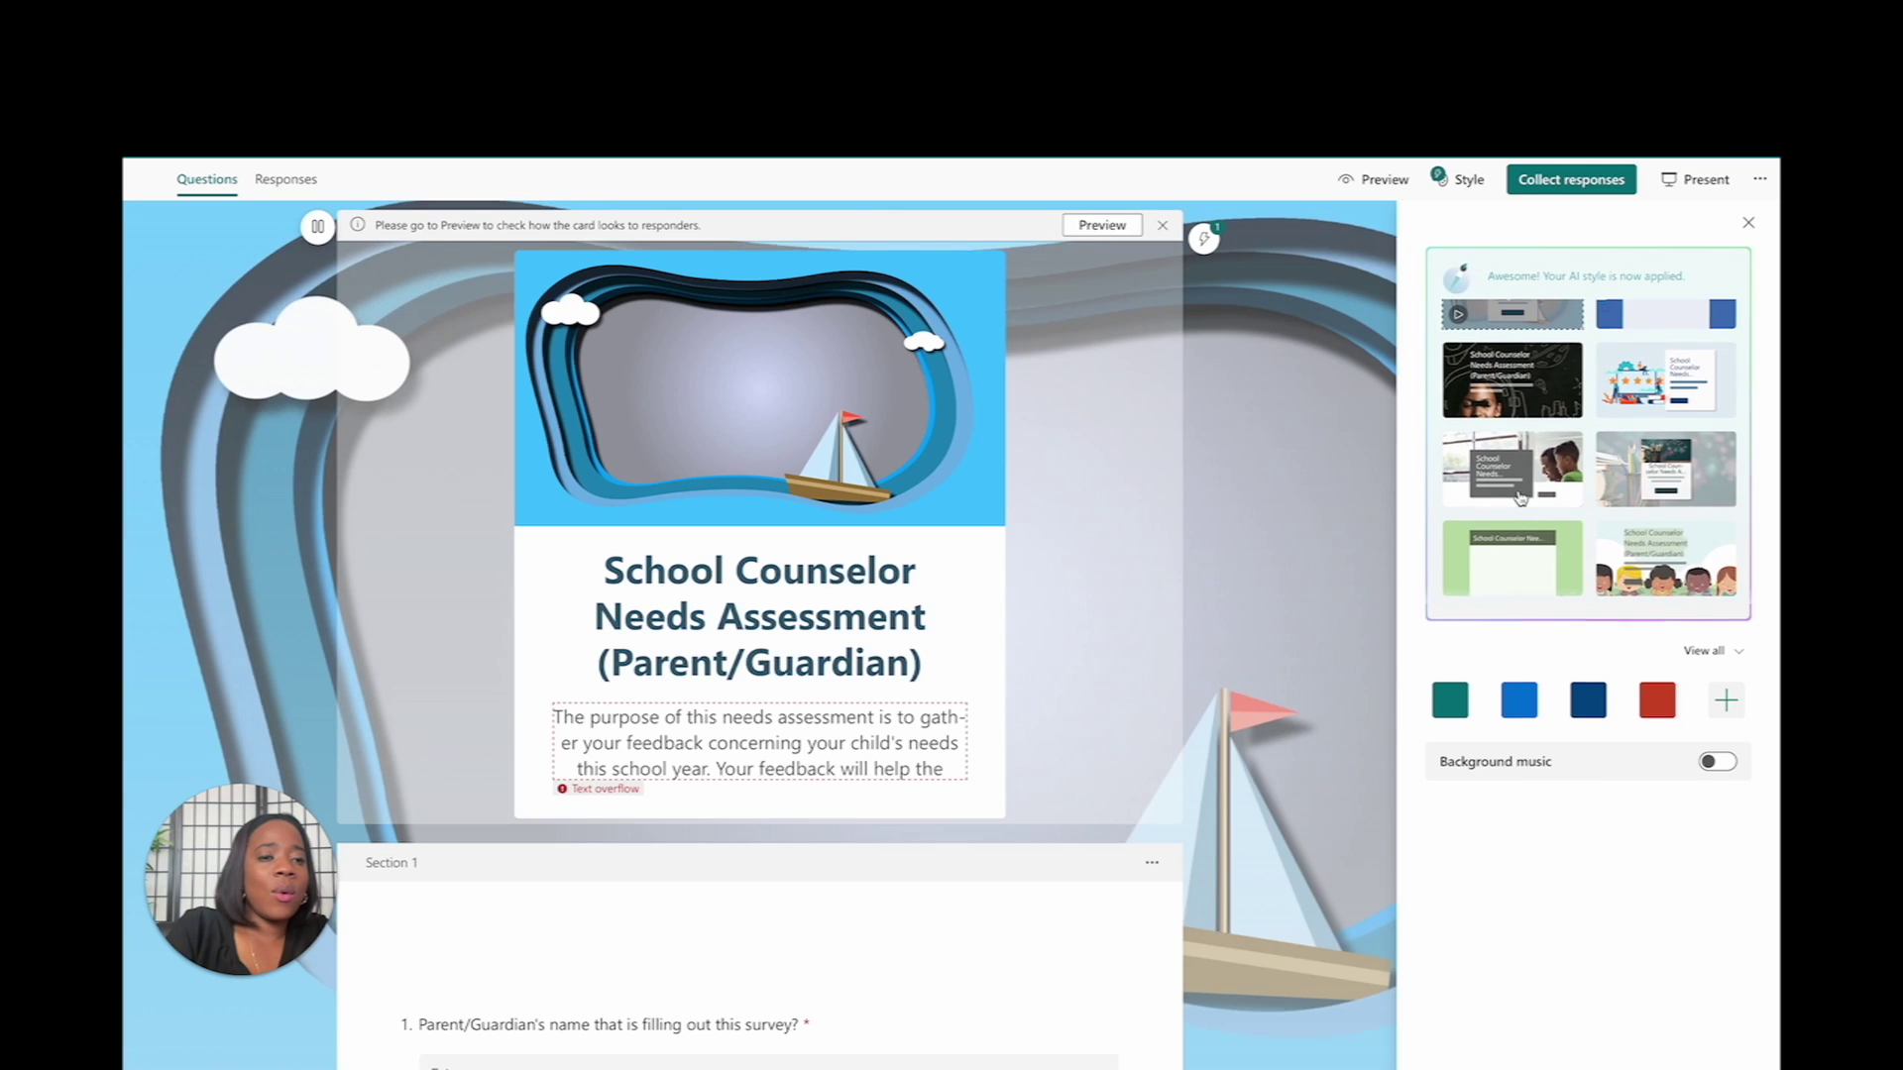
left_click(1659, 583)
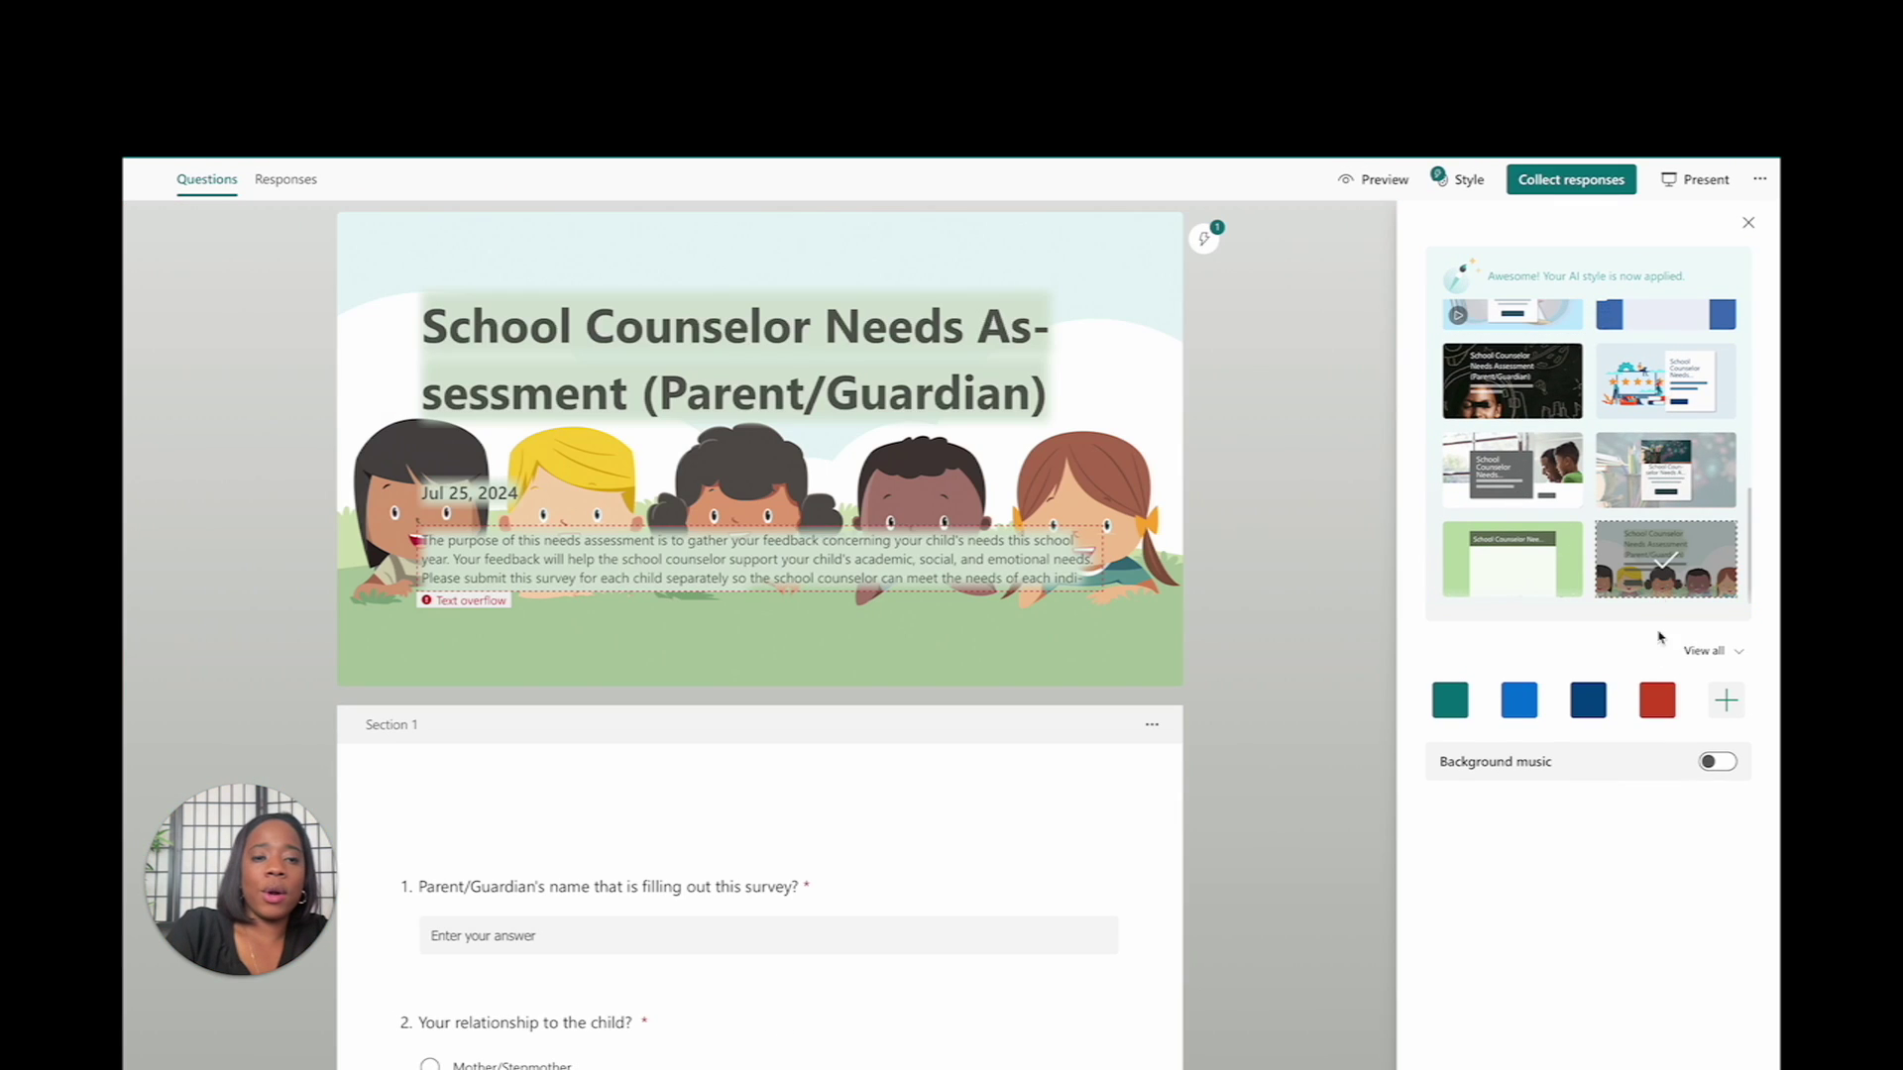
- Try the dark blue, red and green theme colors on the form
left_click(1586, 704)
left_click(1659, 716)
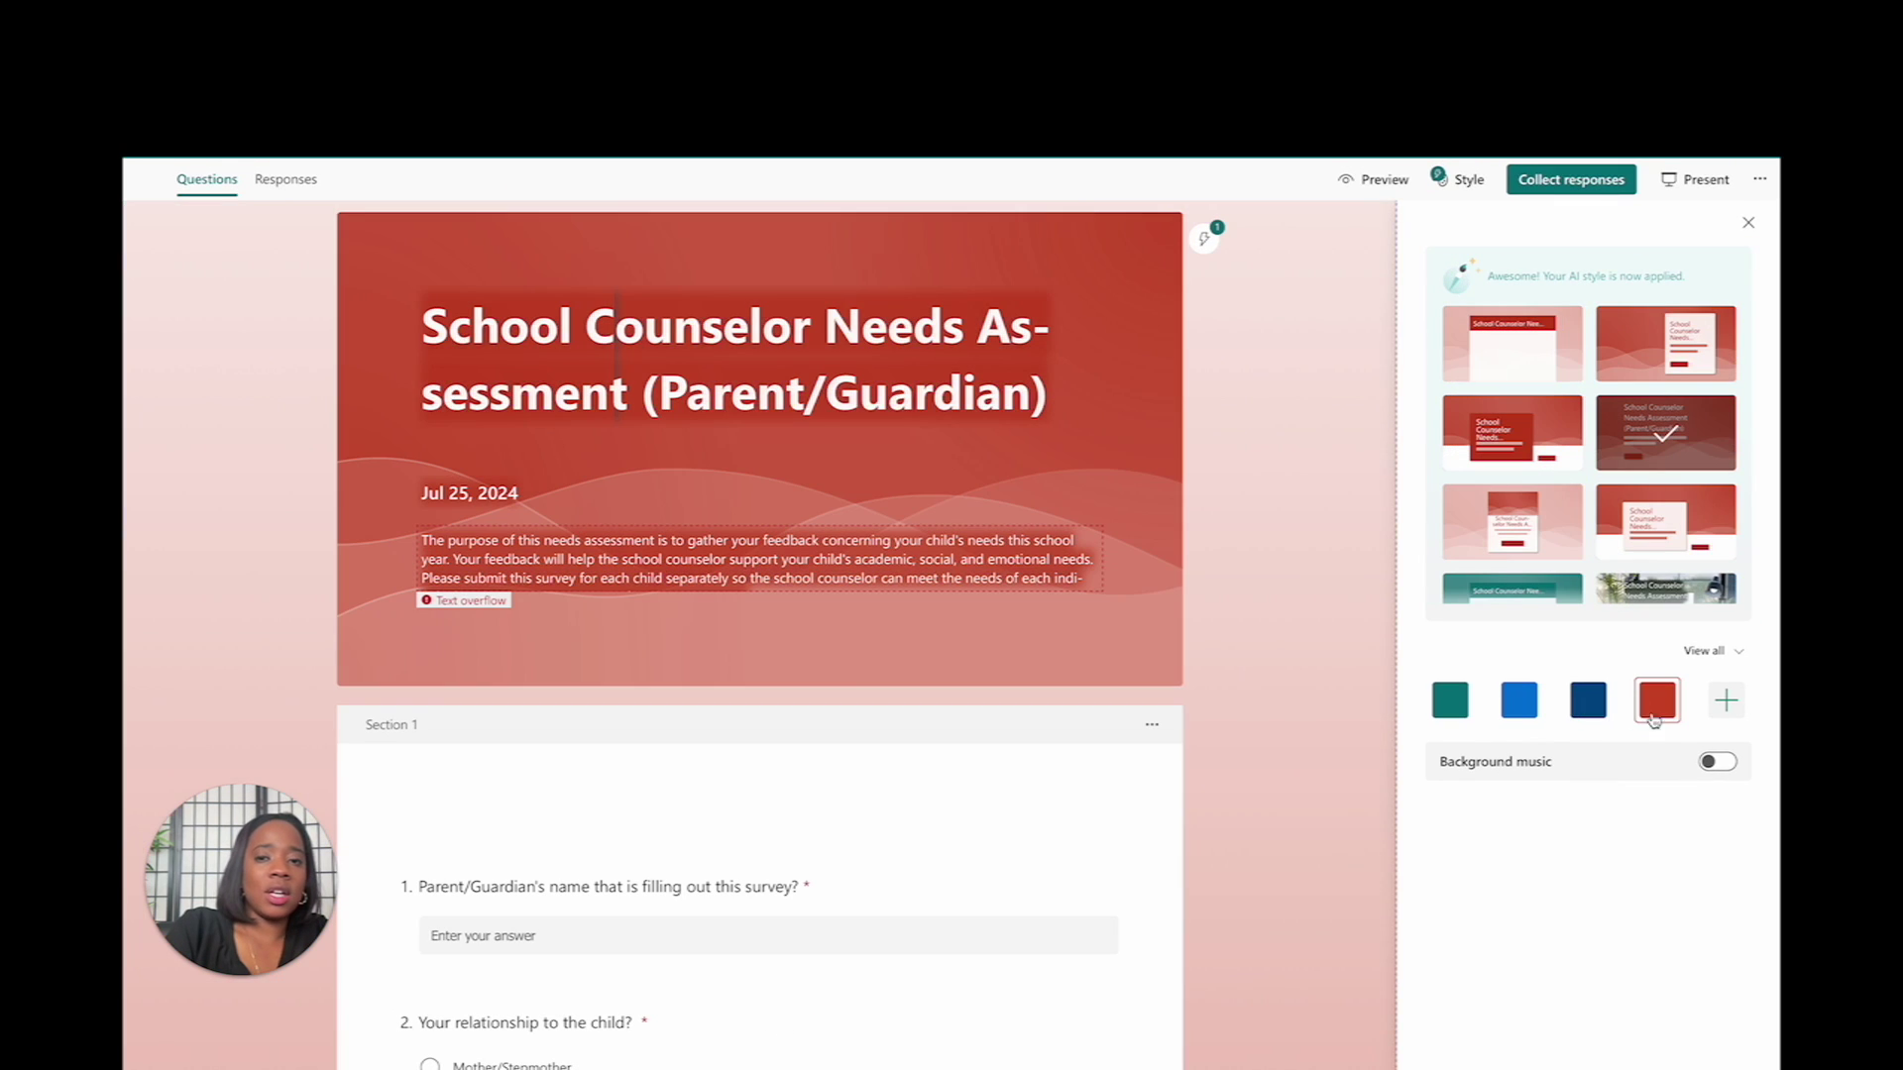
left_click(1467, 710)
- Try the background music "Holiday at lift" on the form and turn background music off again
left_click(1716, 764)
left_click(1719, 804)
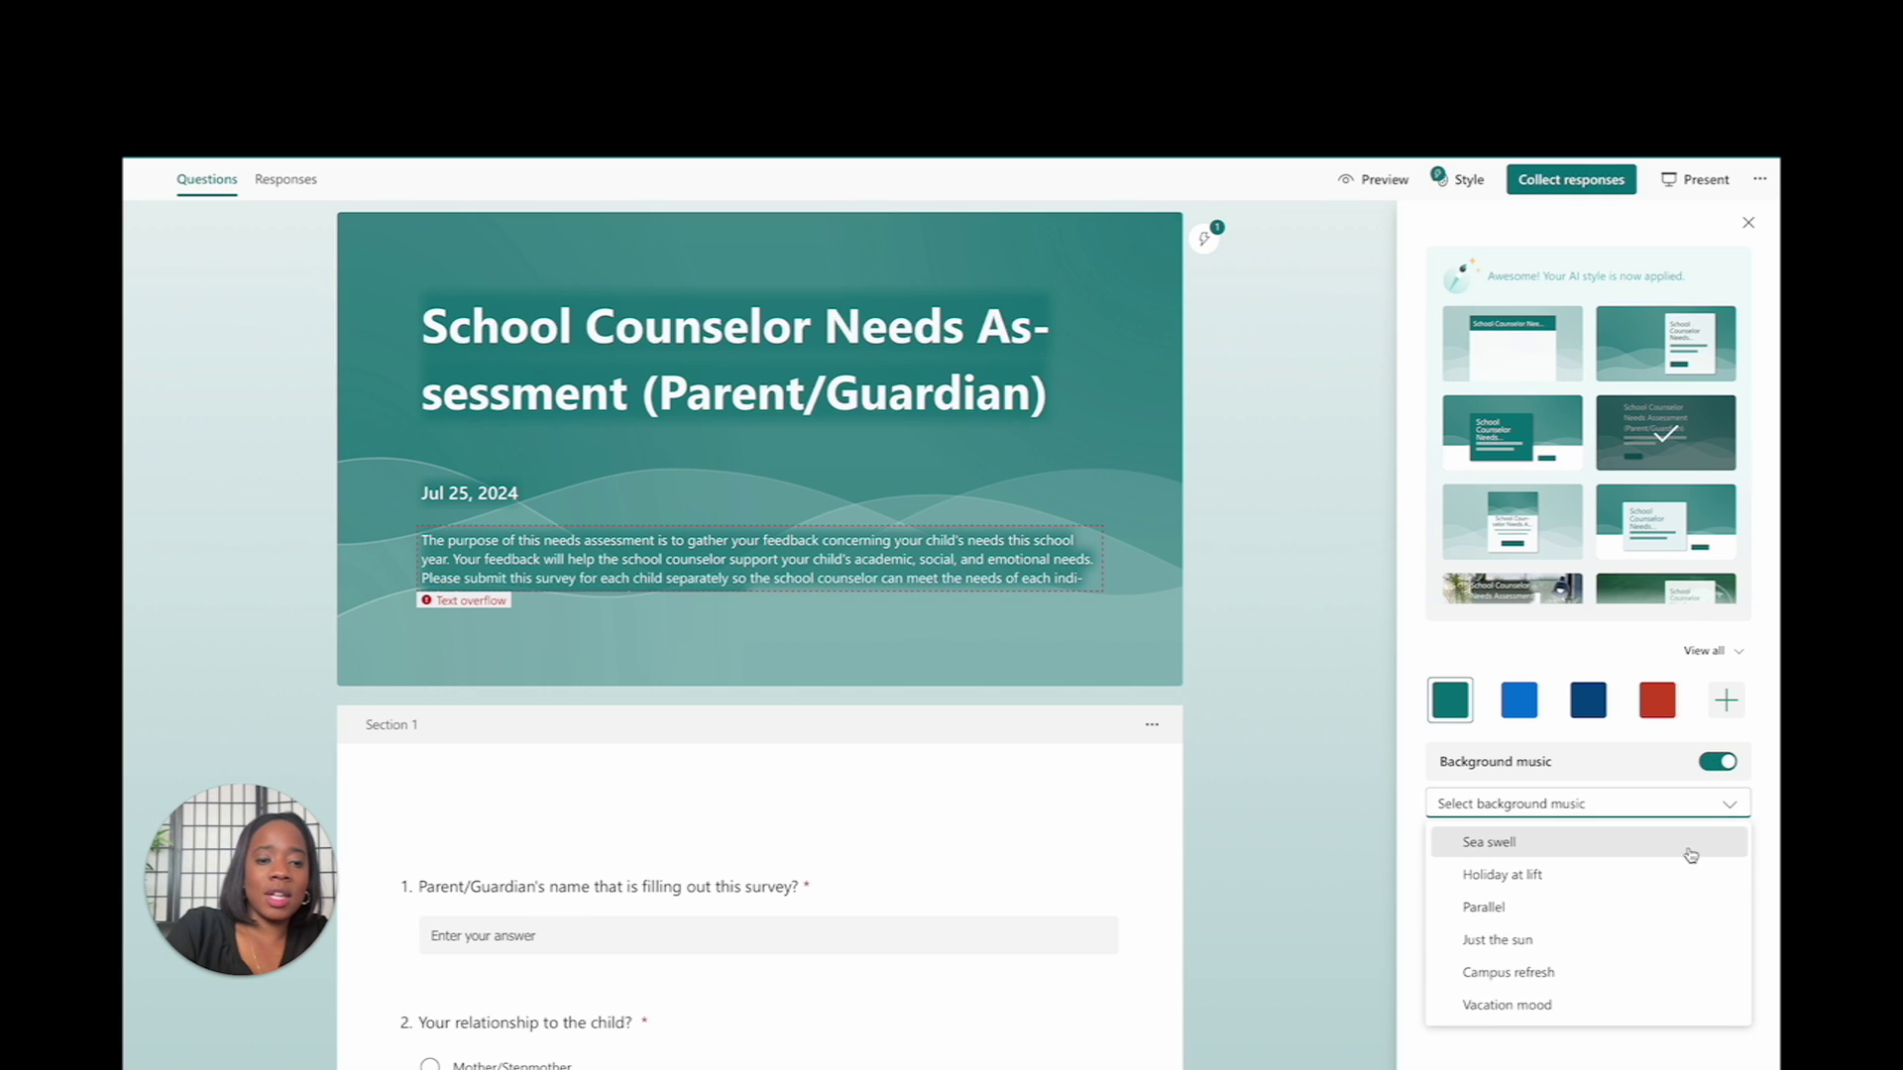
left_click(1658, 876)
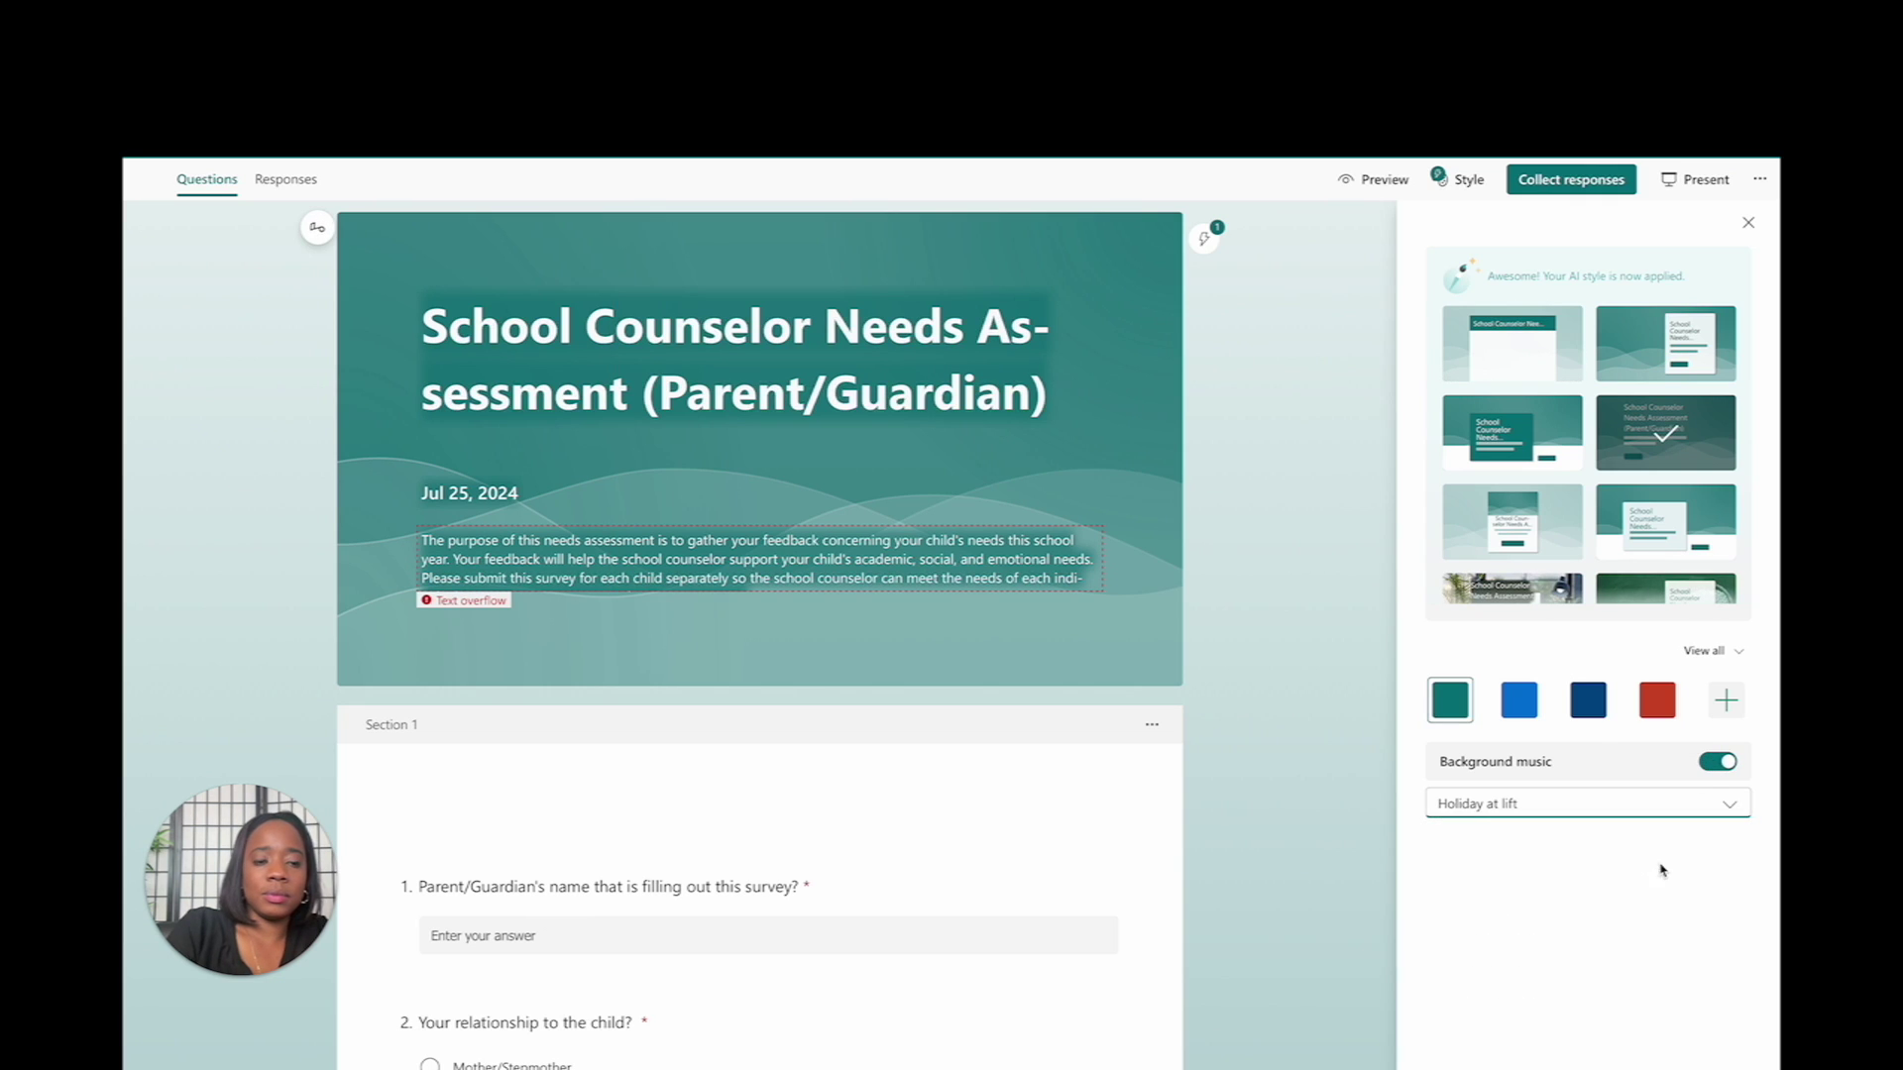
left_click(1718, 762)
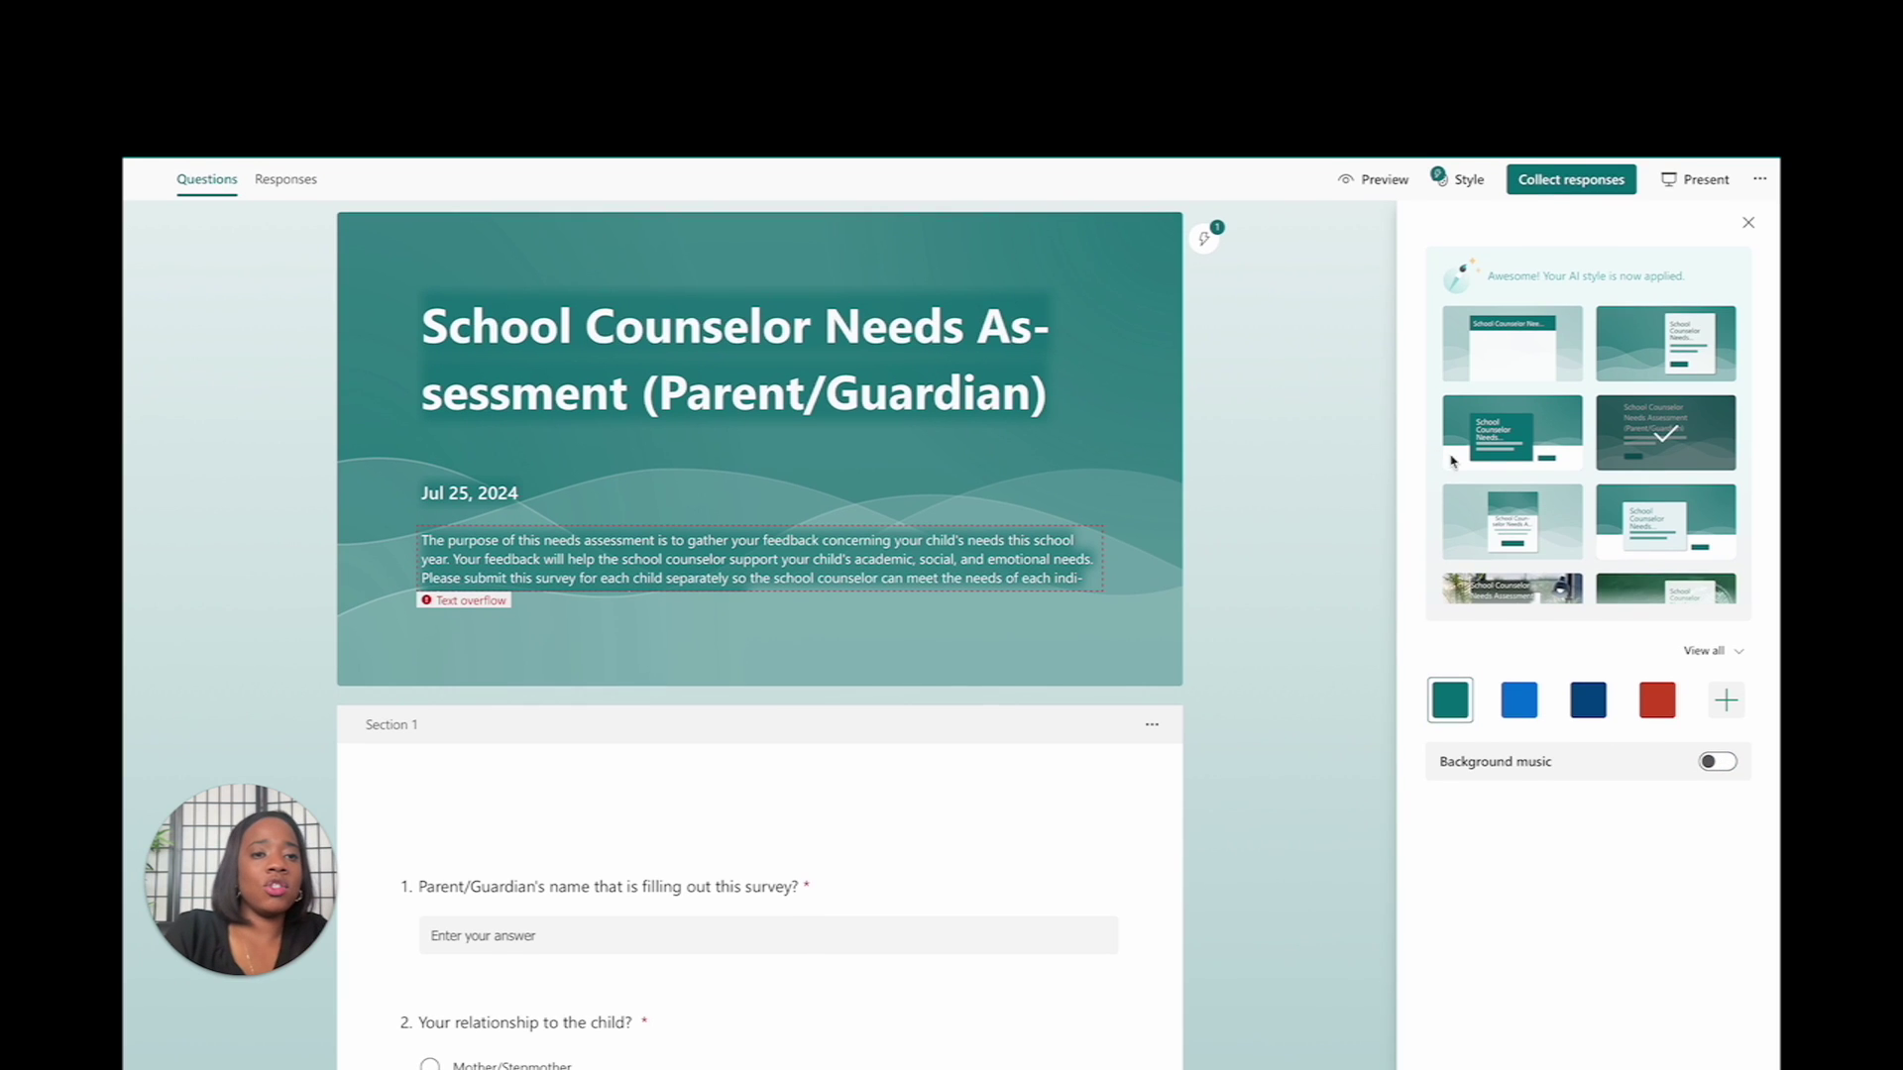
- Apply the plain layout without a cover banner, give the form the dark blue theme color and close the style settings
left_click(1493, 334)
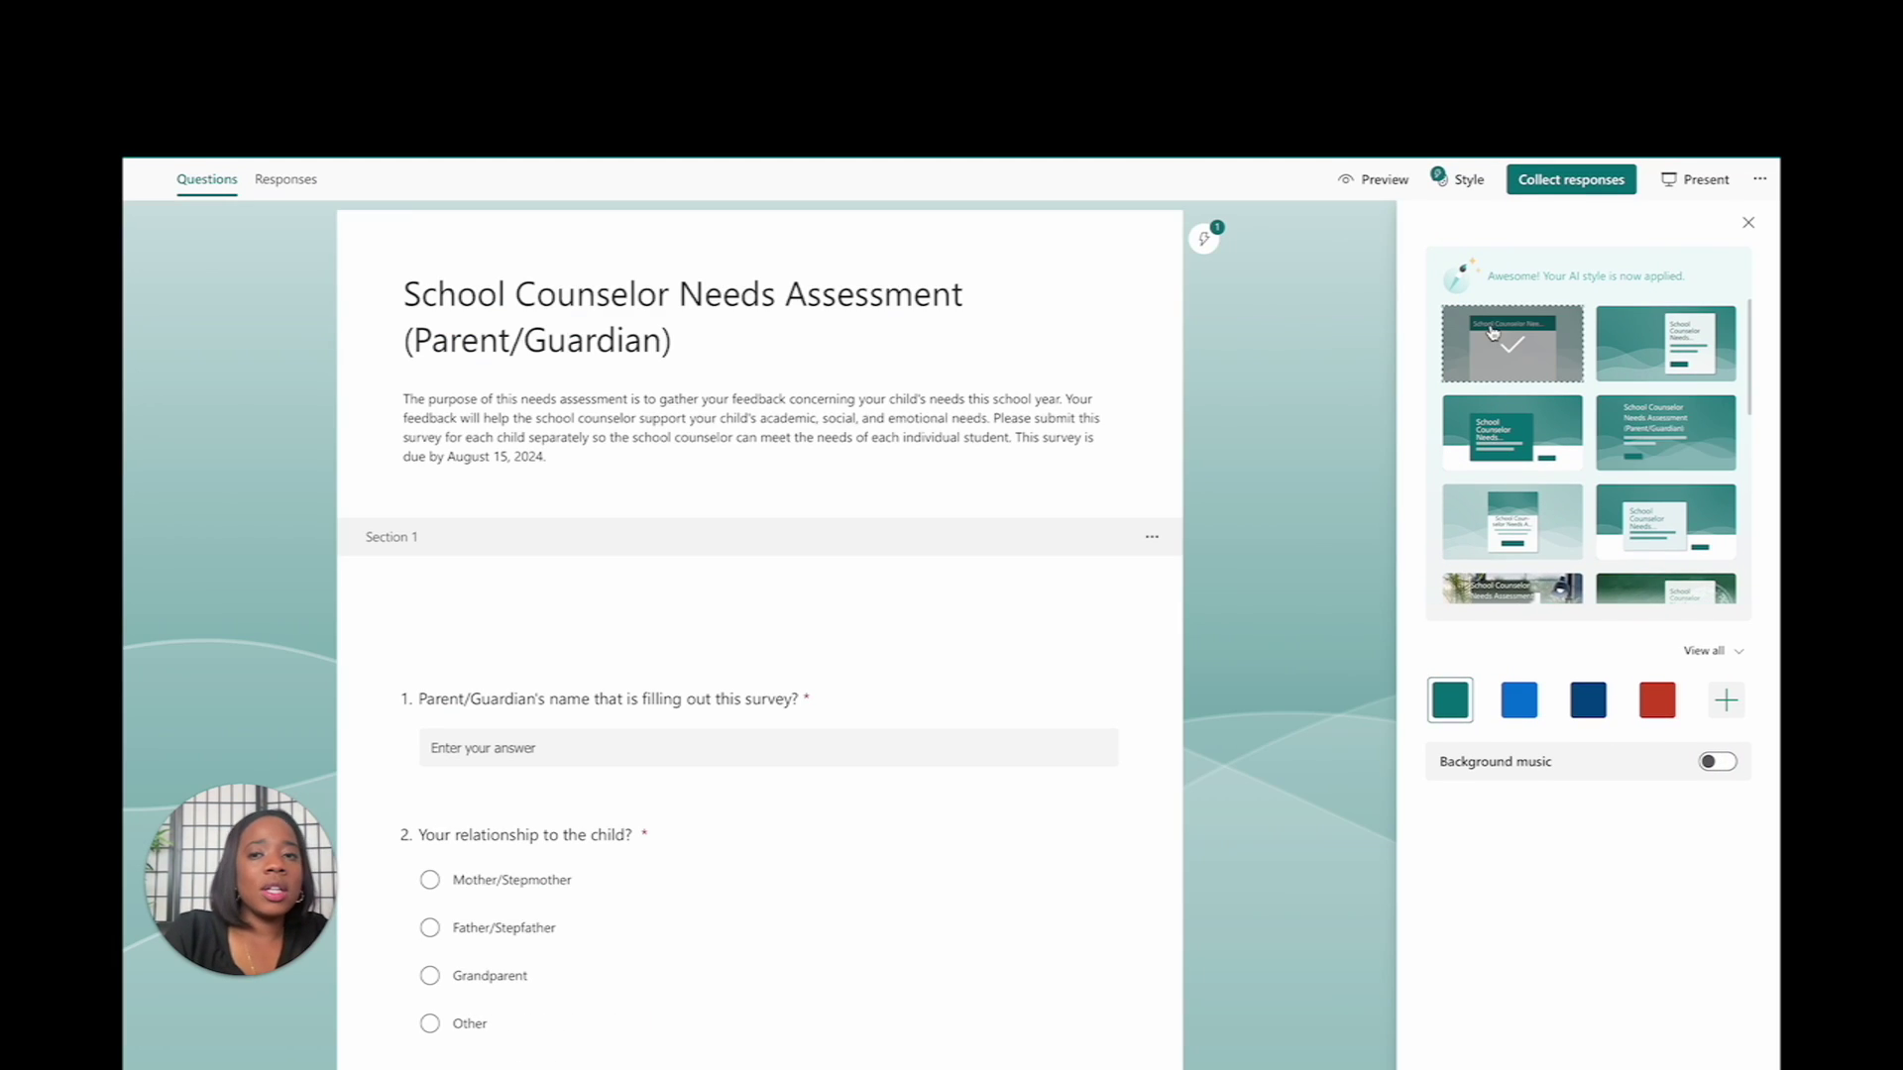
left_click(1645, 701)
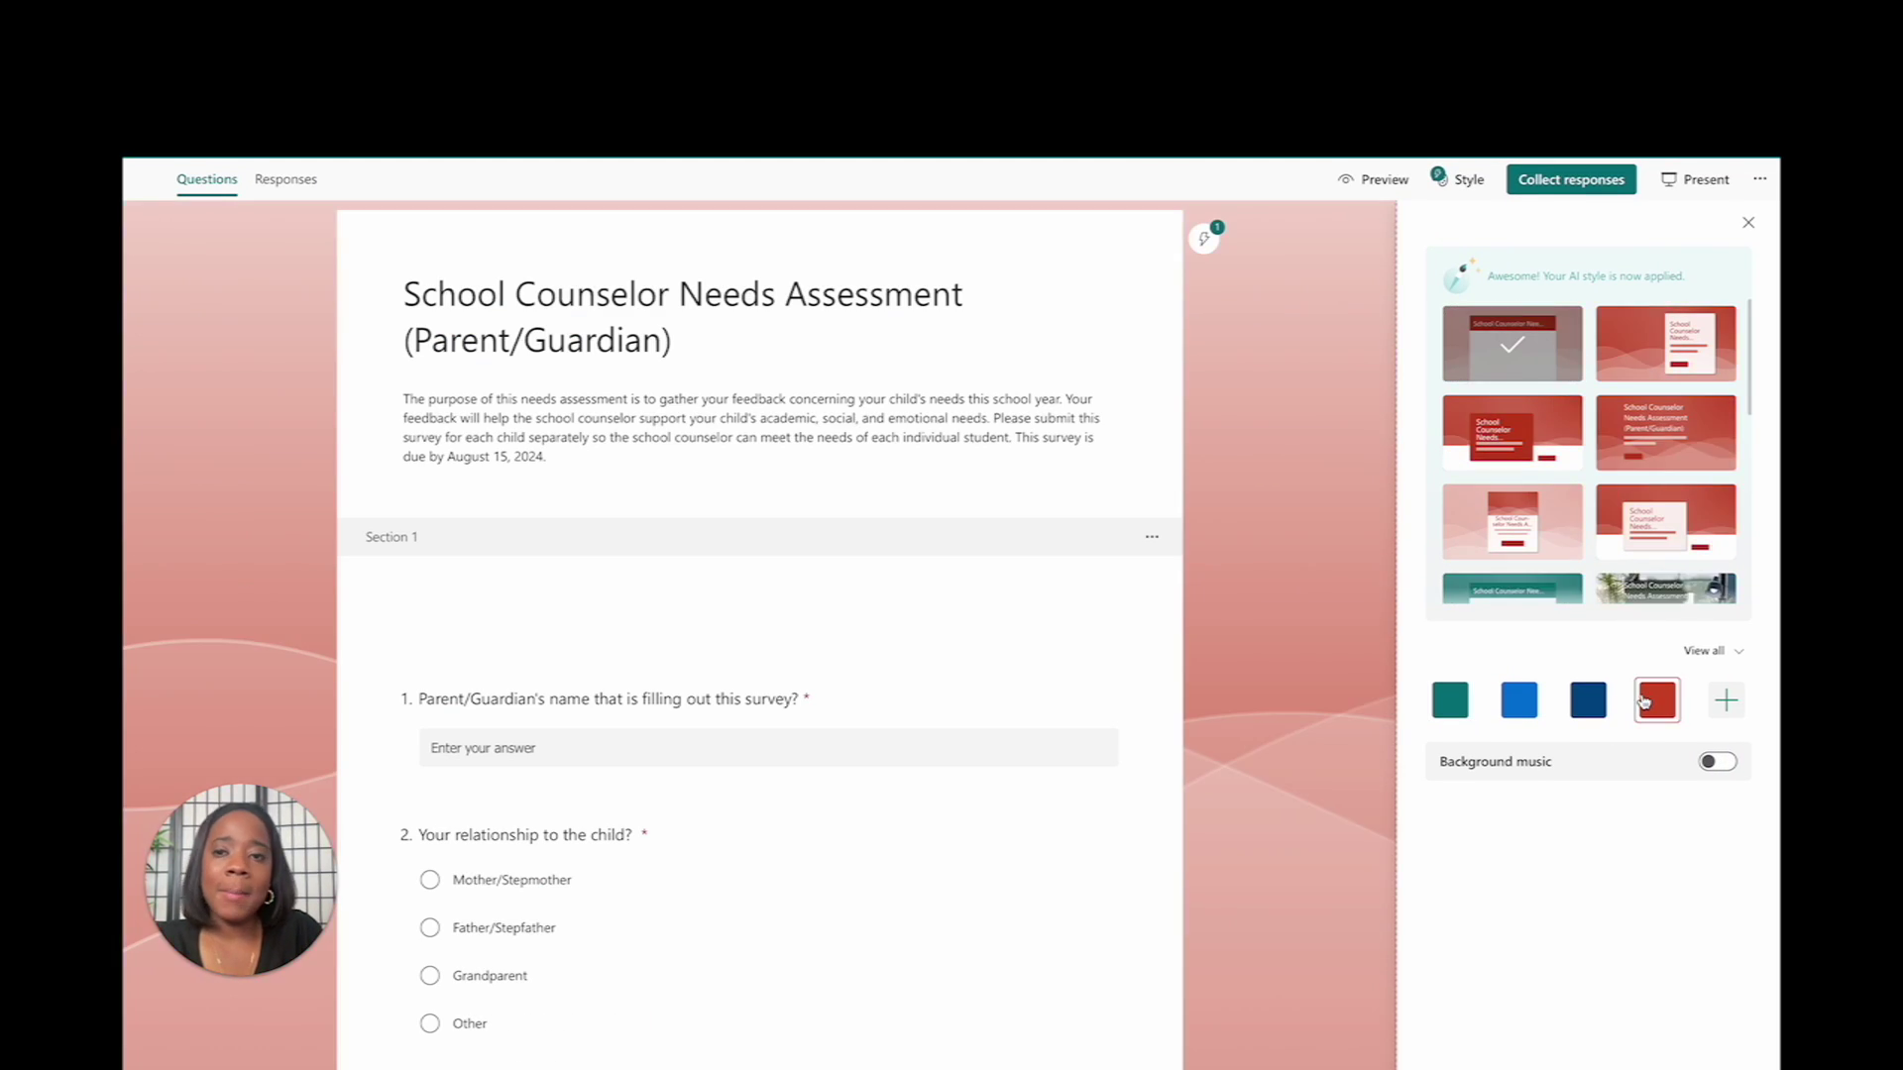
left_click(1591, 704)
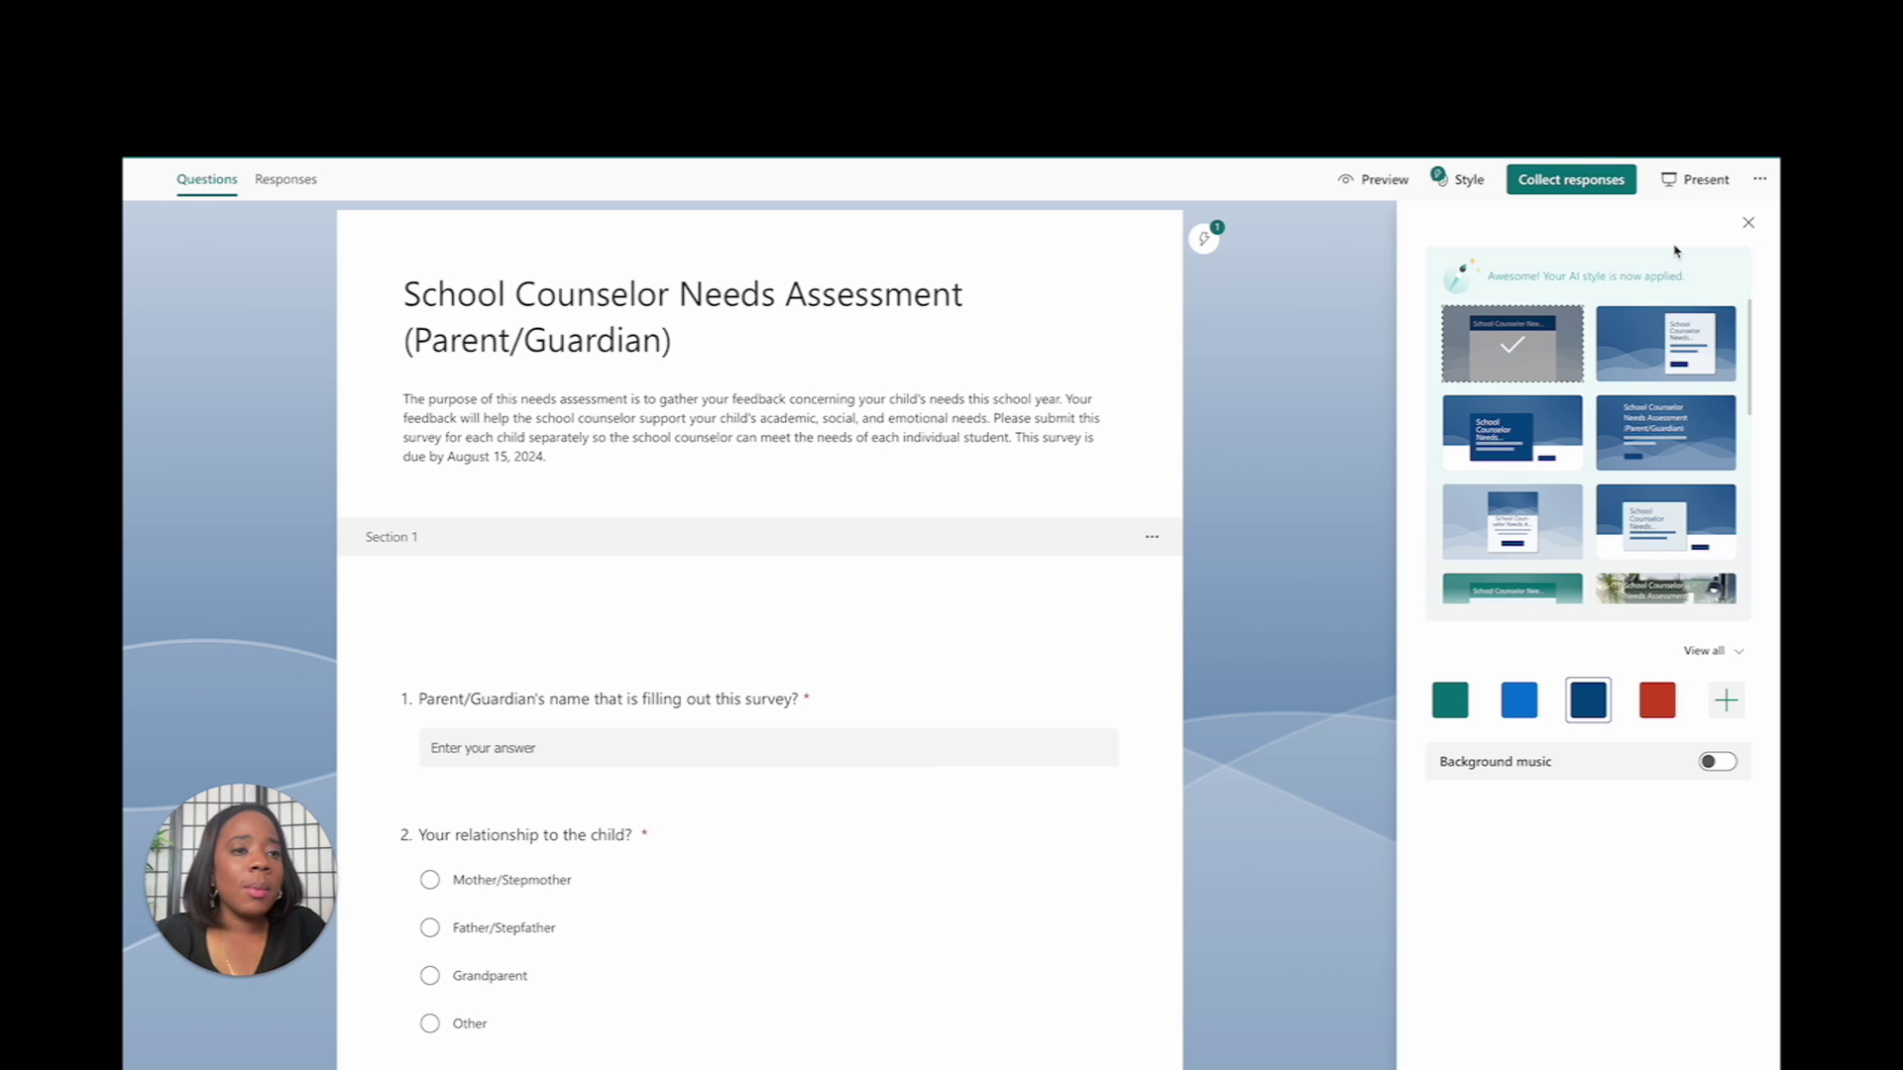
left_click(1746, 228)
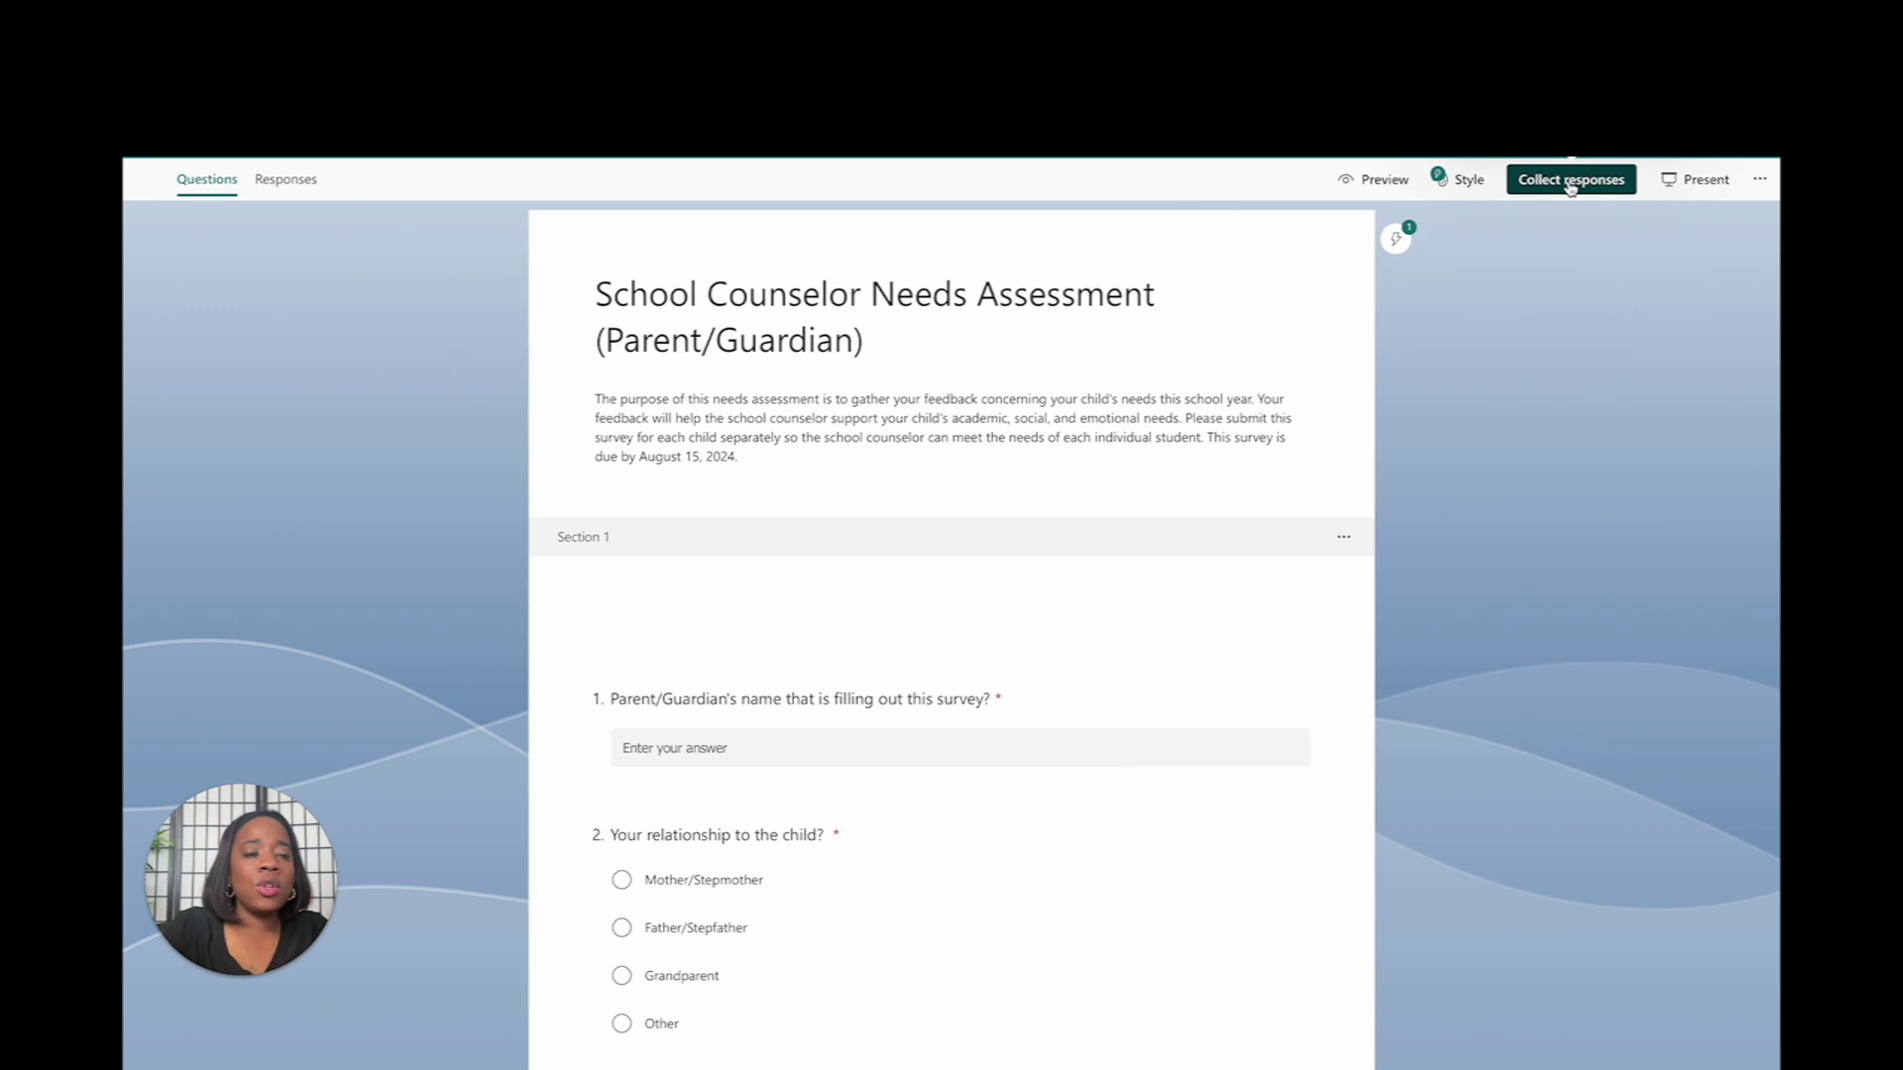
- Open the form's response collection options and try the shortened URL for the form's link
left_click(1570, 182)
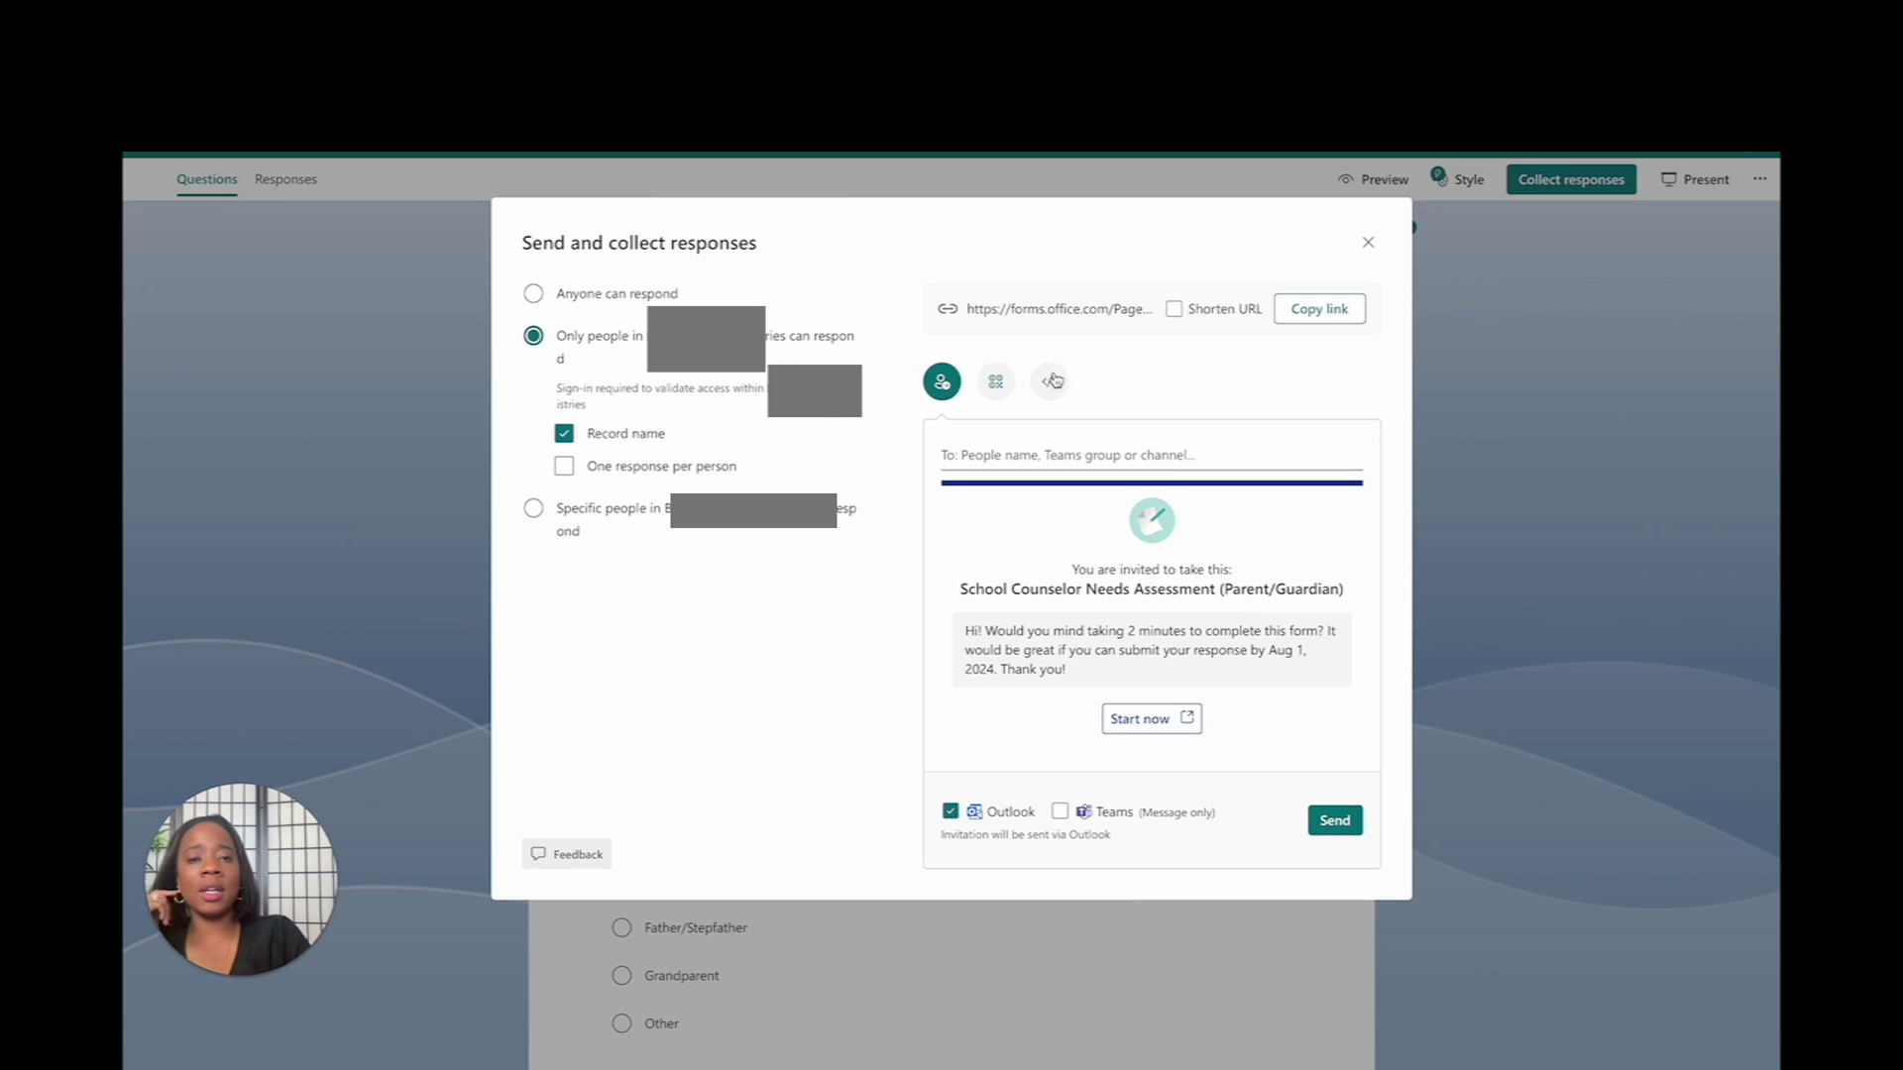
left_click(587, 290)
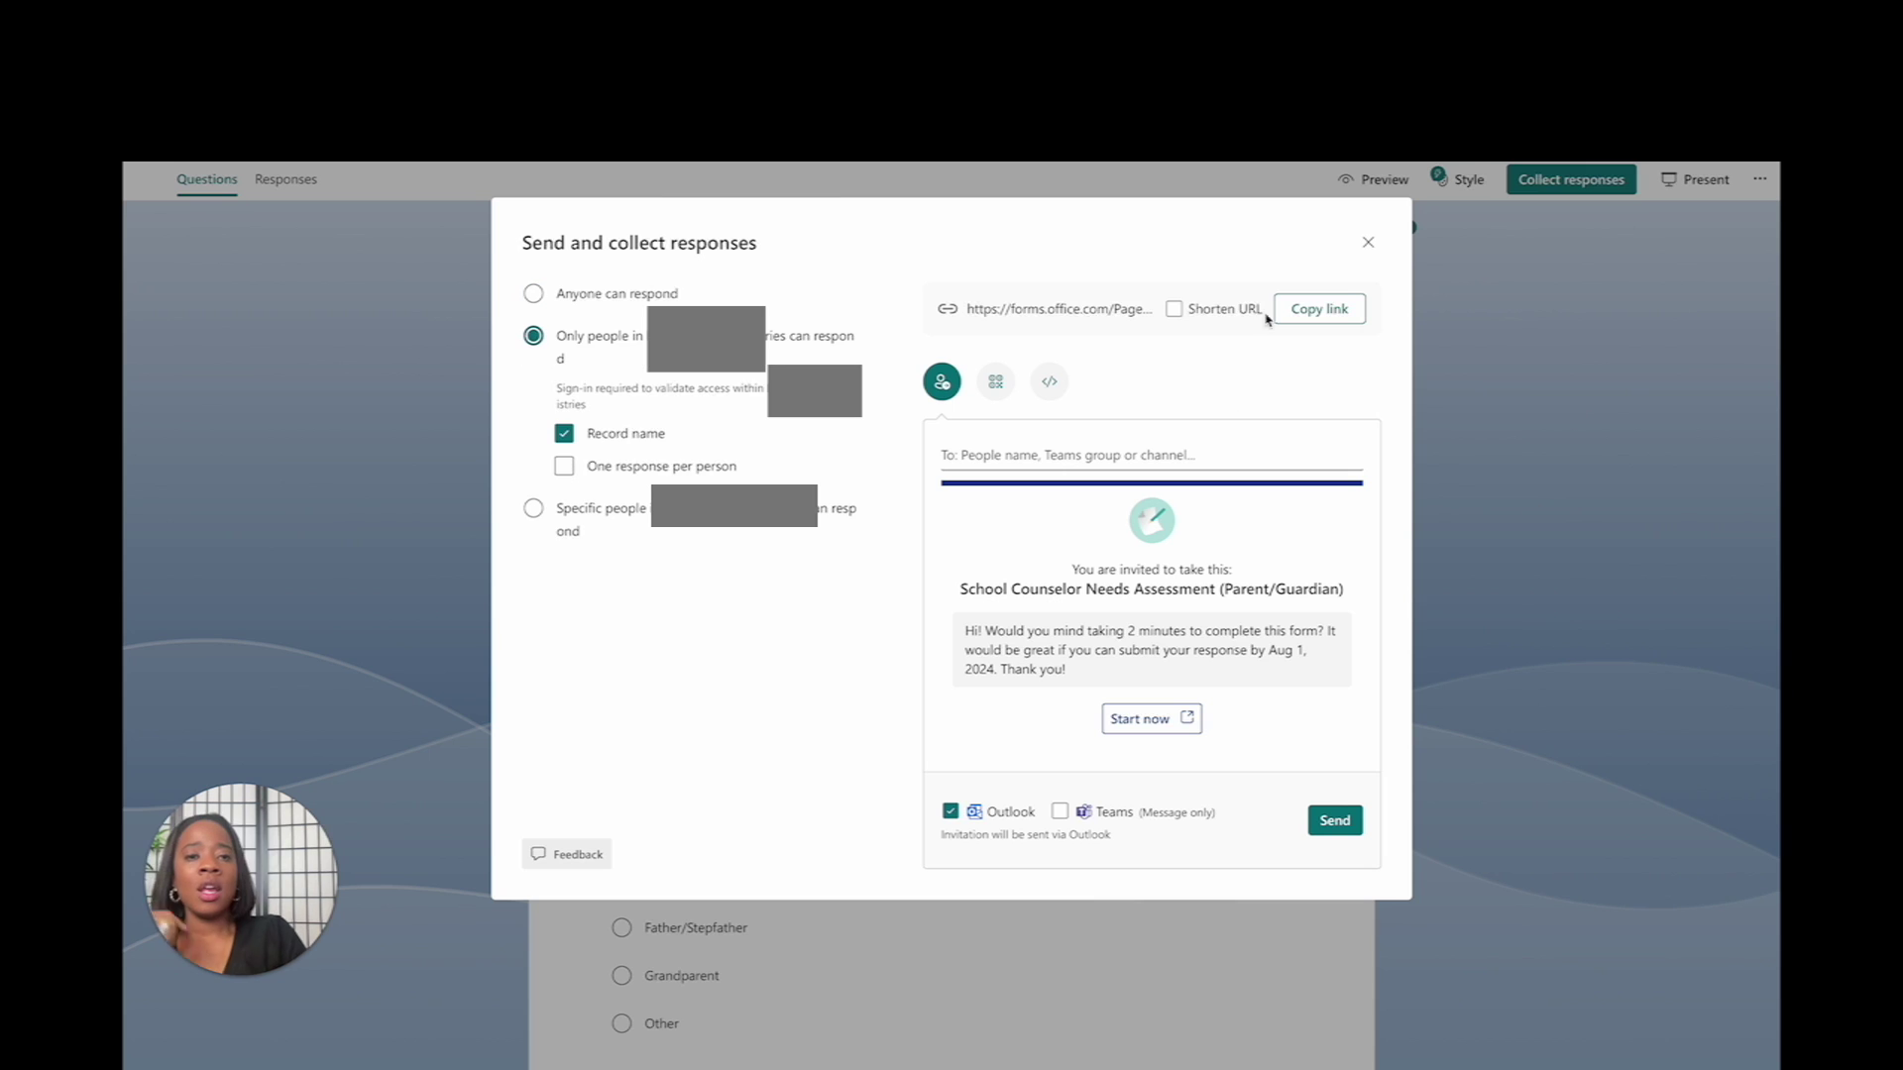
left_click(1291, 314)
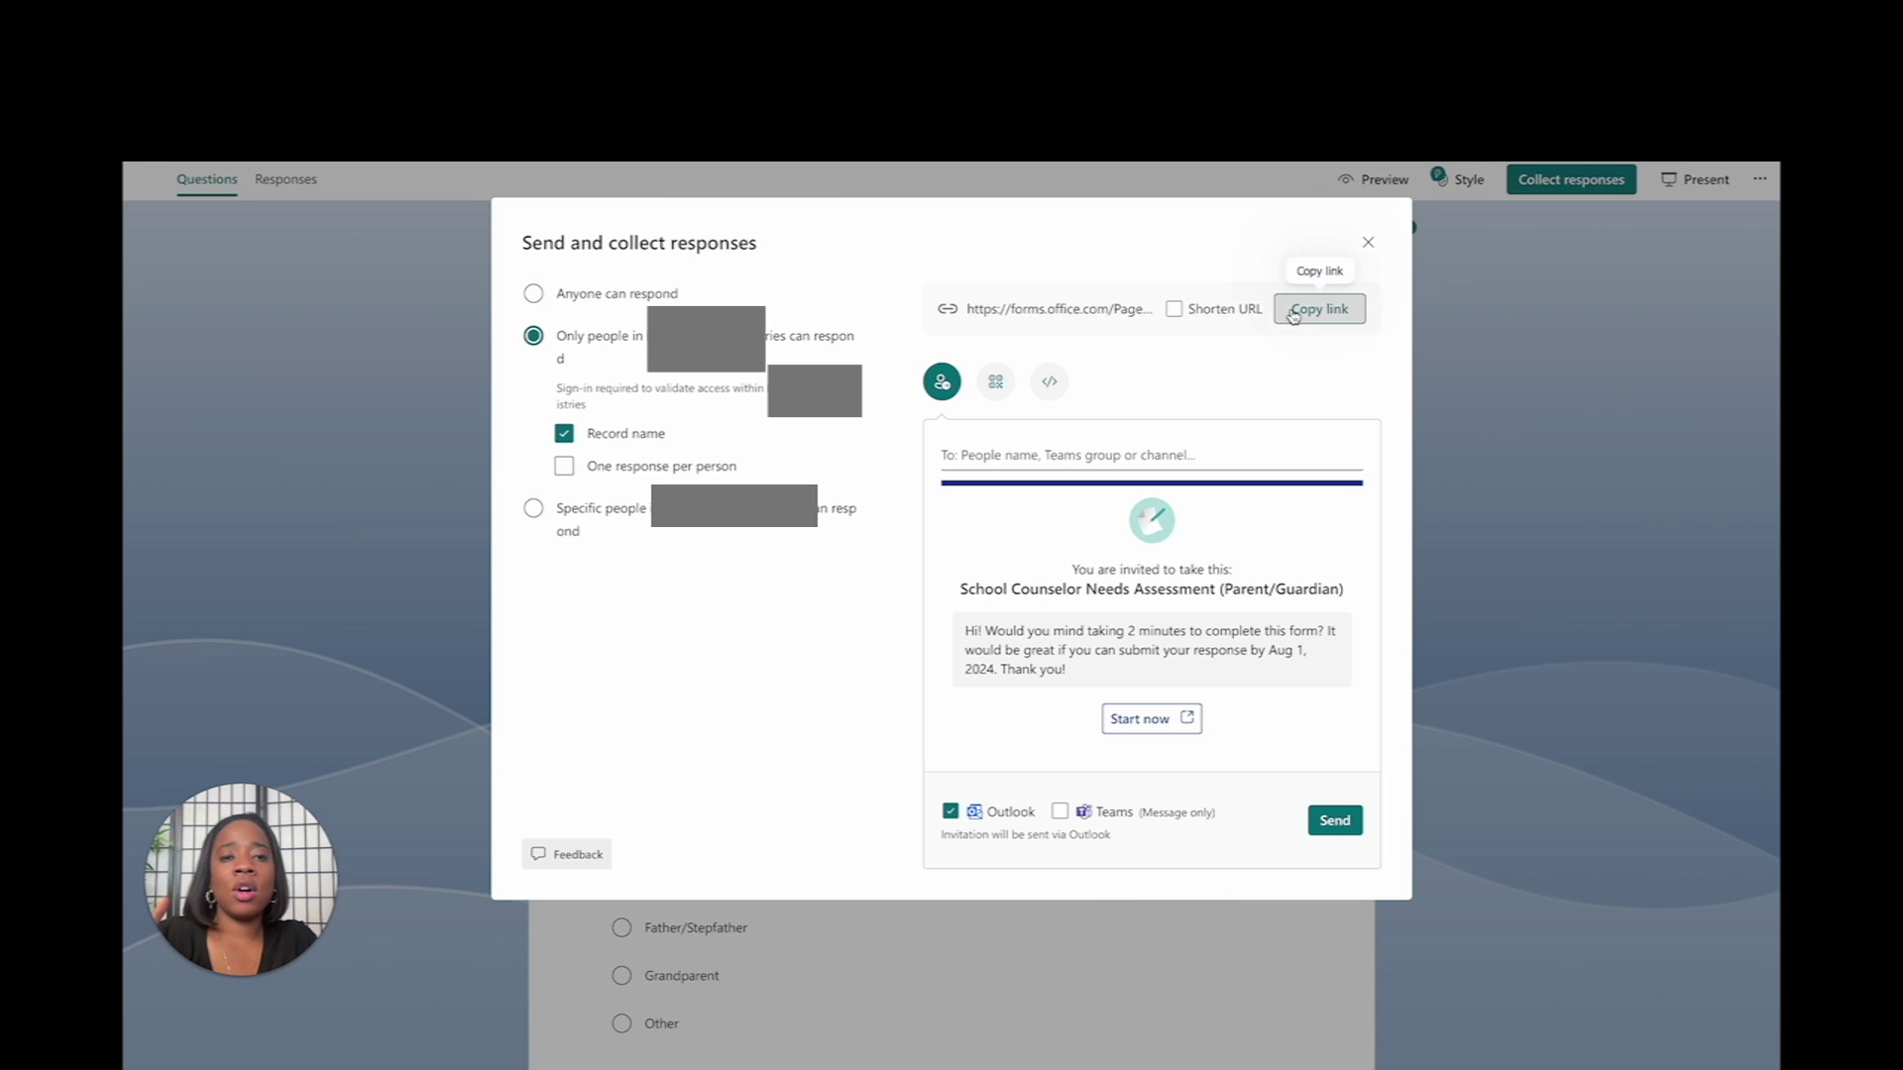
left_click(1174, 310)
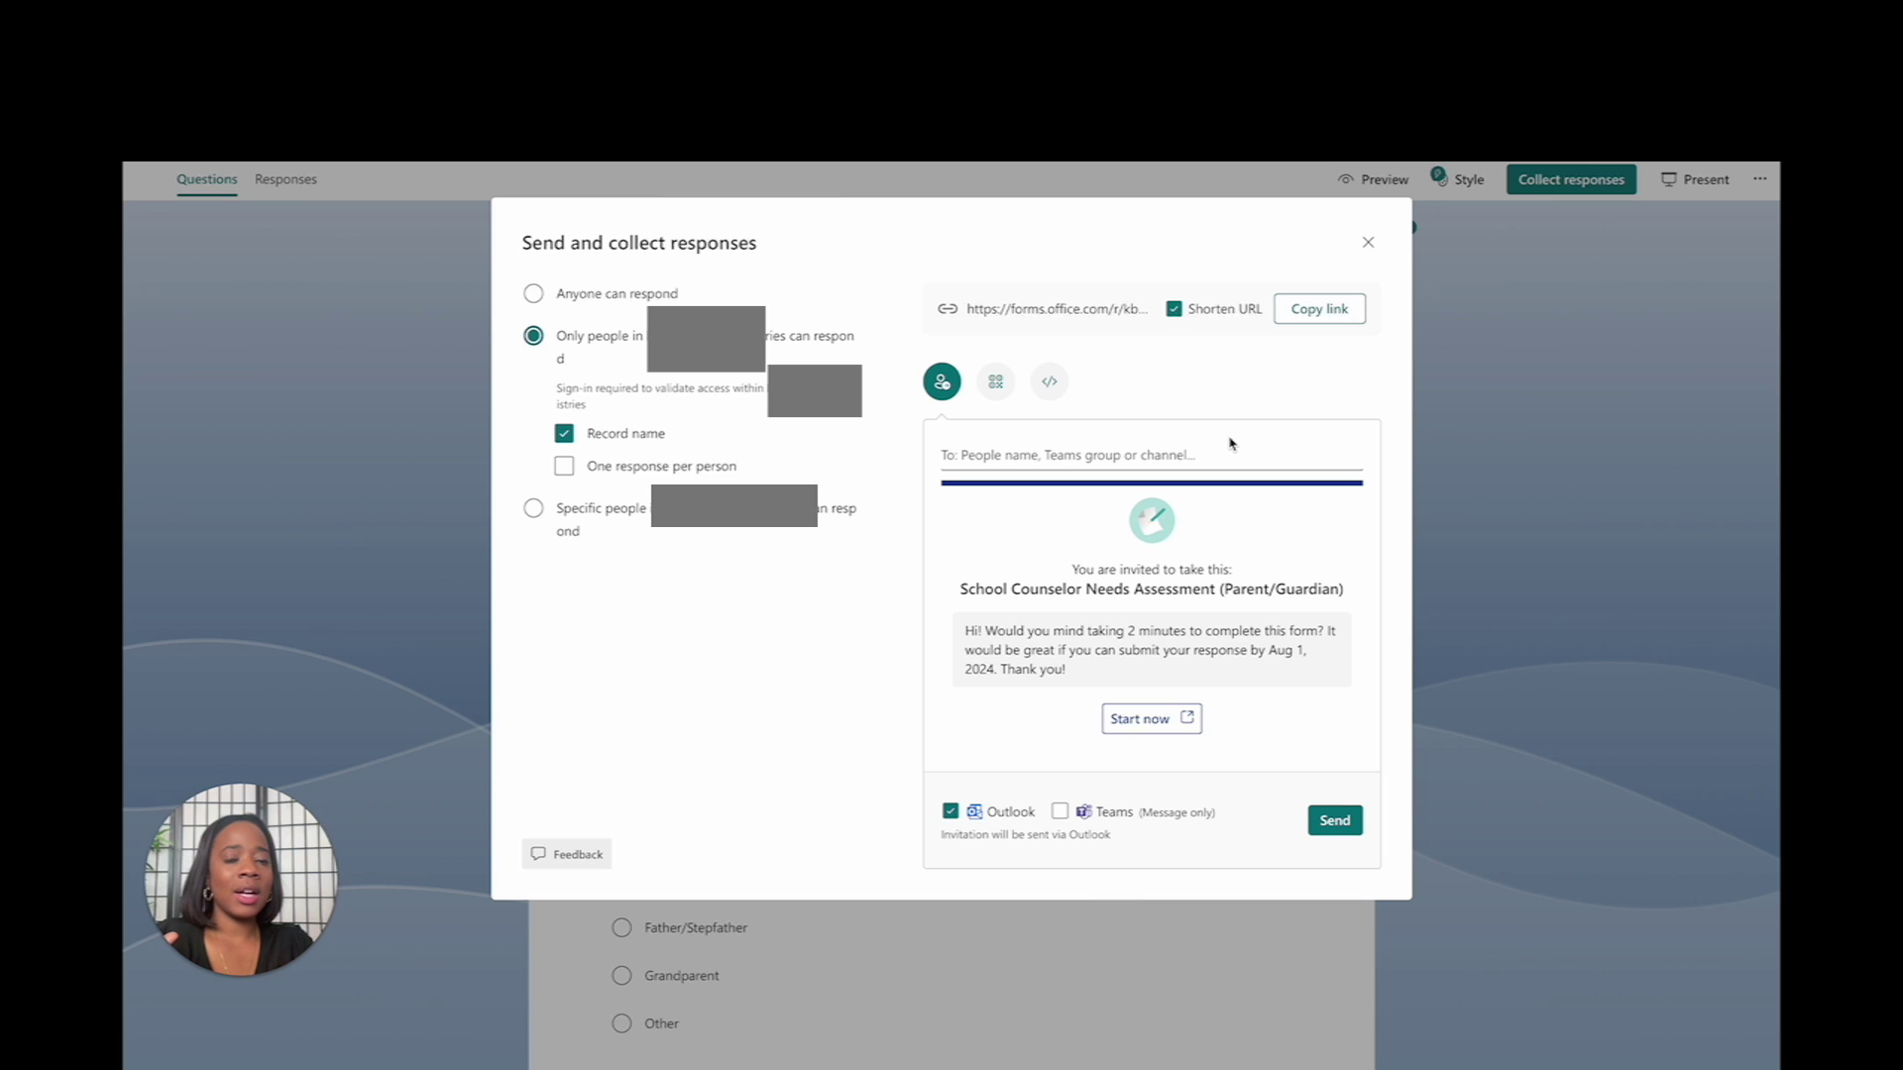
left_click(1319, 317)
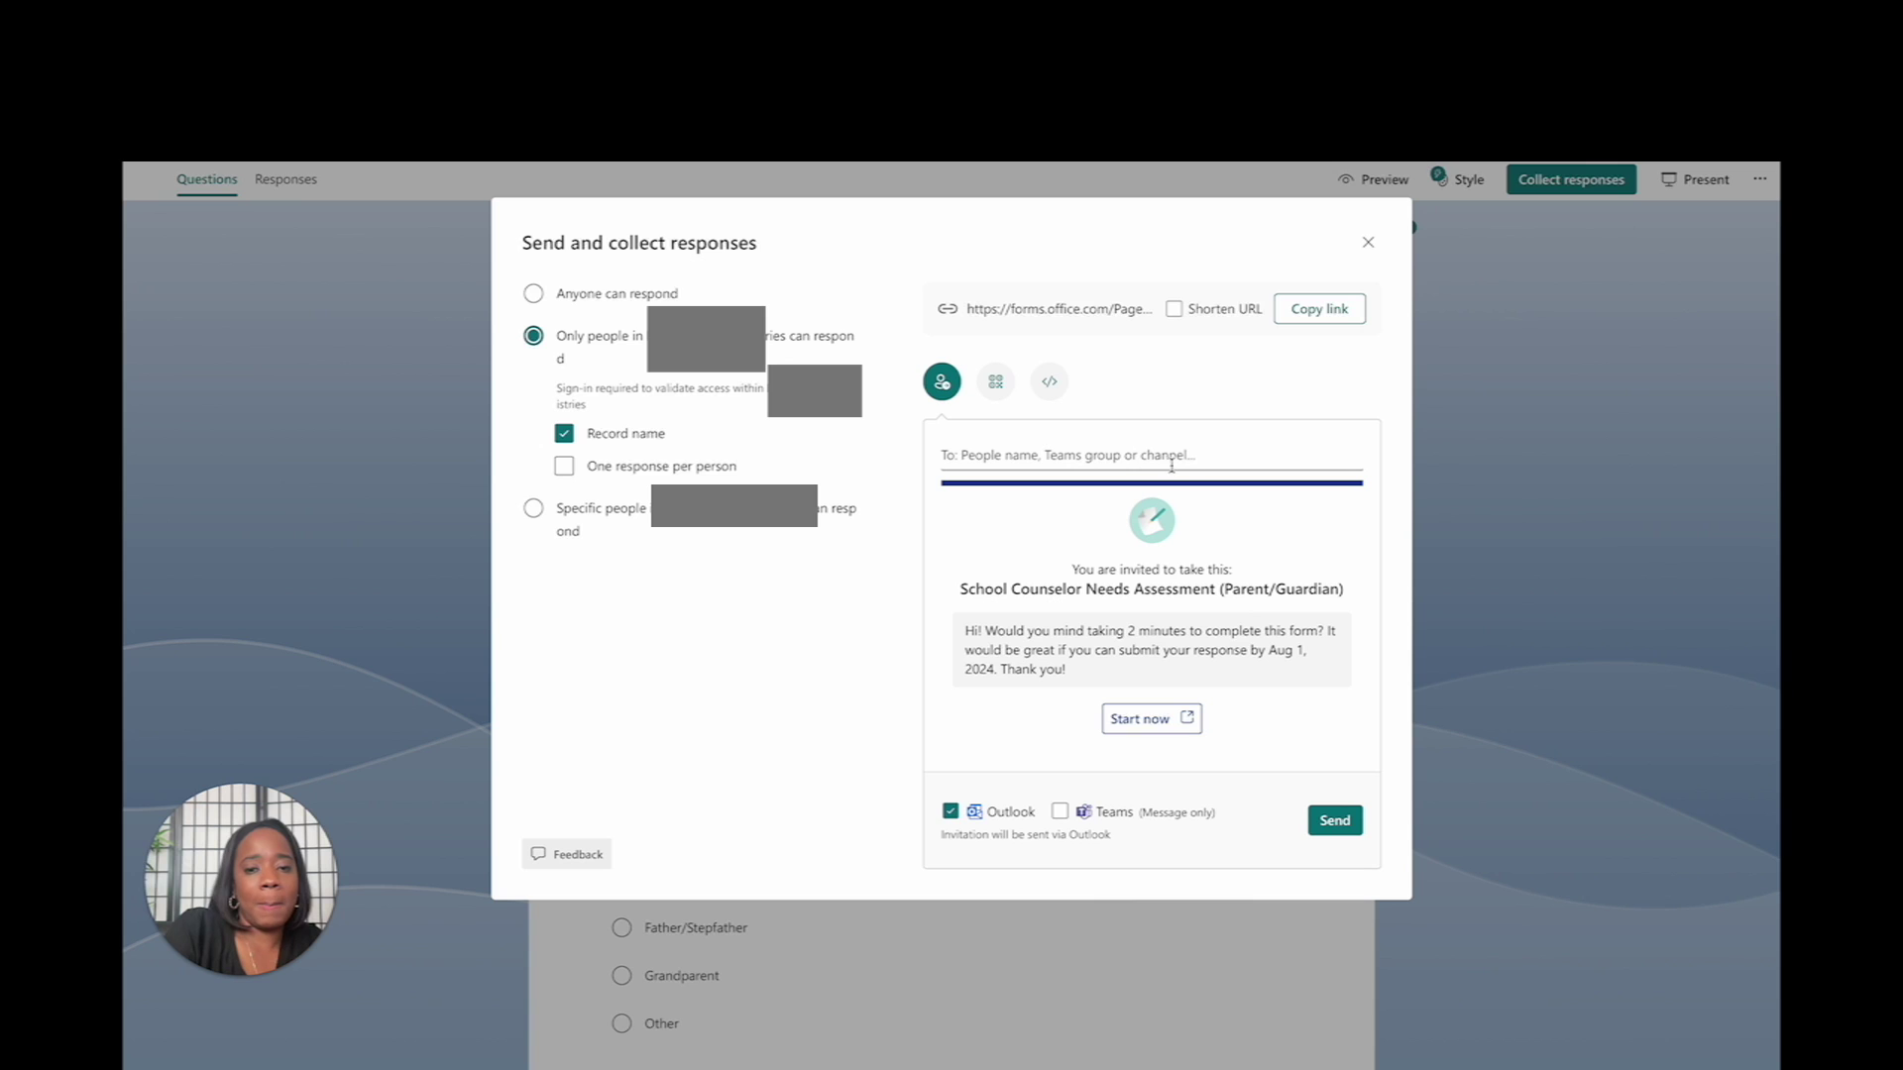
- Look at the form's QR code and its webpage embed code, and close the response collection options
left_click(997, 383)
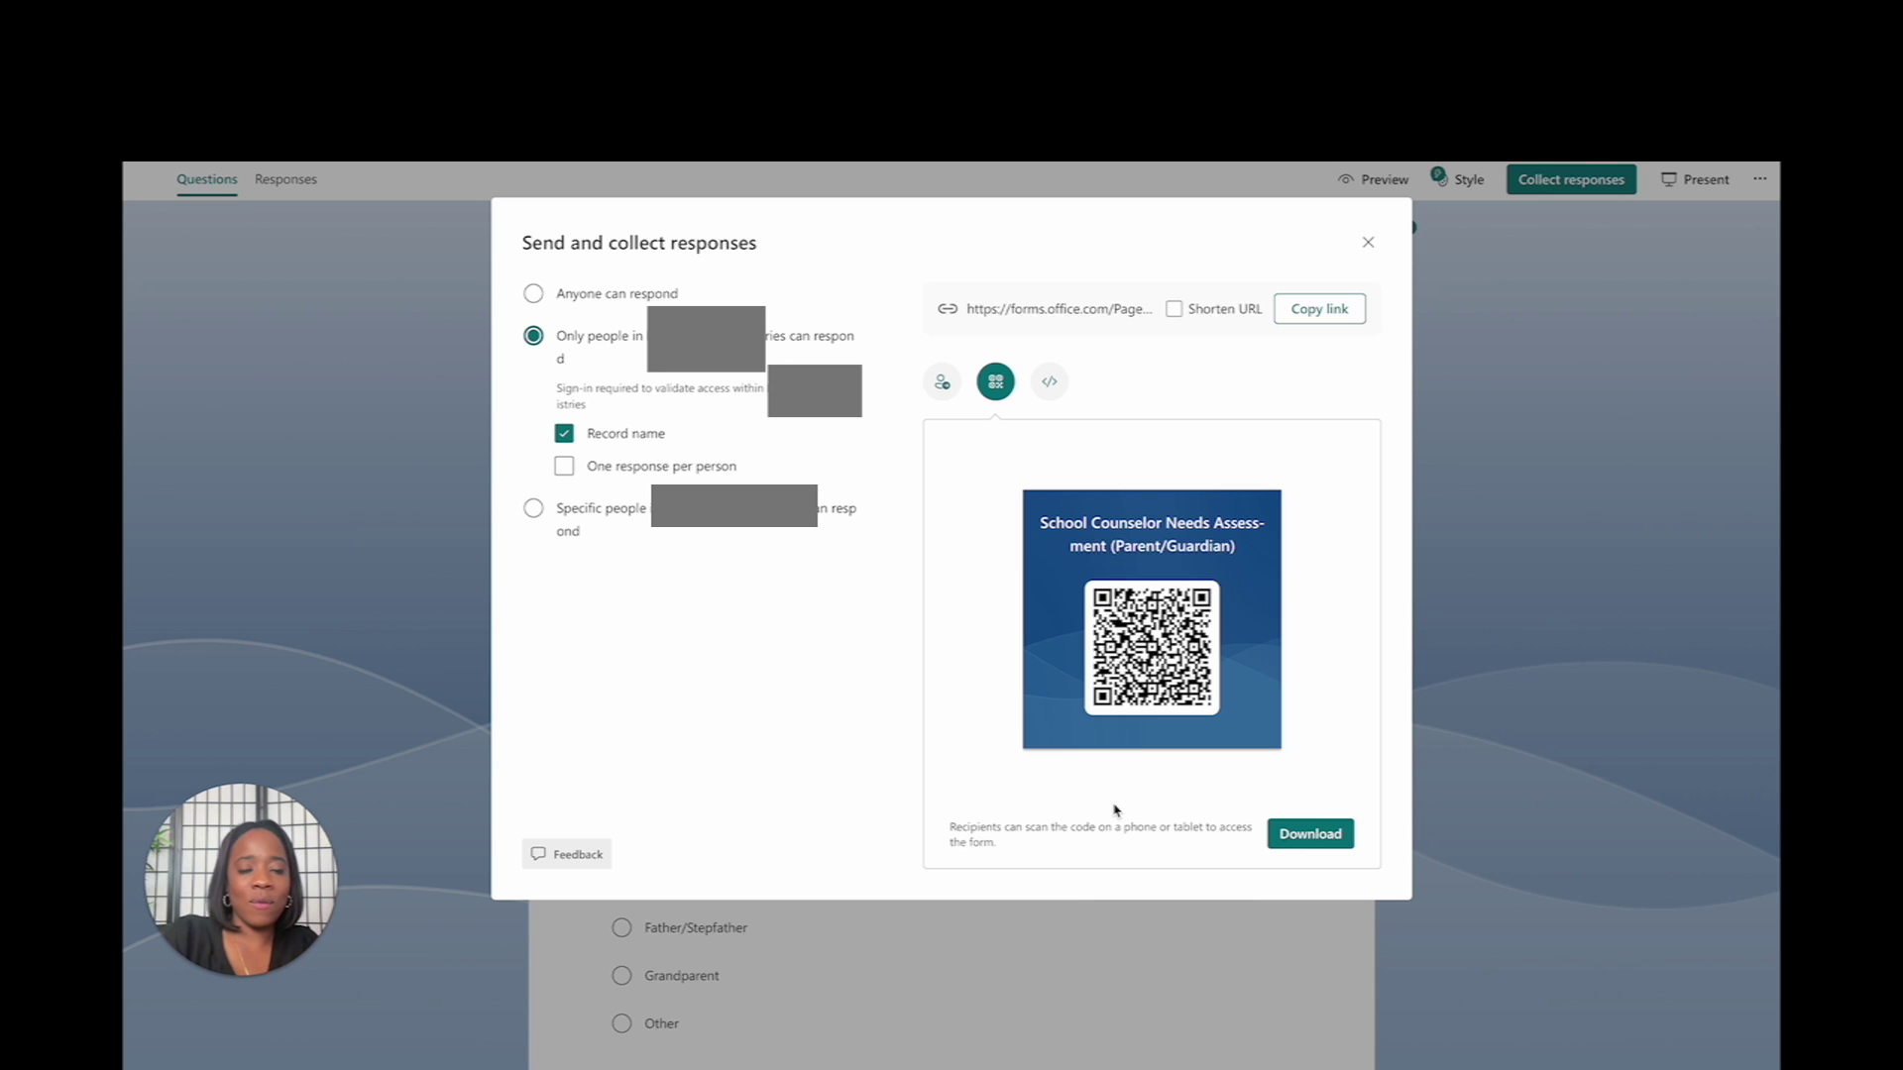
left_click(1058, 396)
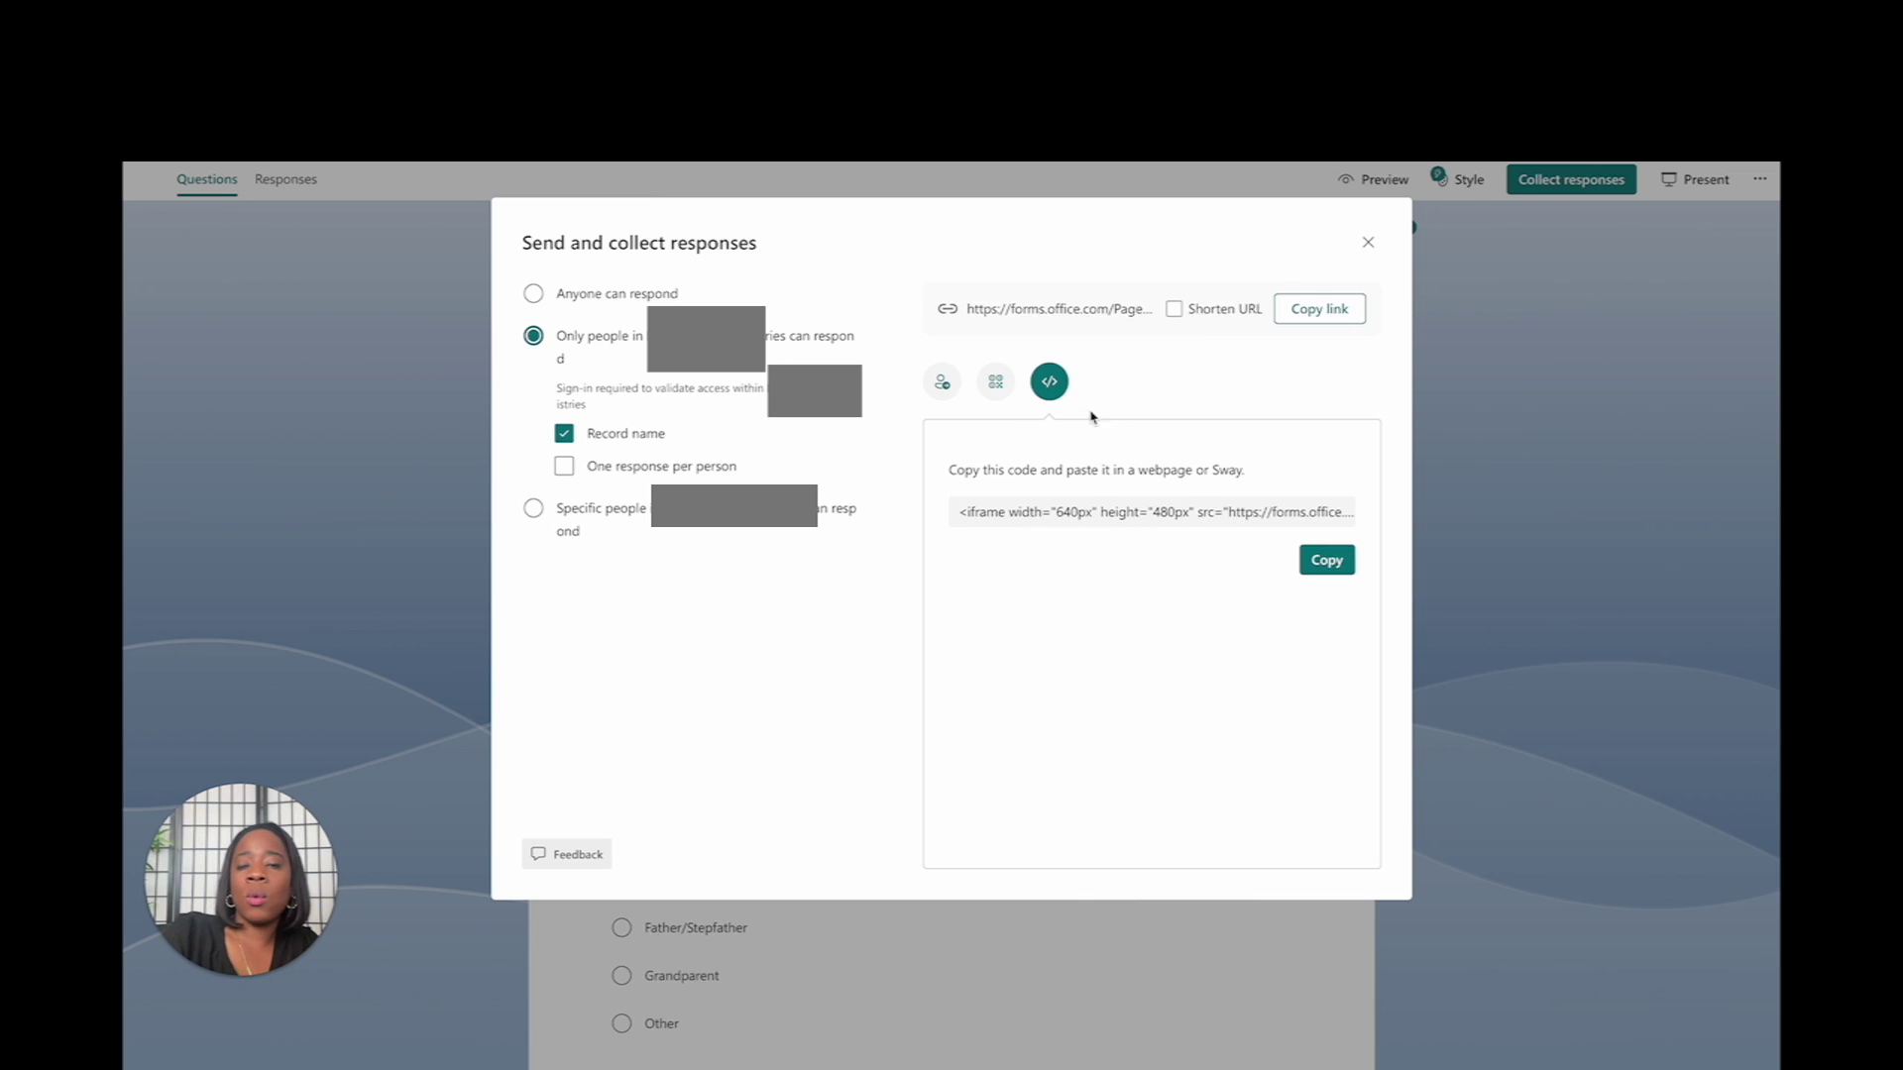
left_click(994, 395)
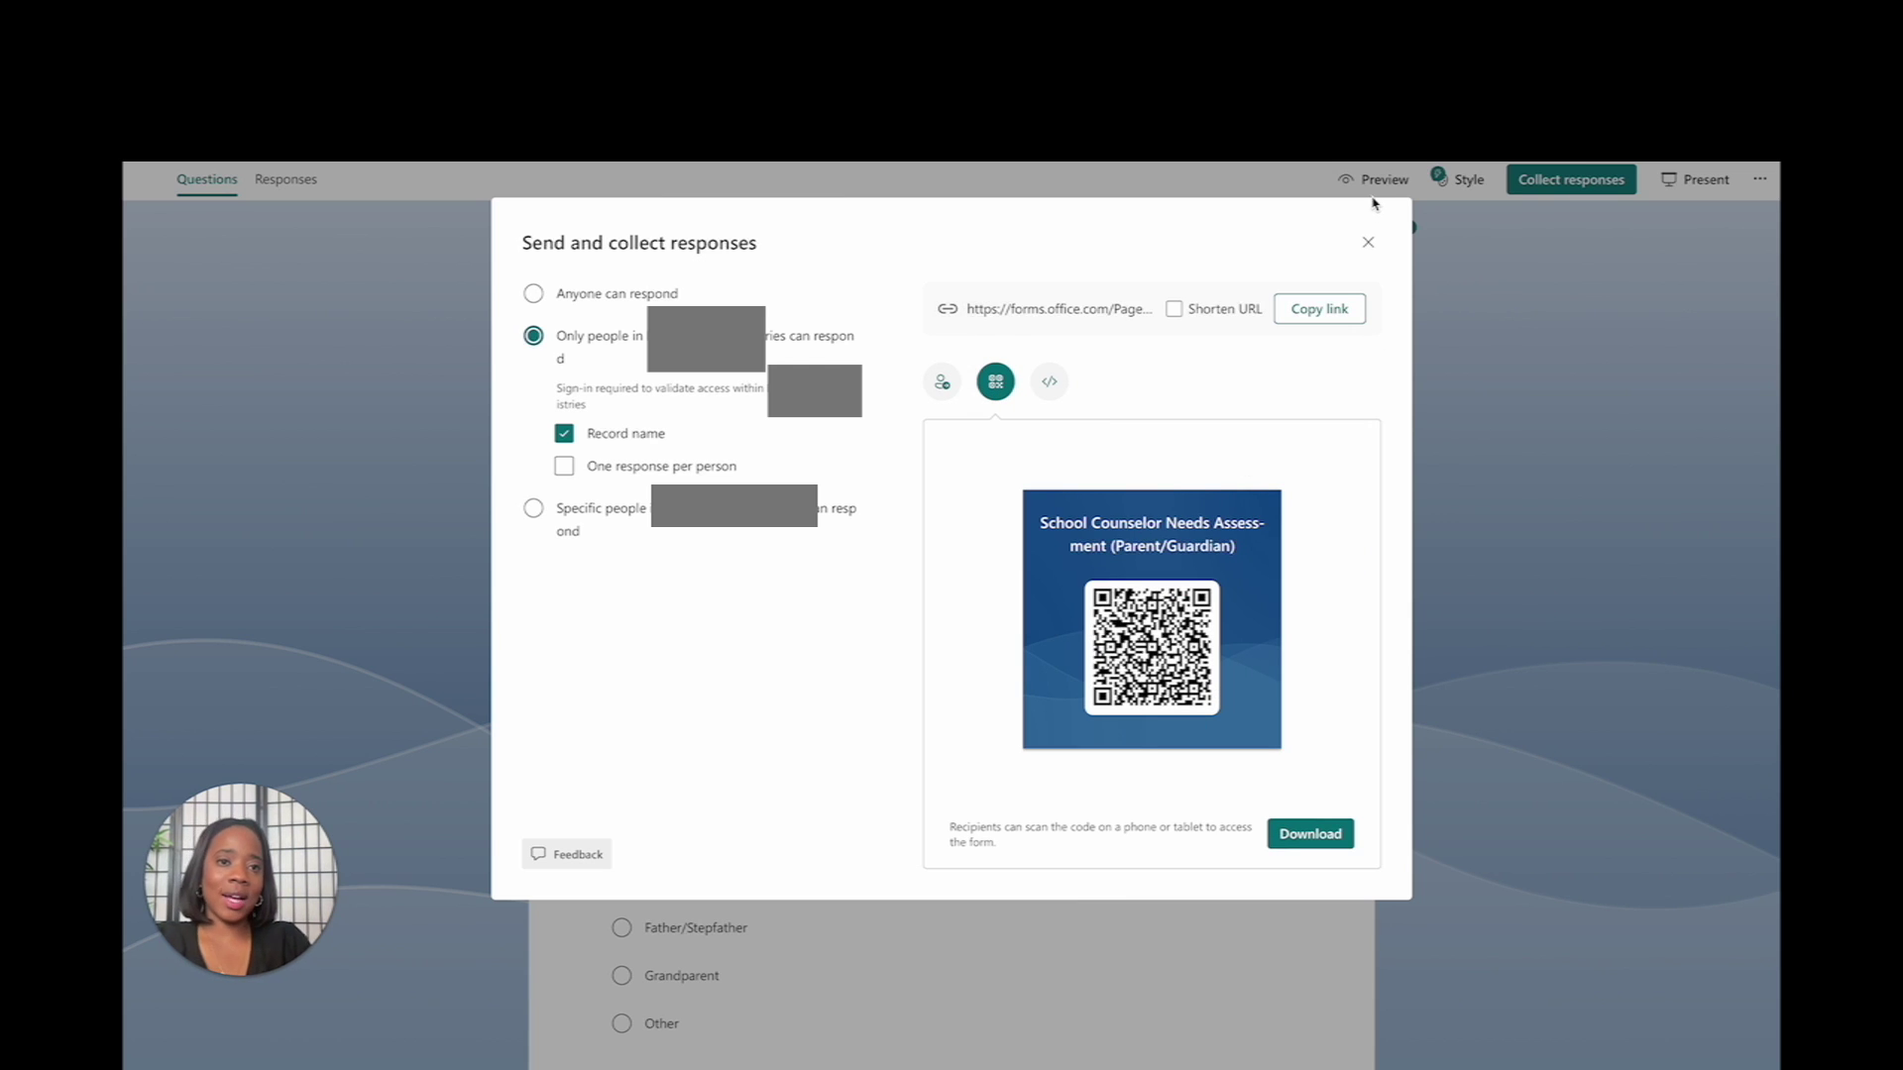
left_click(1369, 243)
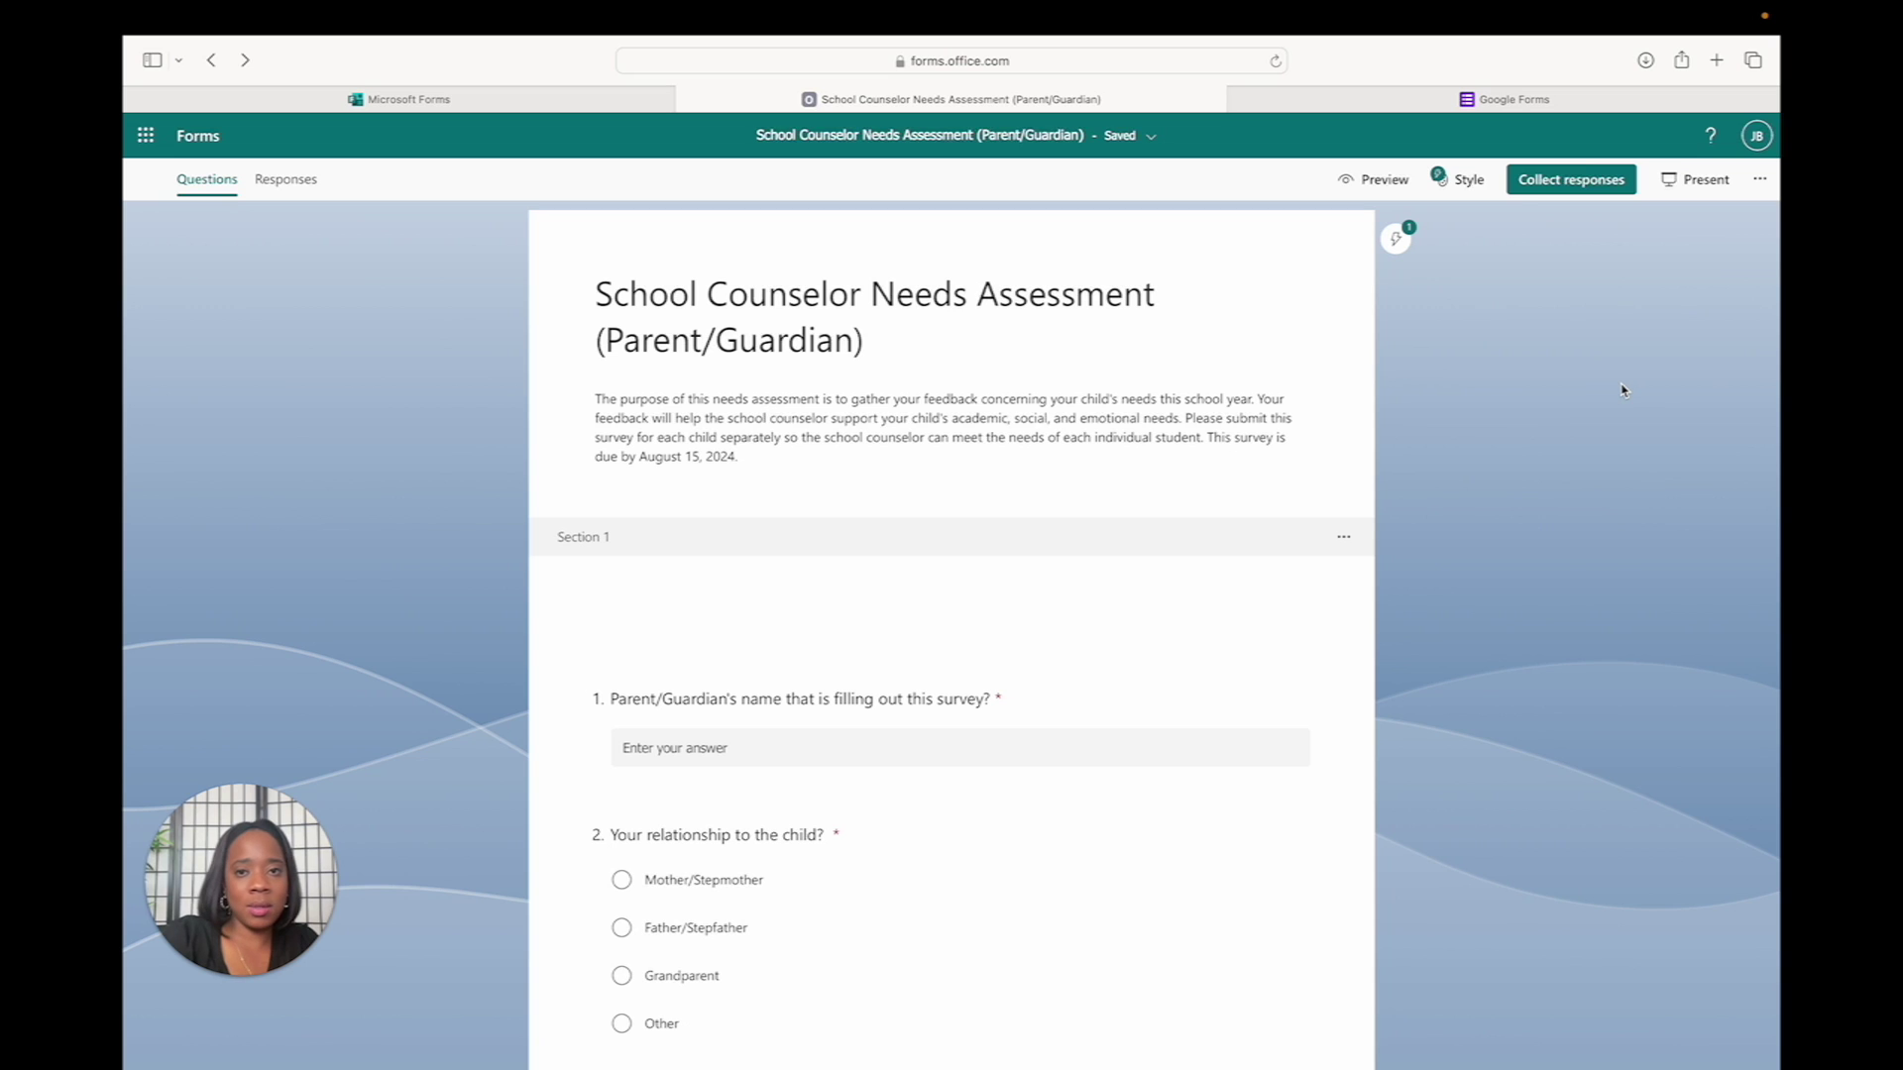
- Present the form's results and browse the responses to the first four questions, returning to the first one
left_click(1692, 180)
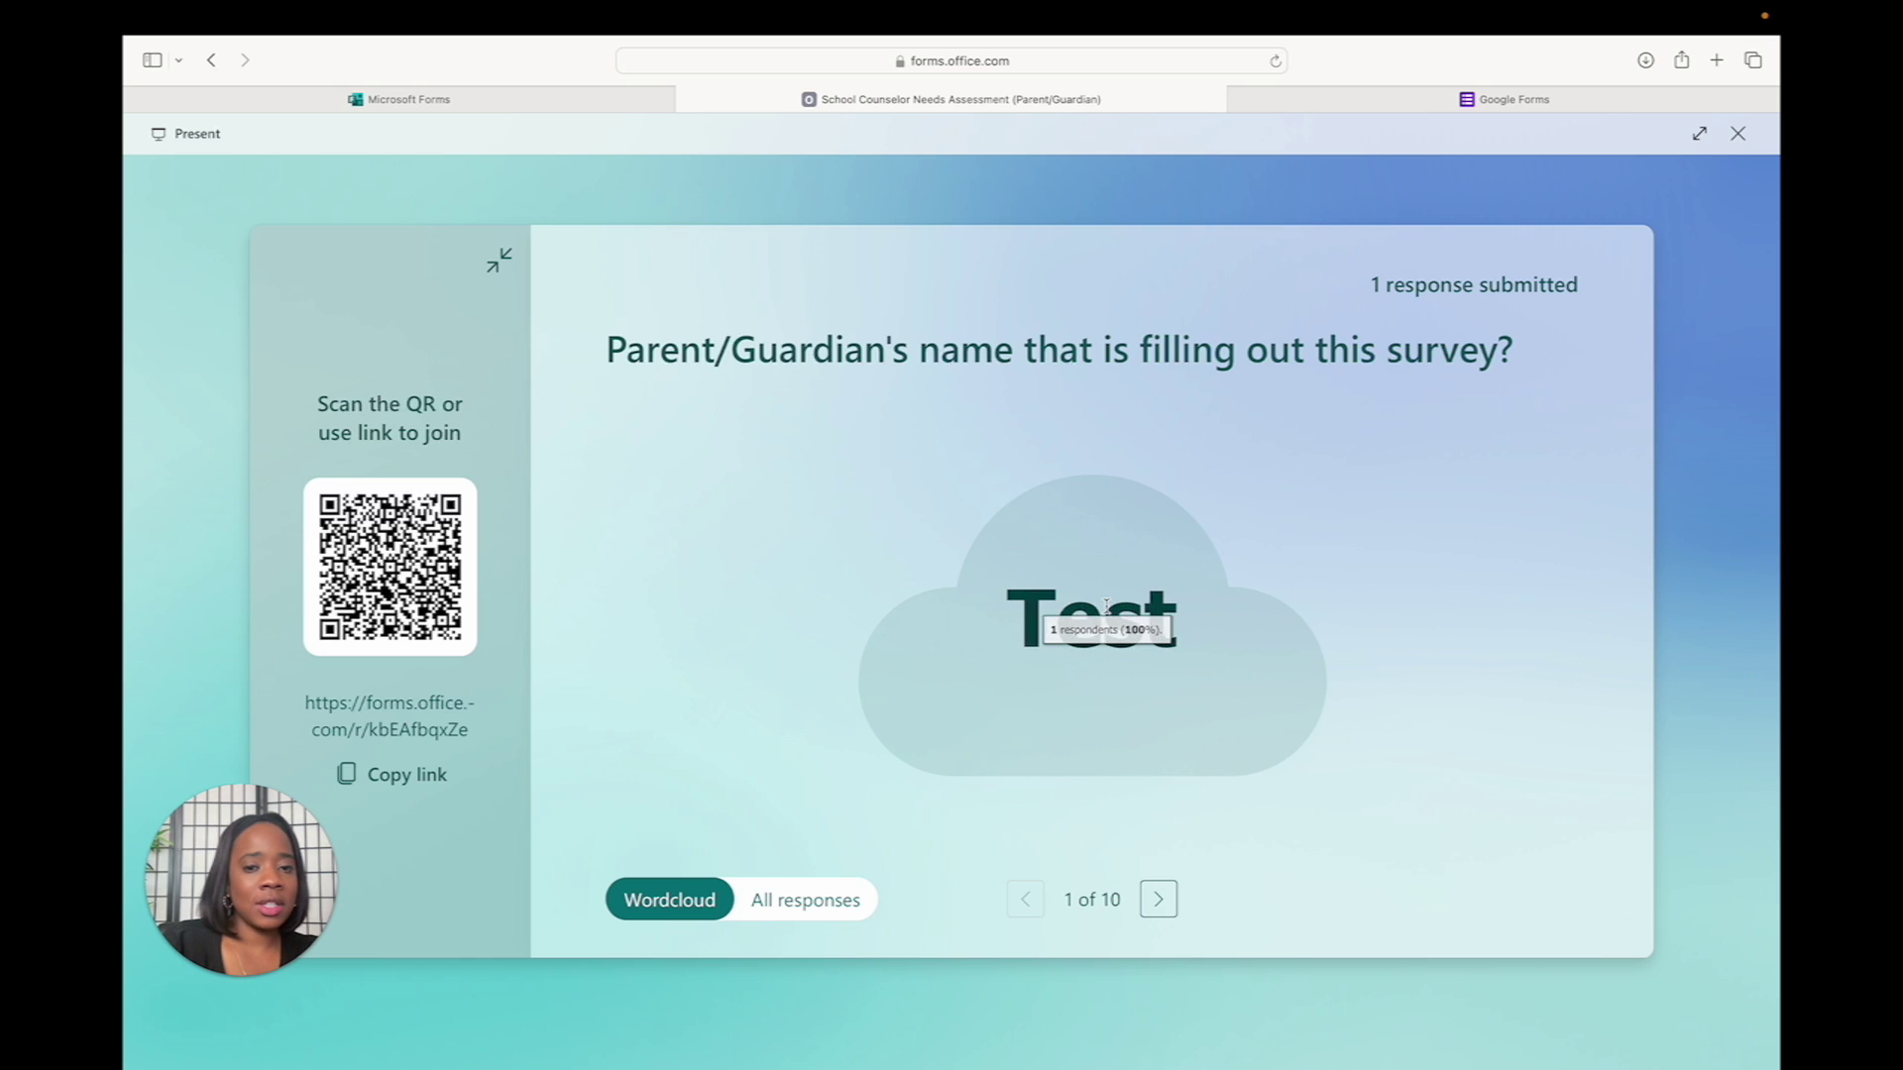
left_click(1157, 899)
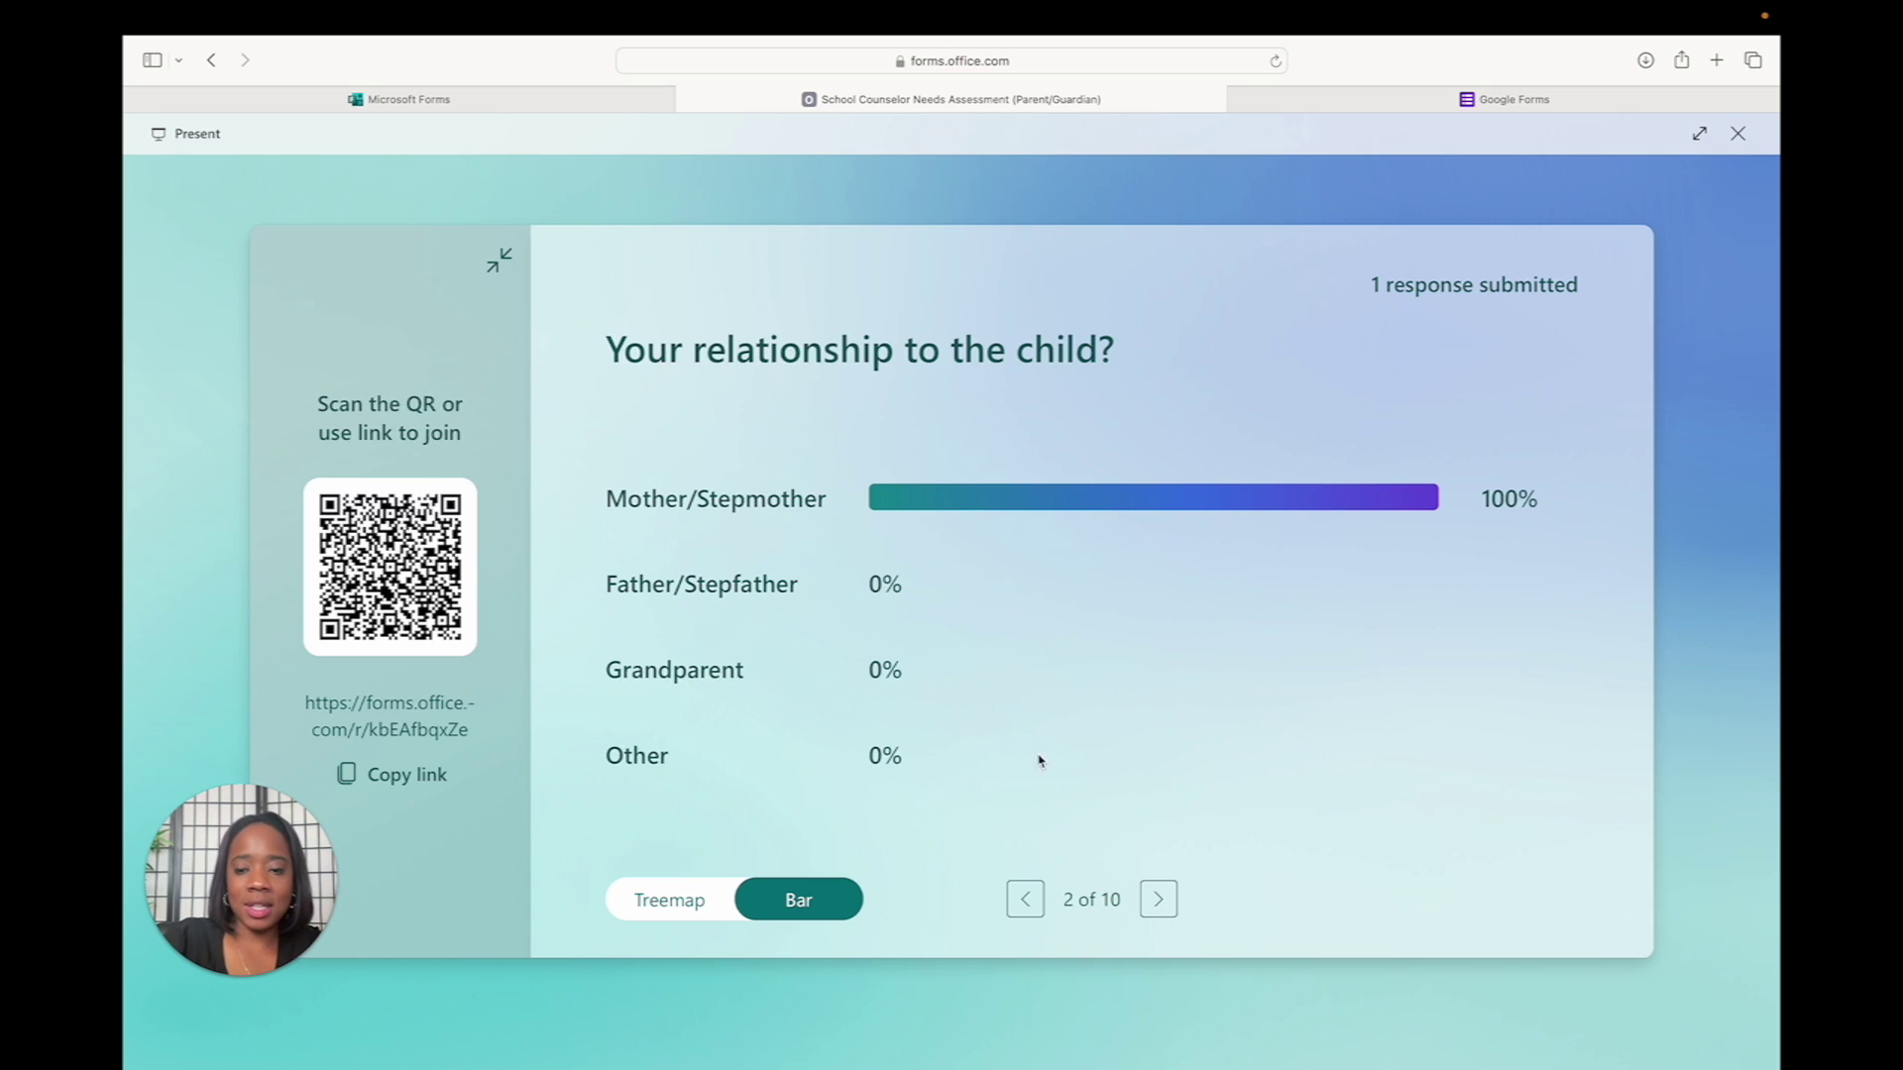
left_click(1159, 904)
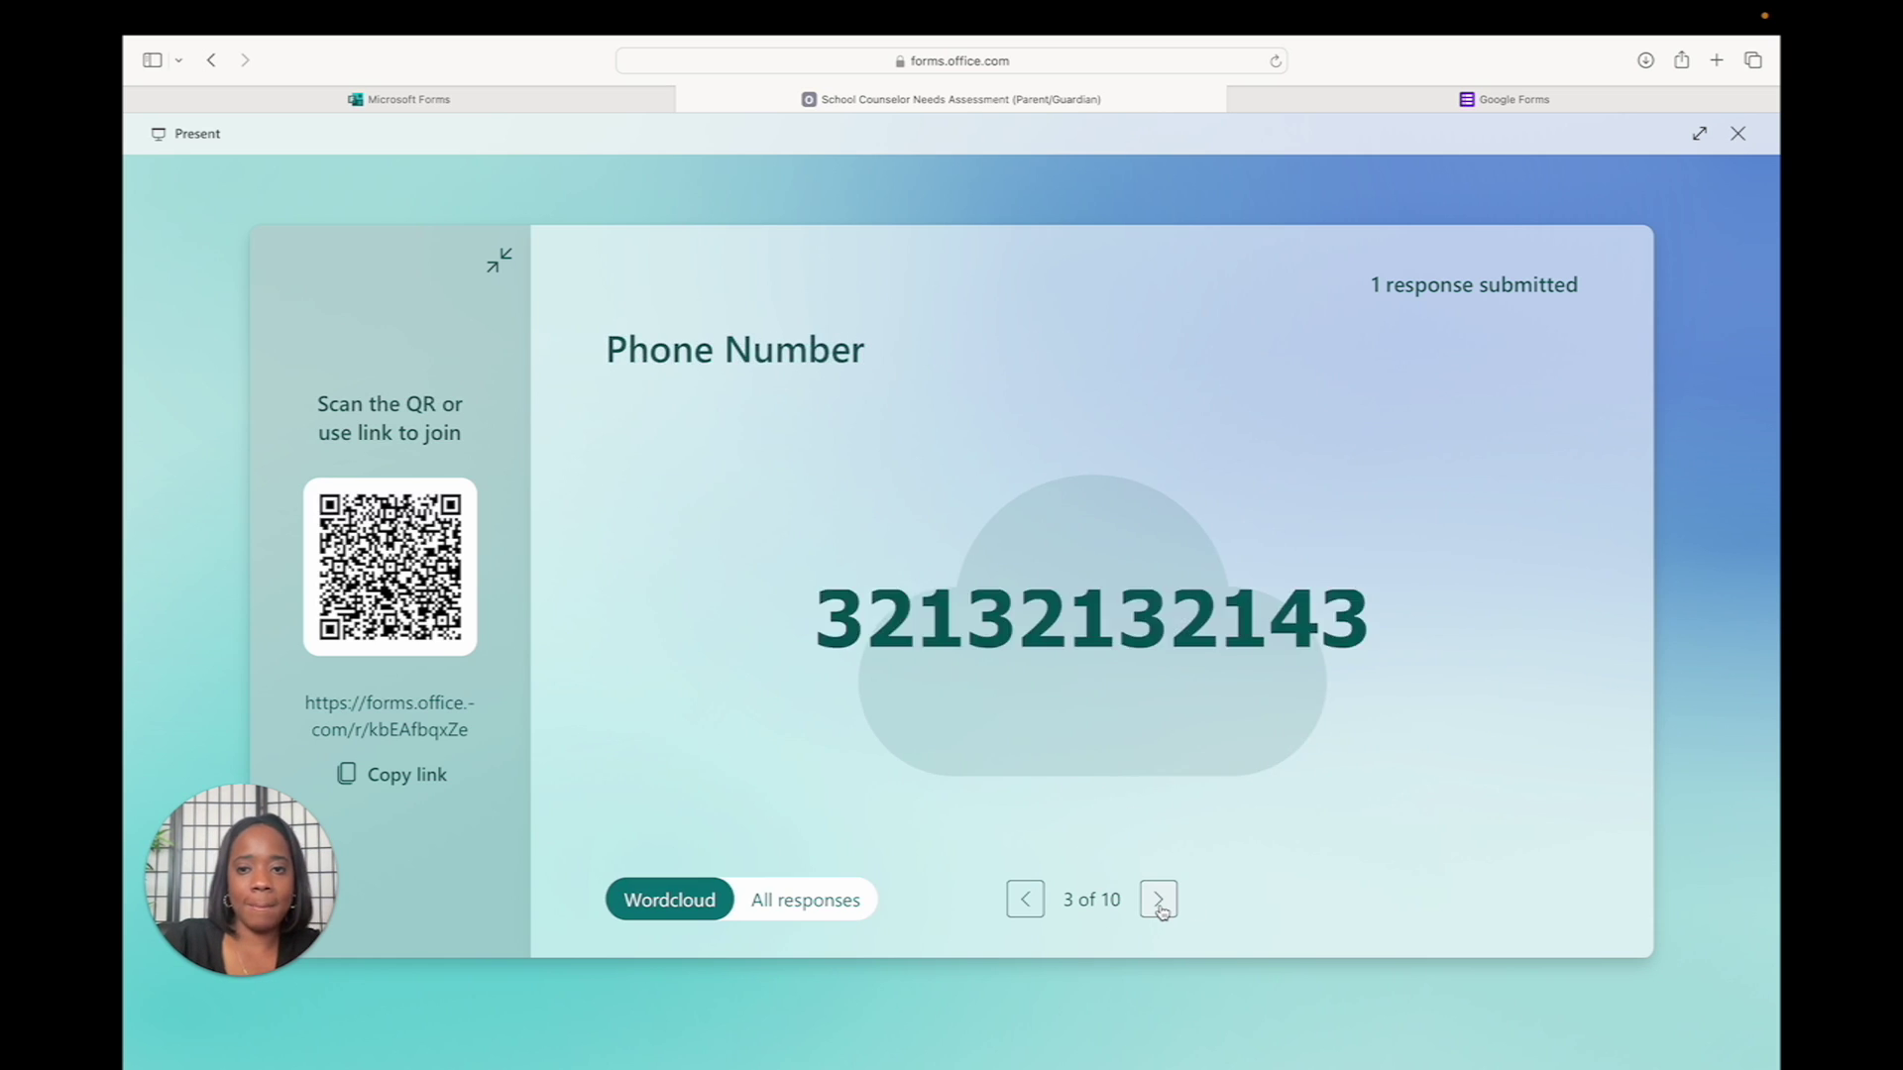
left_click(1159, 902)
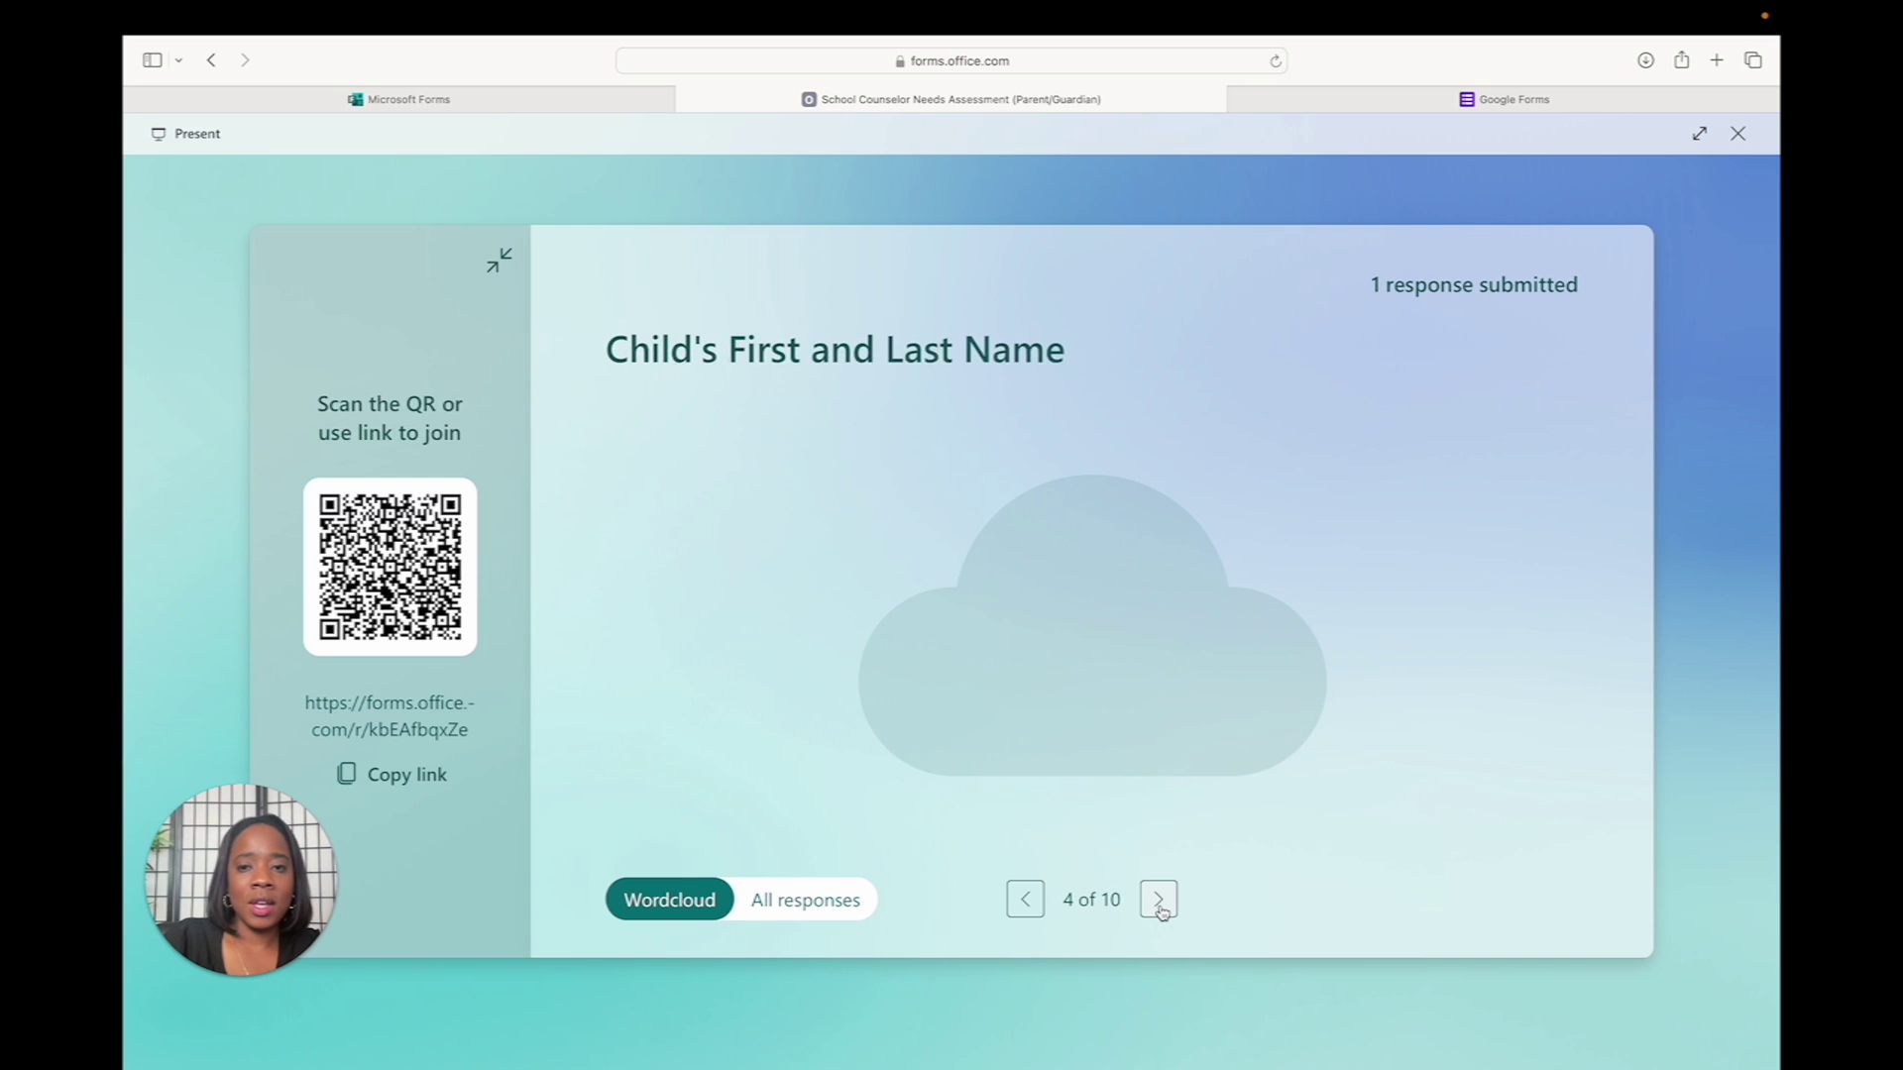
left_click(1021, 903)
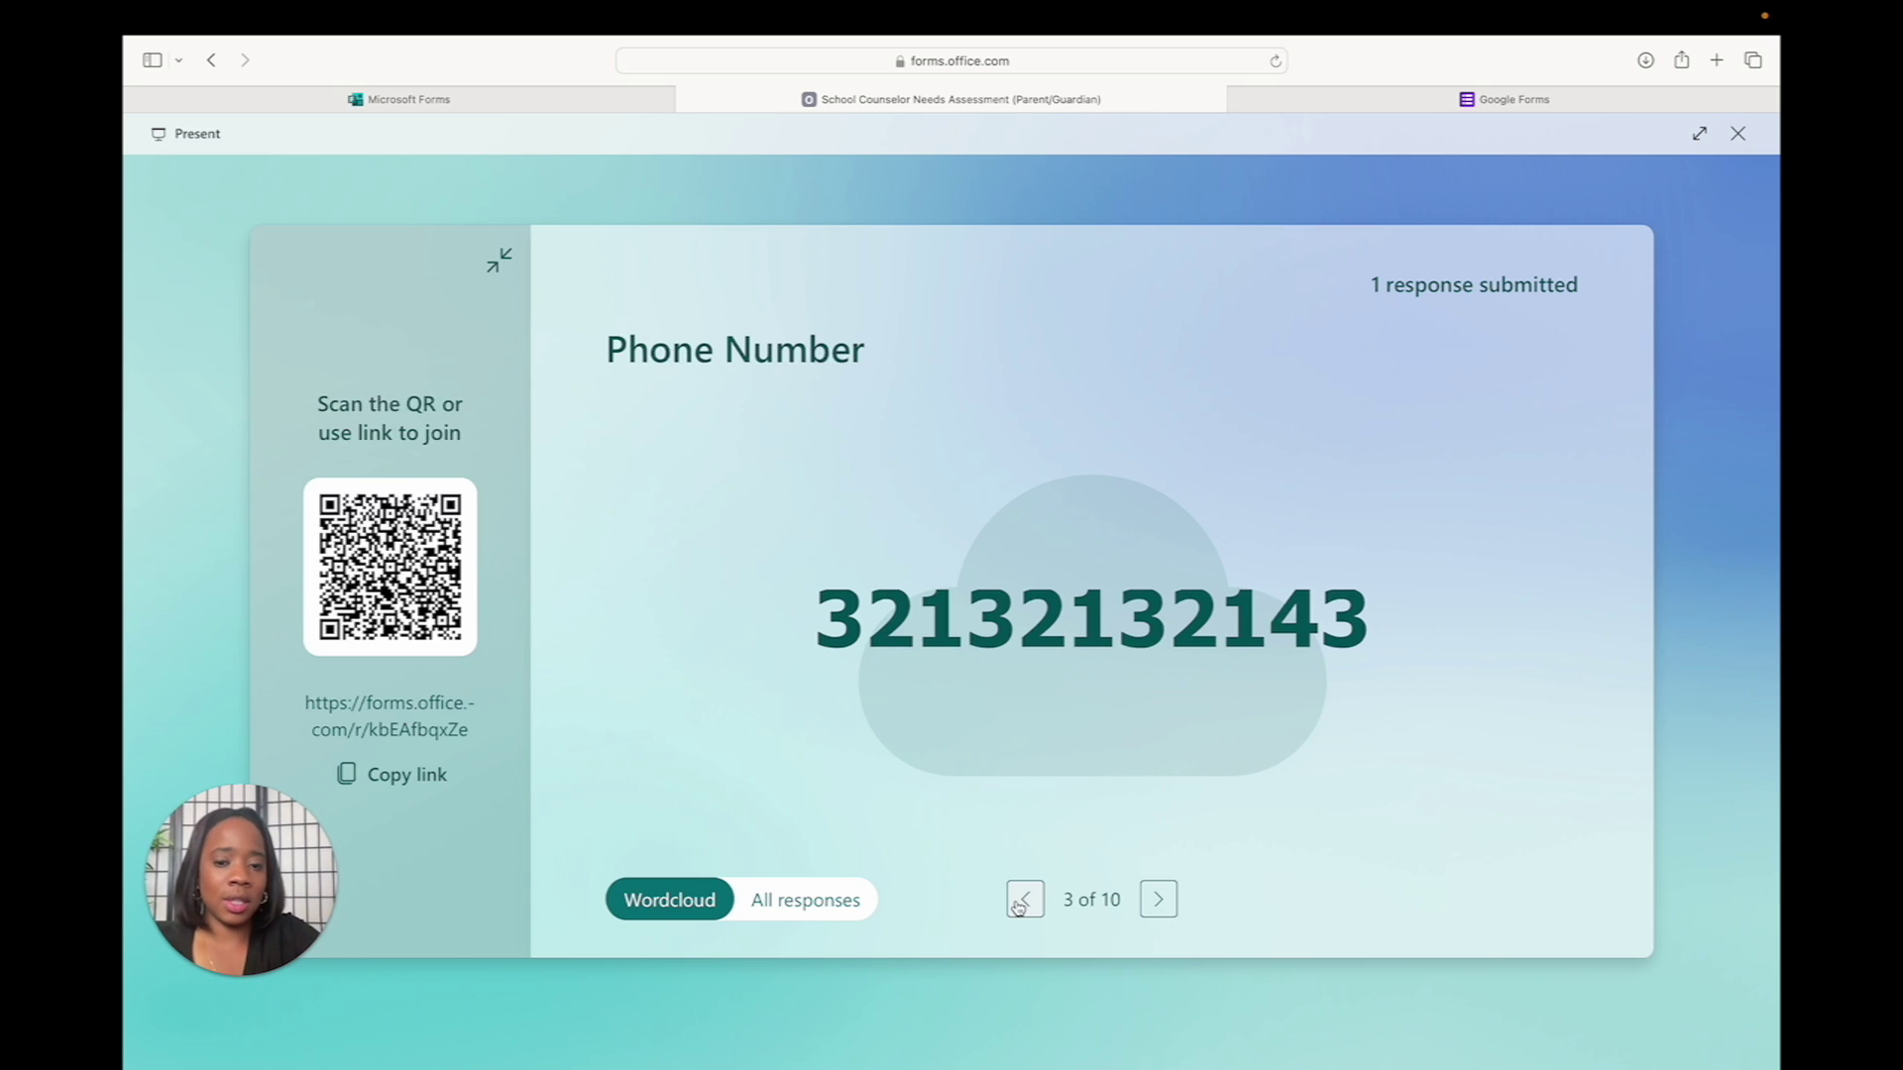
left_click(1021, 904)
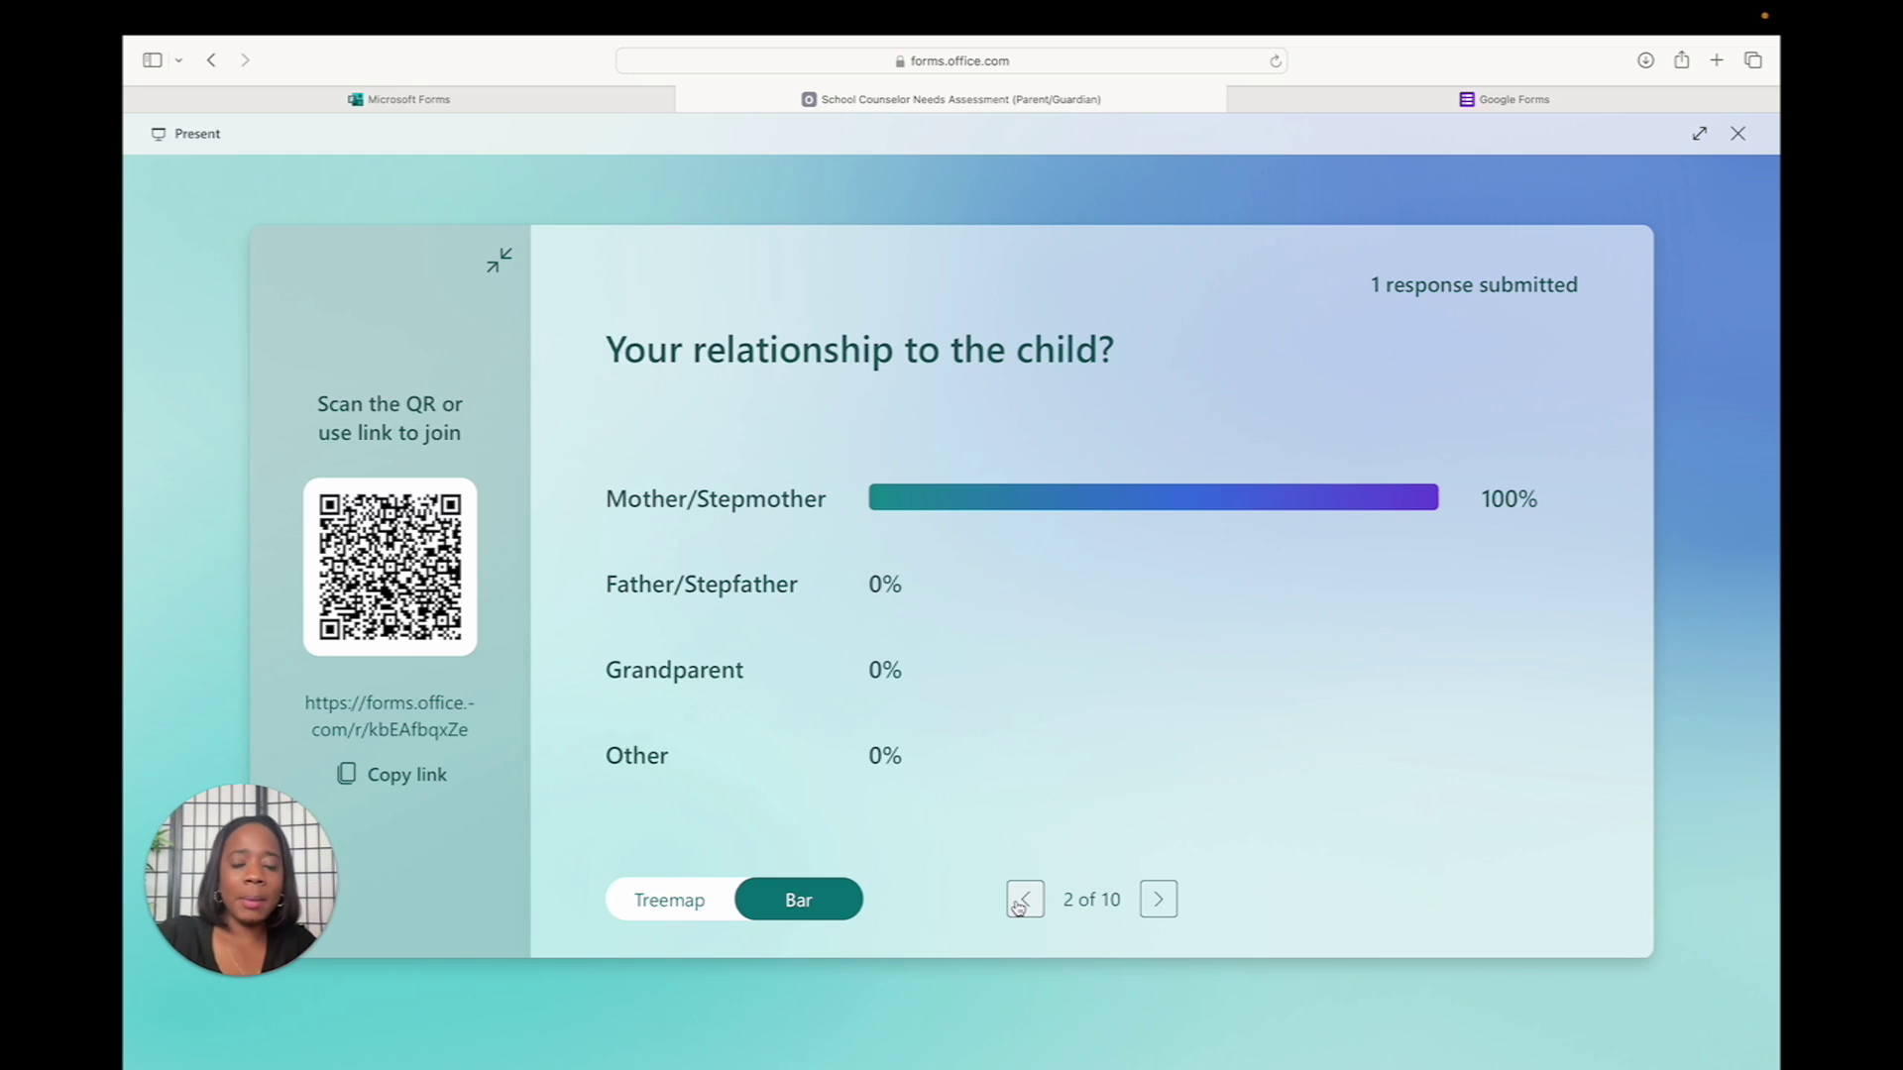
left_click(1021, 901)
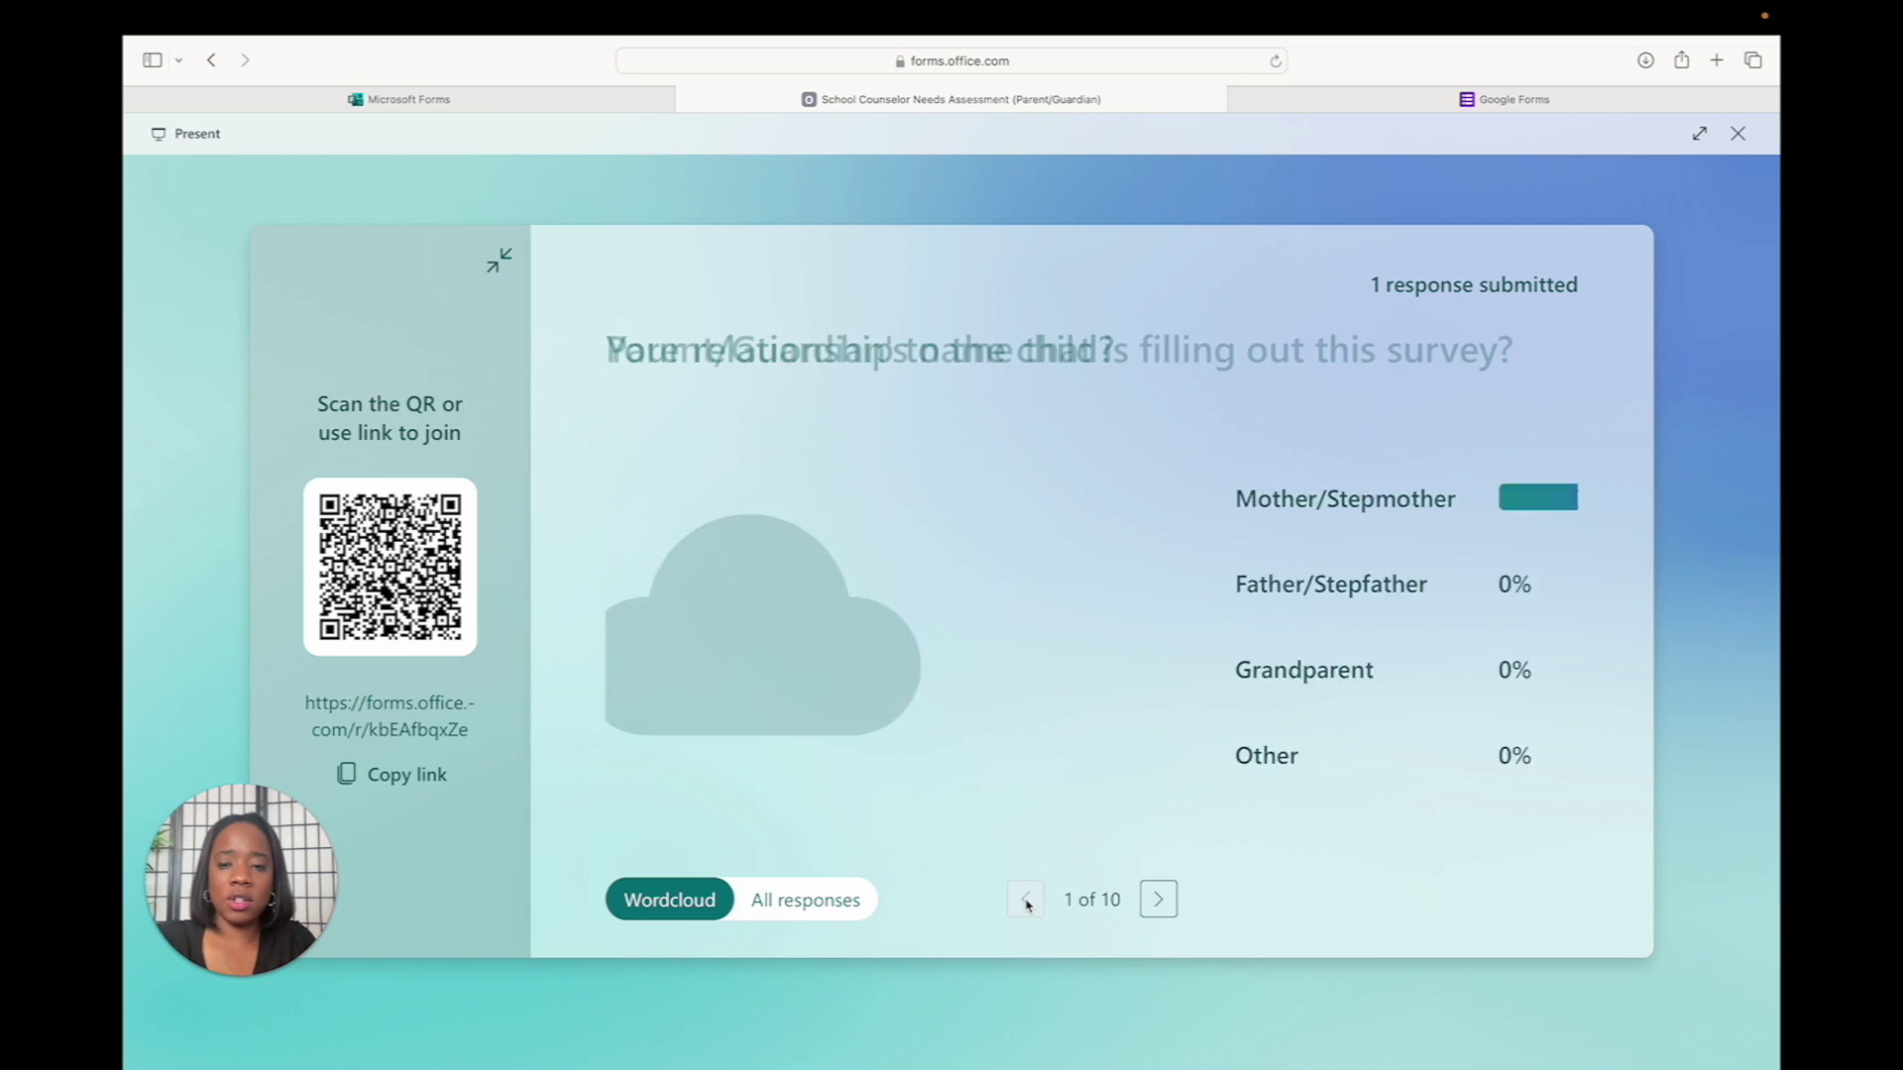